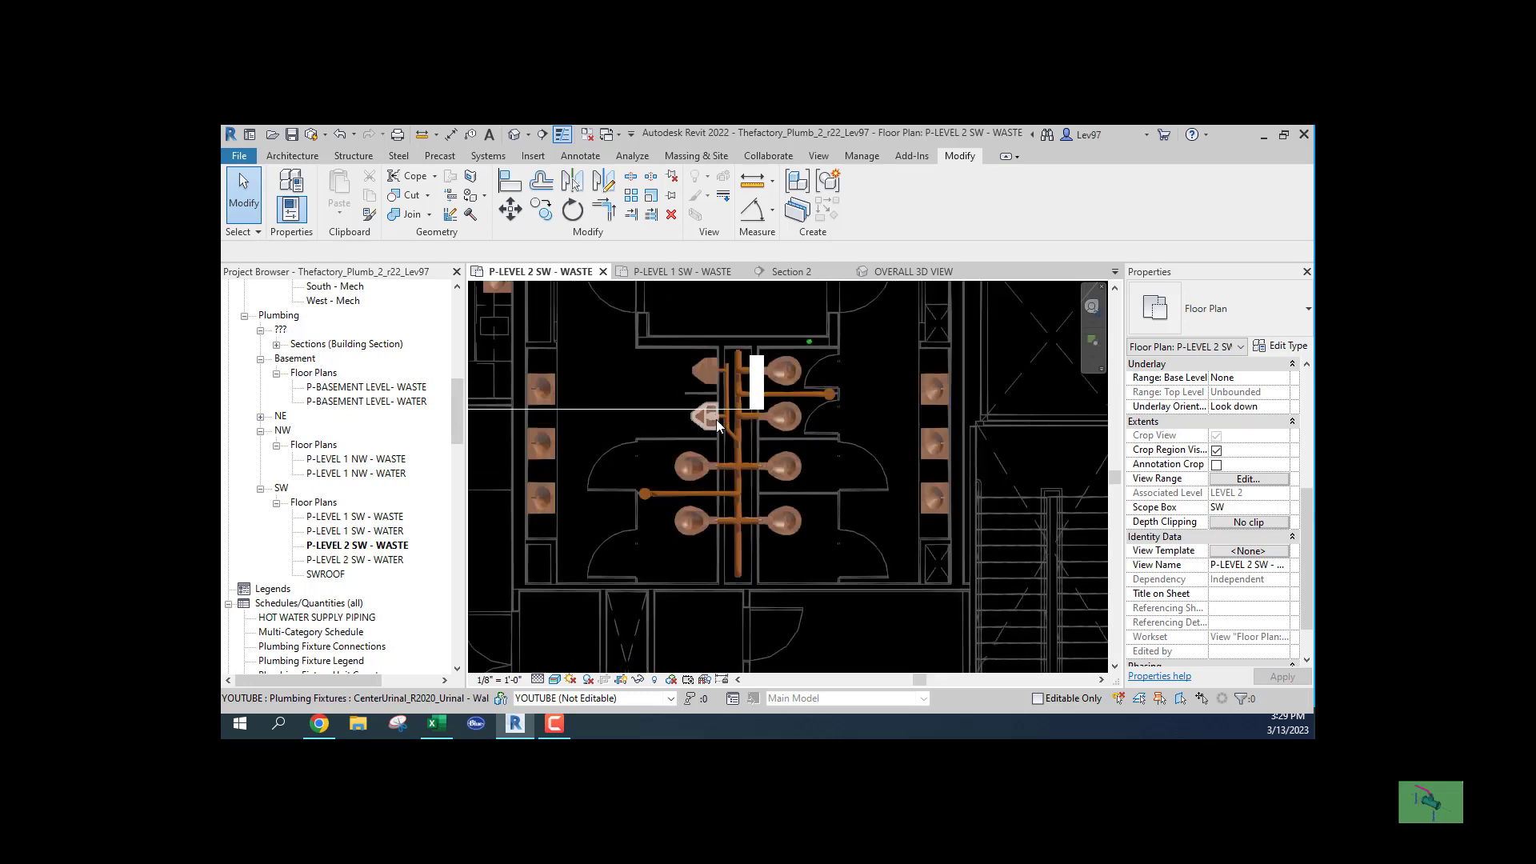
Examine the restroom waste piping on the Level 2 and Level 1 SW plans, and select the Level 1 lavatory branch pipe.
scroll(725, 407, up, 3)
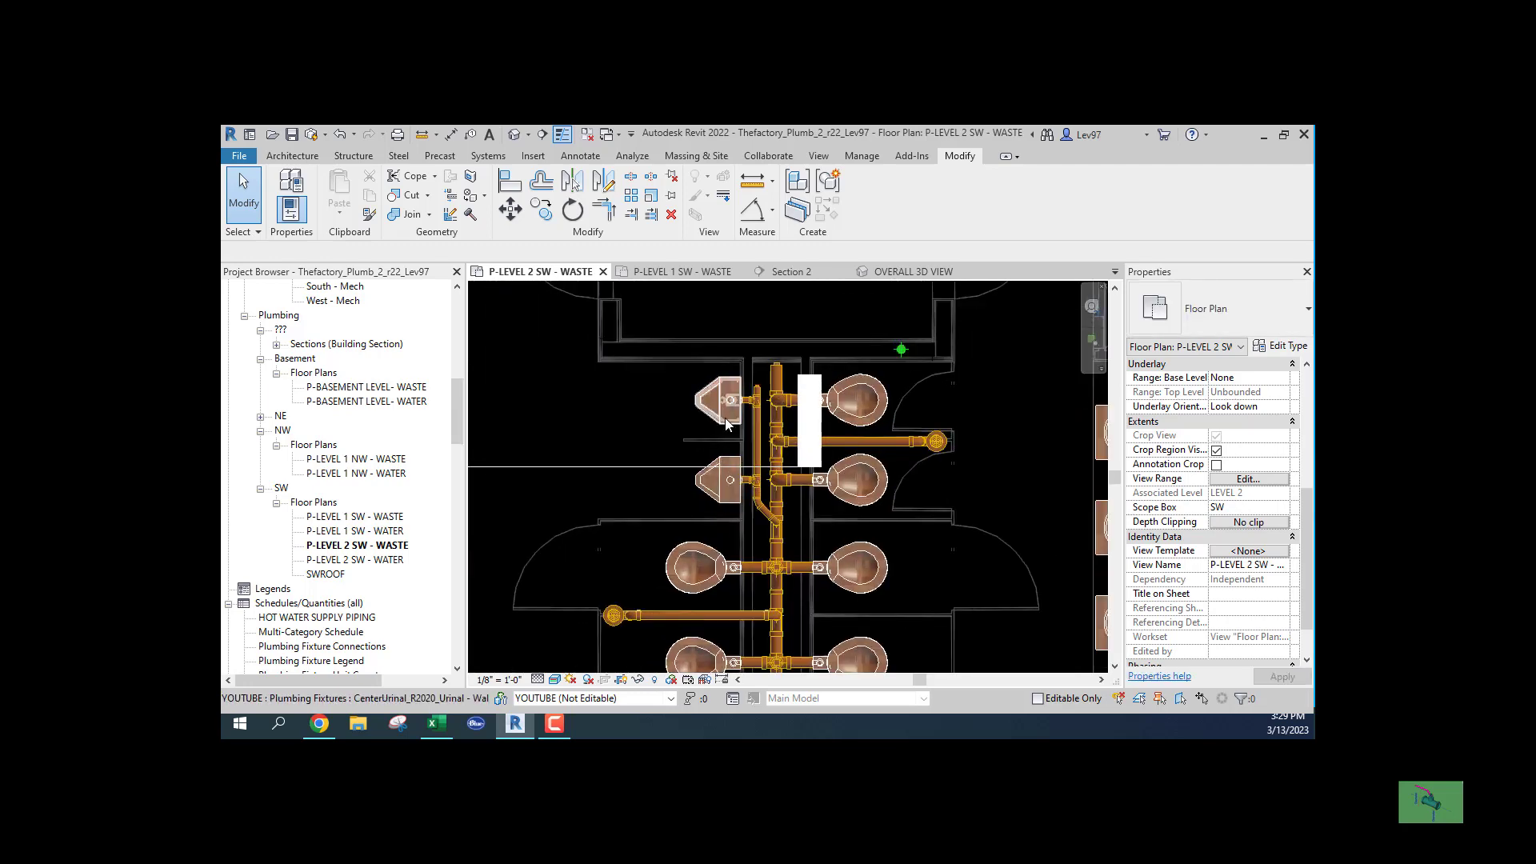
click(698, 273)
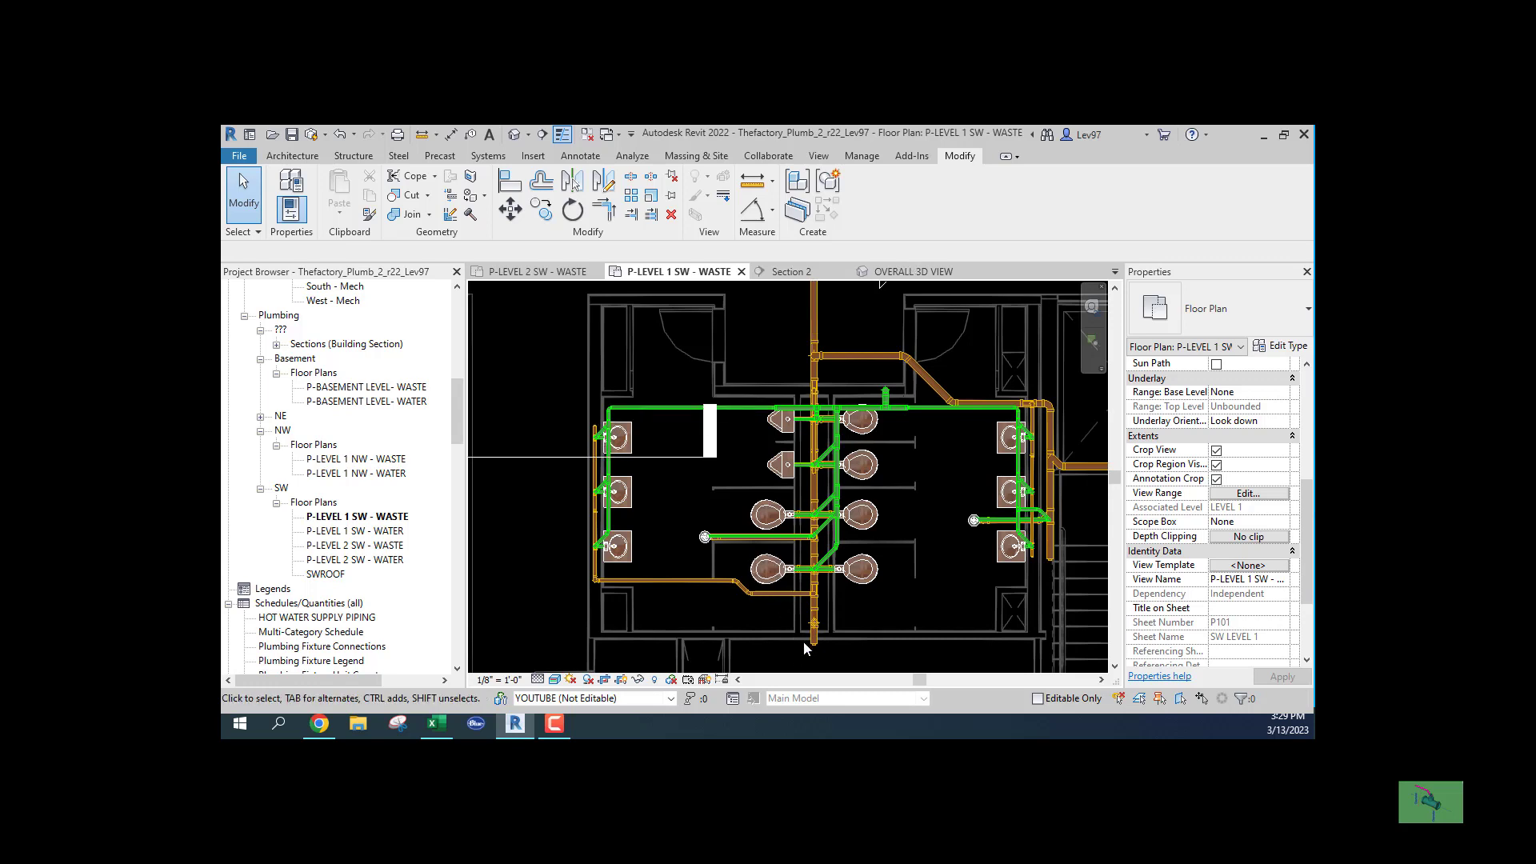
scroll(804, 638, up, 3)
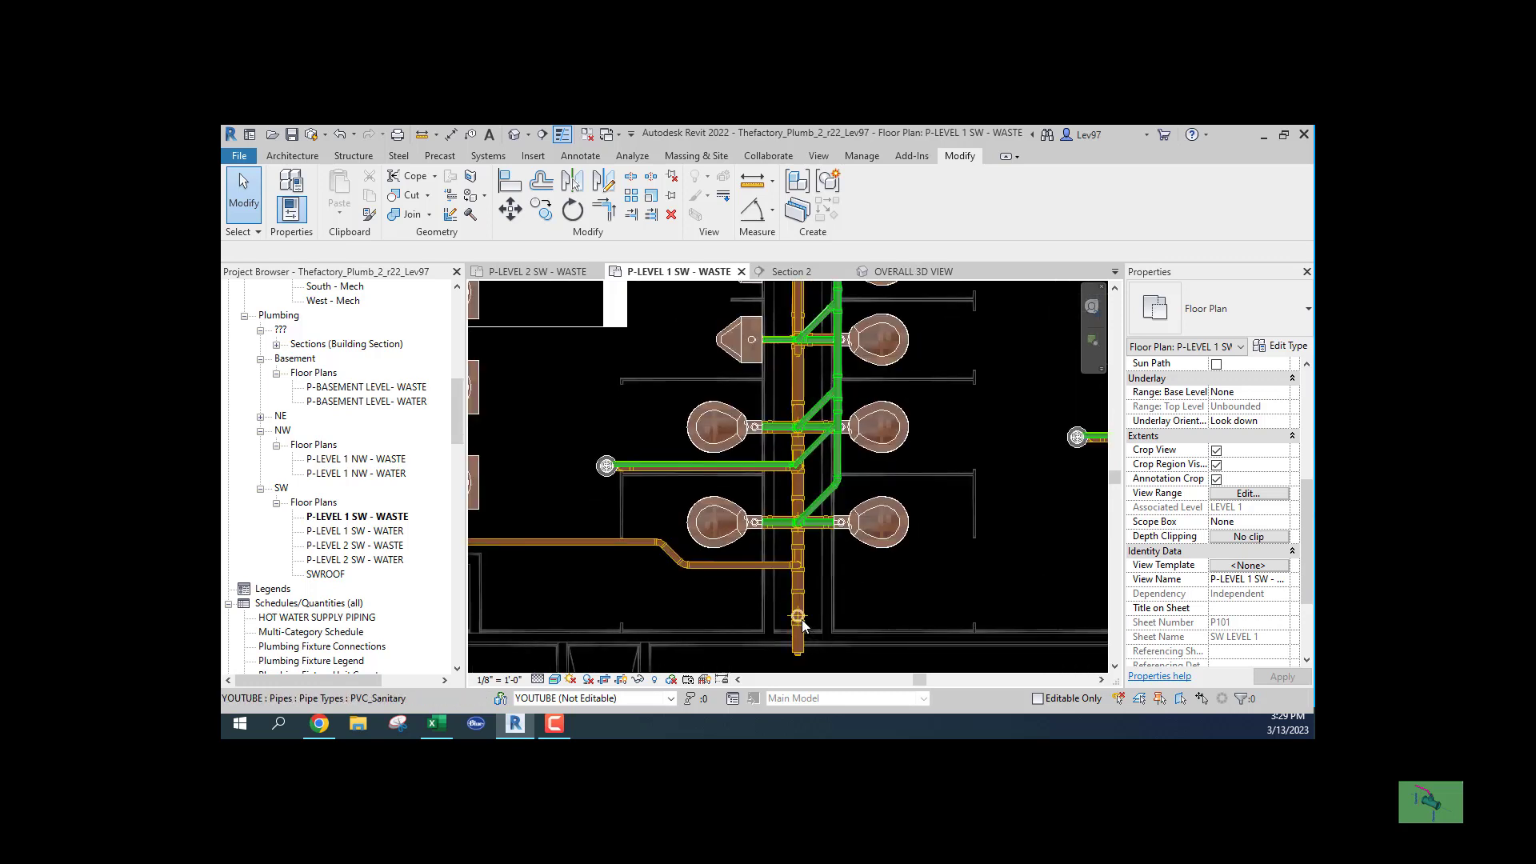
middle_drag(576, 415, 731, 481)
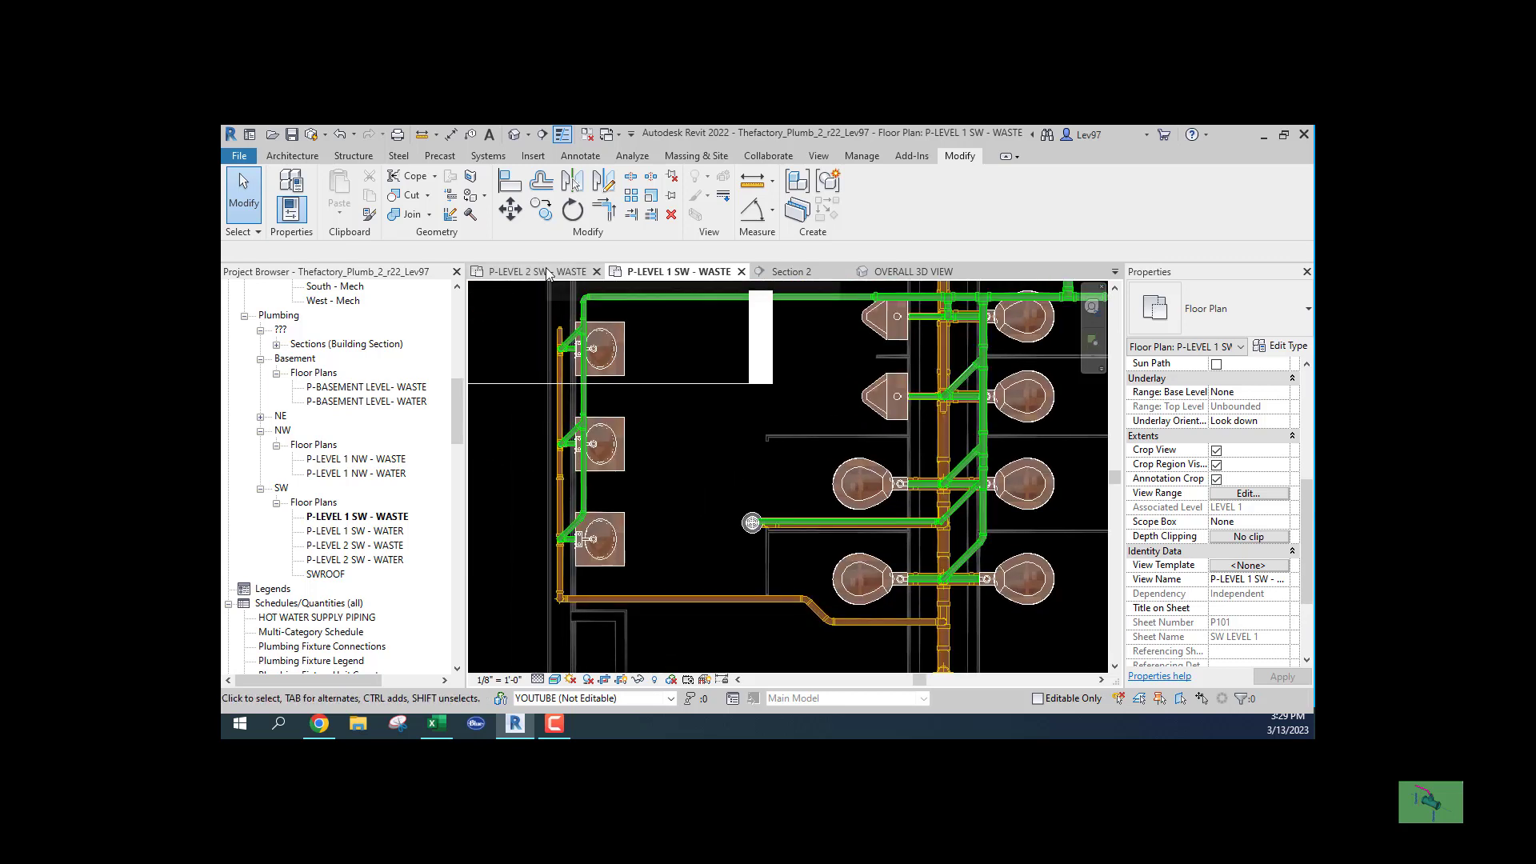
click(876, 623)
In the overall 3D view's filters, turn on visibility for Plumbing - Waste and turn it off for Plumbing - DCW.
click(900, 272)
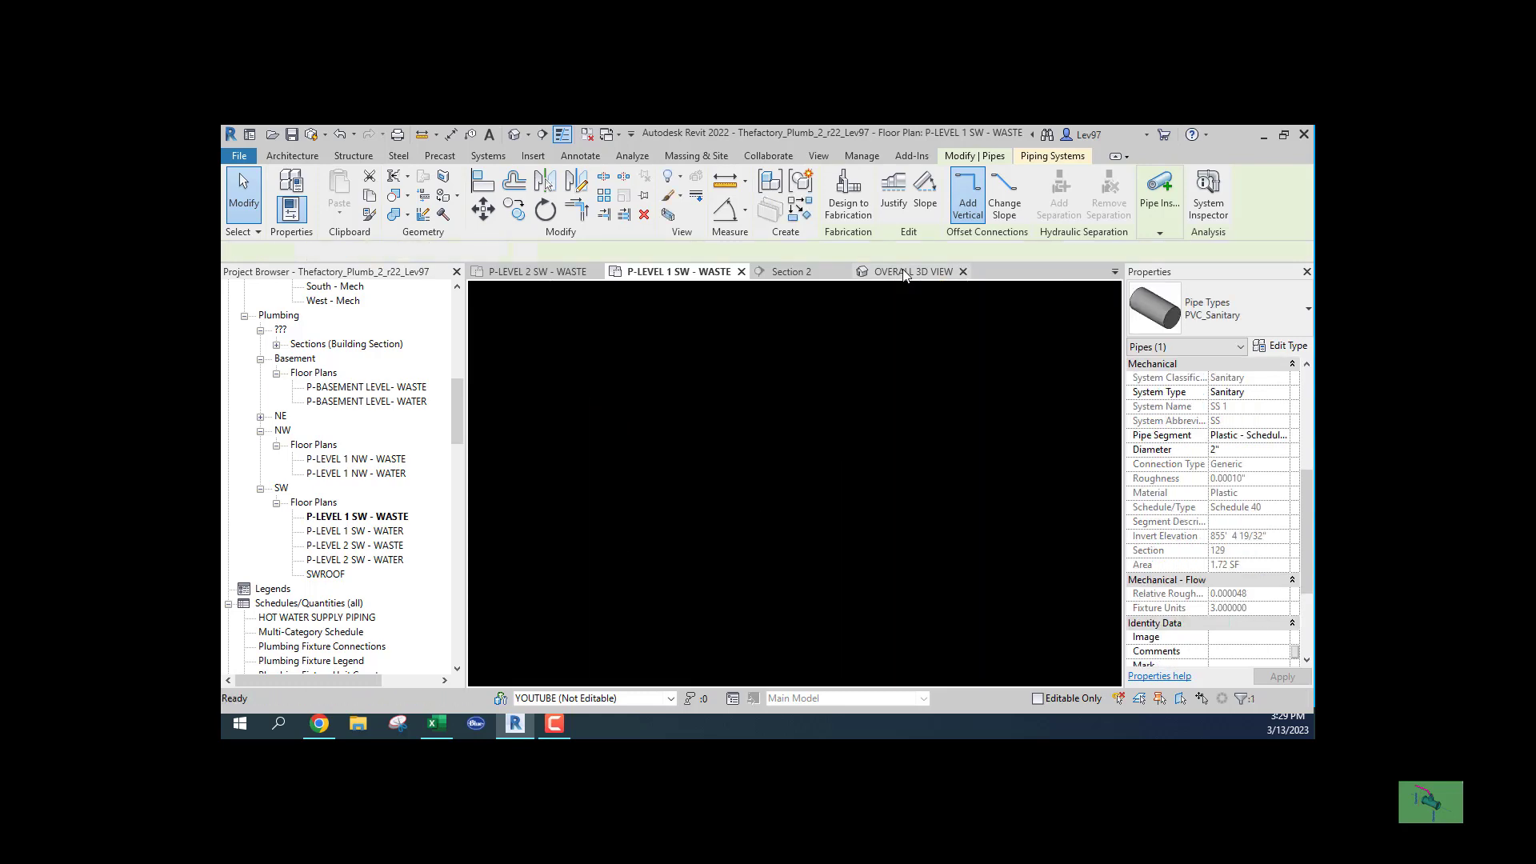
click(852, 447)
middle_drag(867, 453, 873, 462)
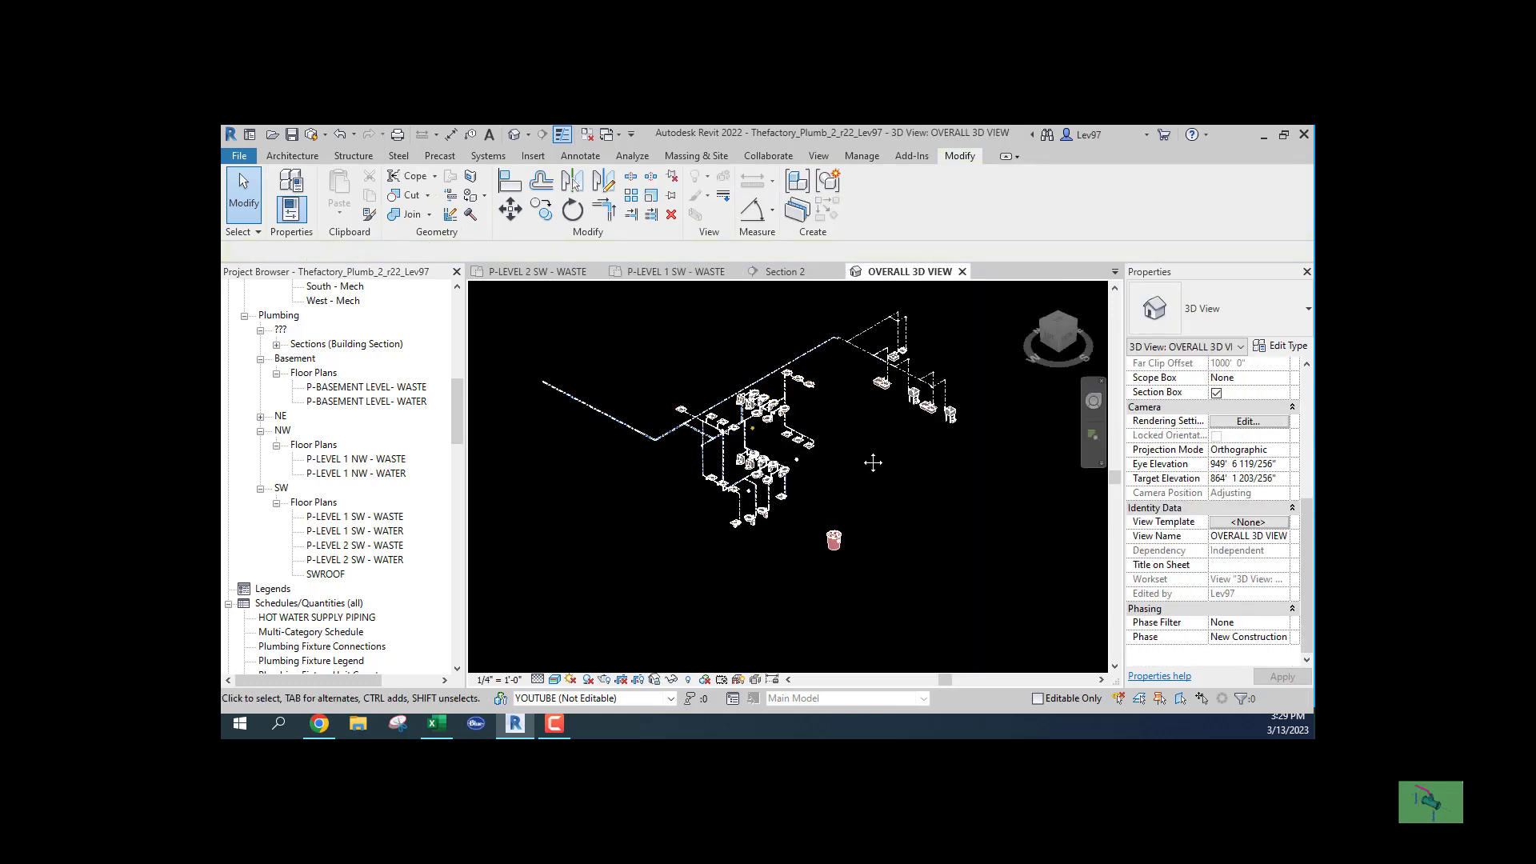
key(v)
key(v)
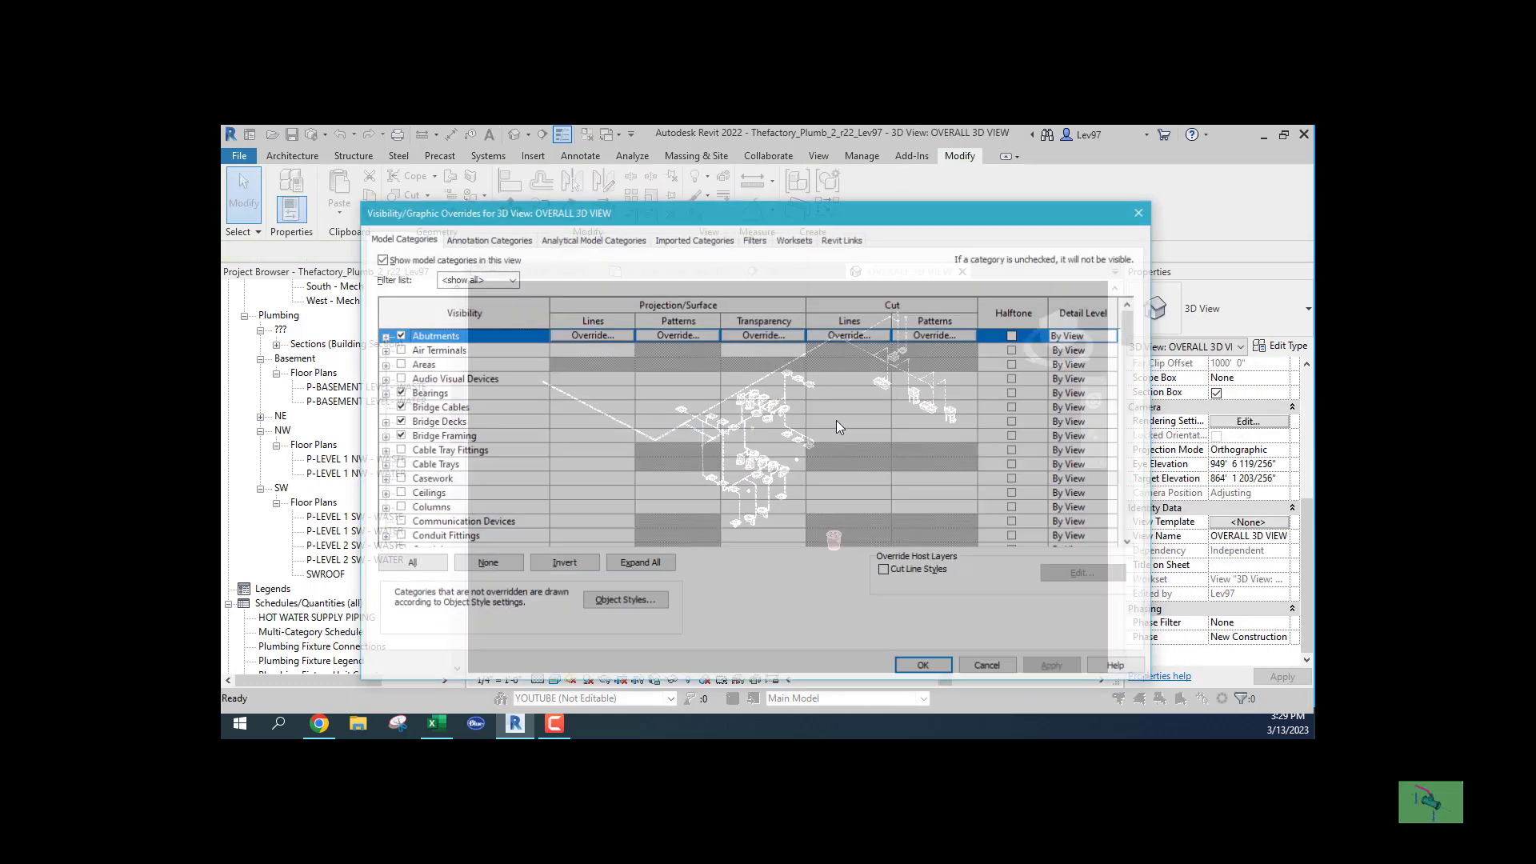
click(754, 238)
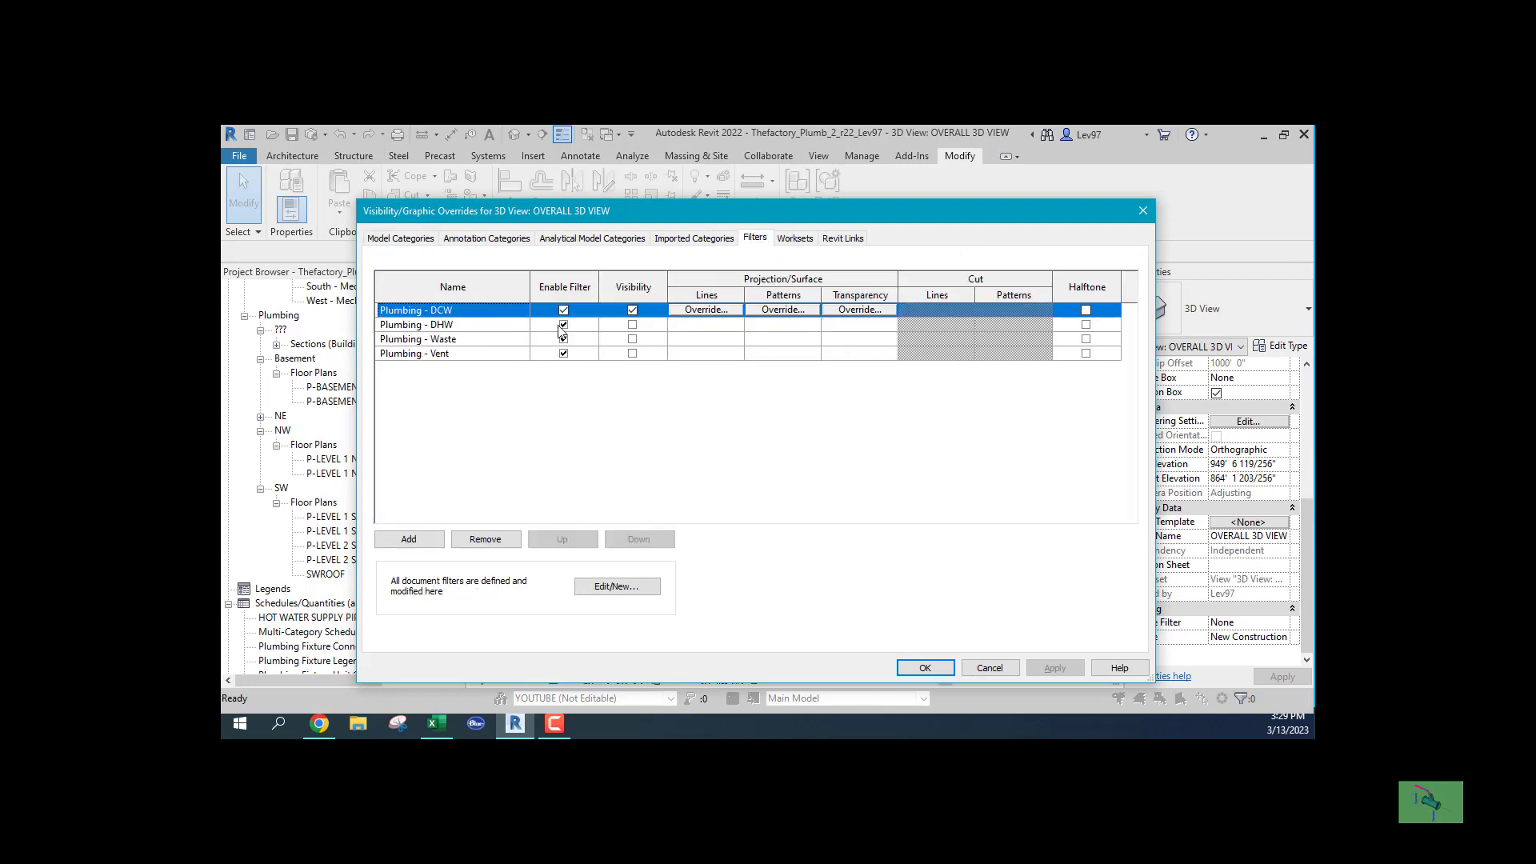
click(633, 340)
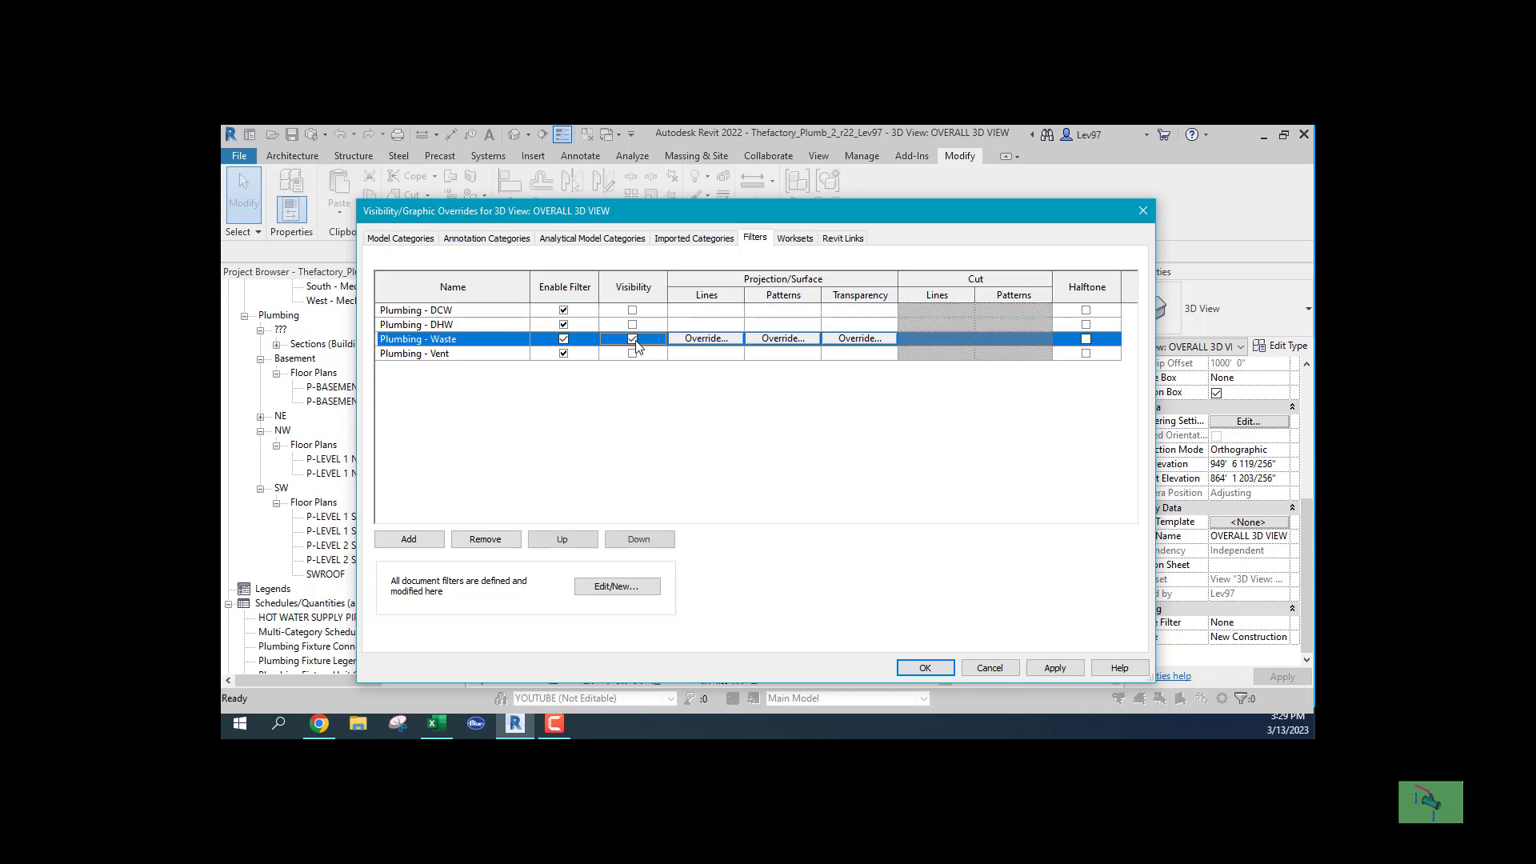
click(926, 668)
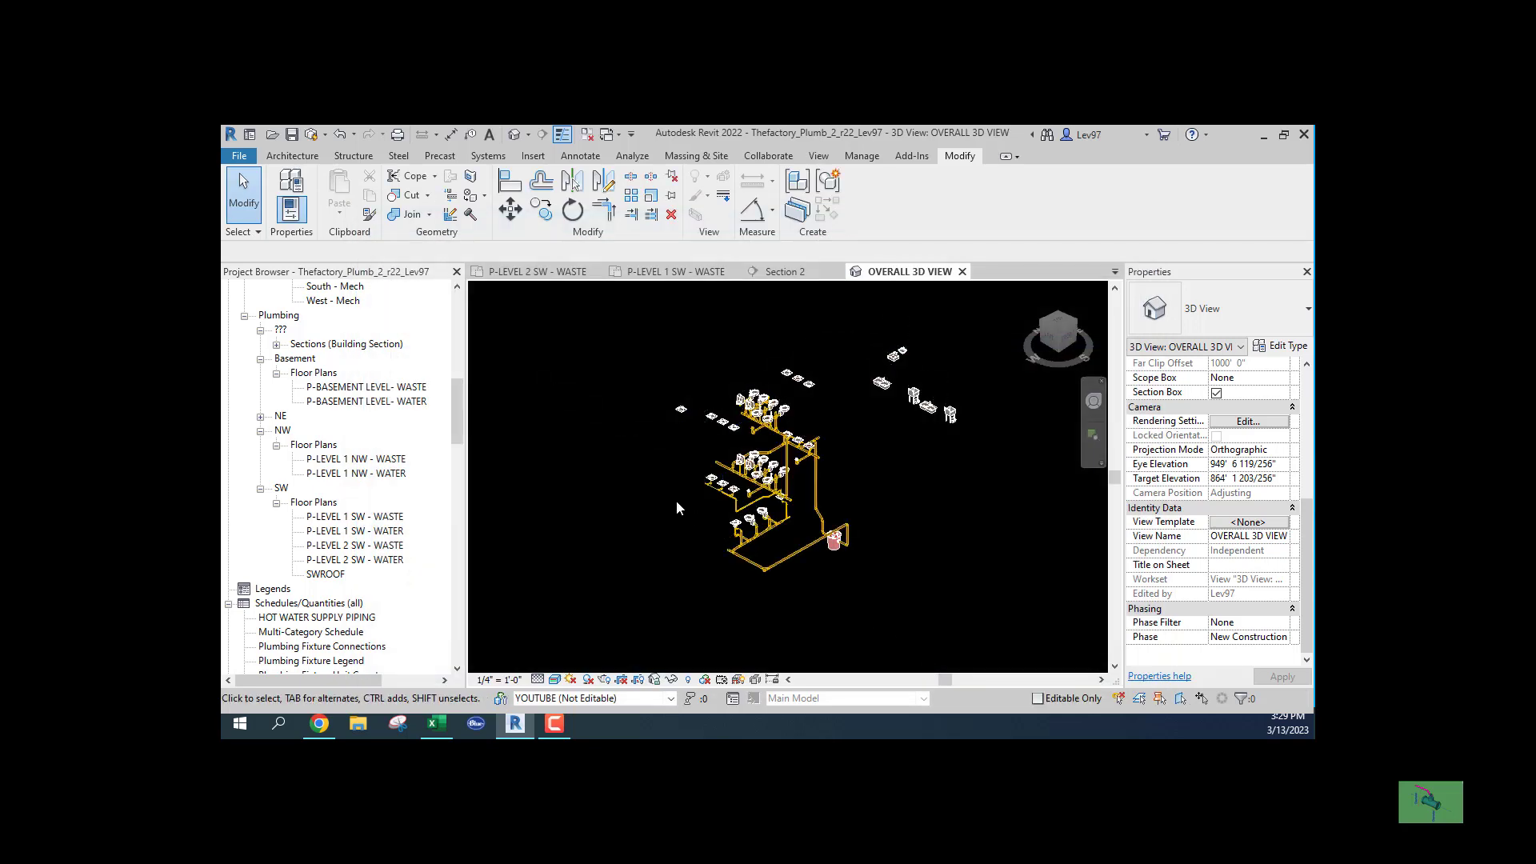
Inspect the waste piping in 3D and select the elbow on top of the riser beside the three Level 1 lavatories.
scroll(666, 500, up, 5)
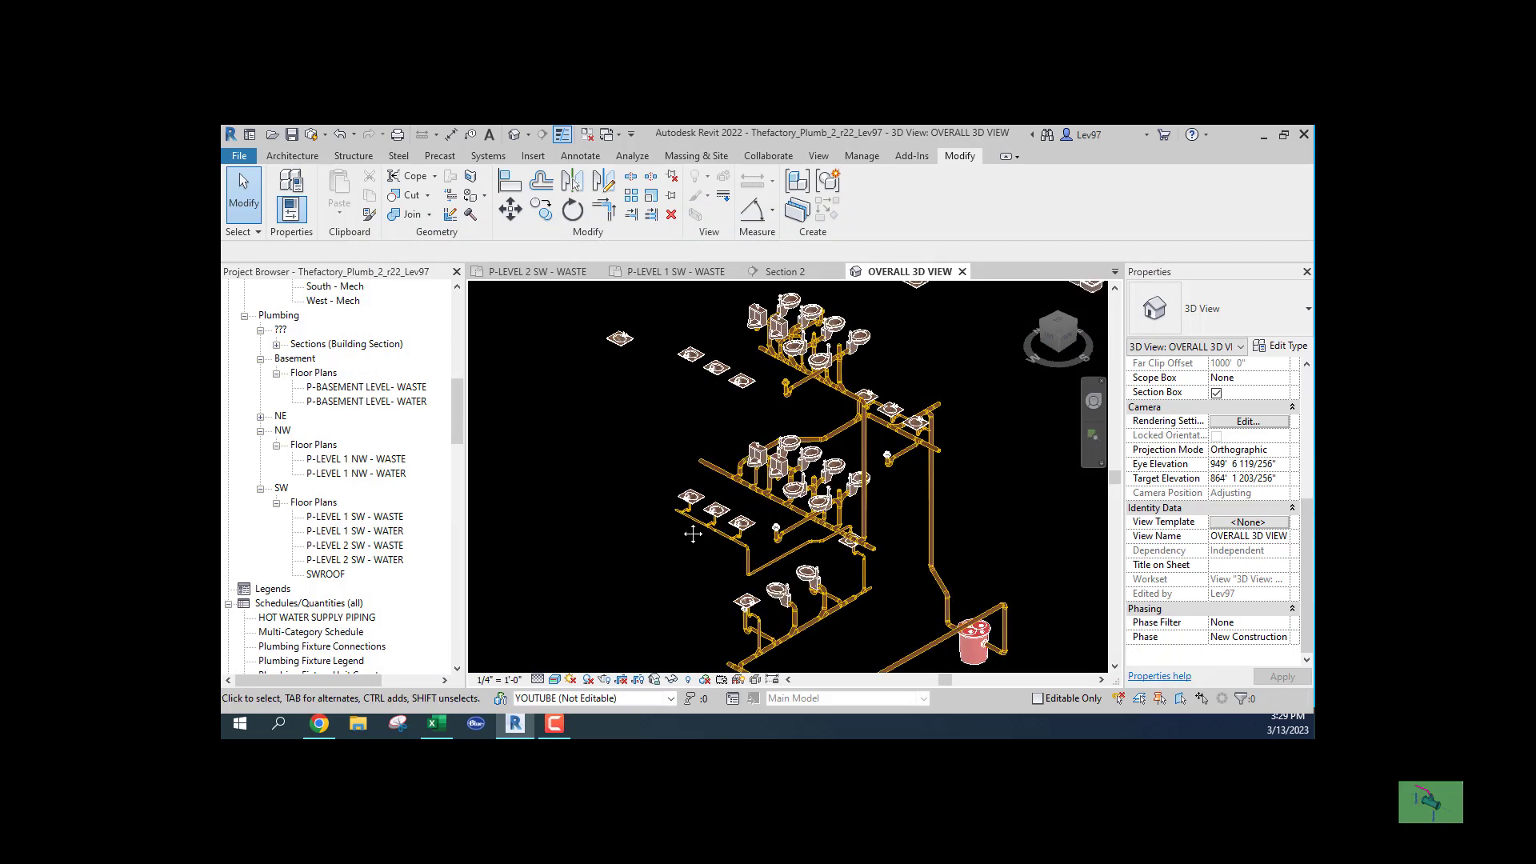
scroll(664, 477, down, 2)
shift+middle_drag(665, 477, 600, 466)
scroll(696, 488, up, 5)
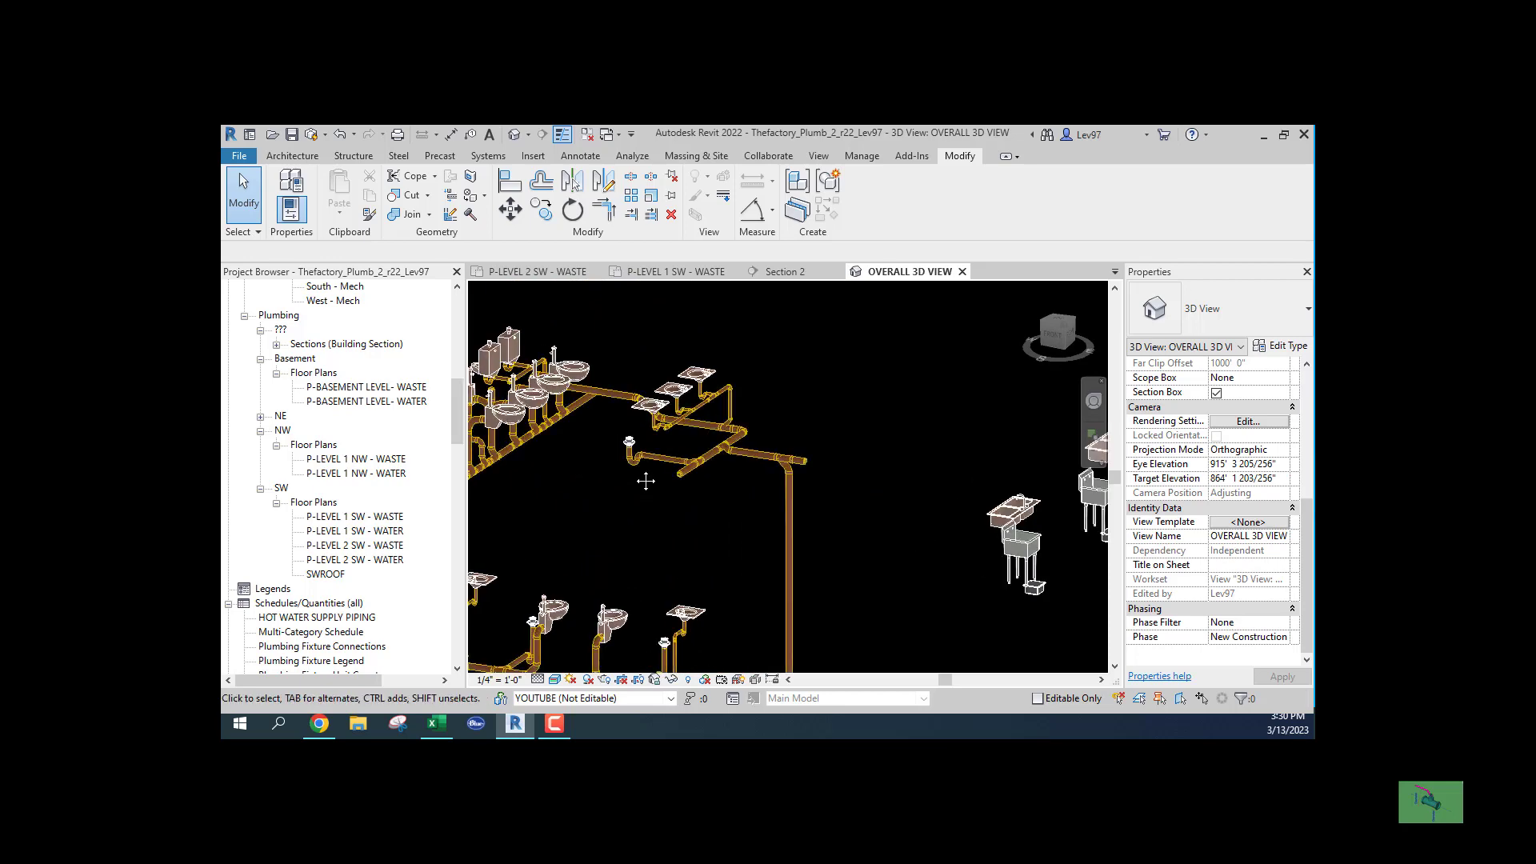
scroll(640, 456, up, 4)
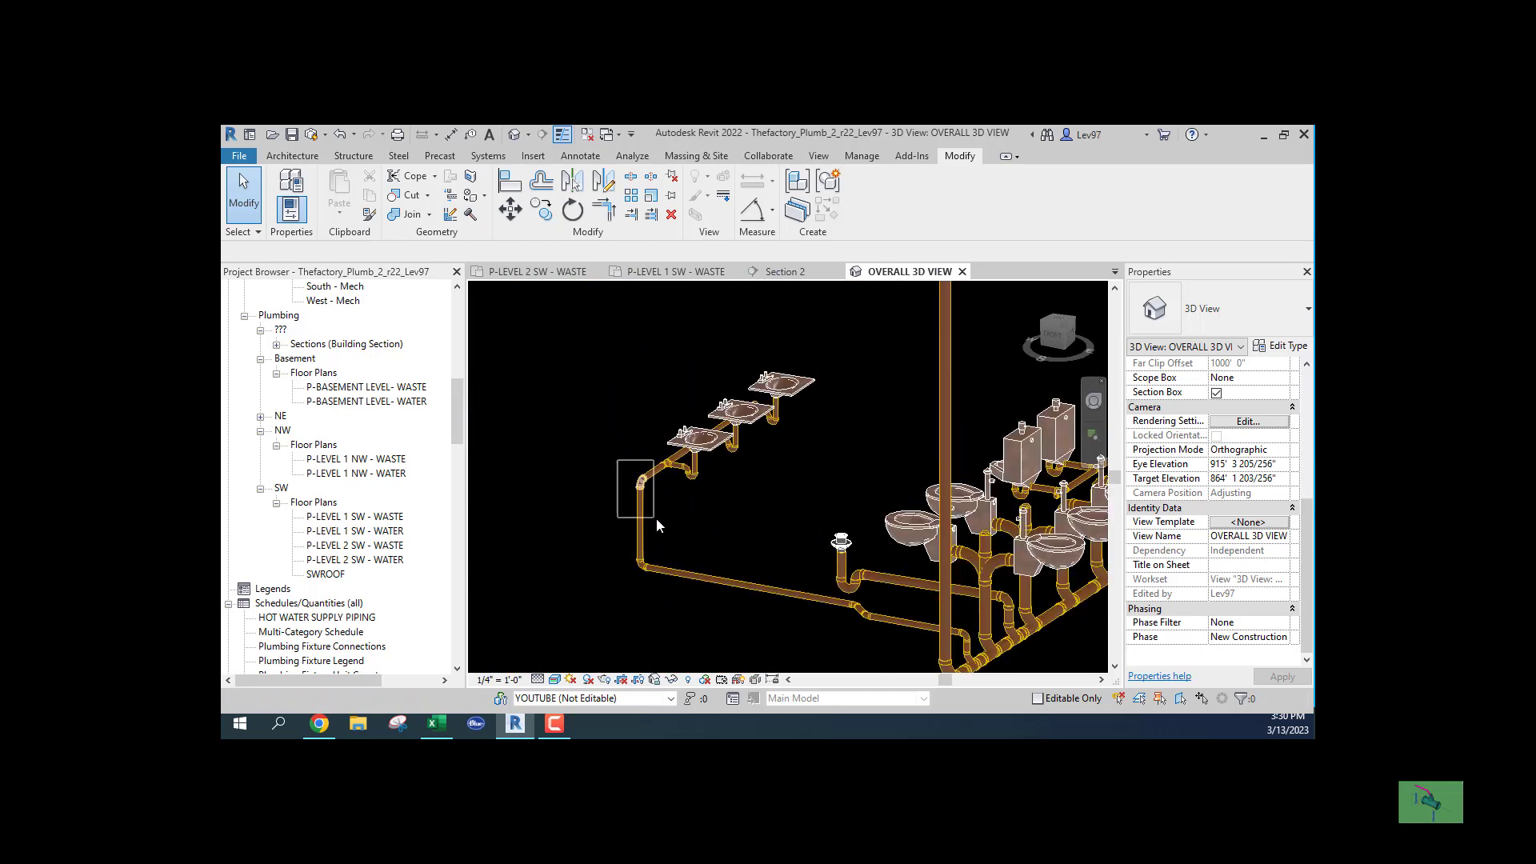
click(640, 480)
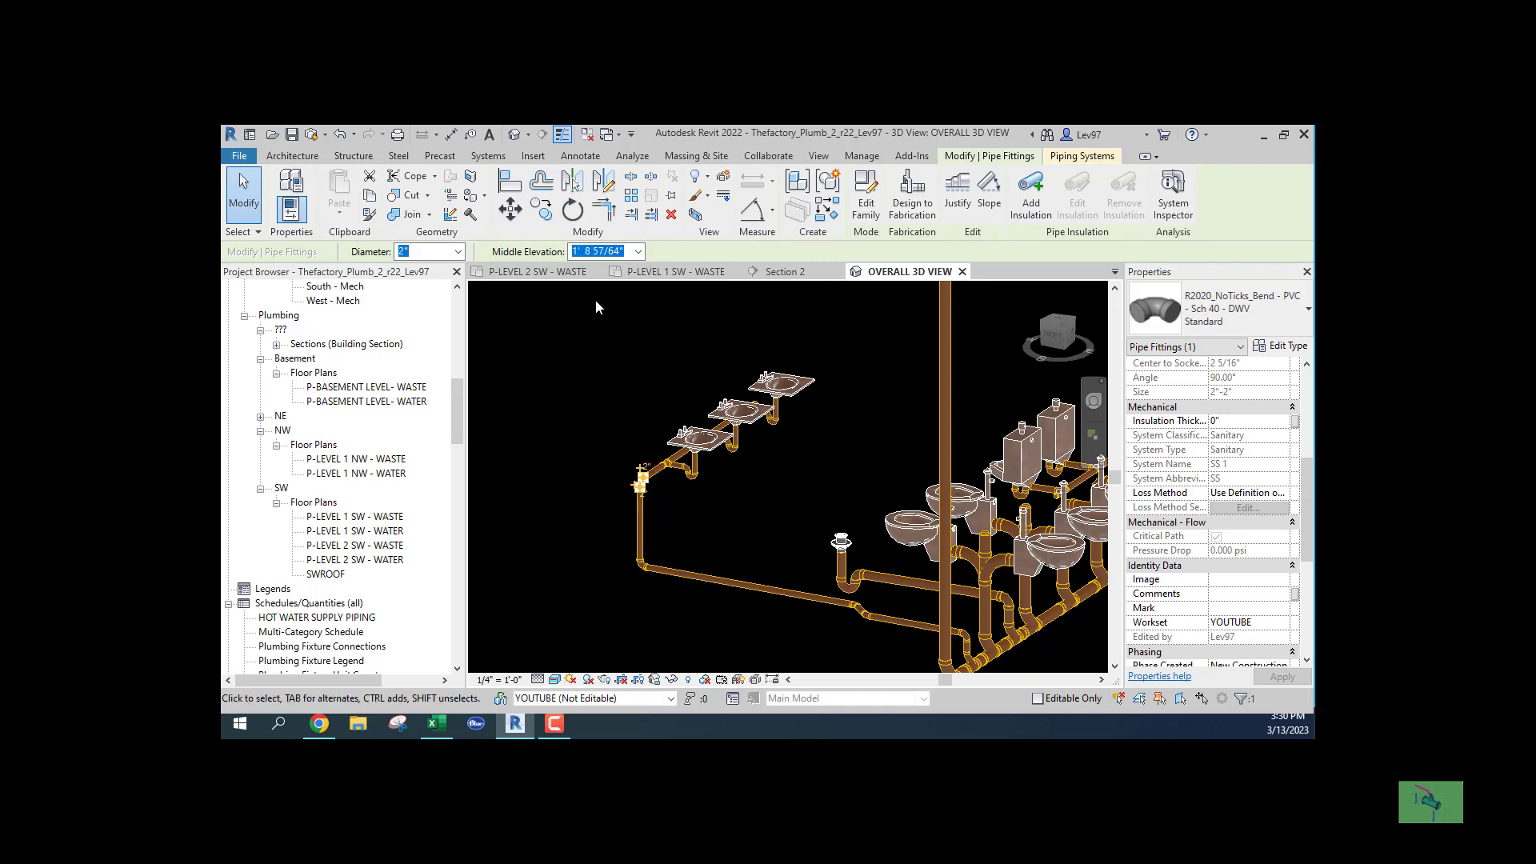
Compare the elbow's location on the Level 1 SW waste plan with the lavatories on the Level 2 SW waste plan.
click(674, 272)
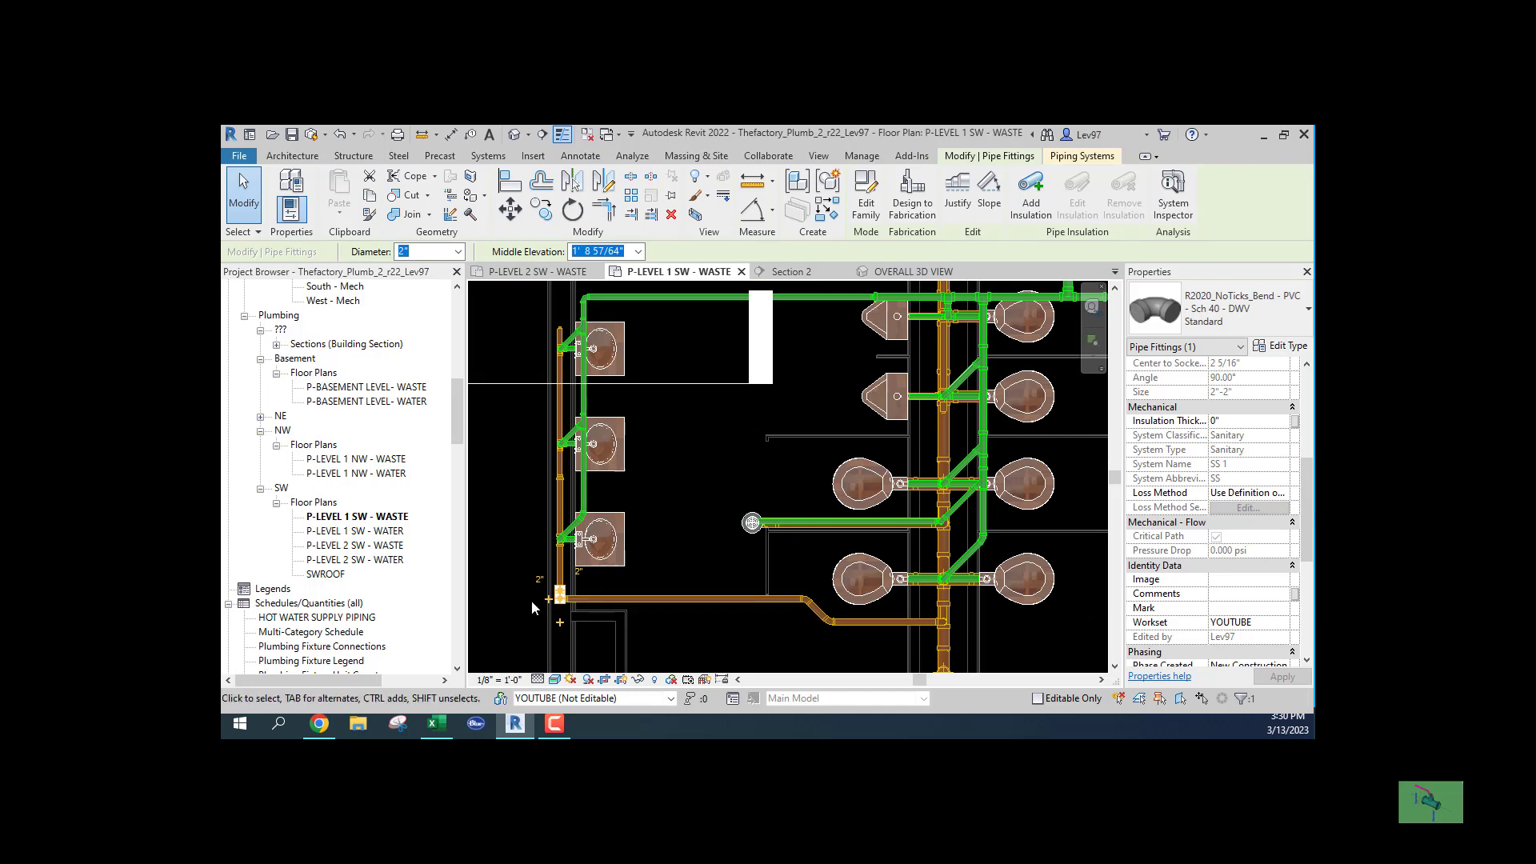
click(546, 273)
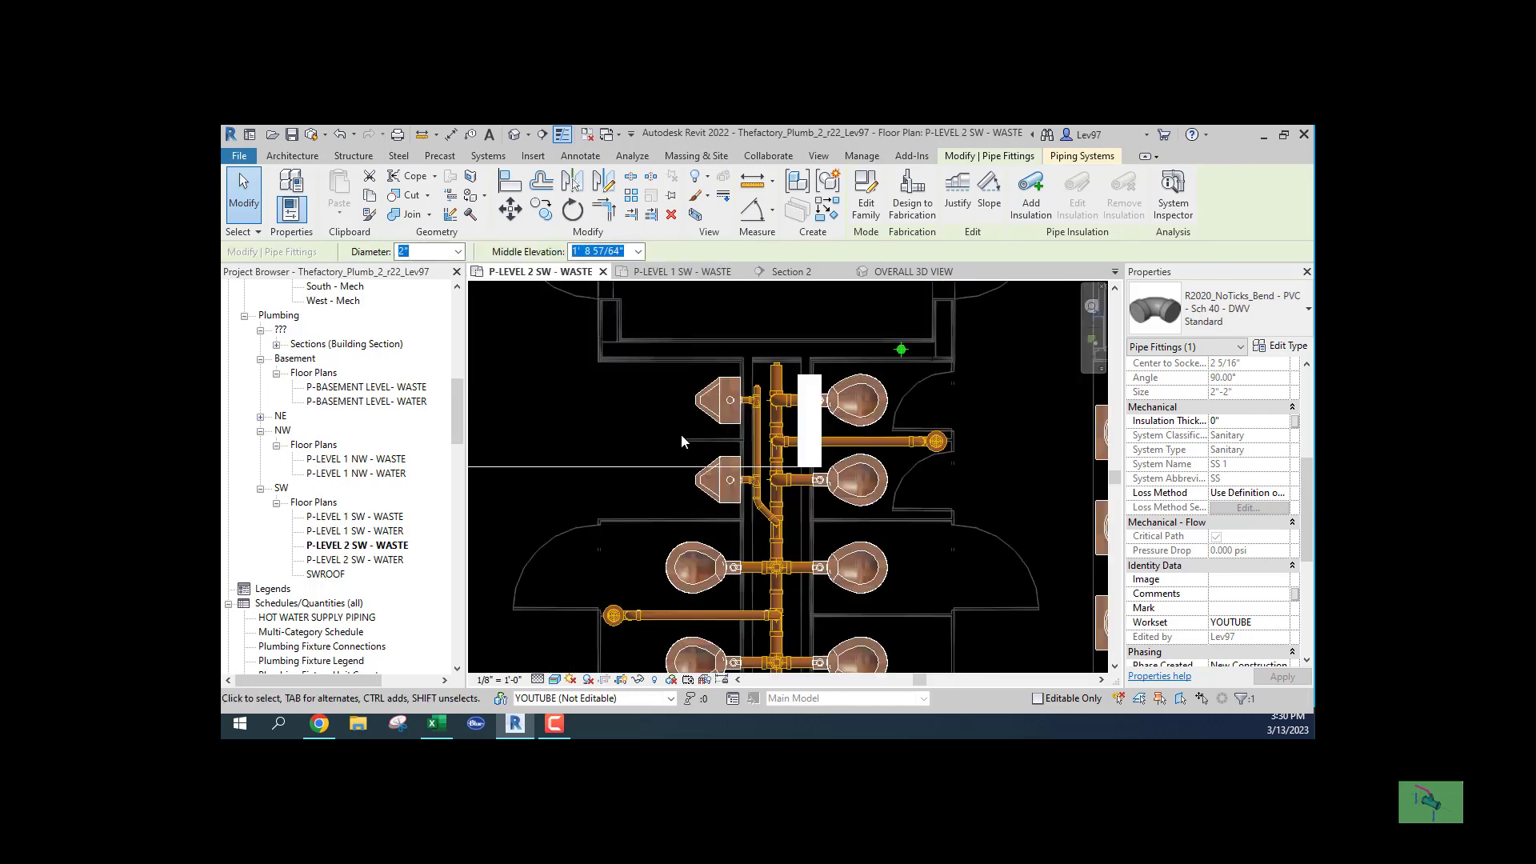
scroll(662, 476, down, 2)
middle_drag(708, 492, 880, 503)
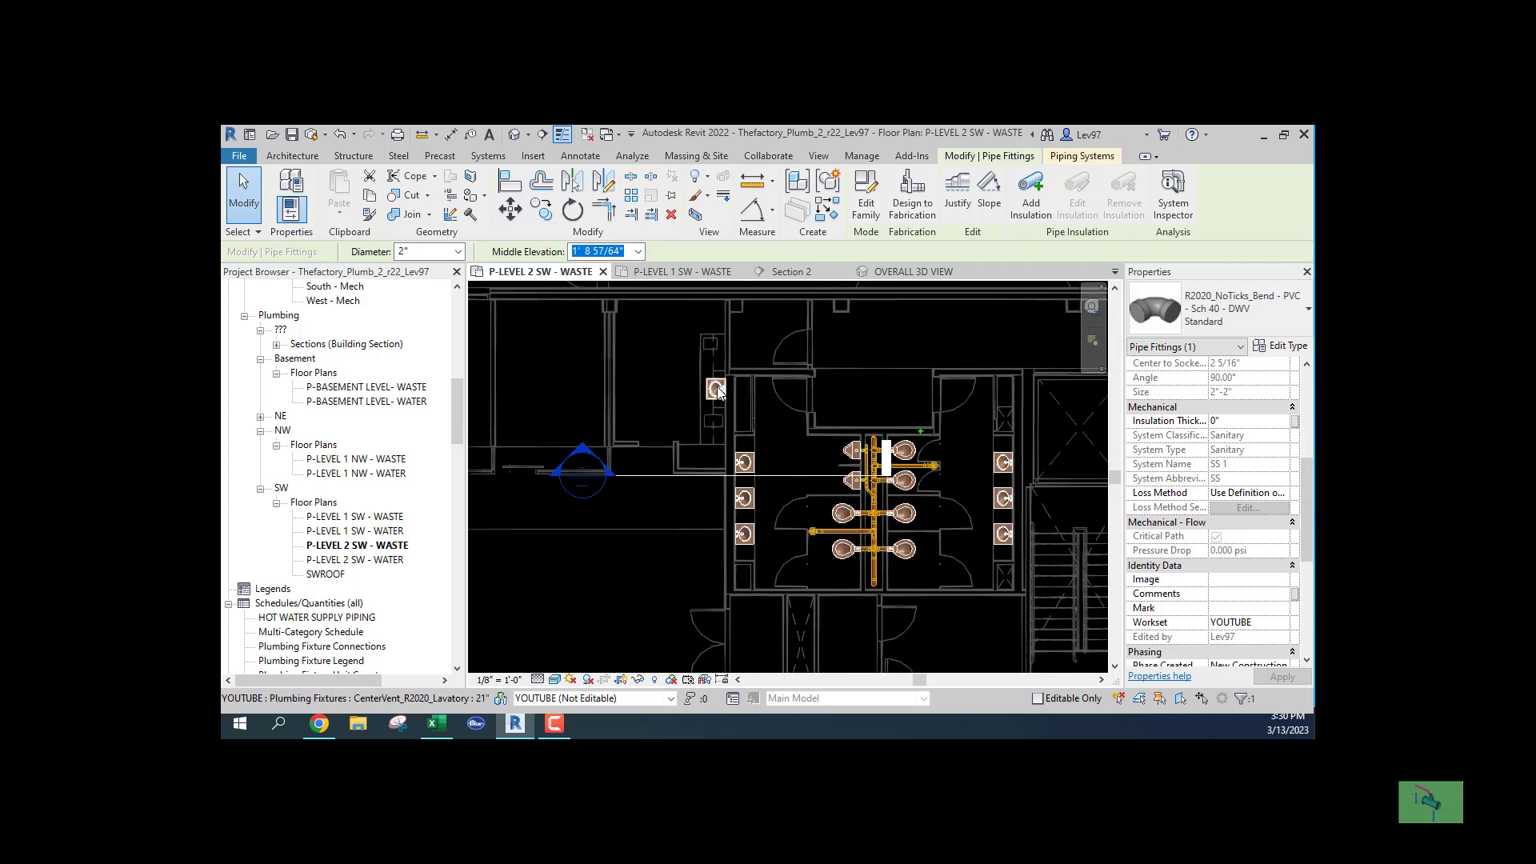
scroll(719, 392, up, 1)
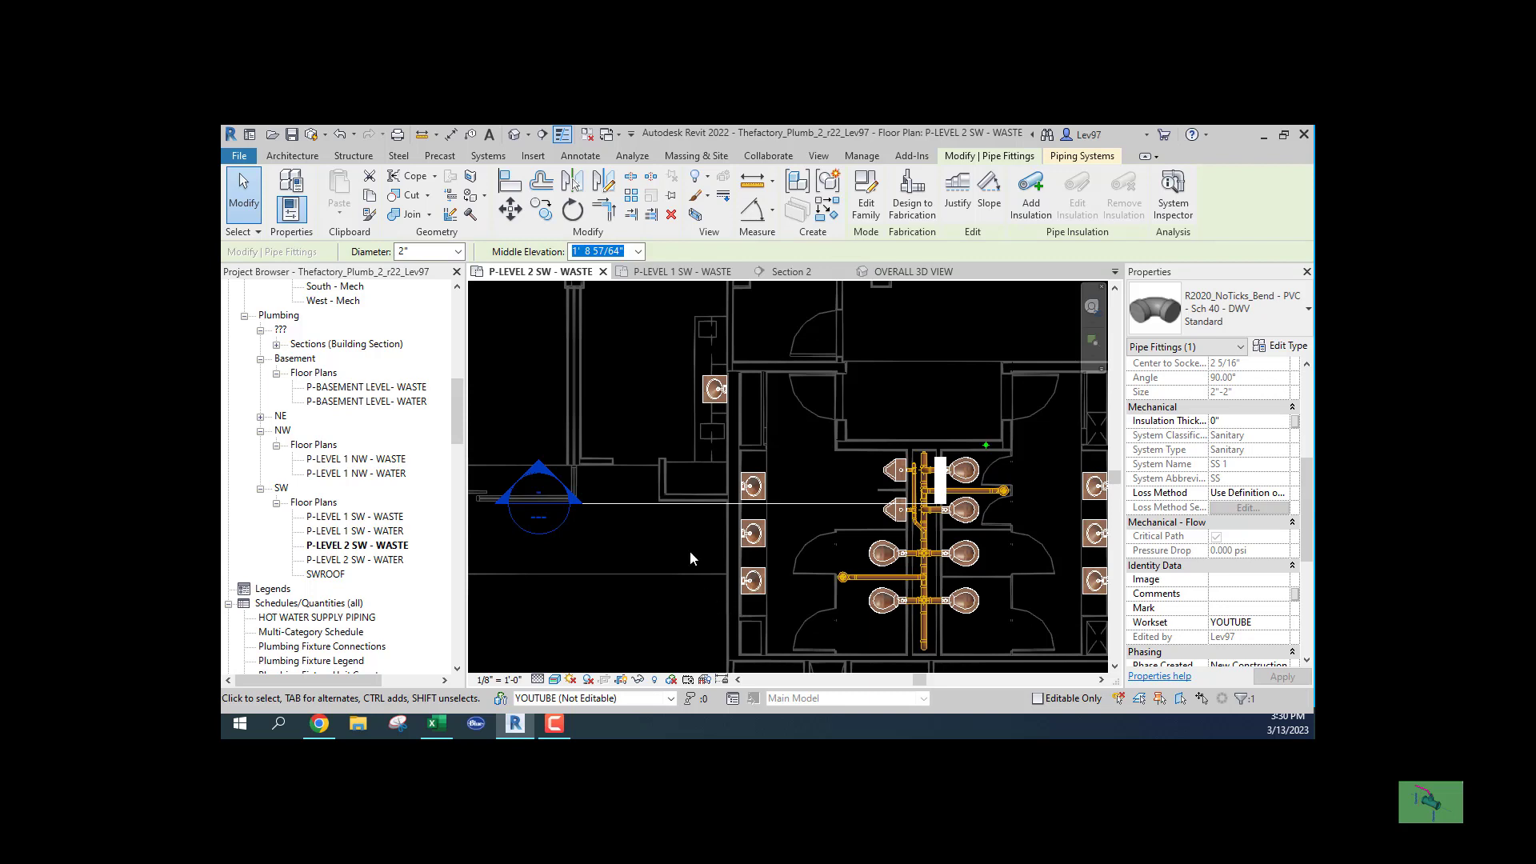
Rotate Section 2 by 90° on the Level 1 SW waste plan and move it onto the row of three lavatories.
click(677, 272)
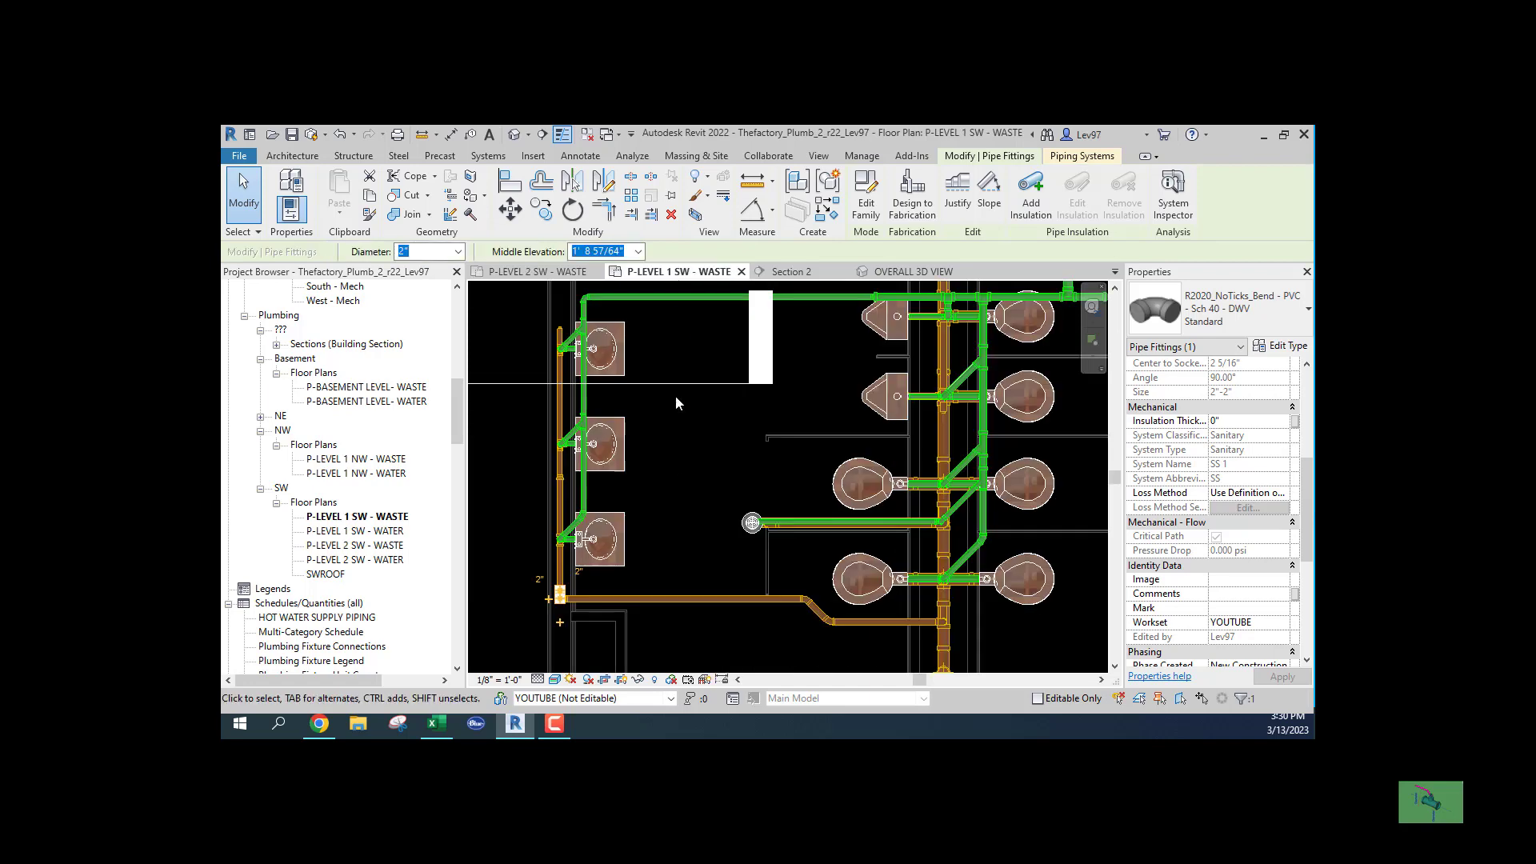
middle_drag(590, 454, 804, 481)
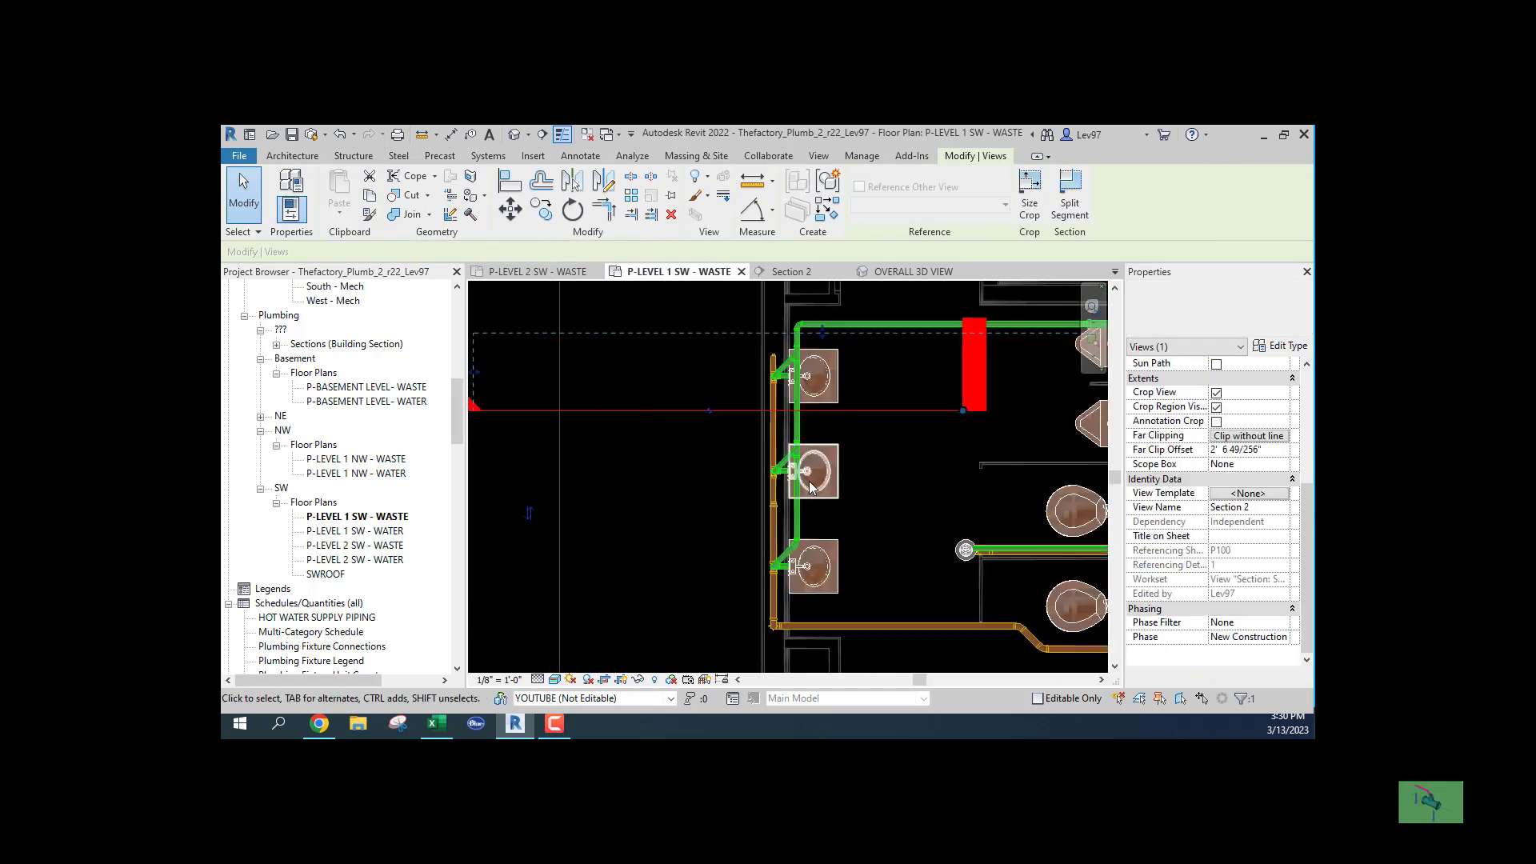
scroll(802, 483, down, 1)
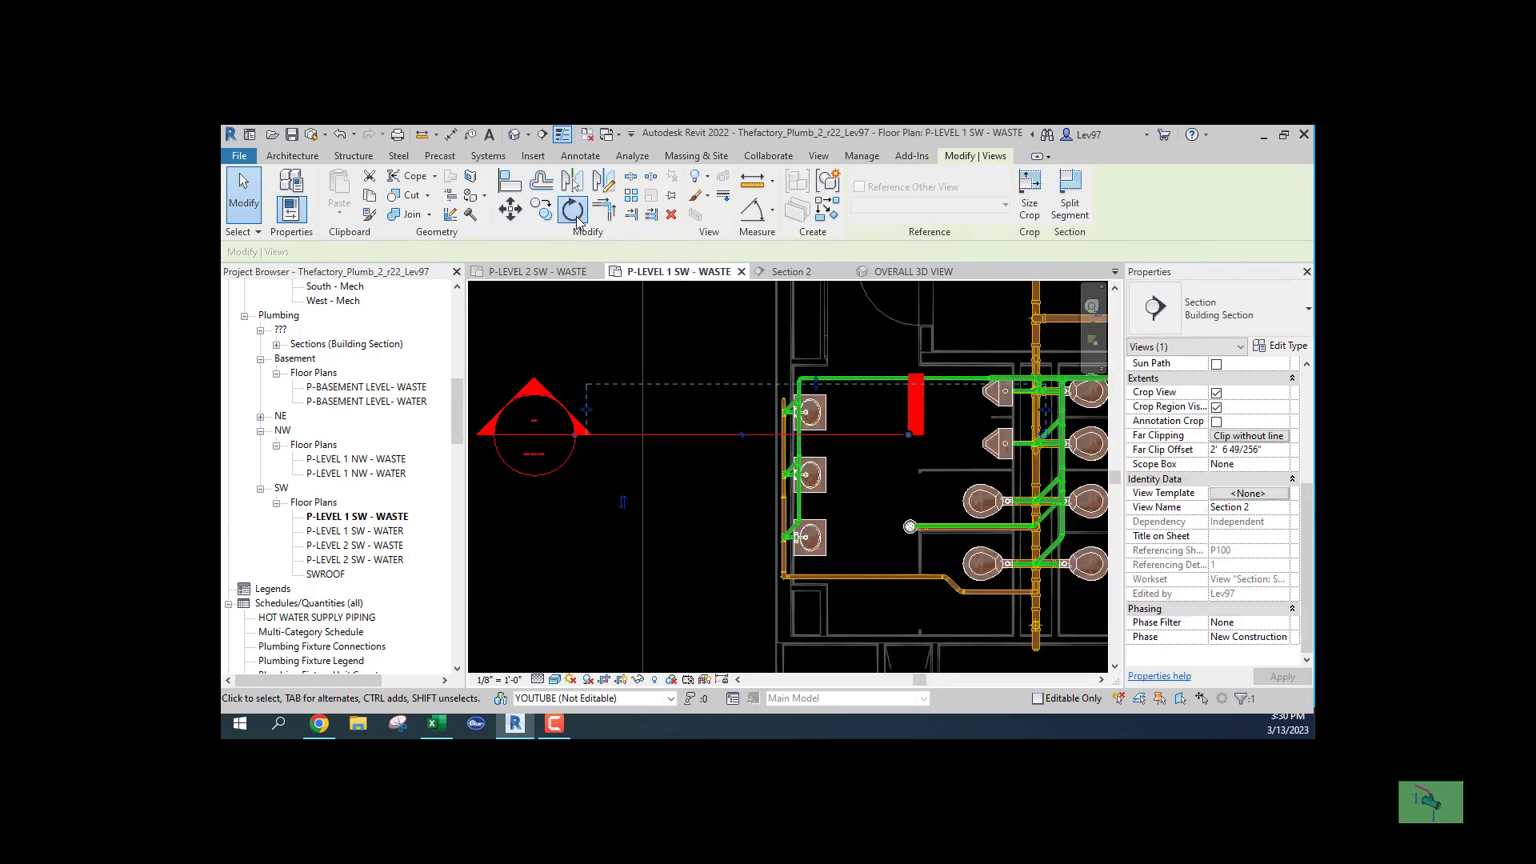
click(576, 215)
click(653, 253)
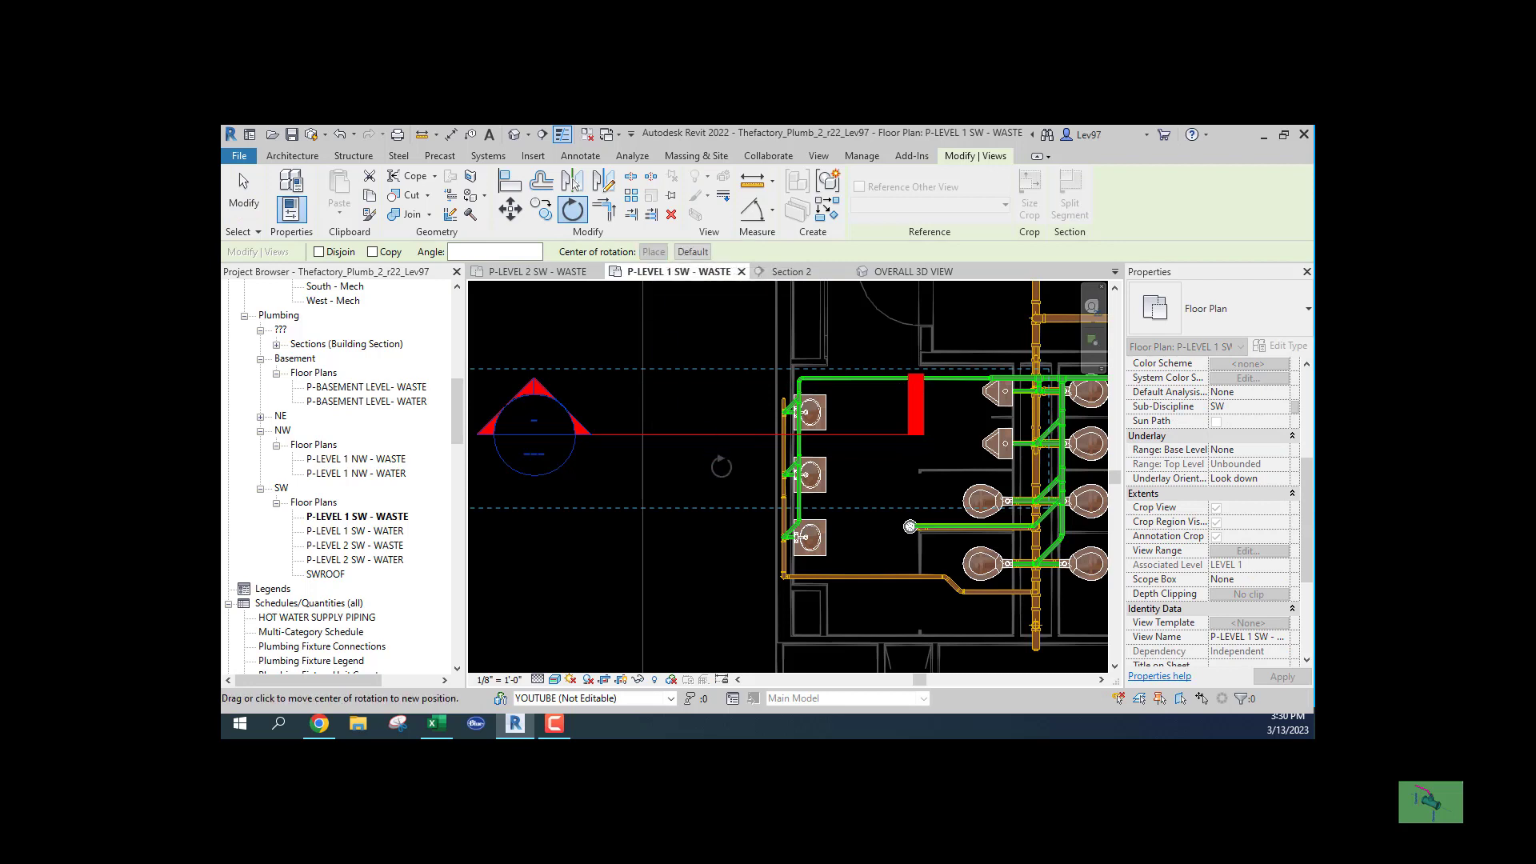
click(729, 438)
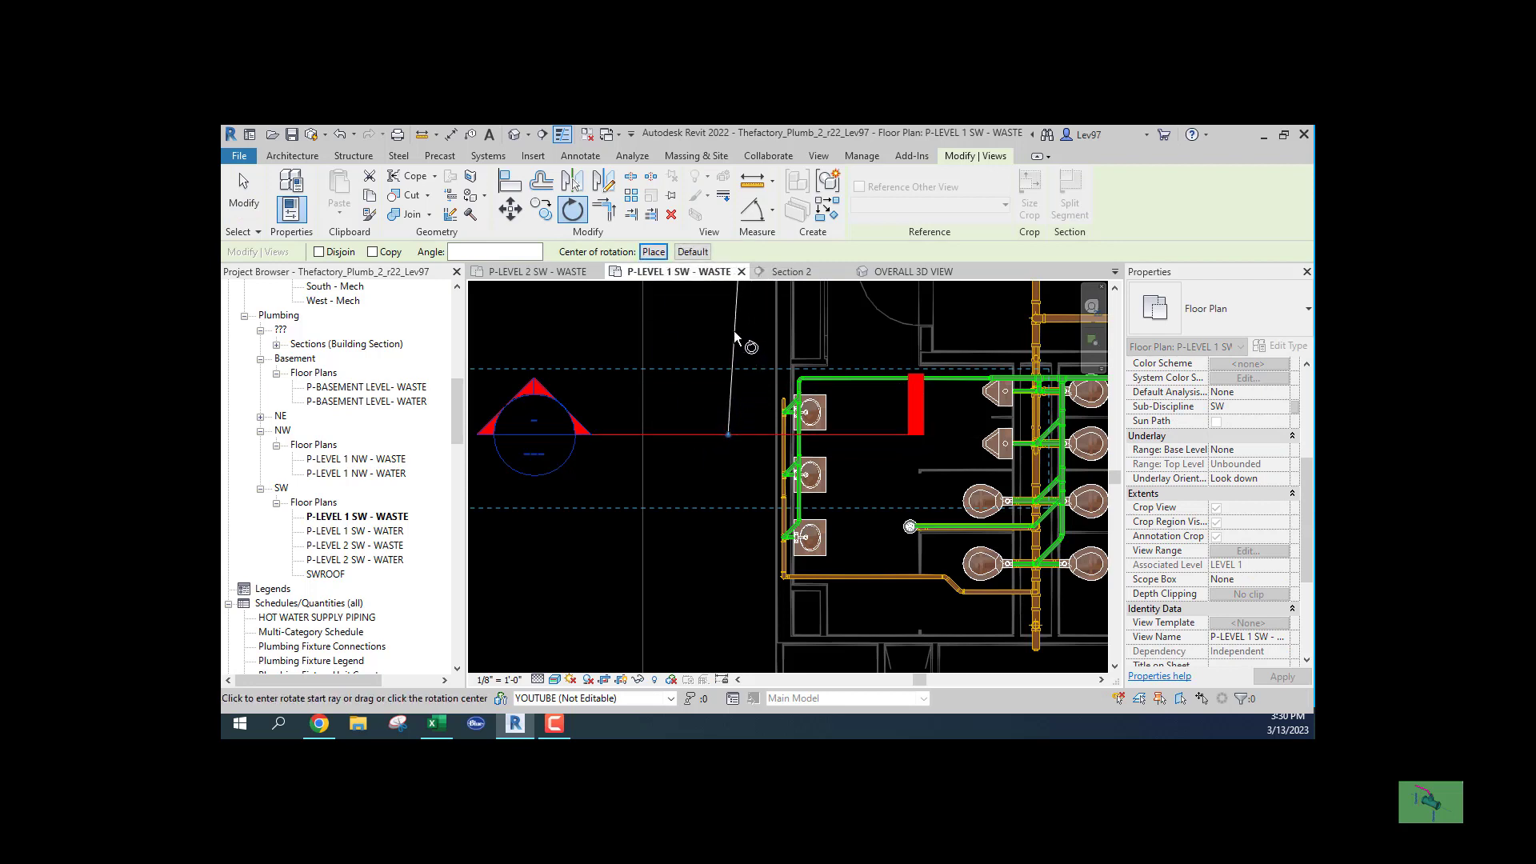
click(729, 328)
text(90)
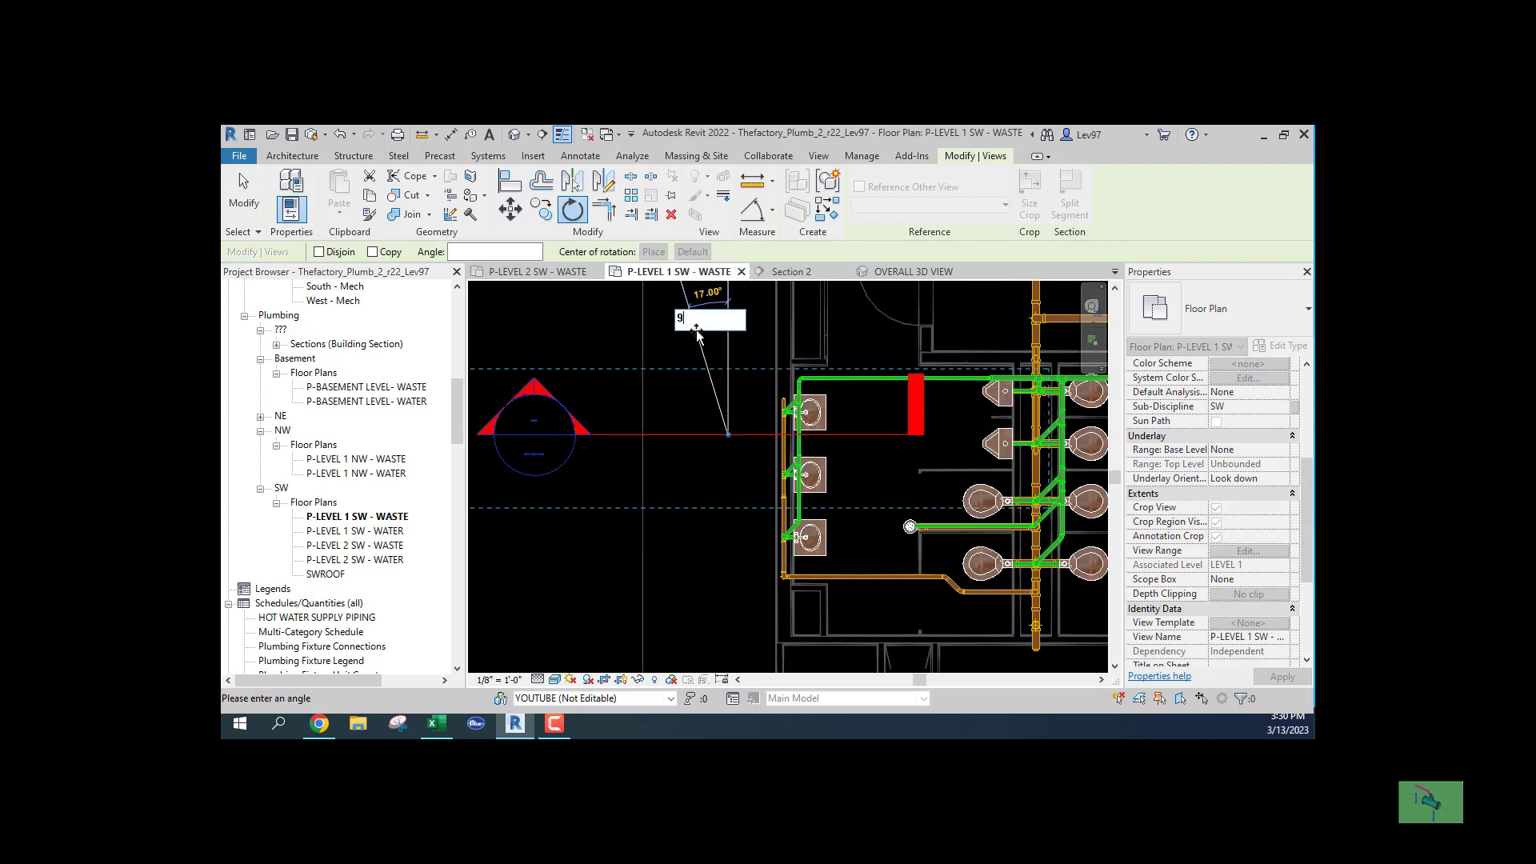
key(Return)
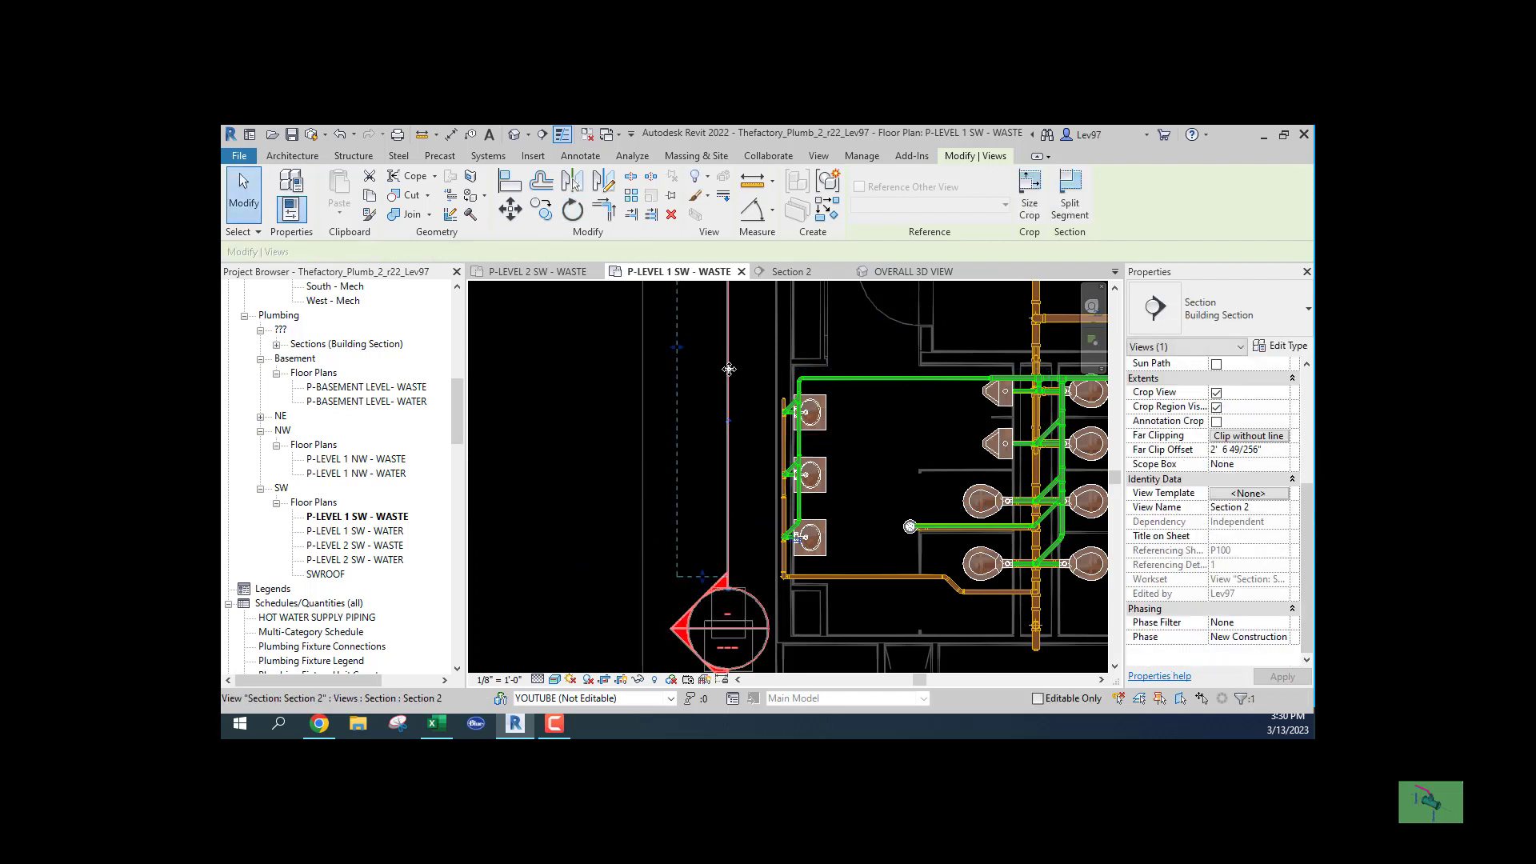
drag(729, 352, 811, 474)
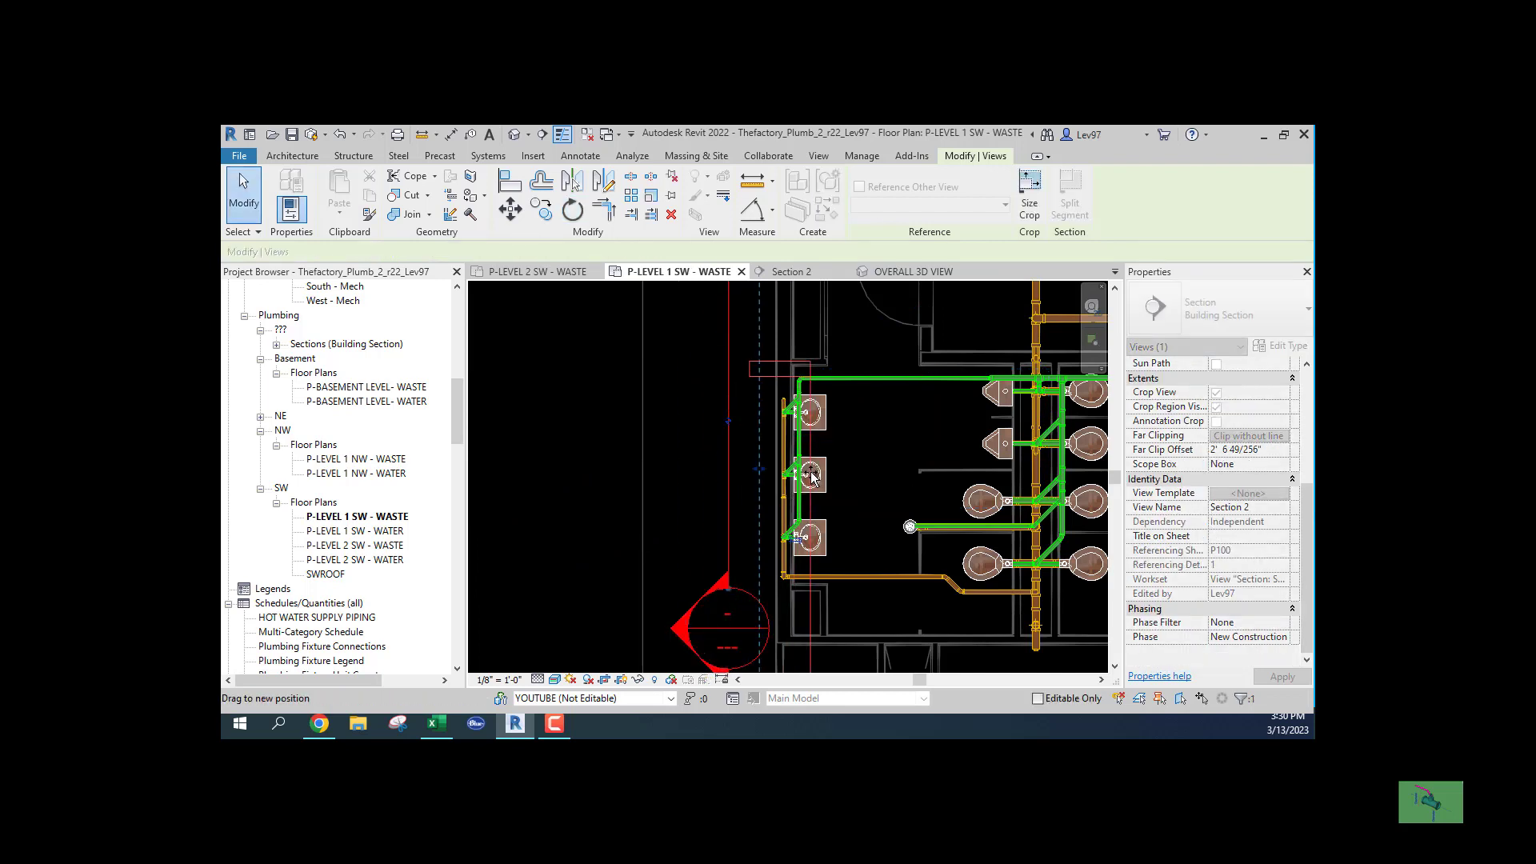
Open Section 2 and delete the 2" elbow joining the riser to the horizontal lavatory drain.
click(806, 271)
scroll(760, 463, up, 8)
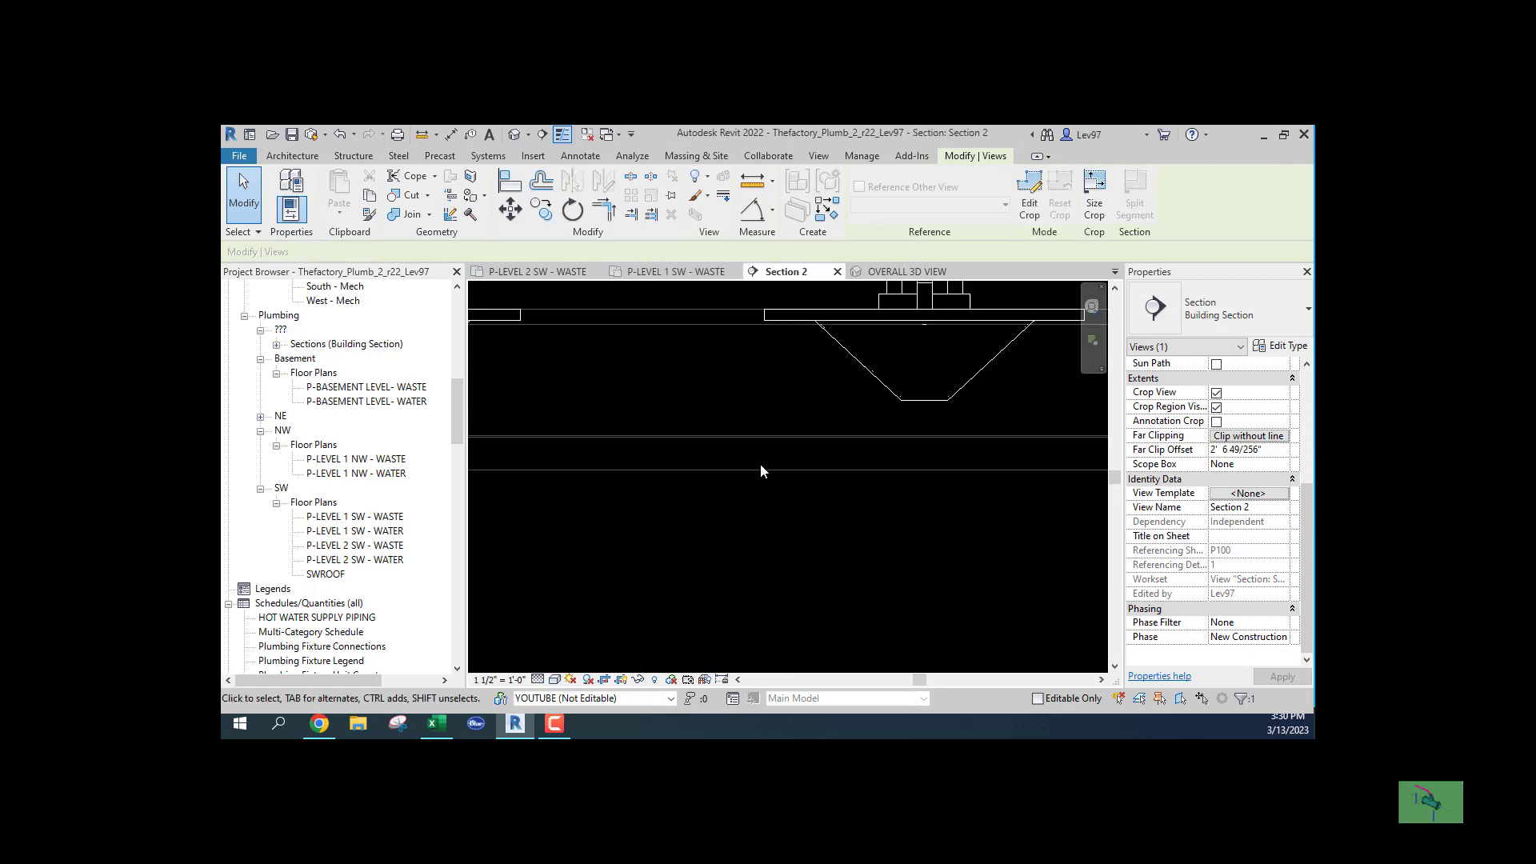
scroll(741, 508, up, 6)
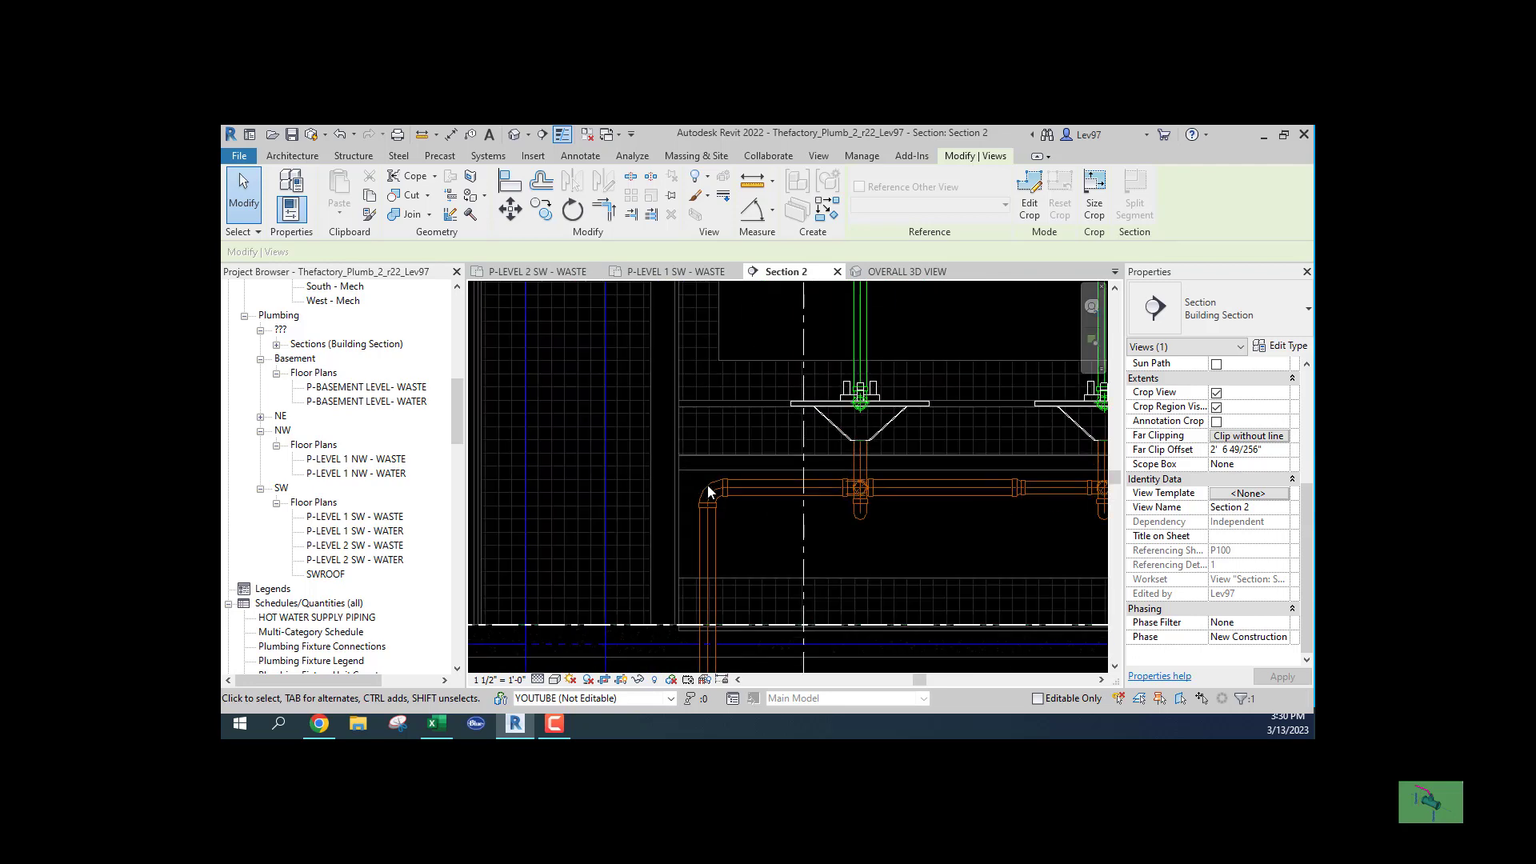
click(713, 491)
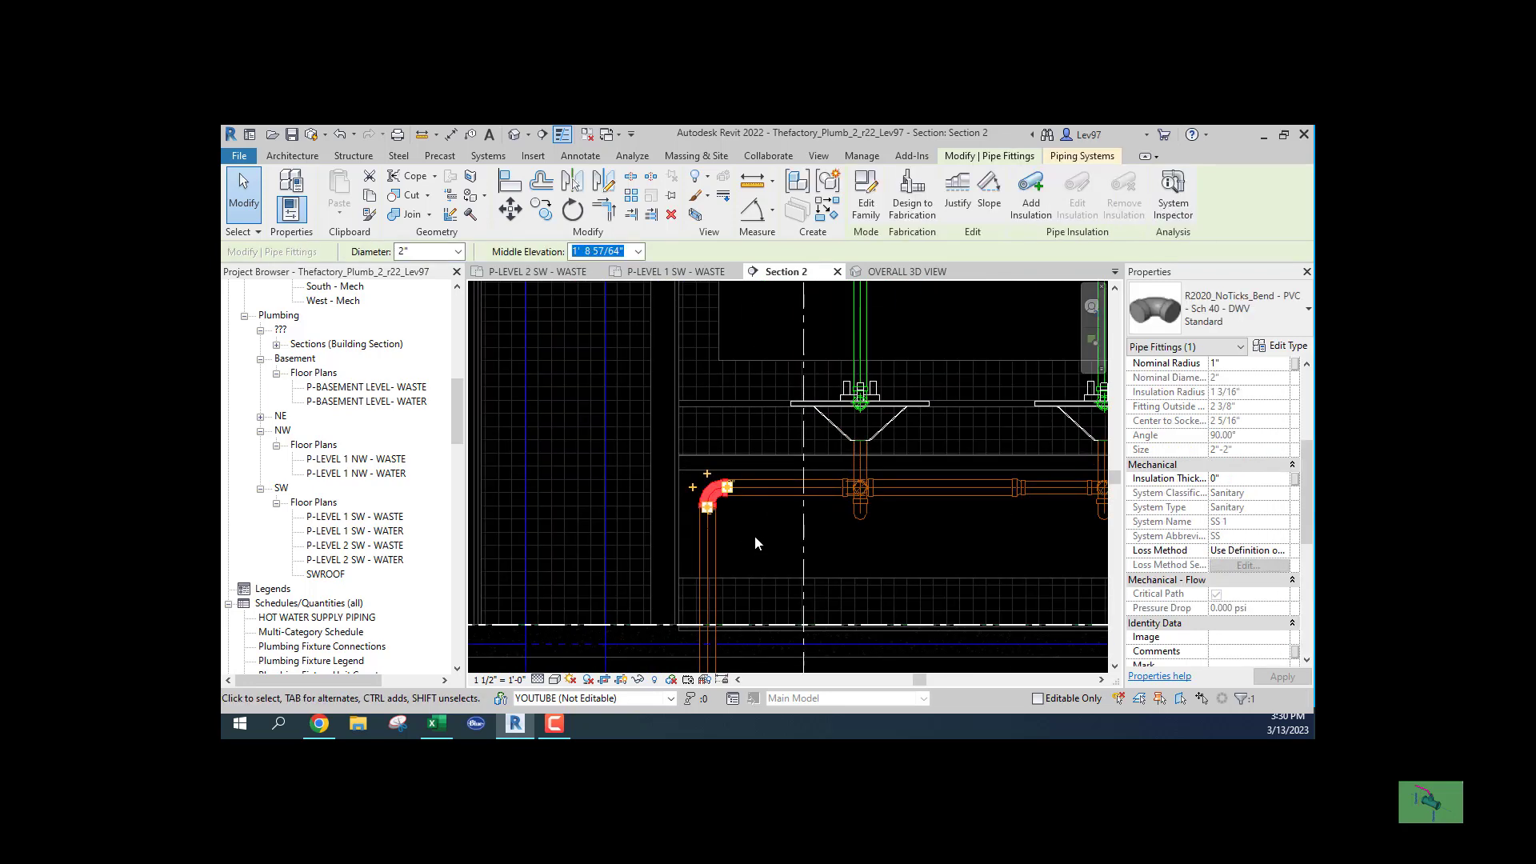
key(Delete)
Draw a 2" vertical sanitary pipe about 15 ft long from the riser's open end up to just above Level 2.
click(709, 552)
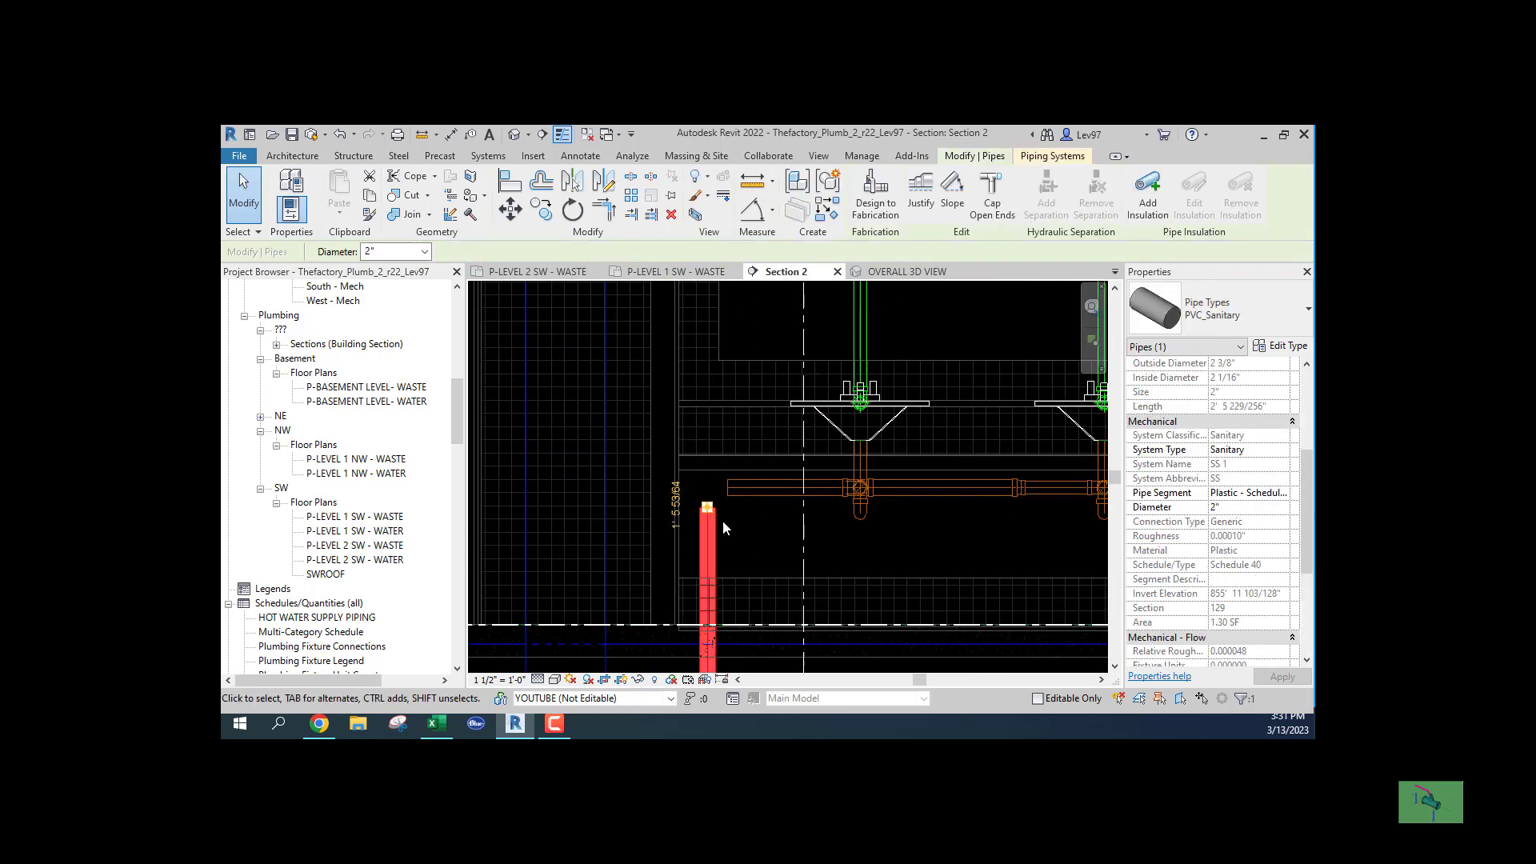
right_click(705, 507)
click(759, 312)
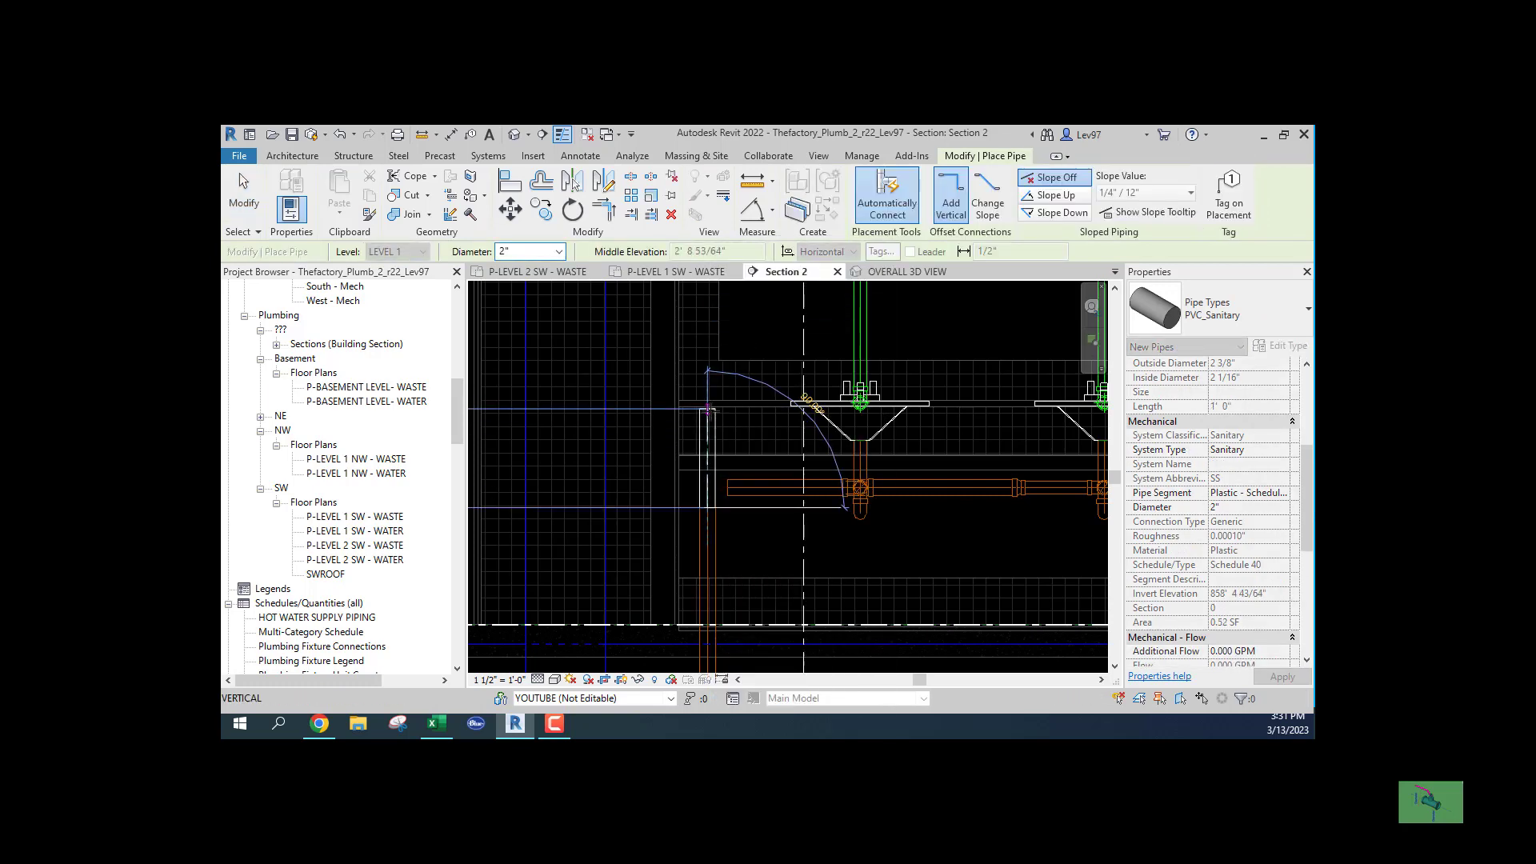
scroll(708, 411, down, 4)
middle_drag(713, 384, 721, 571)
scroll(708, 404, up, 1)
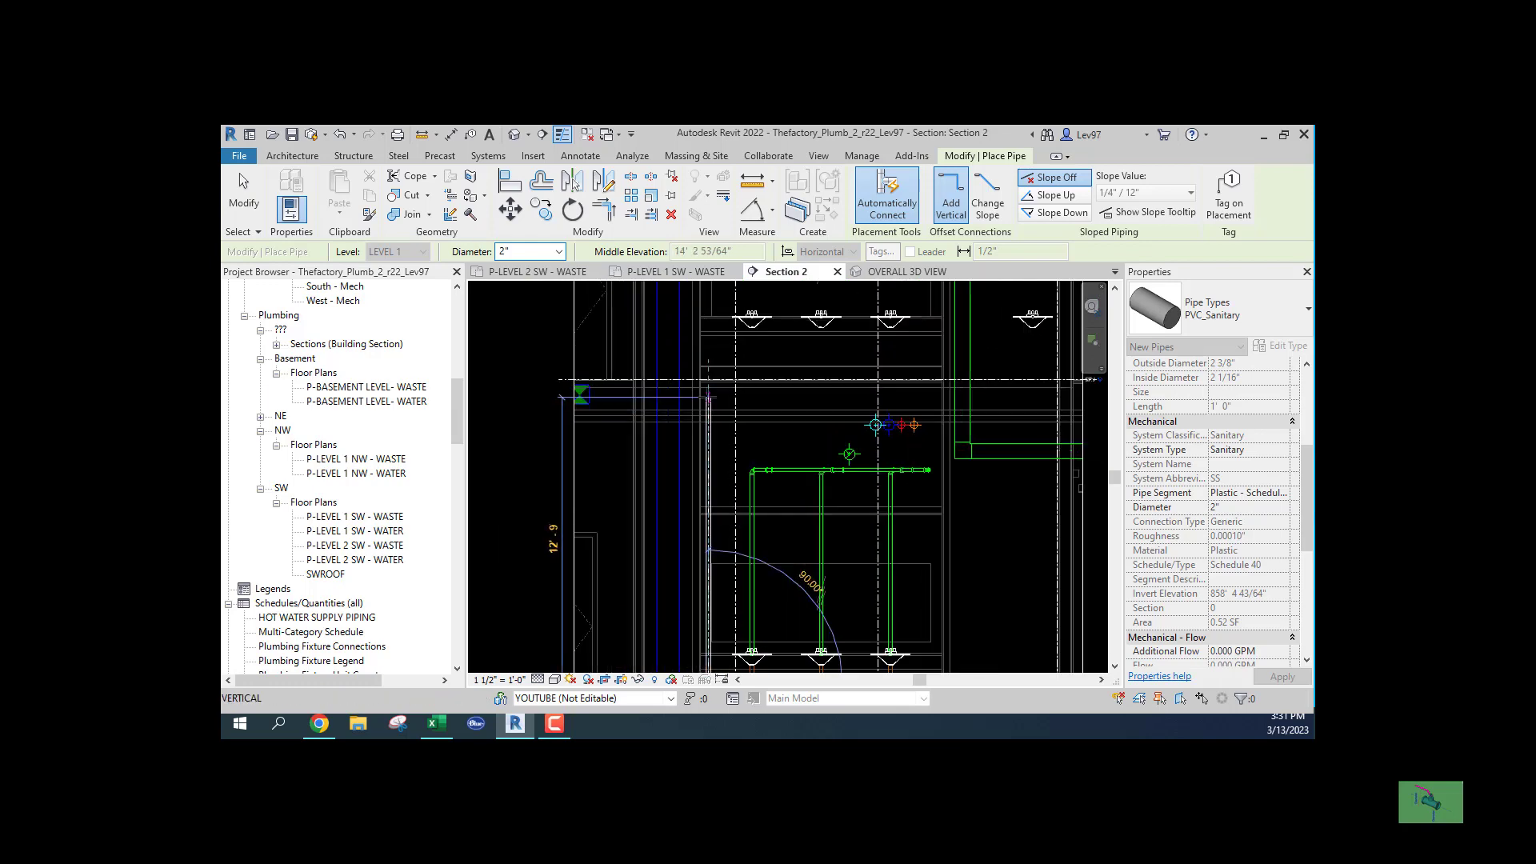
scroll(709, 398, up, 1)
middle_drag(709, 346, 710, 407)
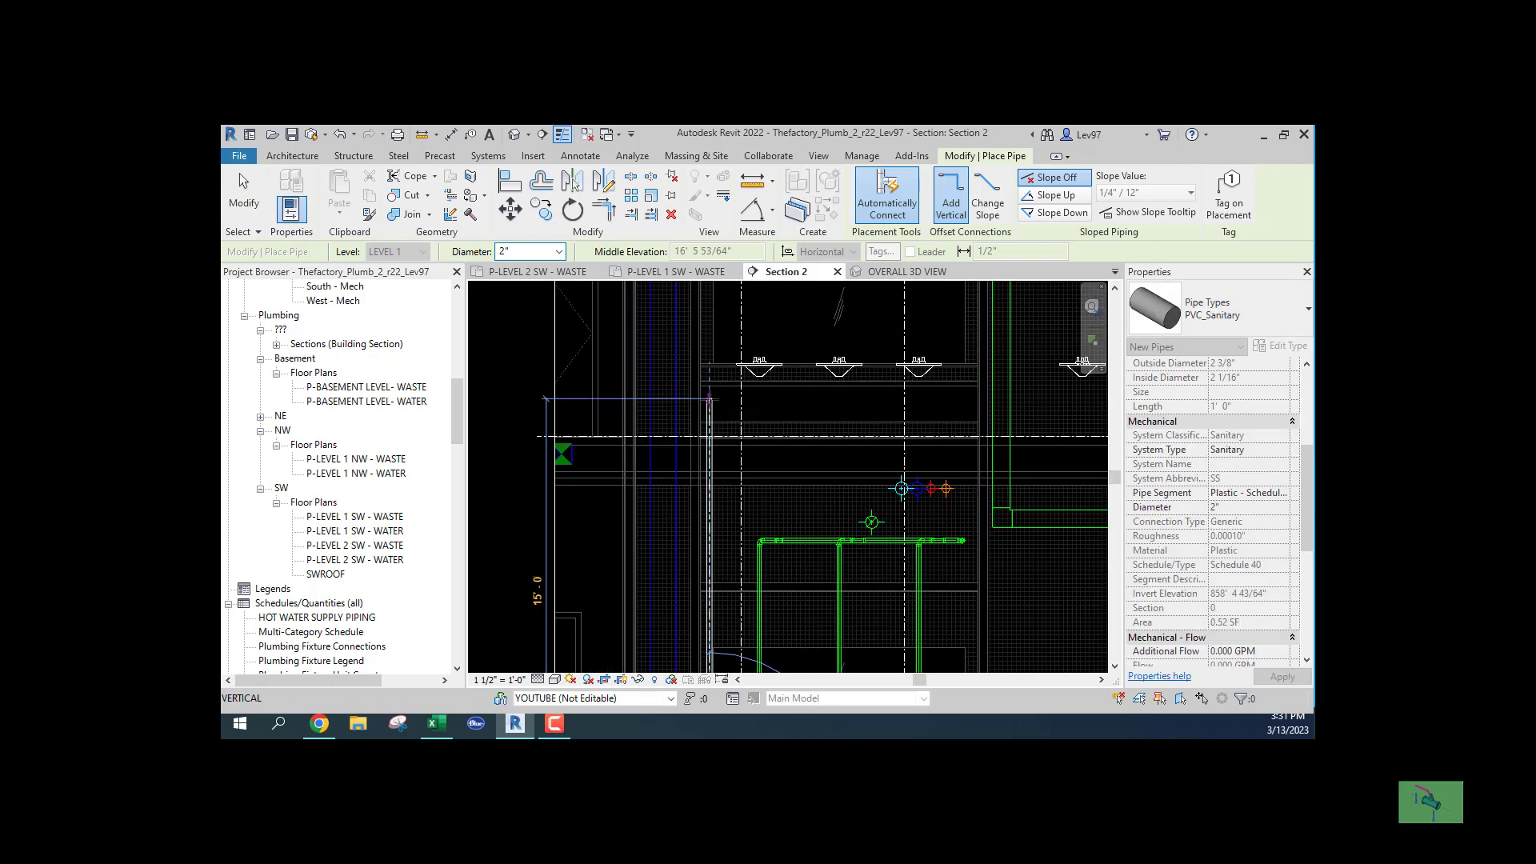
click(709, 397)
key(Escape)
key(Escape)
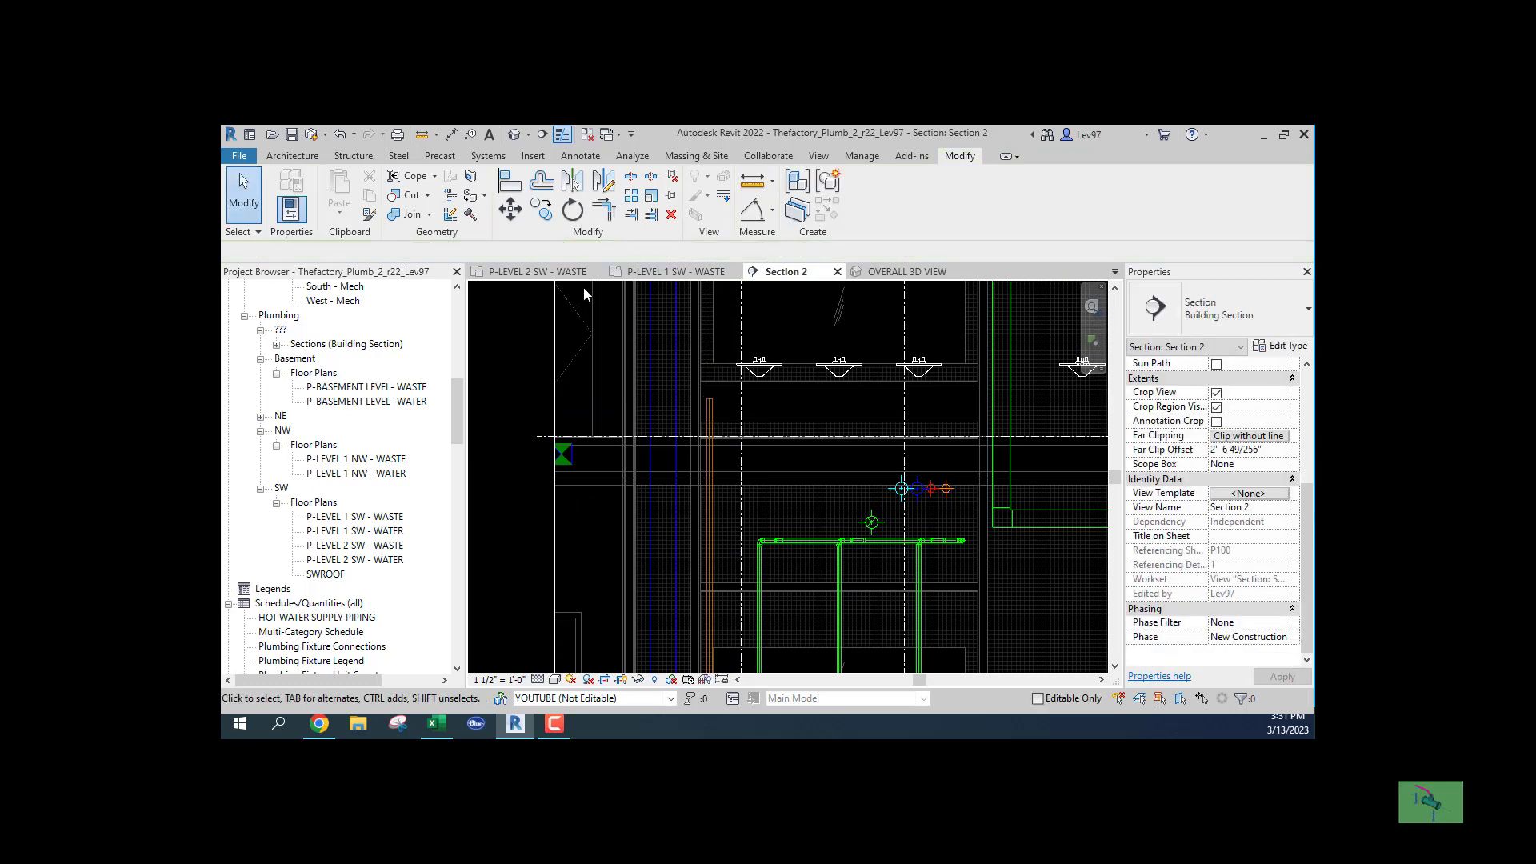
Rotate Section 2 by 90° on the Level 2 SW waste plan and move it onto the single lavatory across the wall.
click(560, 274)
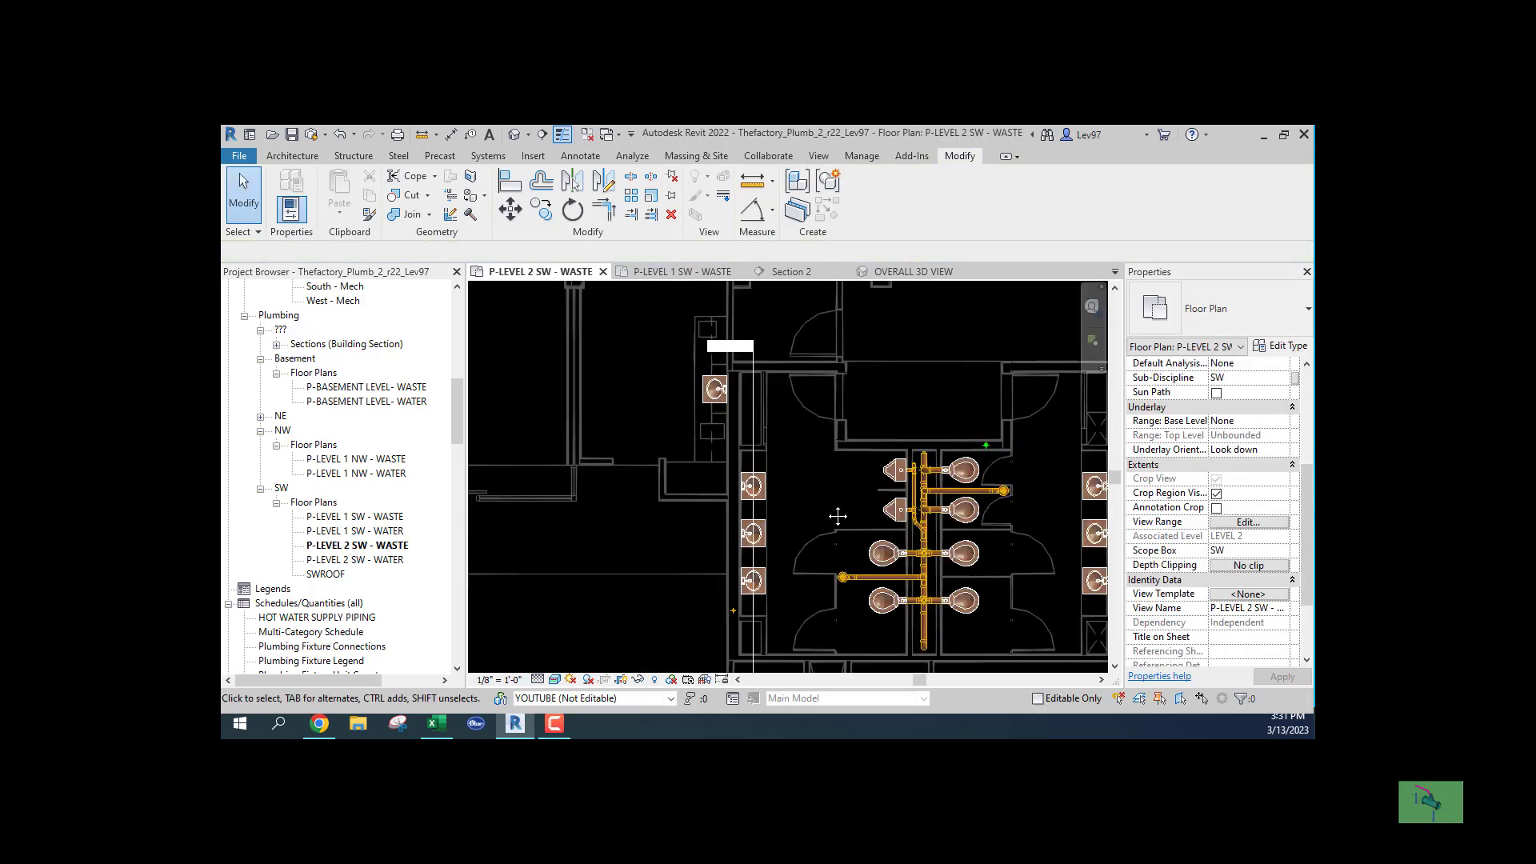
middle_drag(838, 517, 867, 377)
scroll(752, 479, up, 3)
scroll(727, 465, down, 2)
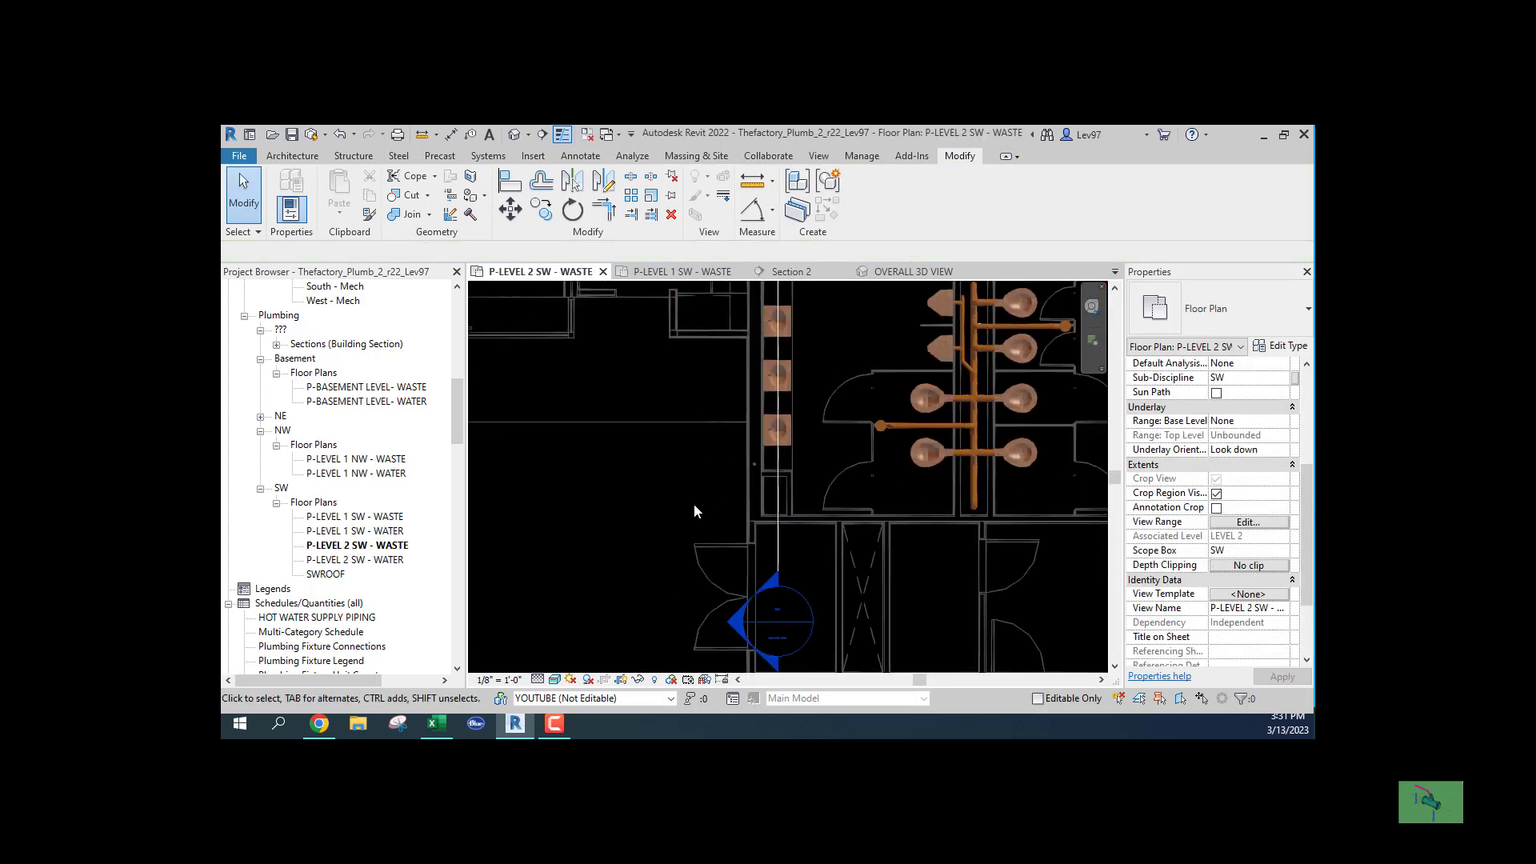
middle_drag(695, 504, 694, 535)
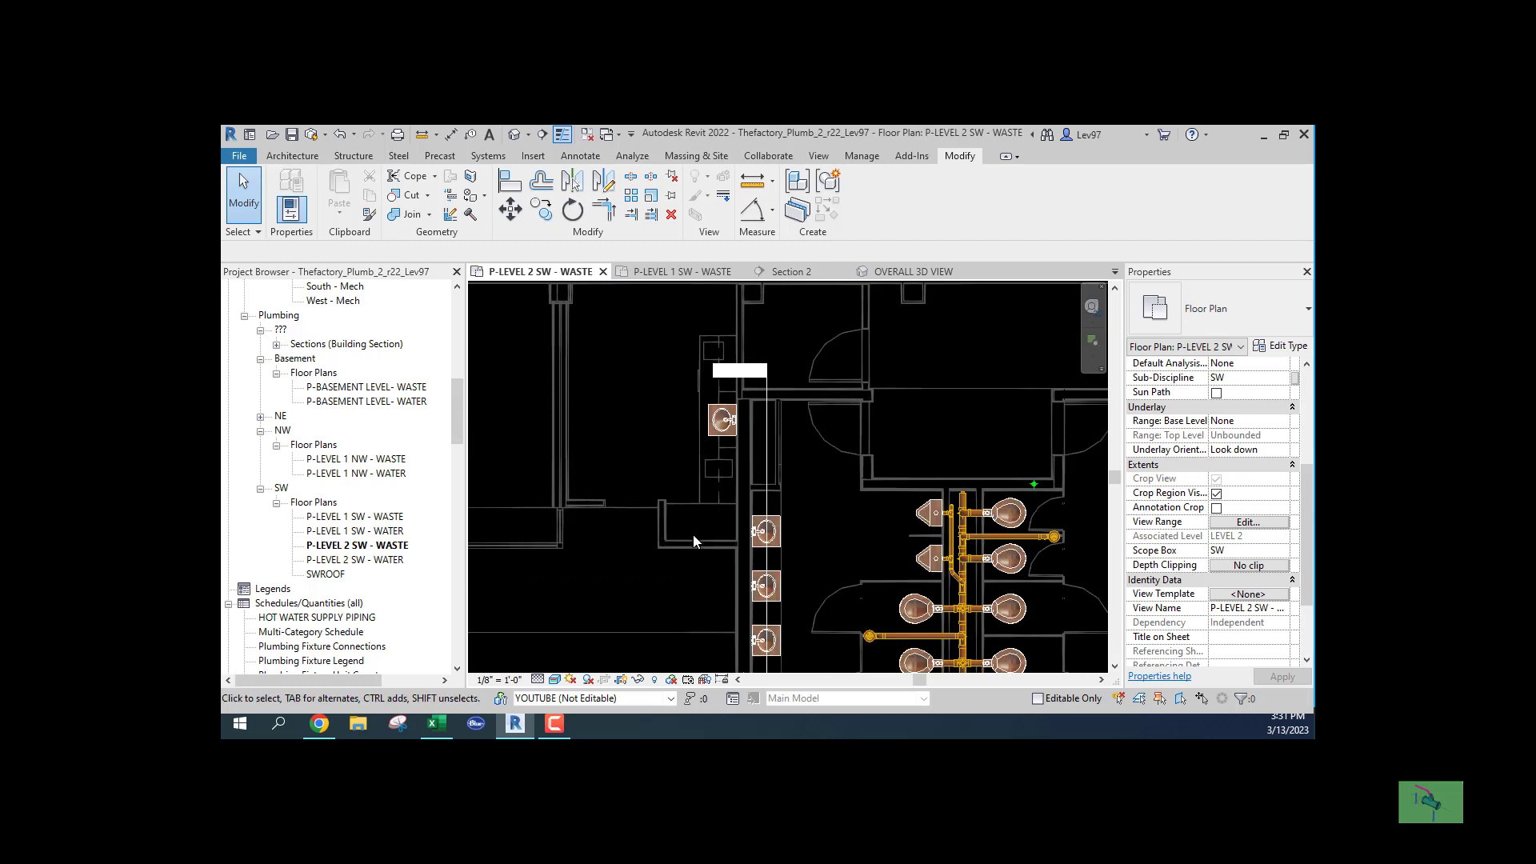
click(768, 476)
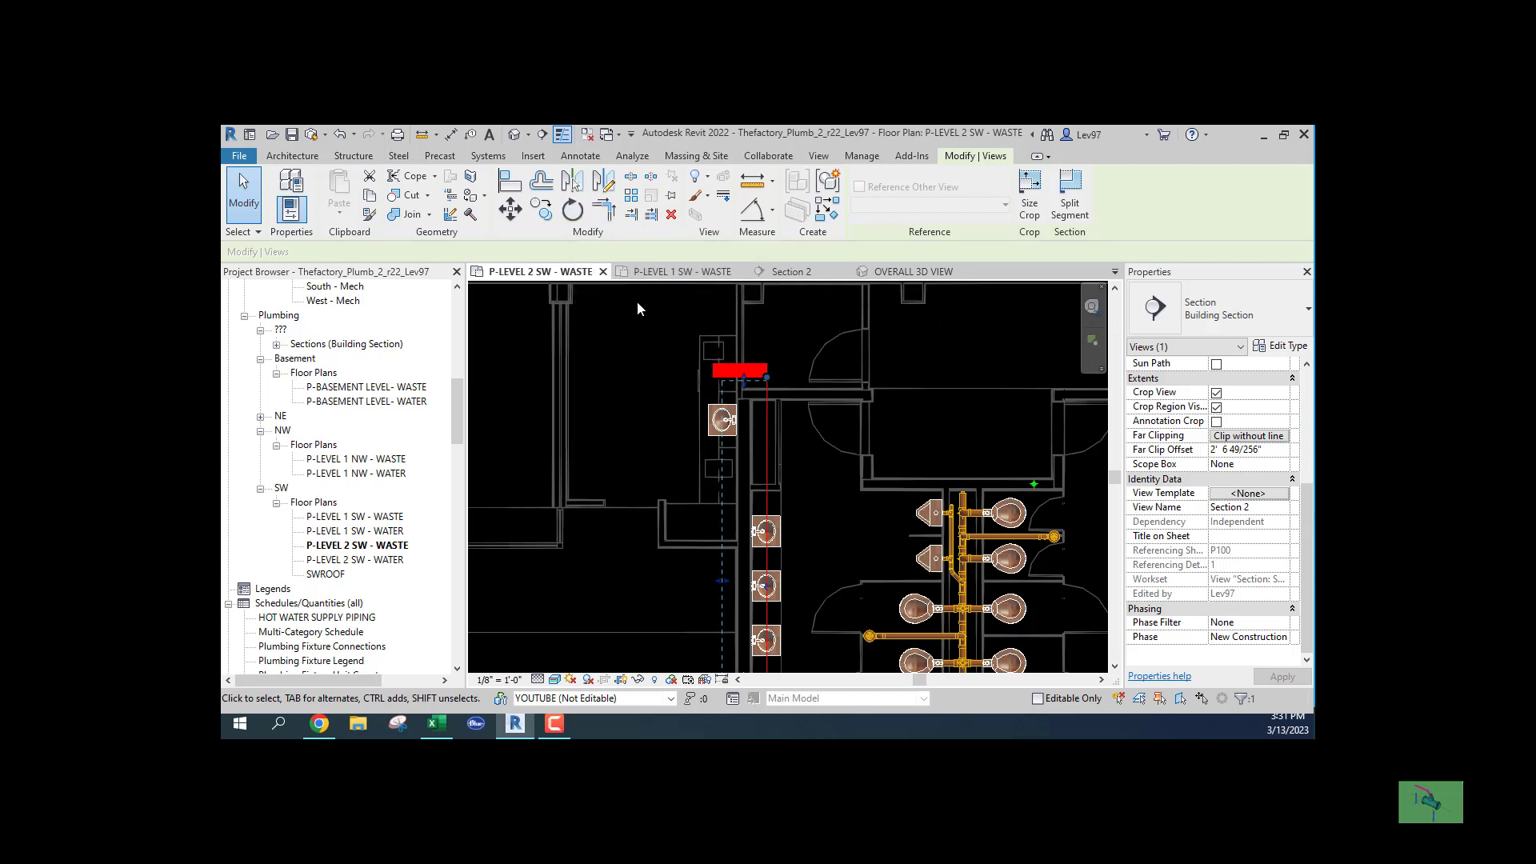
mouse_move(775, 640)
middle_down()
mouse_move(784, 436)
mouse_move(798, 649)
middle_up()
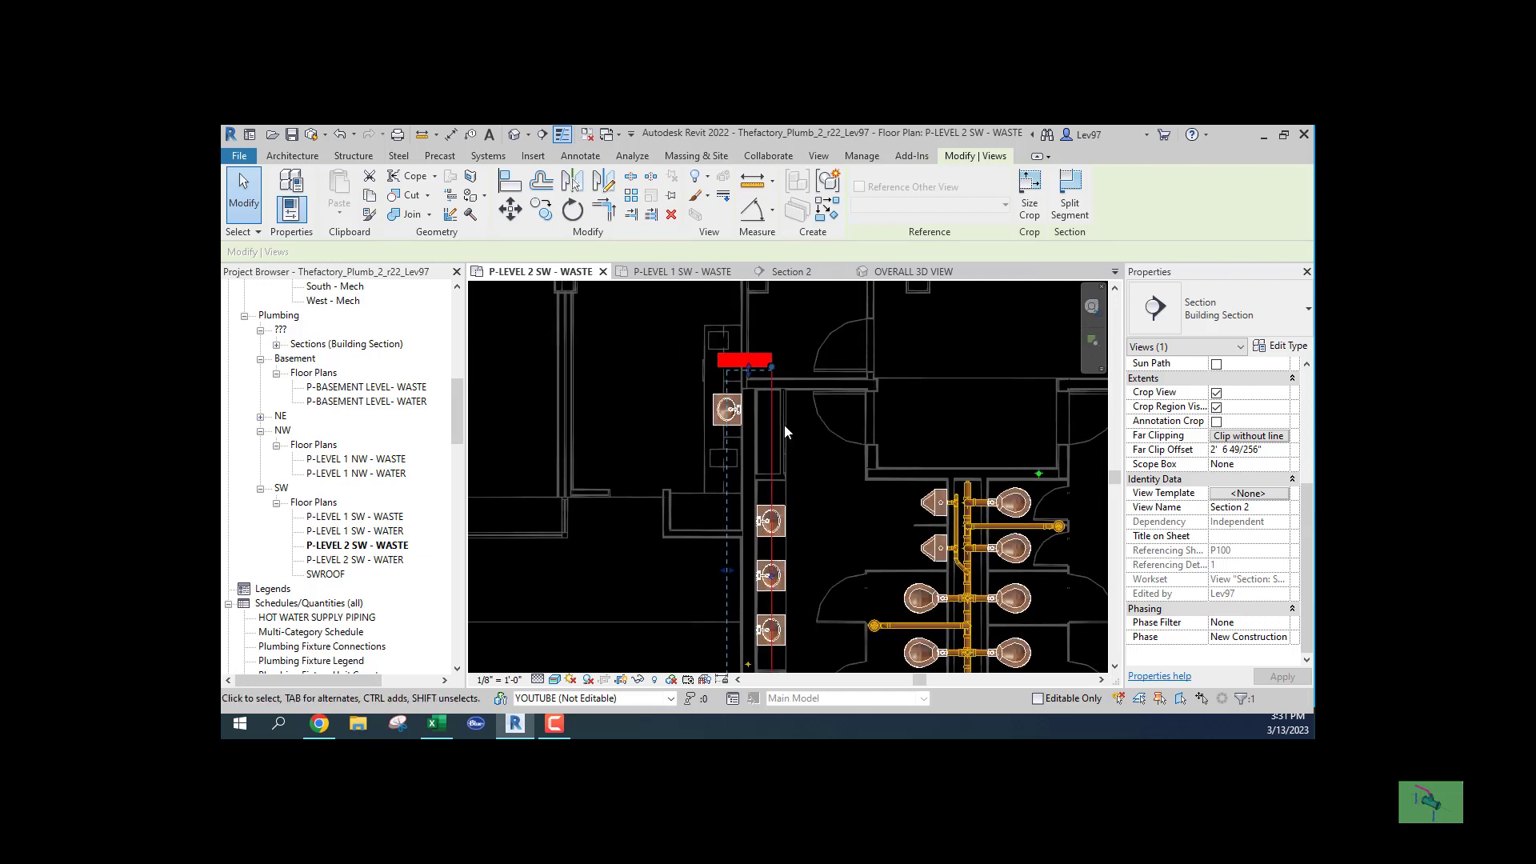
click(574, 210)
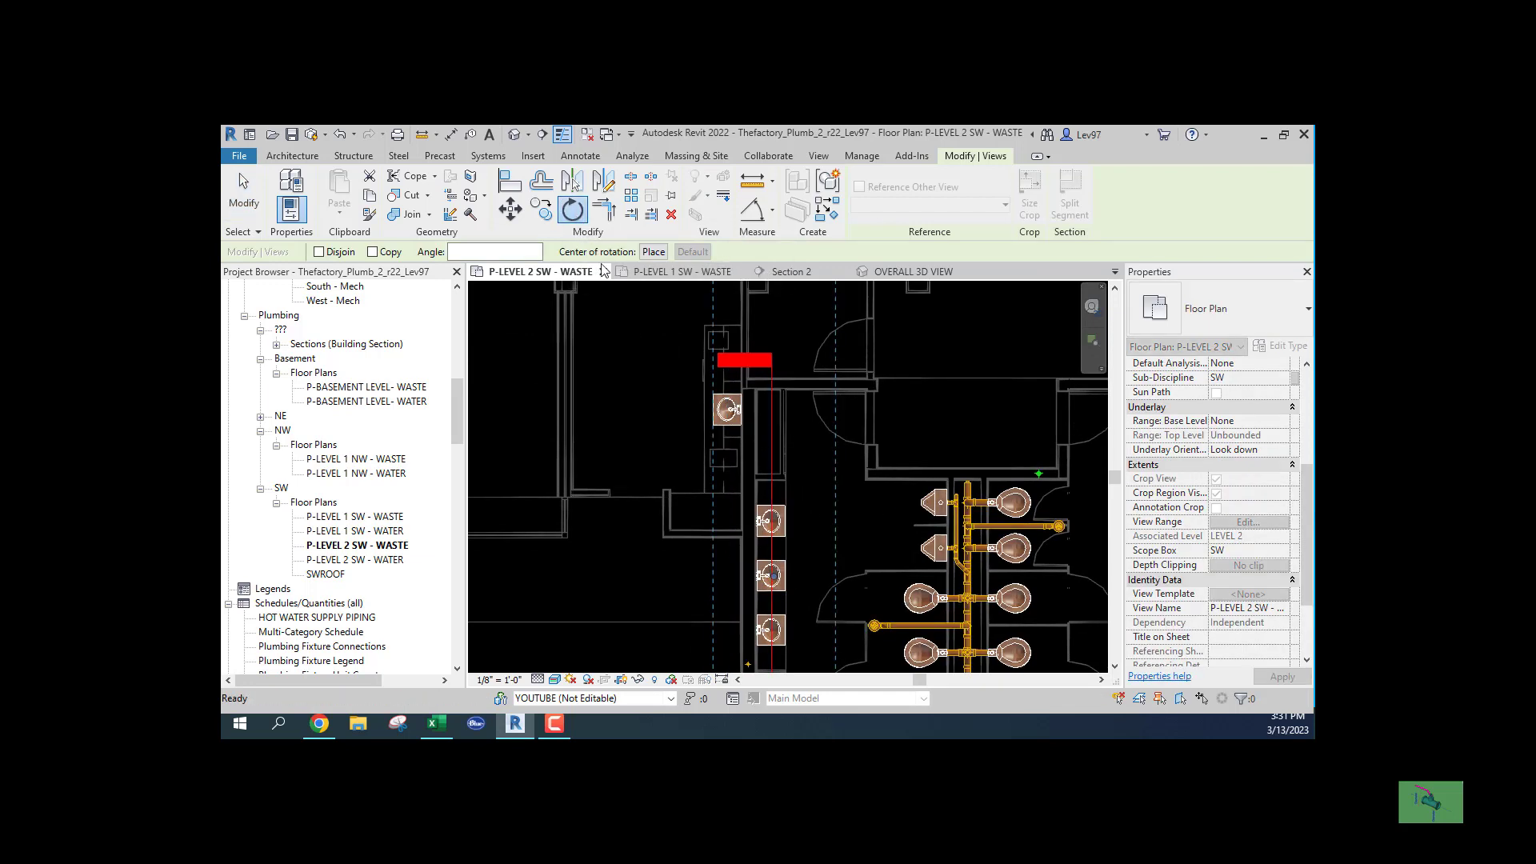
click(654, 252)
click(772, 451)
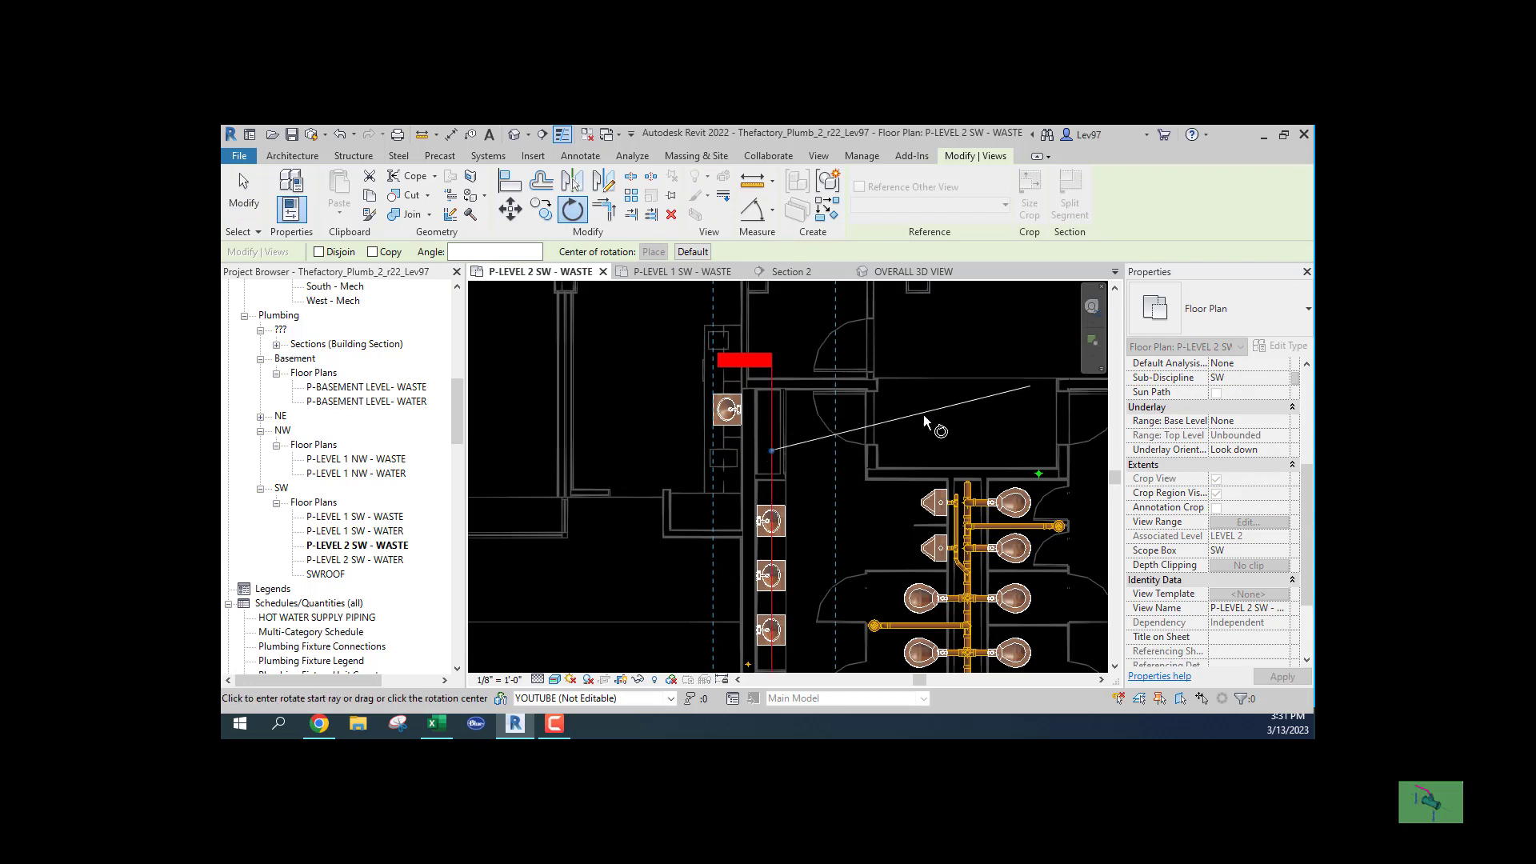
click(930, 452)
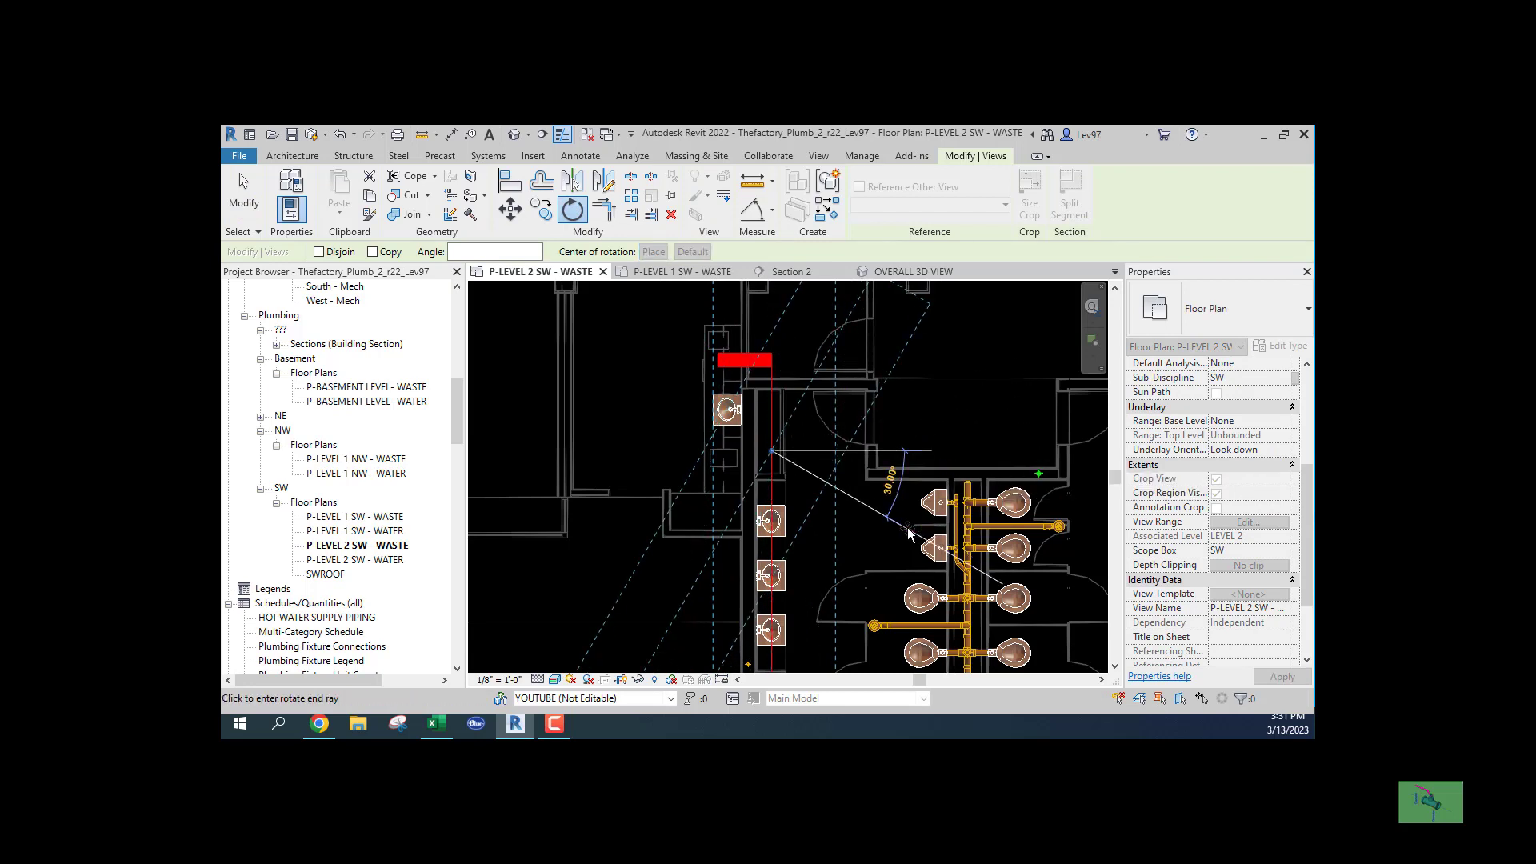
click(857, 472)
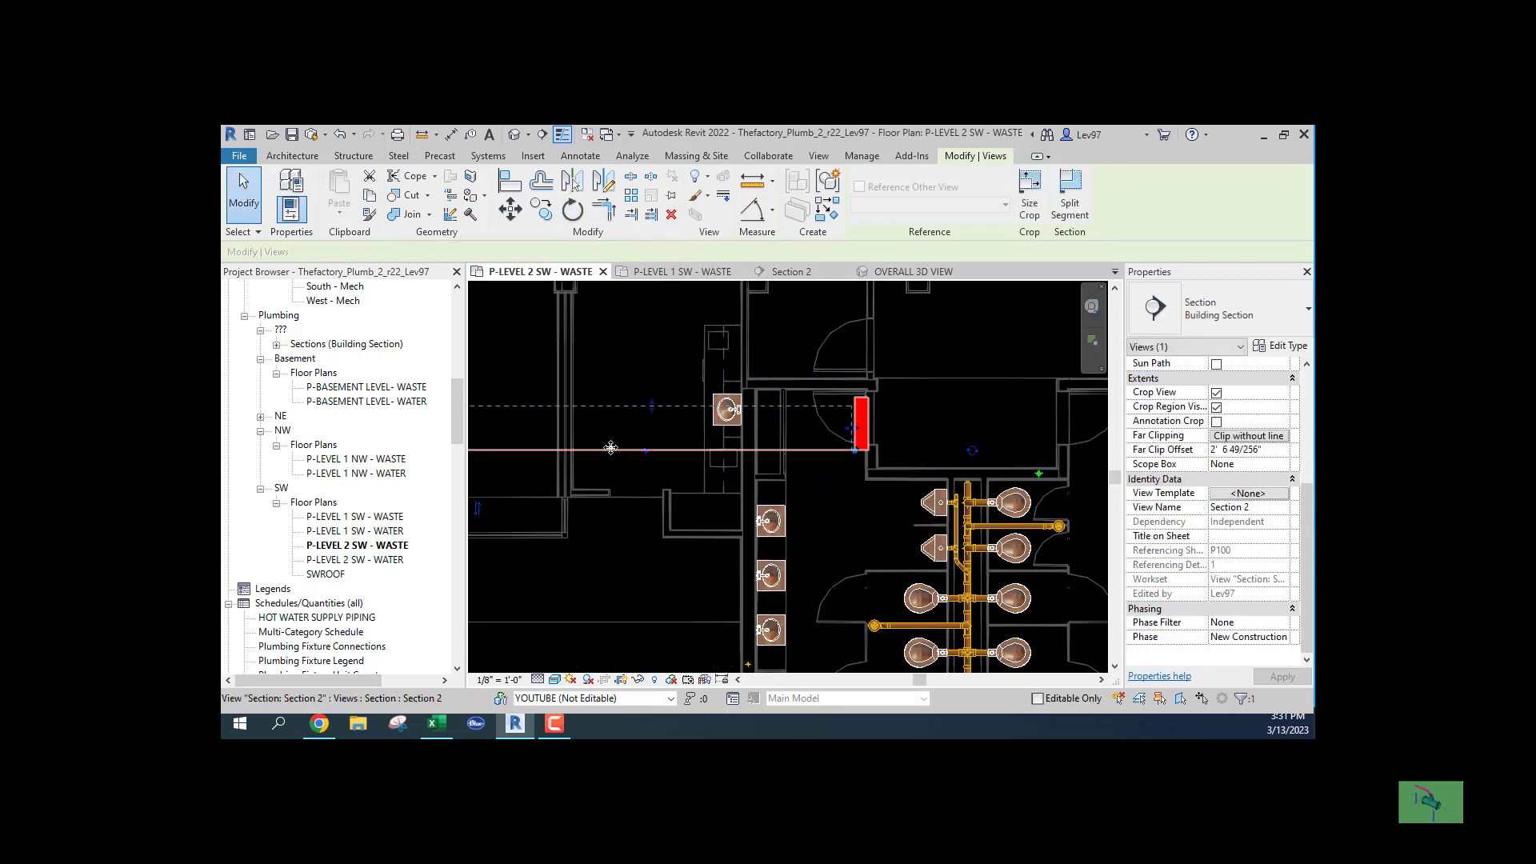
drag(611, 448, 685, 437)
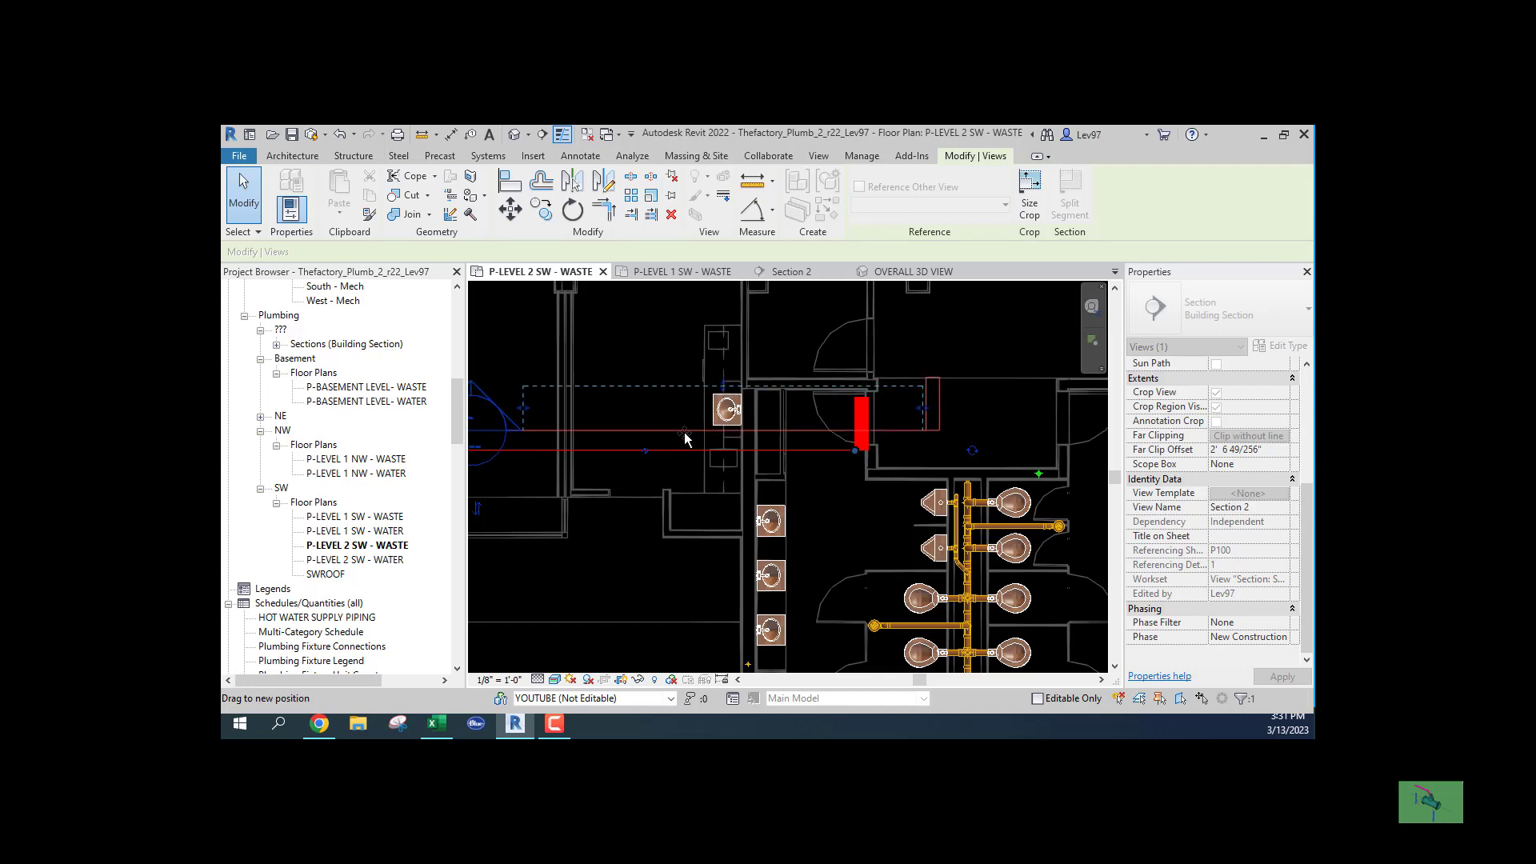
In Section 2, draw a 1 1/2" sanitary pipe from the lavatory's outlet down to 1' 7", continuing 1' 0" horizontally into the wall.
click(803, 273)
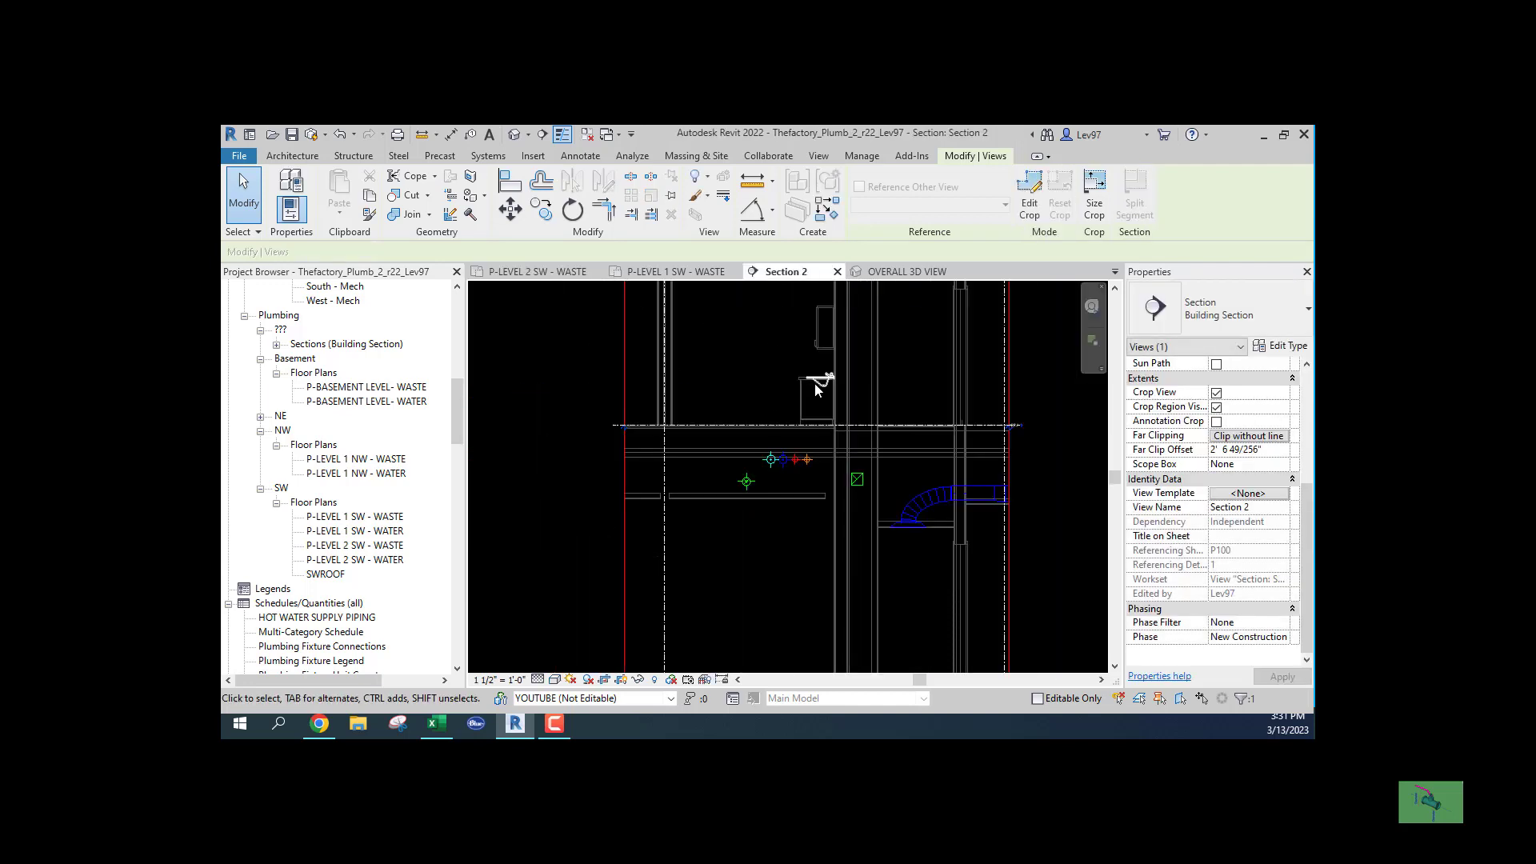
click(818, 385)
middle_drag(771, 357, 704, 555)
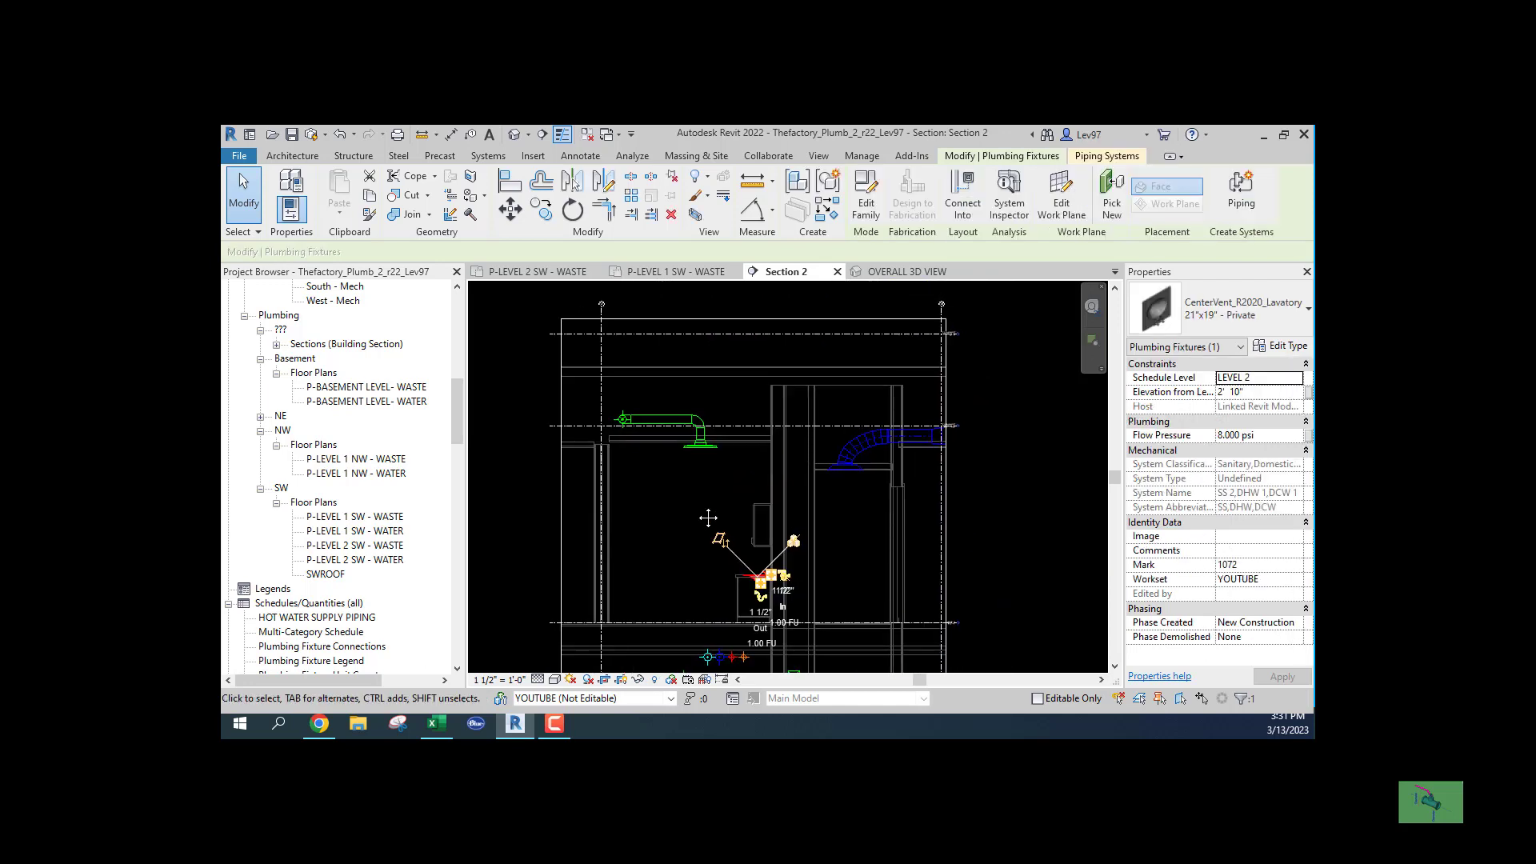
scroll(708, 518, up, 5)
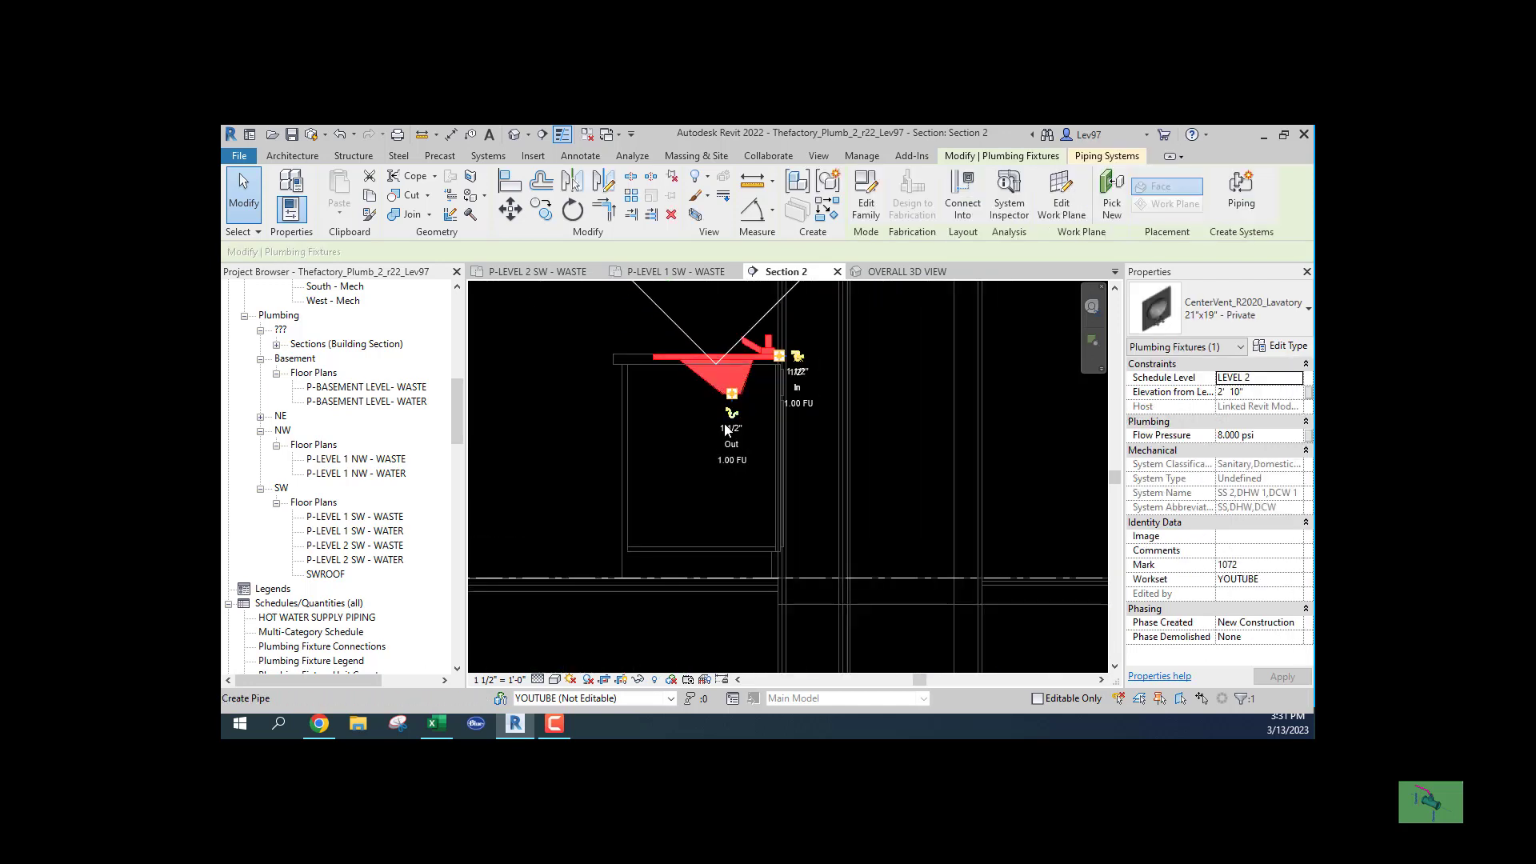
click(732, 415)
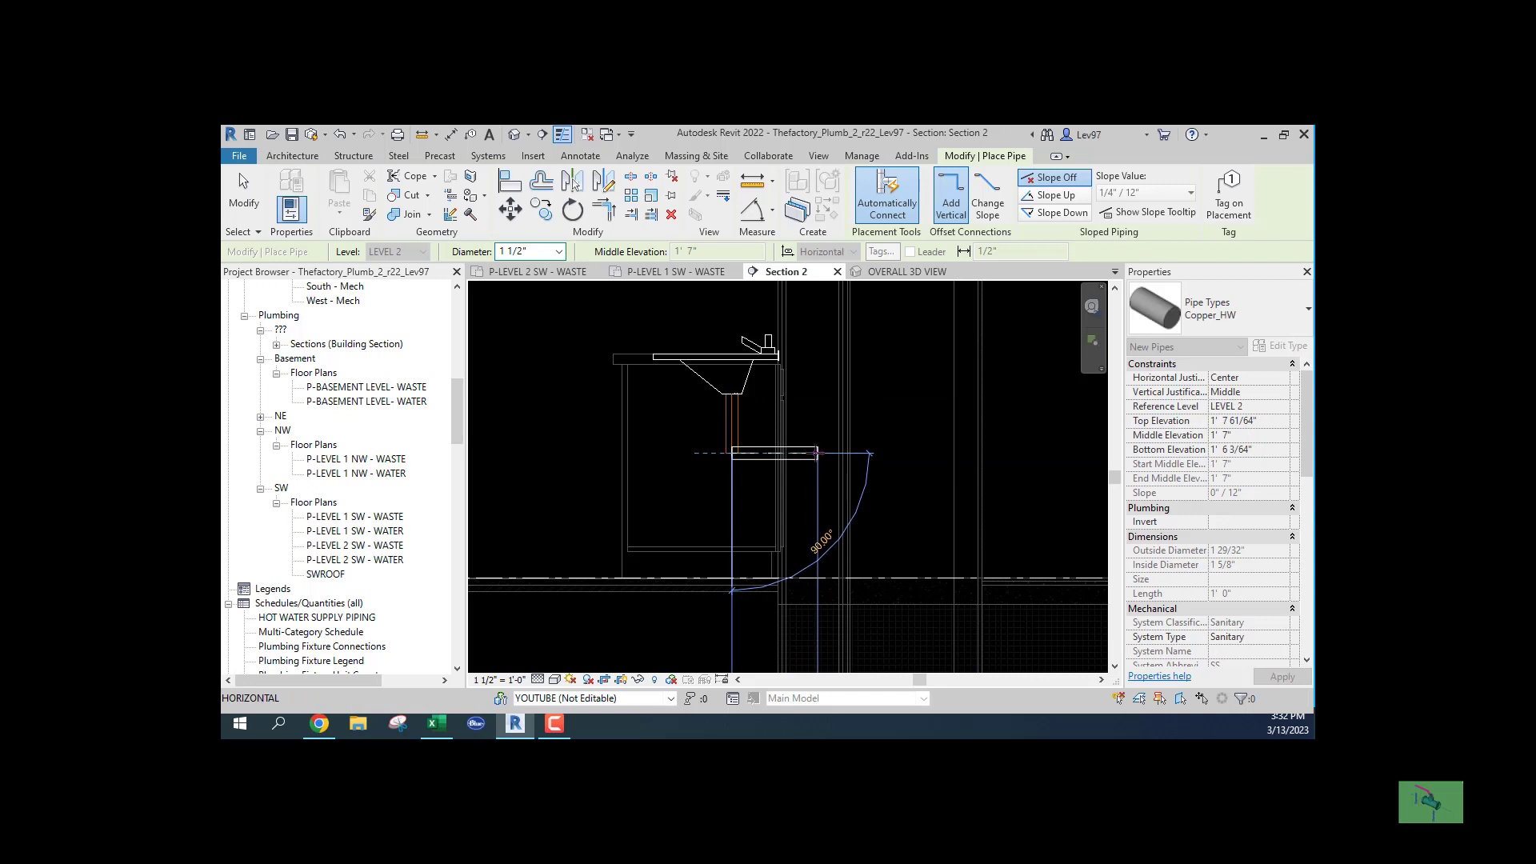
click(816, 453)
key(Escape)
key(Escape)
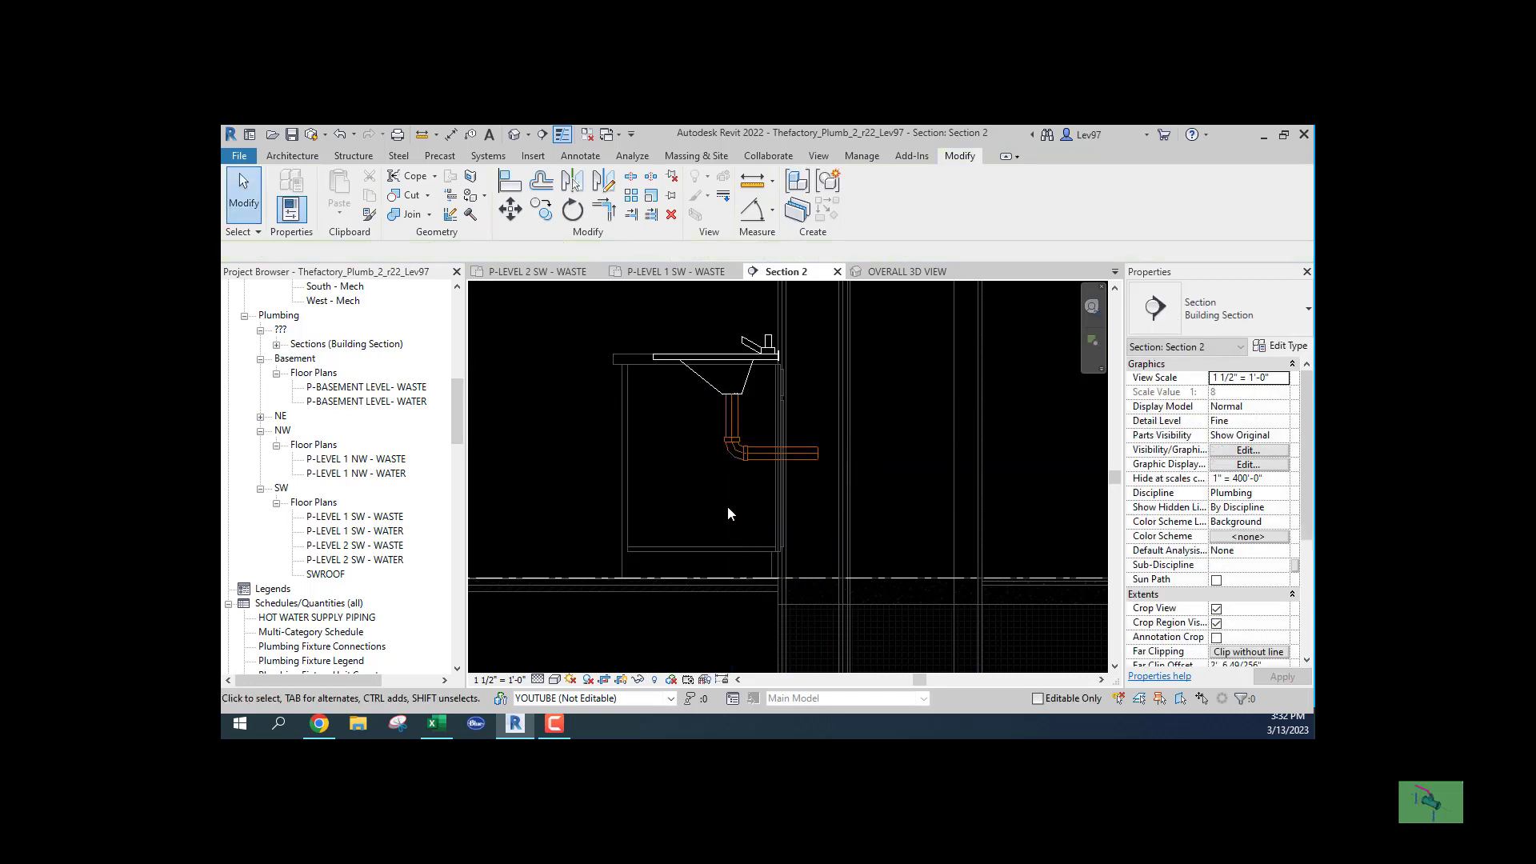
Set Section 2 to the Realistic visual style with Fine detail level.
click(538, 680)
click(555, 680)
click(555, 680)
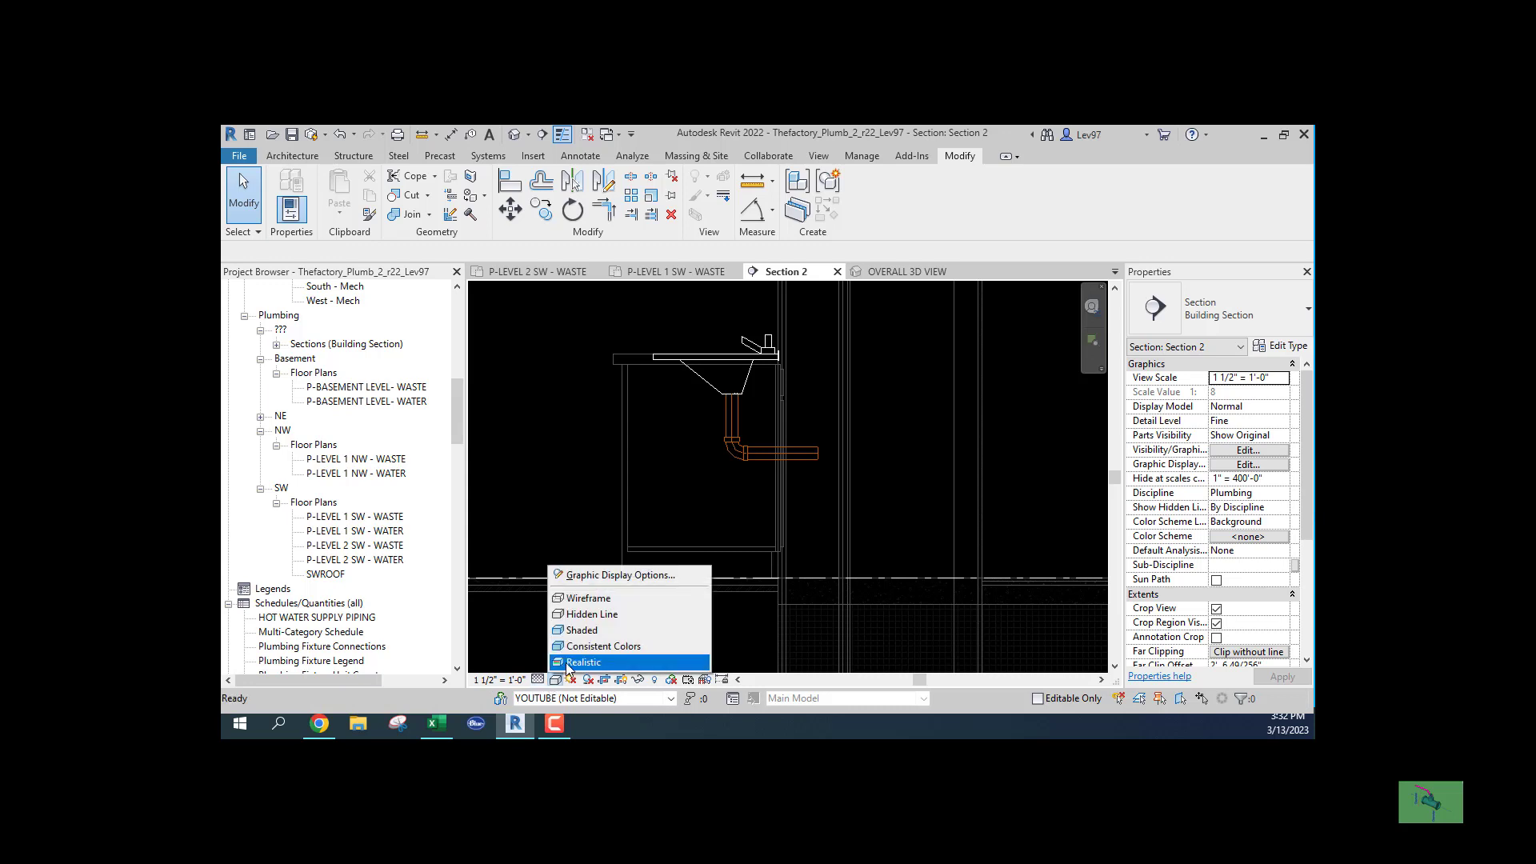
click(568, 663)
click(538, 680)
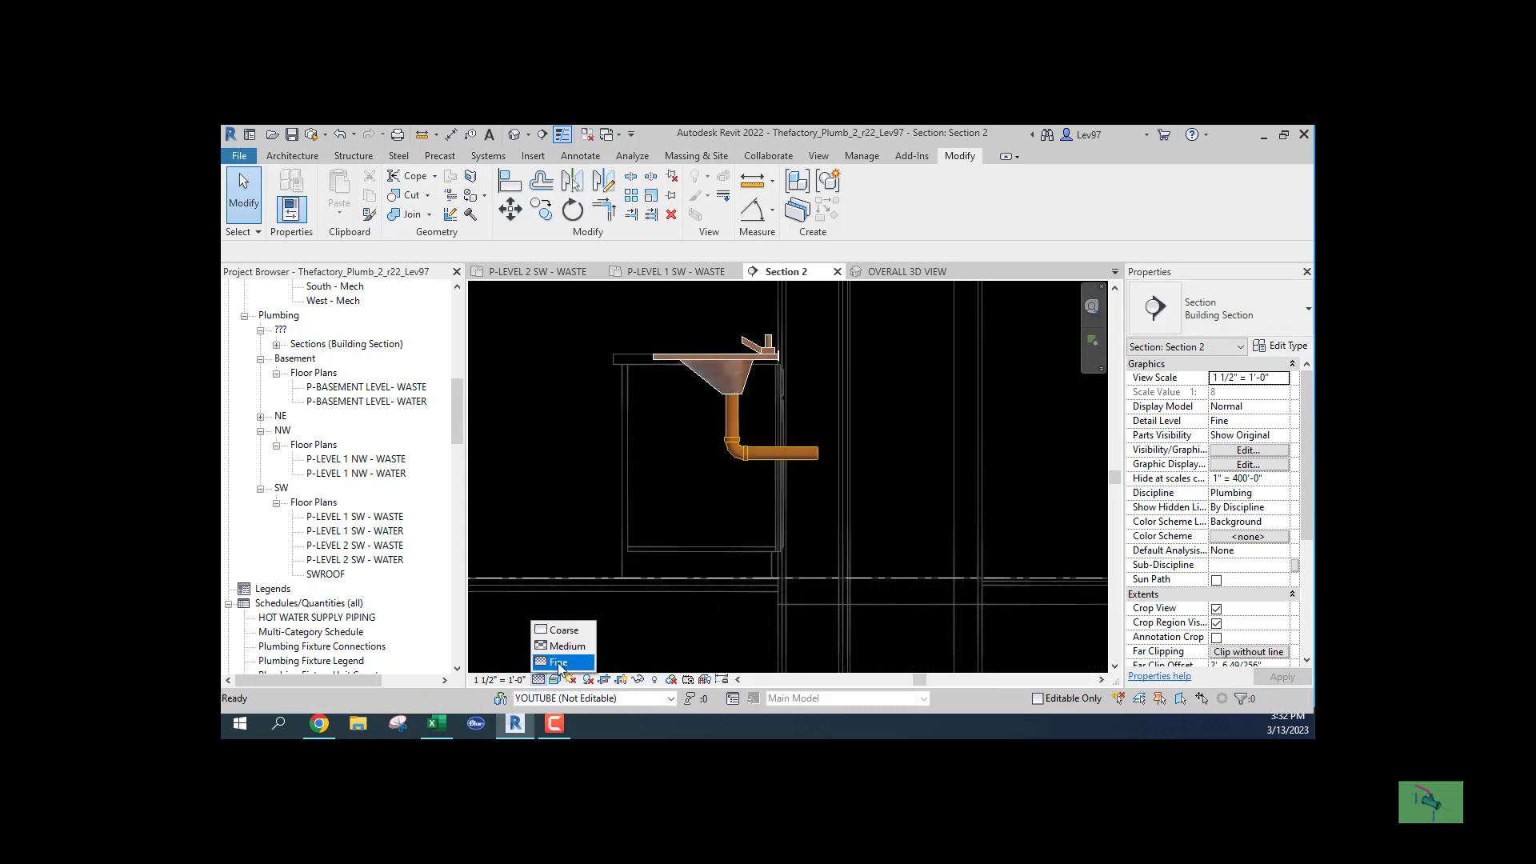
click(559, 664)
click(768, 454)
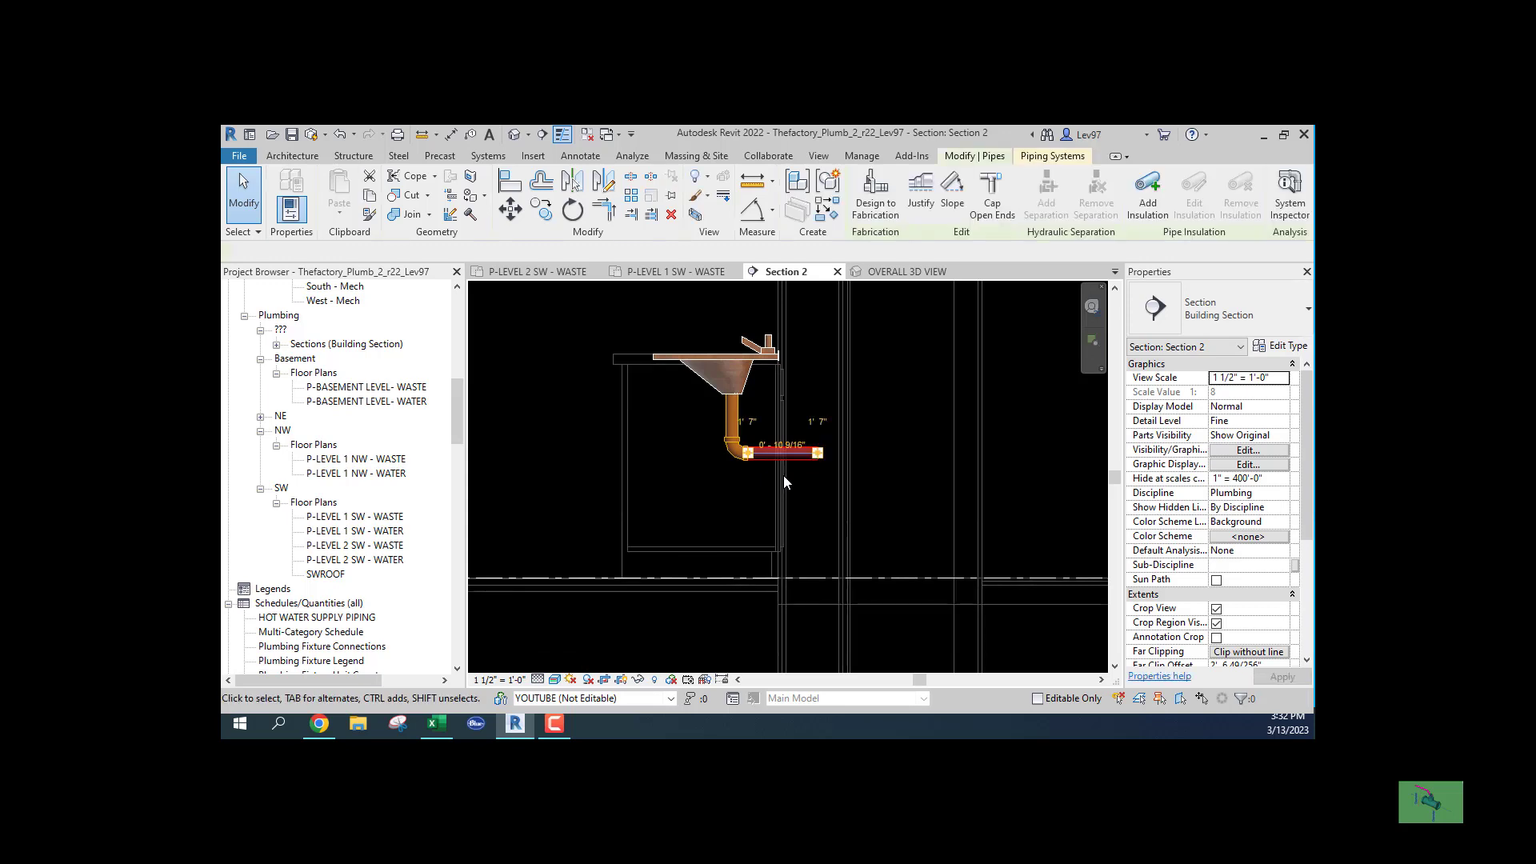
right_click(821, 461)
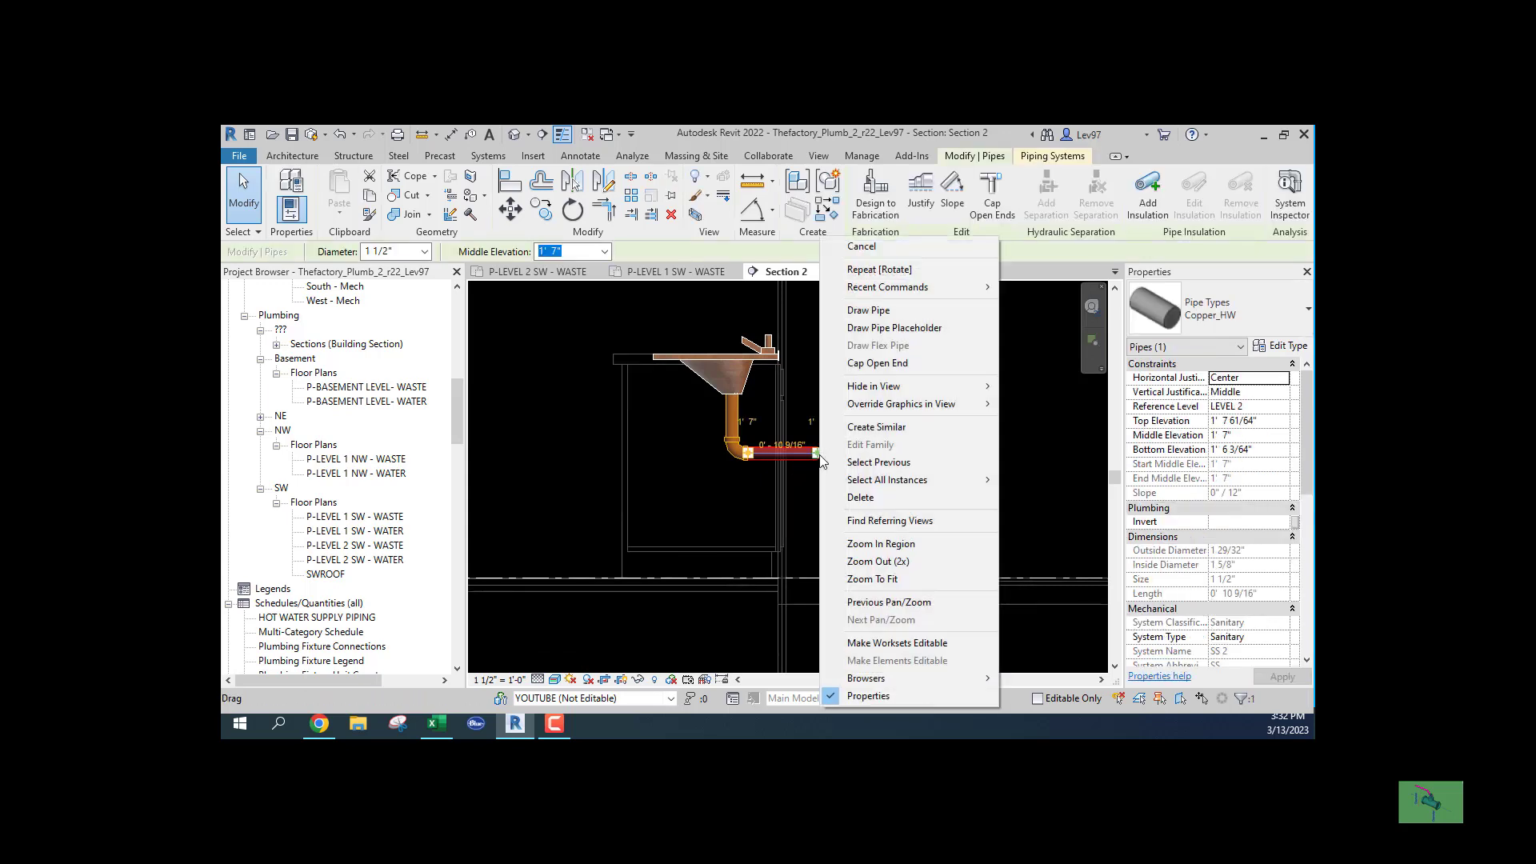
click(879, 311)
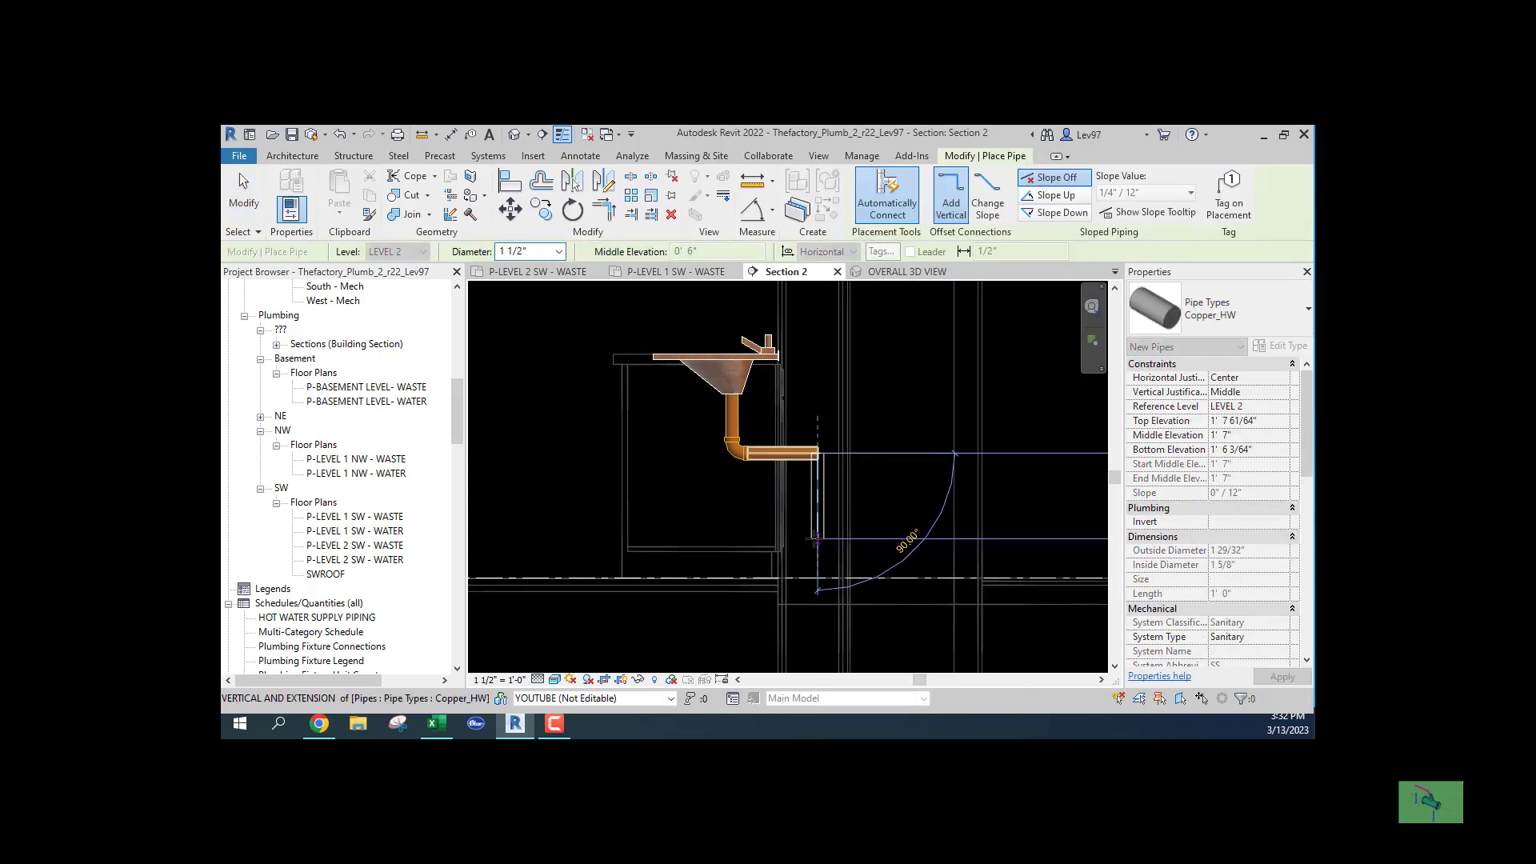
key(Escape)
key(Escape)
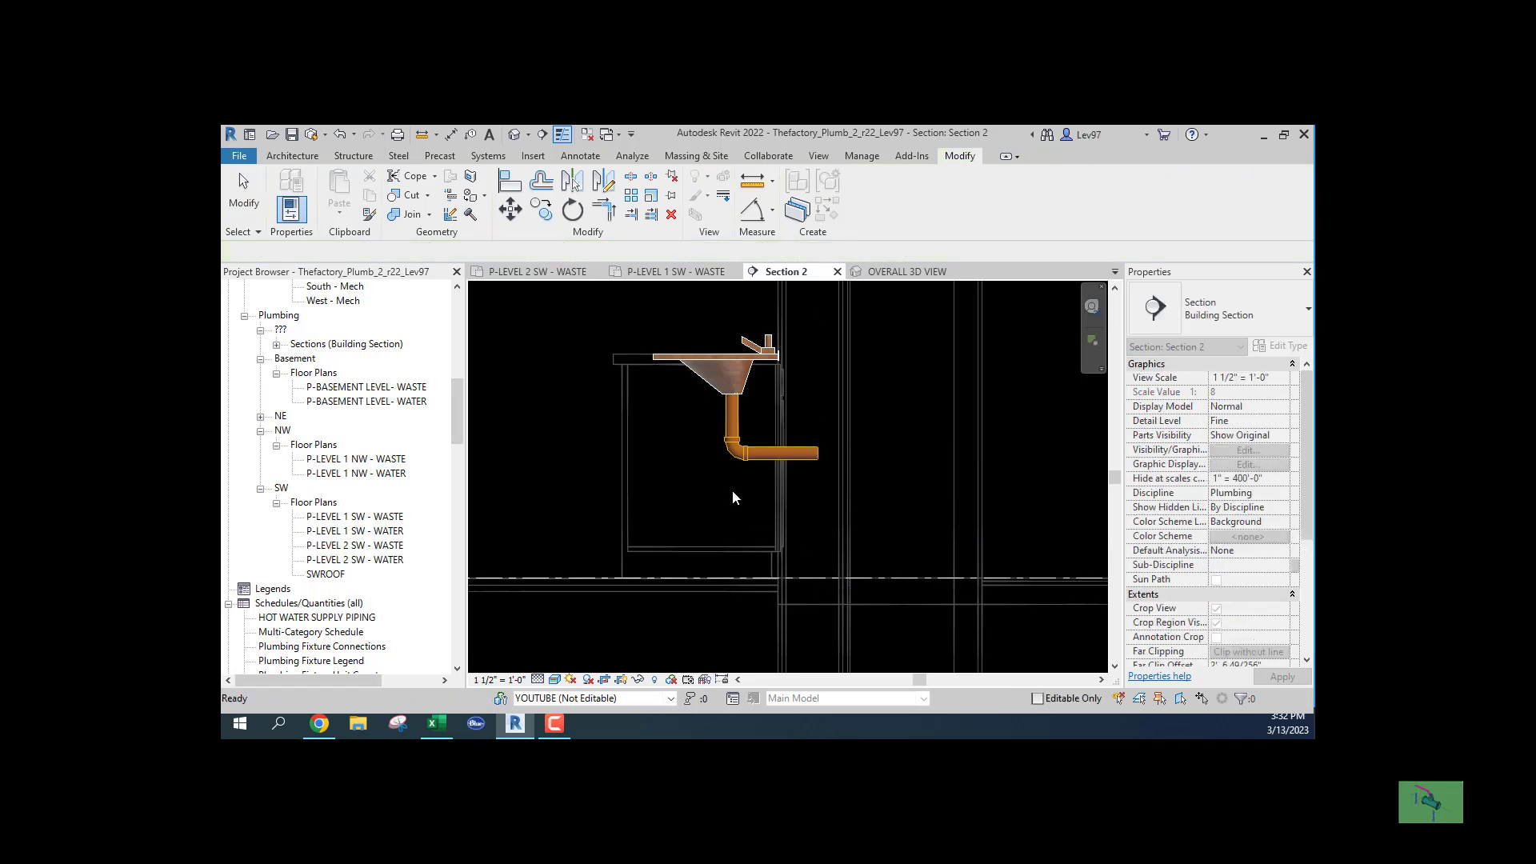
Replace the lavatory drain's elbow with the R20_Trap P - PVC - Sch 40 - DWV Standard and raise the horizontal pipe to 2' 1 51/64".
click(684, 474)
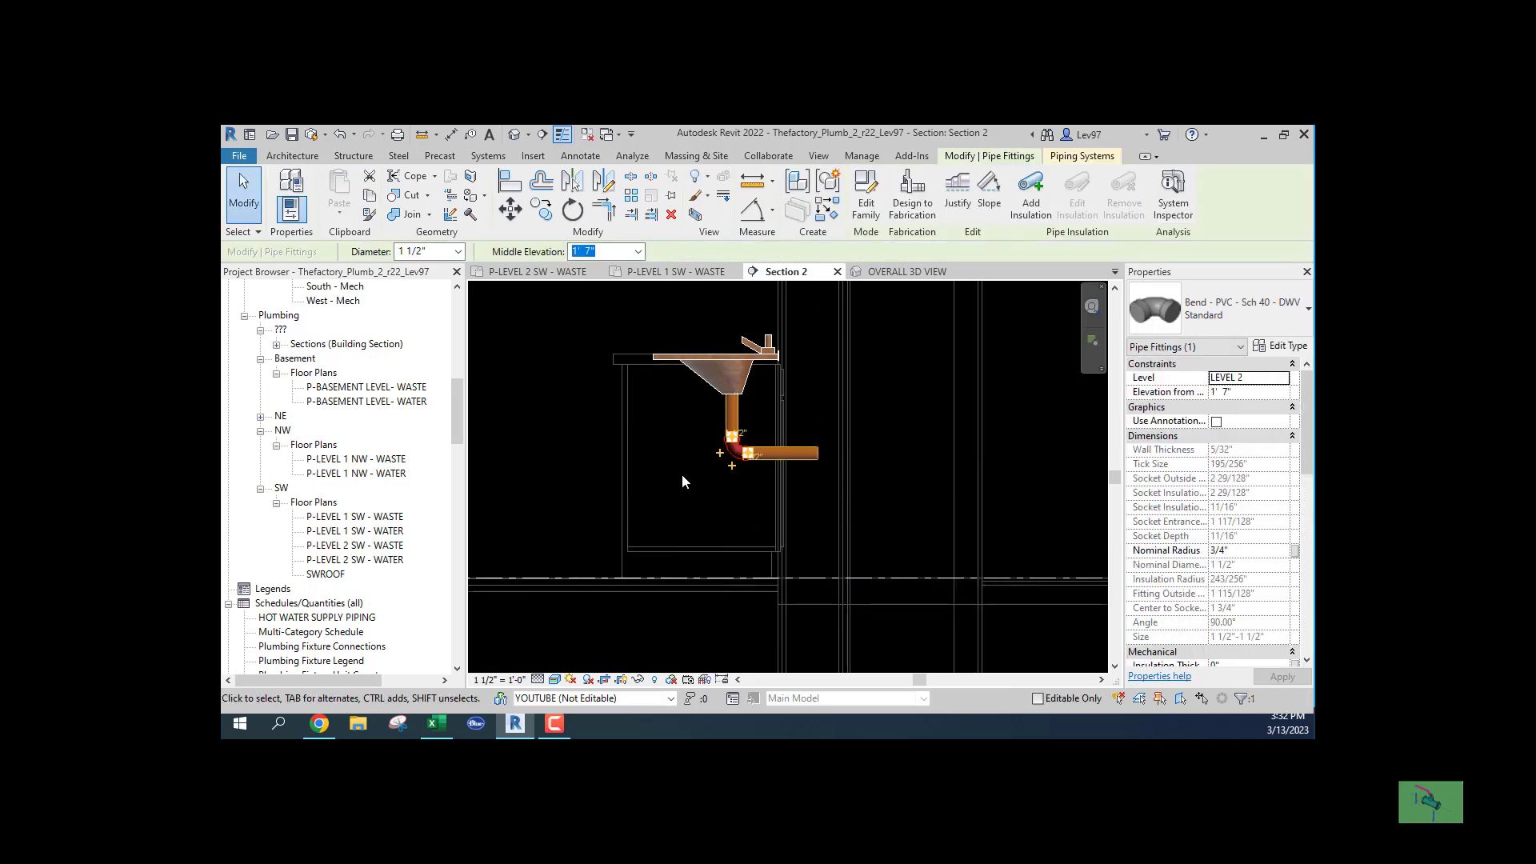
click(1261, 326)
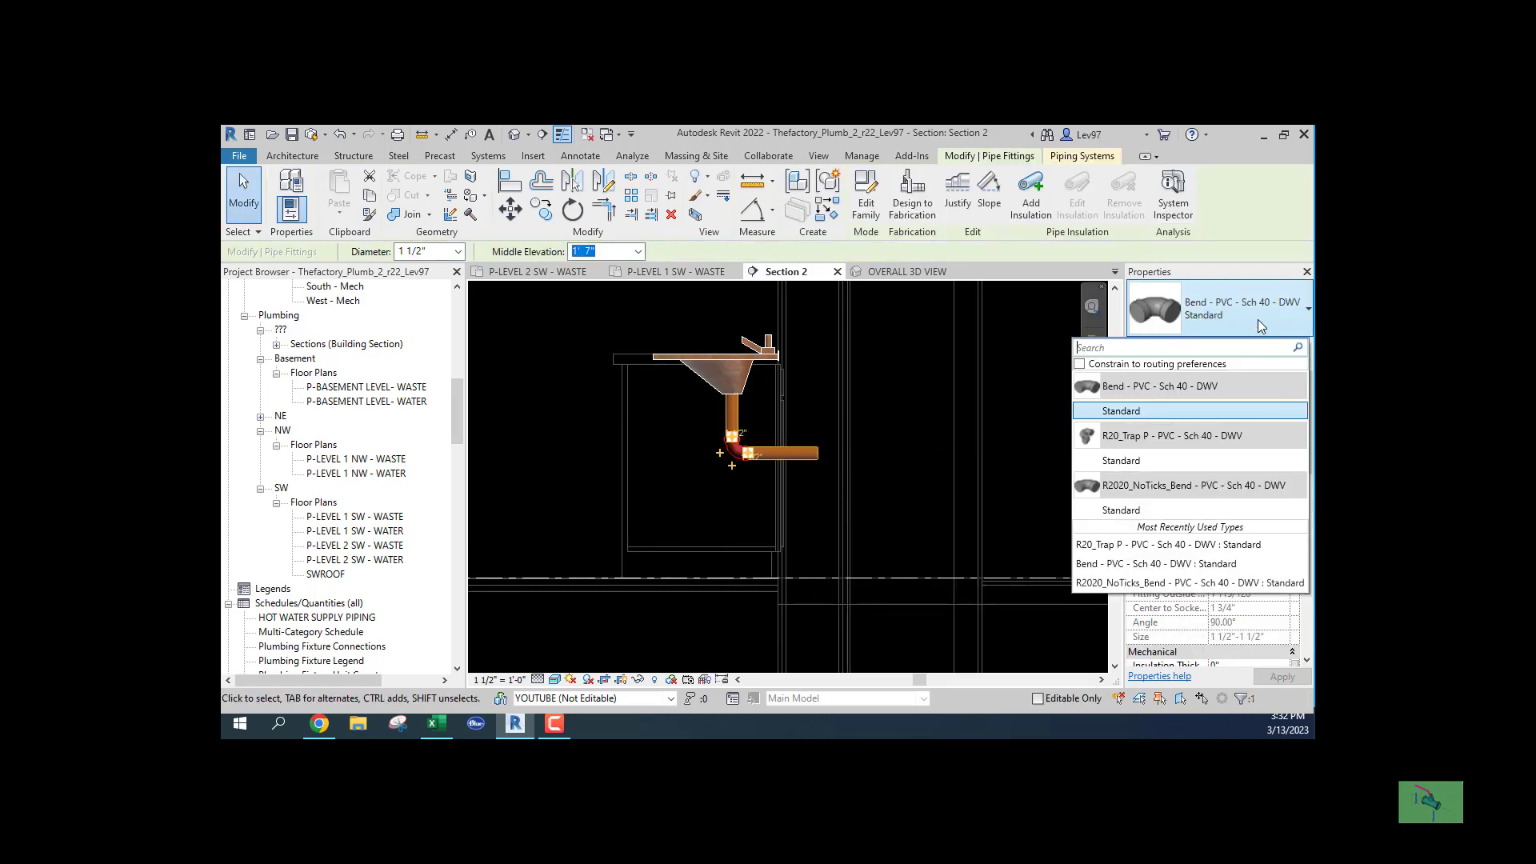
click(1137, 461)
click(668, 497)
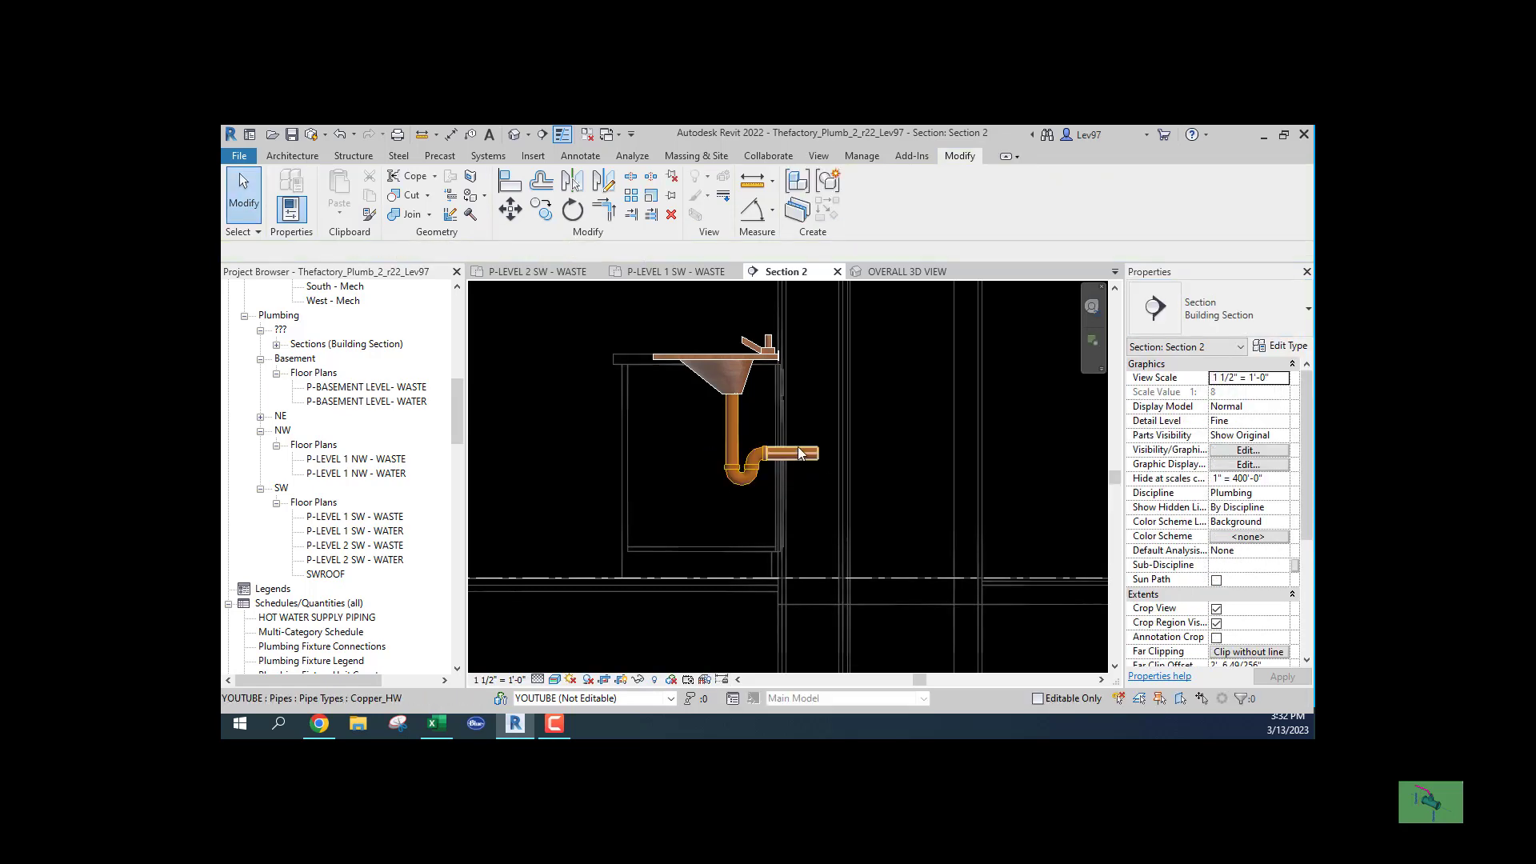
click(798, 453)
drag(802, 454, 805, 415)
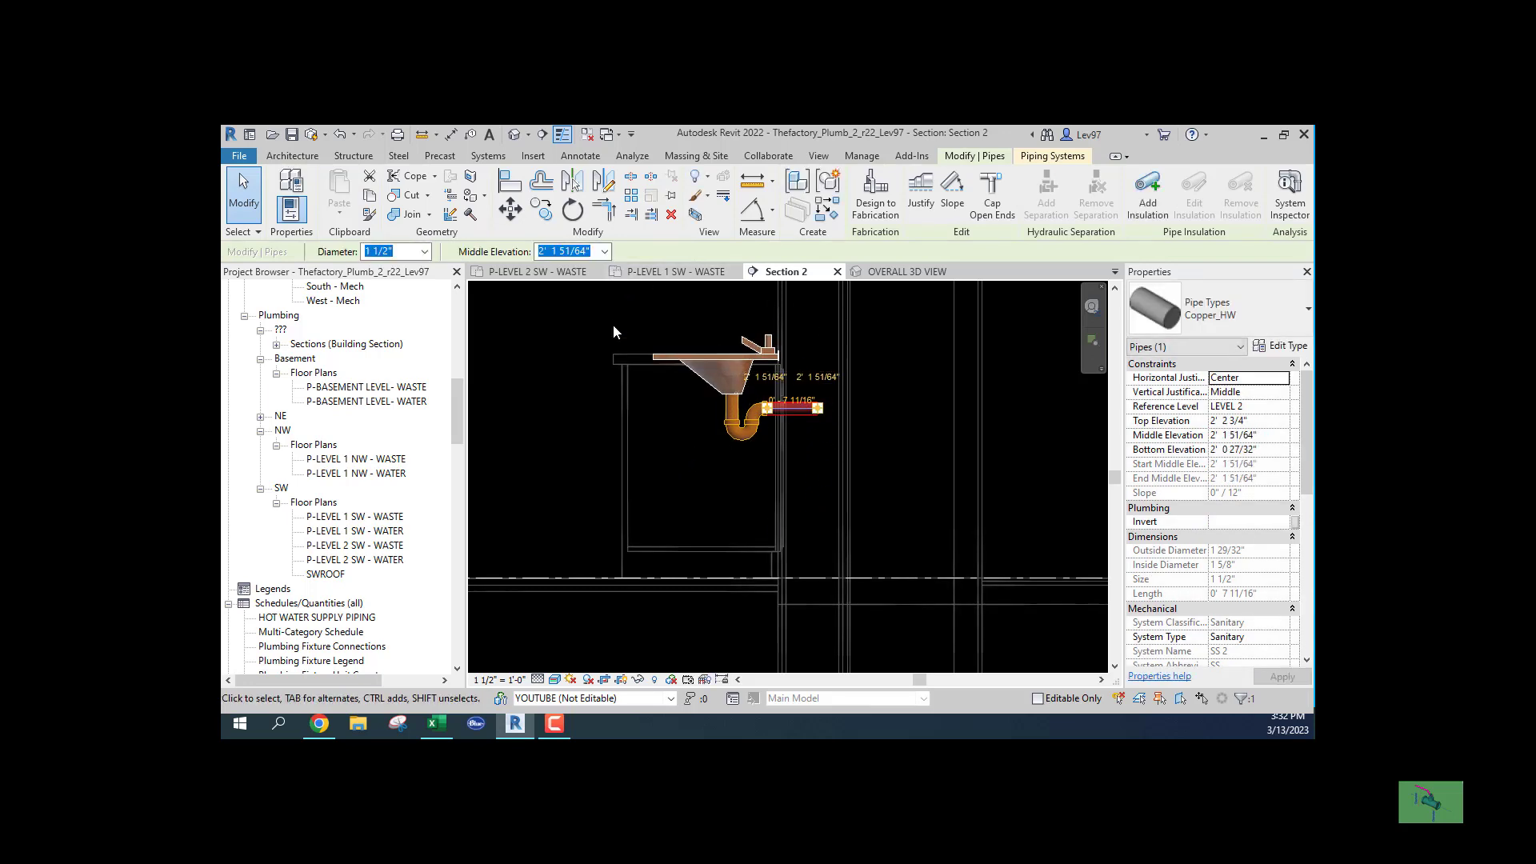
On the Level 2 SW waste plan, extend the lavatory drain with a 1 1/2" pipe about 13' 6" long through the chase, ending near the riser.
click(564, 272)
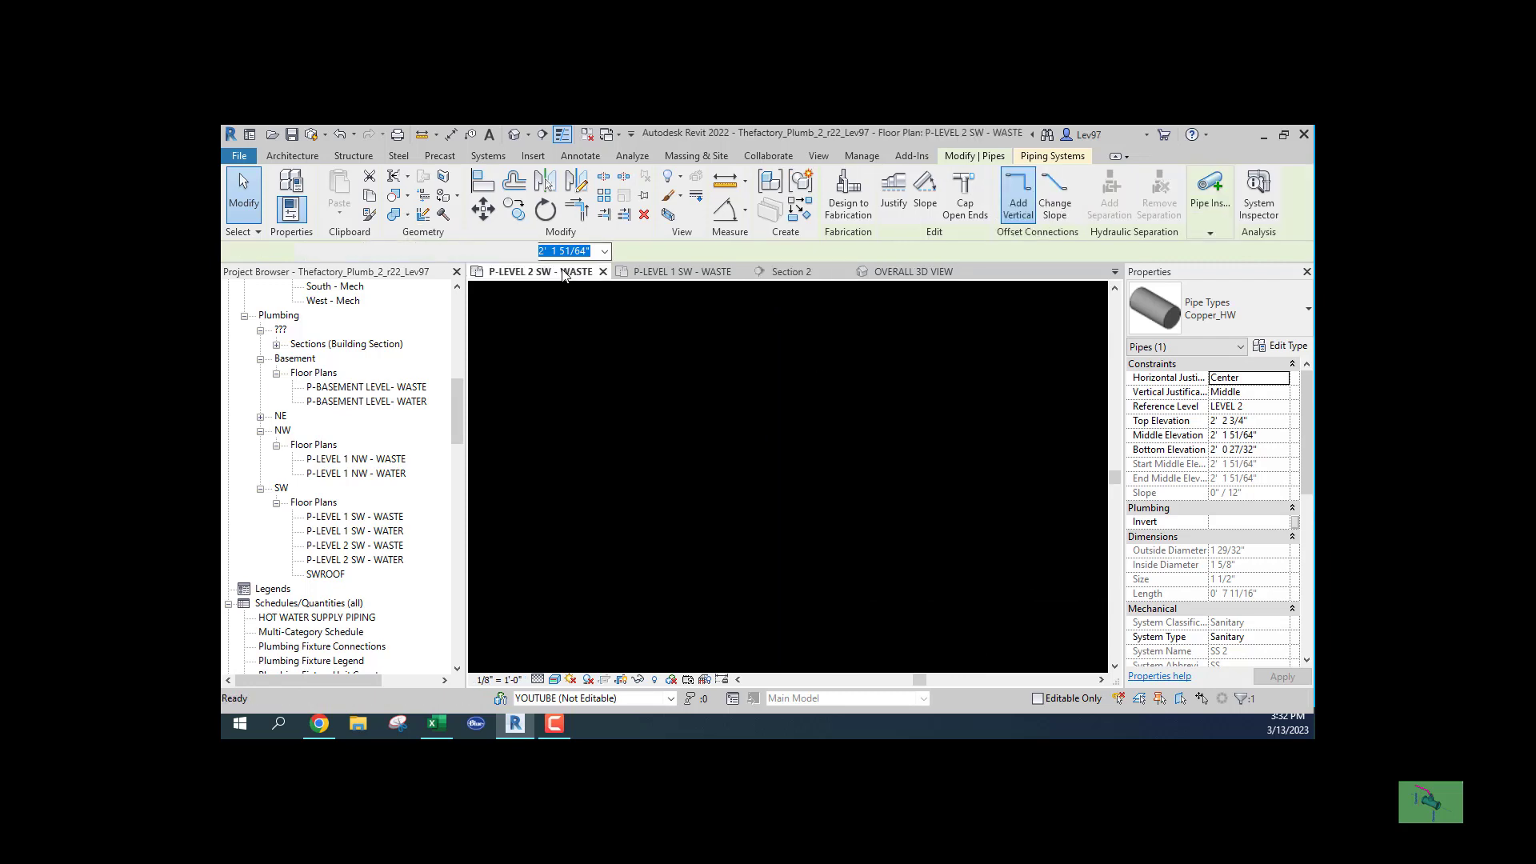
scroll(742, 436, up, 2)
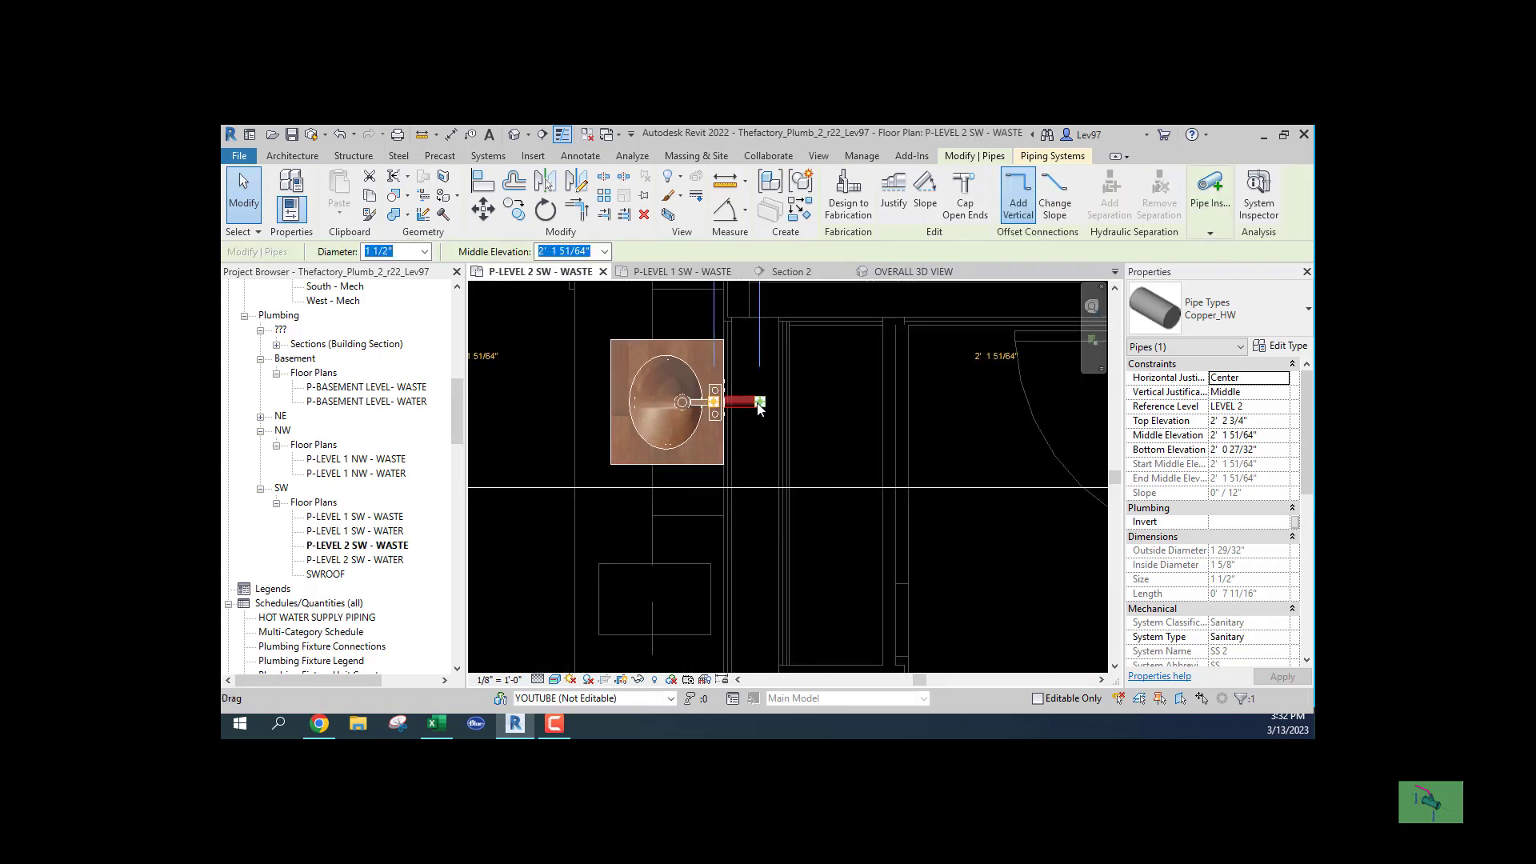
right_click(762, 404)
click(824, 316)
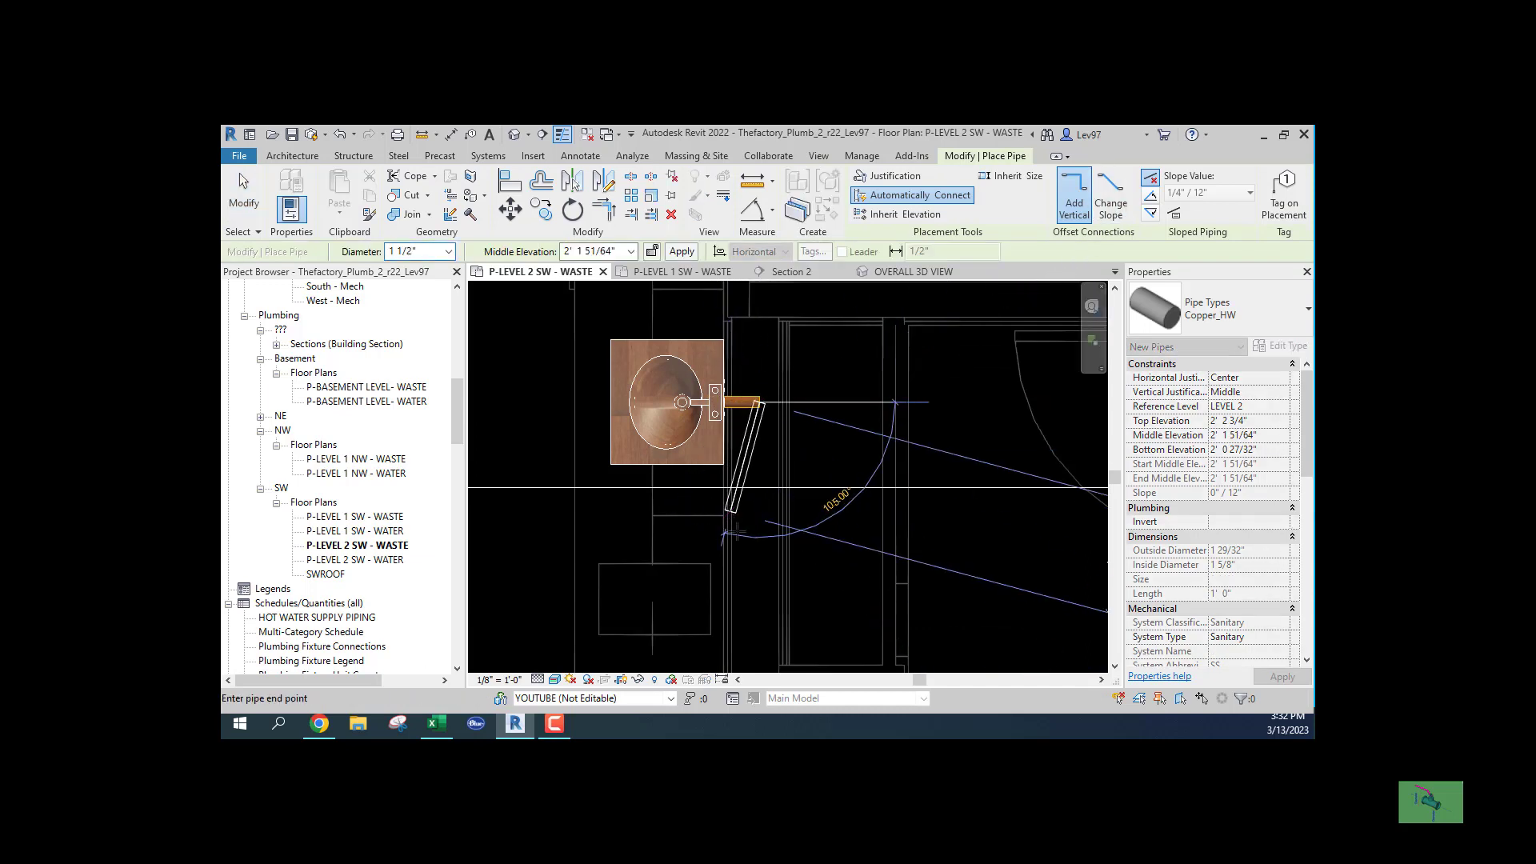
middle_drag(764, 516, 750, 302)
scroll(749, 303, down, 1)
scroll(738, 517, down, 1)
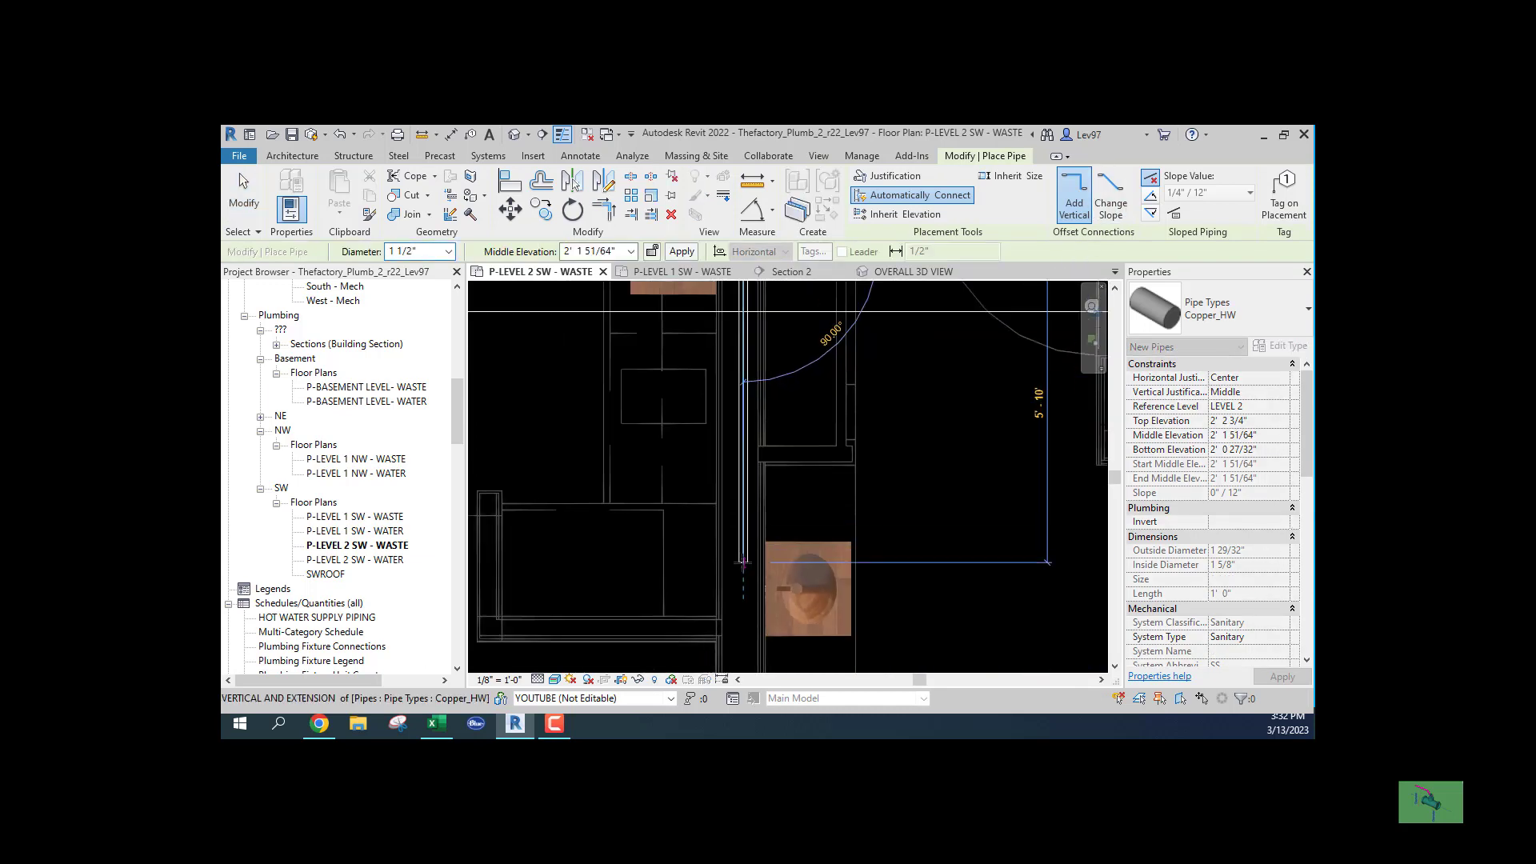
middle_drag(742, 558, 747, 297)
middle_drag(749, 544, 757, 370)
middle_drag(746, 592, 745, 458)
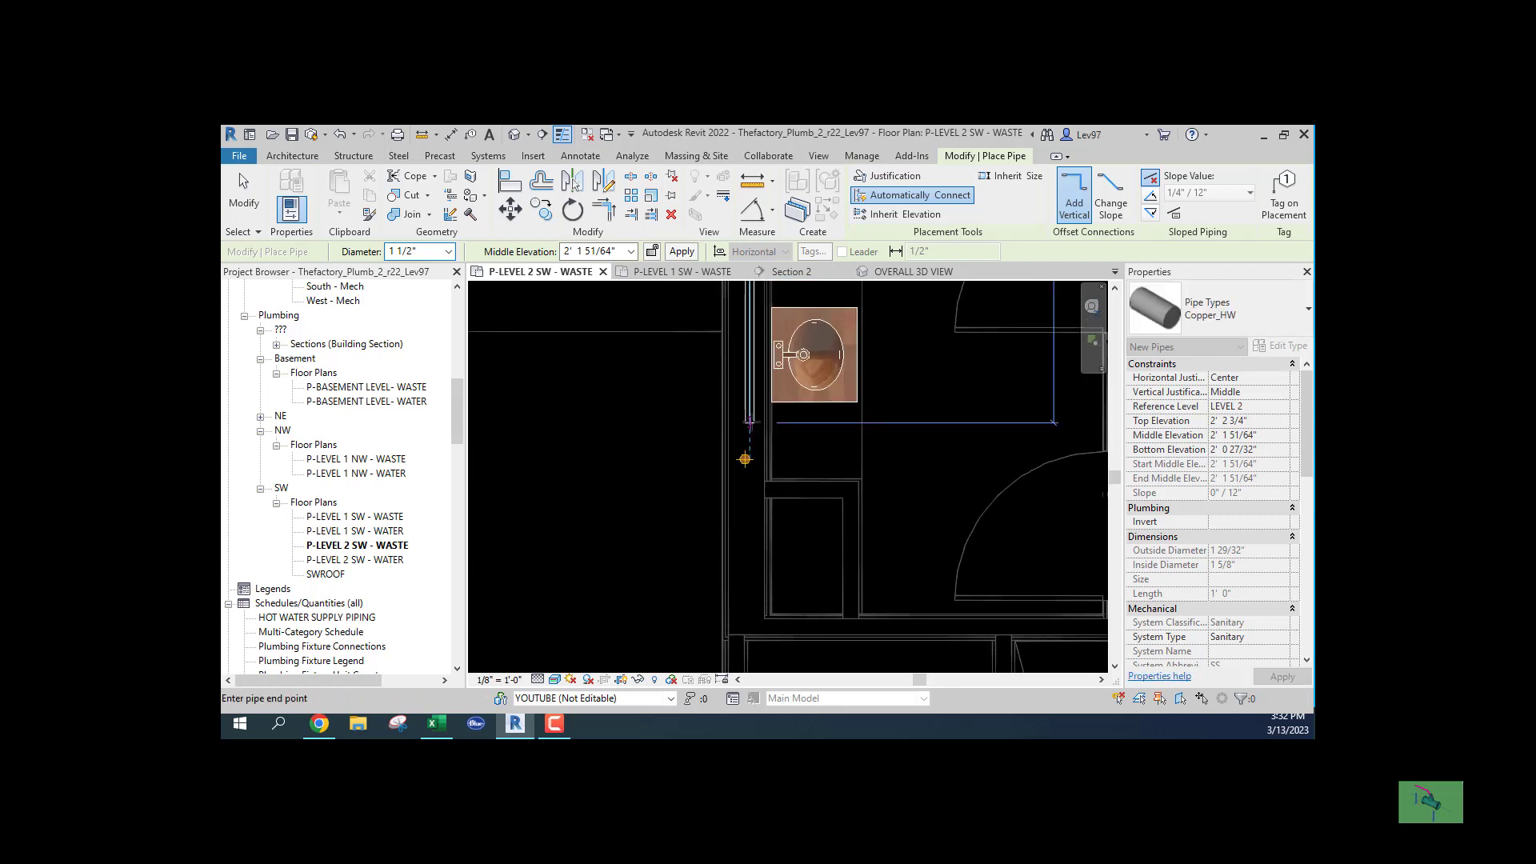
click(745, 458)
key(Escape)
key(Escape)
Shift the long horizontal drain slightly sideways in the chase, toward the row of three lavatories.
scroll(719, 543, up, 1)
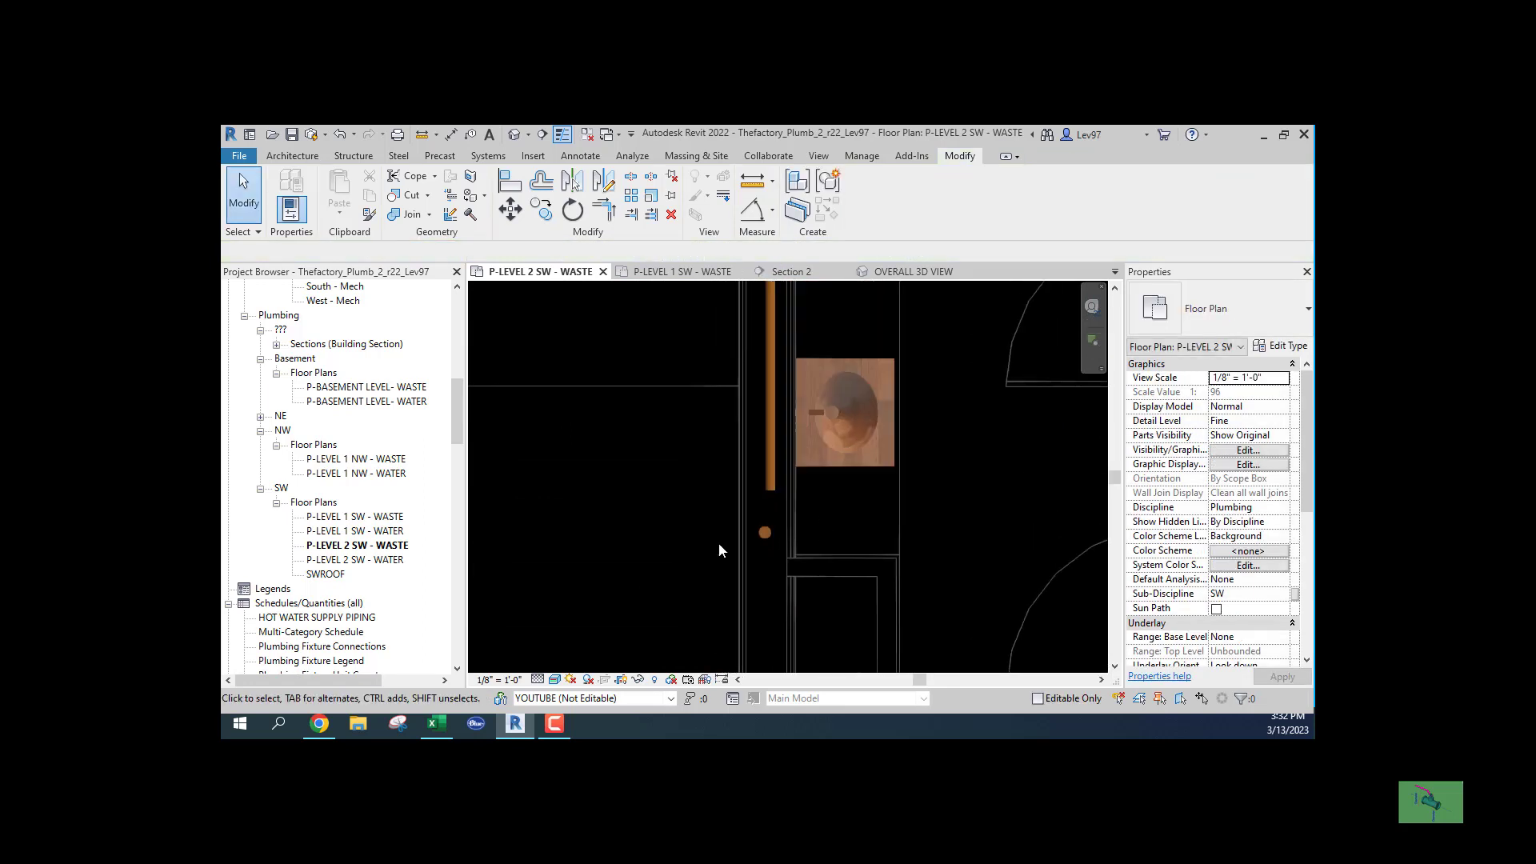
scroll(718, 542, up, 2)
click(793, 392)
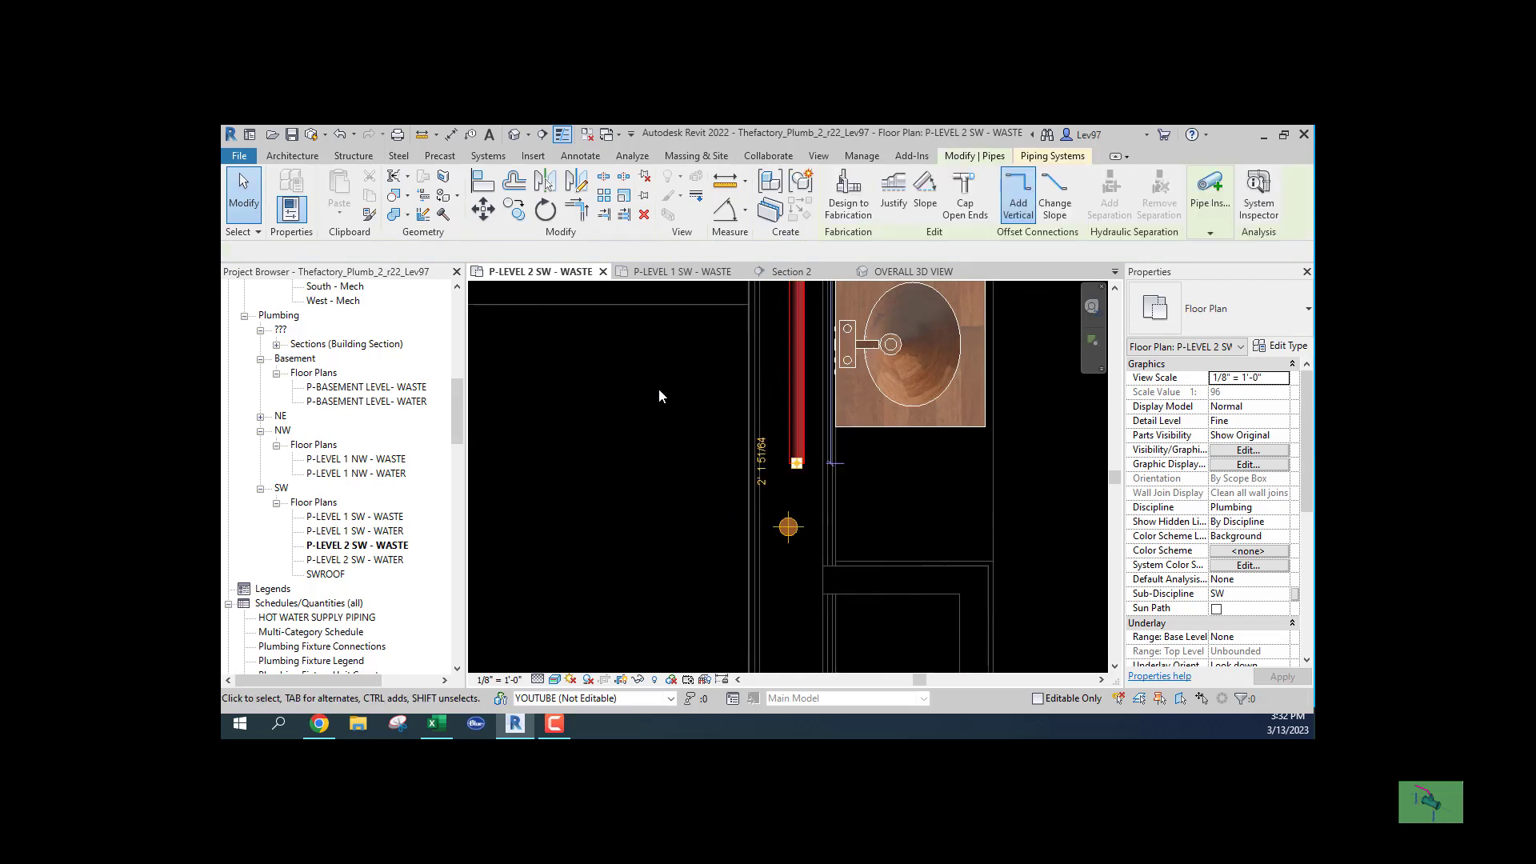
click(793, 363)
mouse_move(796, 363)
mouse_down()
mouse_move(816, 364)
mouse_move(778, 365)
mouse_move(1014, 383)
mouse_move(804, 381)
mouse_up()
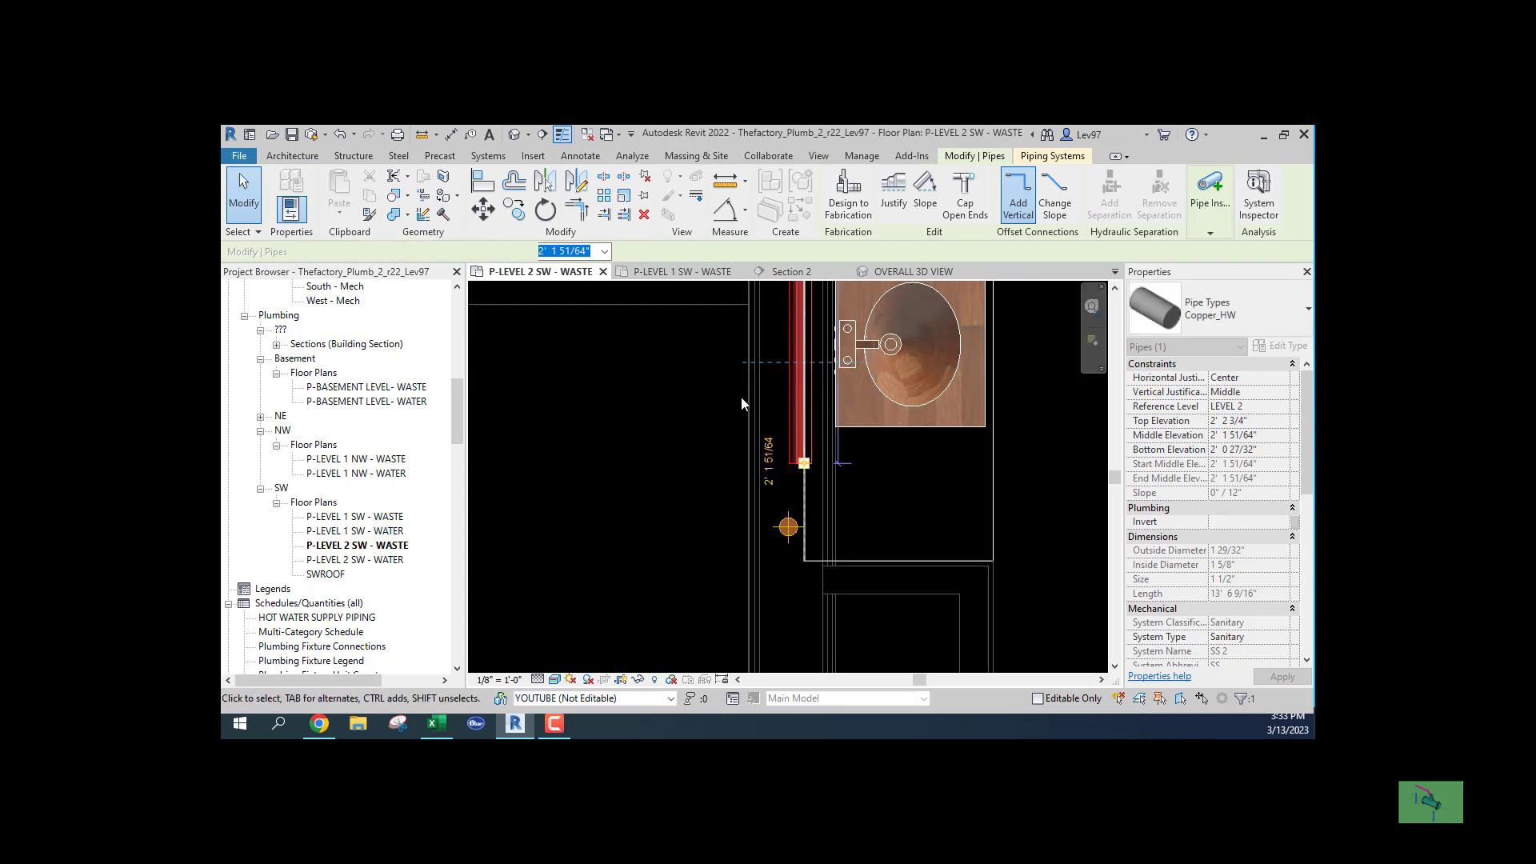
click(877, 524)
middle_drag(888, 487, 1013, 434)
scroll(854, 487, up, 1)
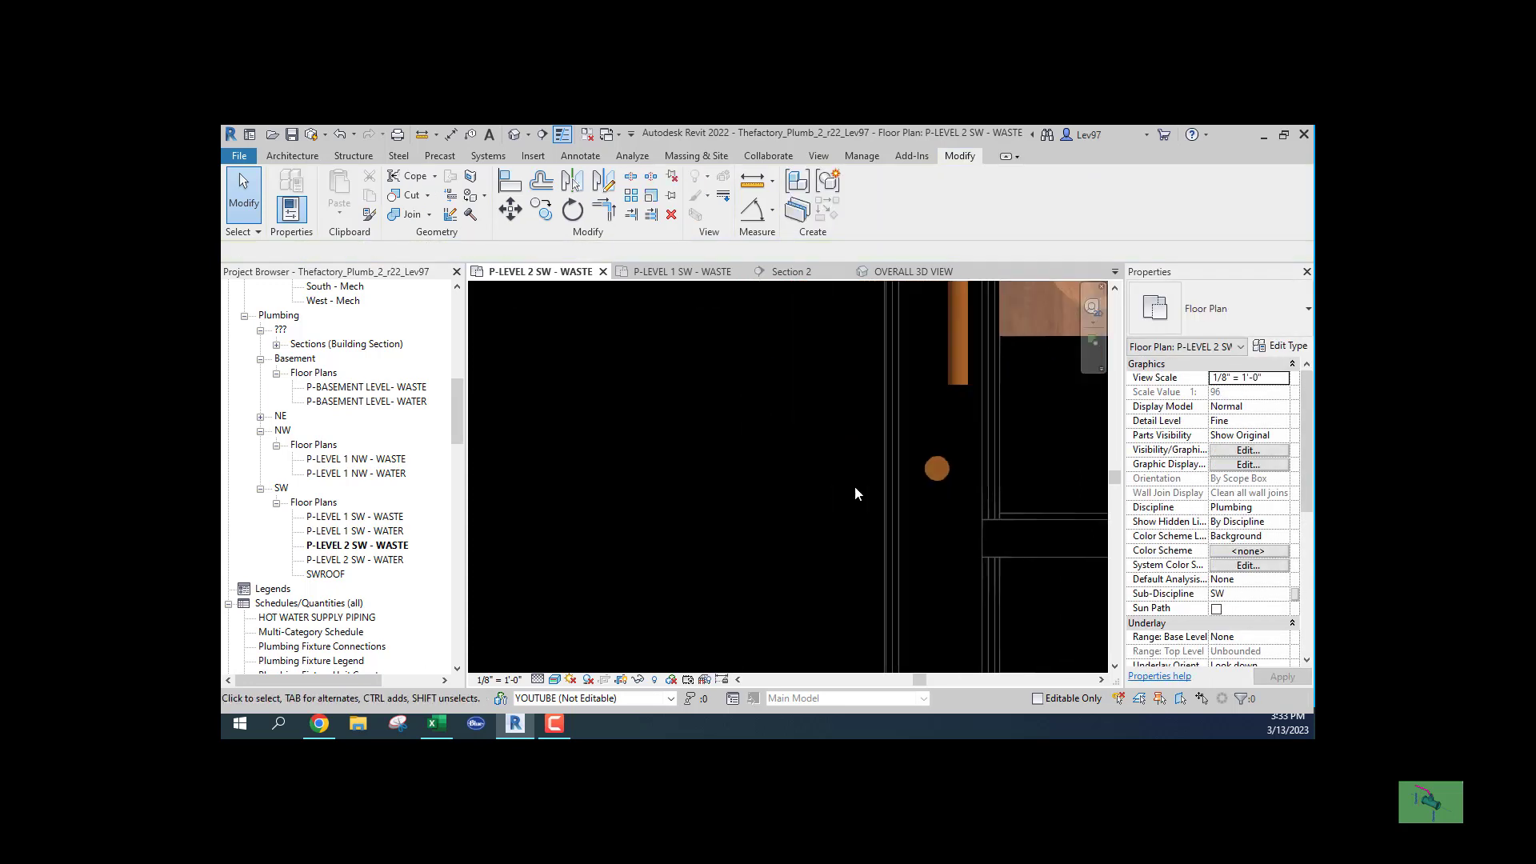
middle_drag(777, 505, 760, 488)
scroll(760, 488, up, 2)
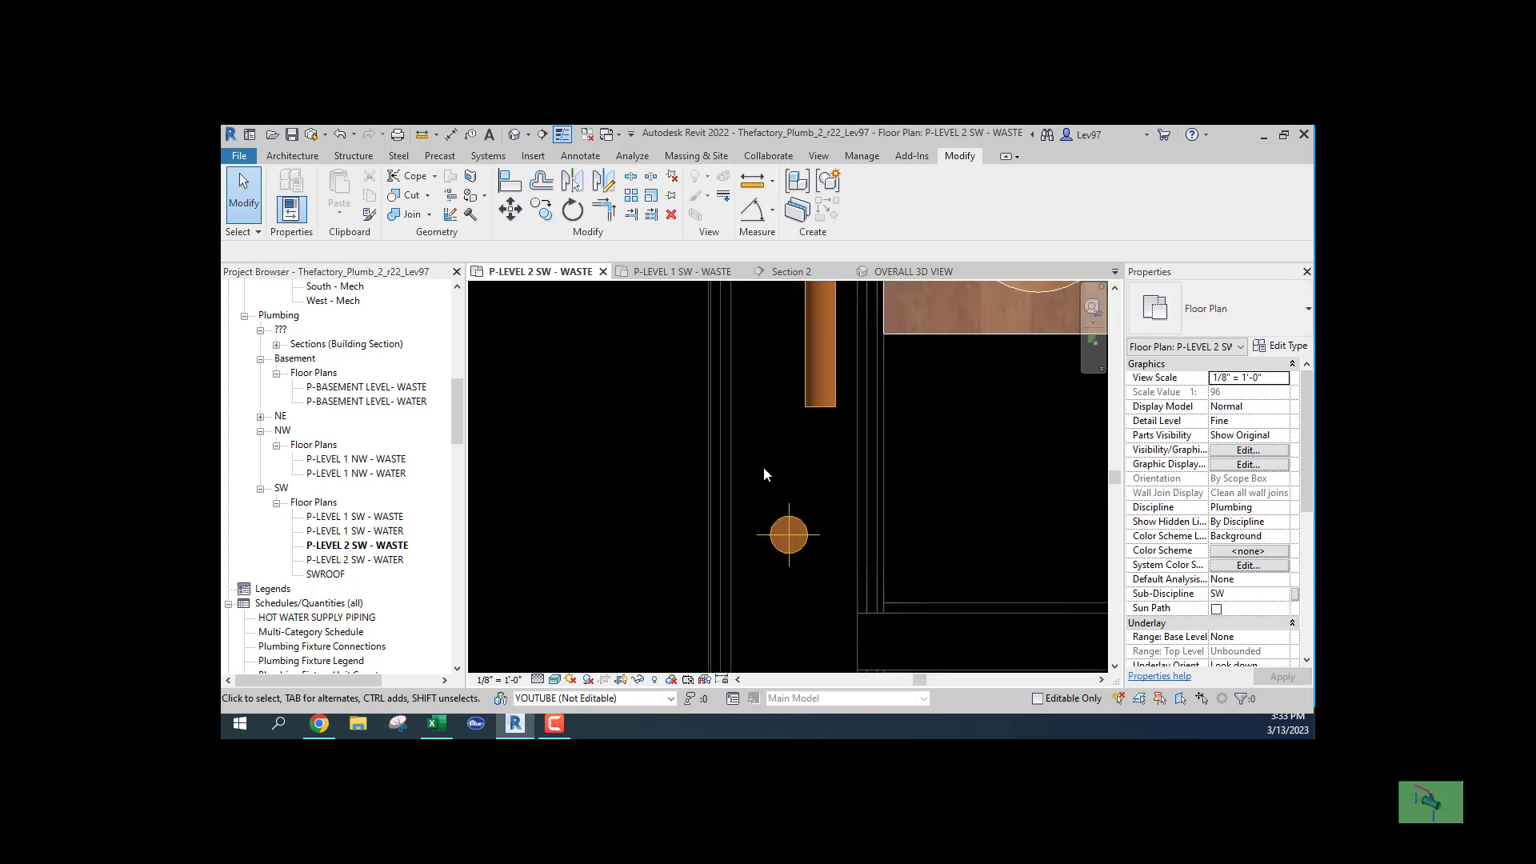
Draw a straight vertical detail line about 5 3/4" long from the riser's centre as an alignment reference.
key(l)
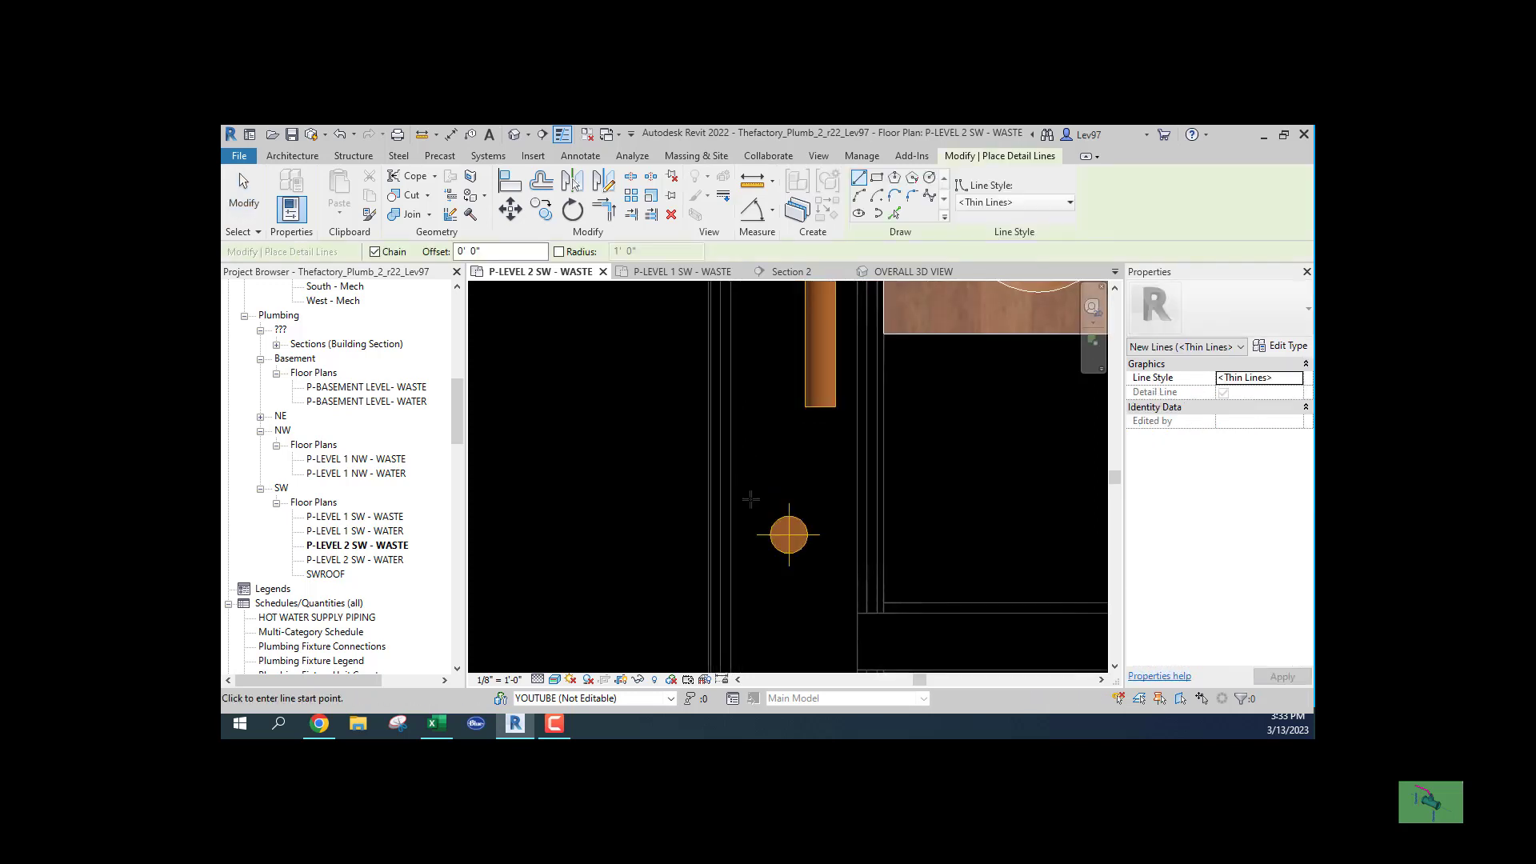
click(789, 534)
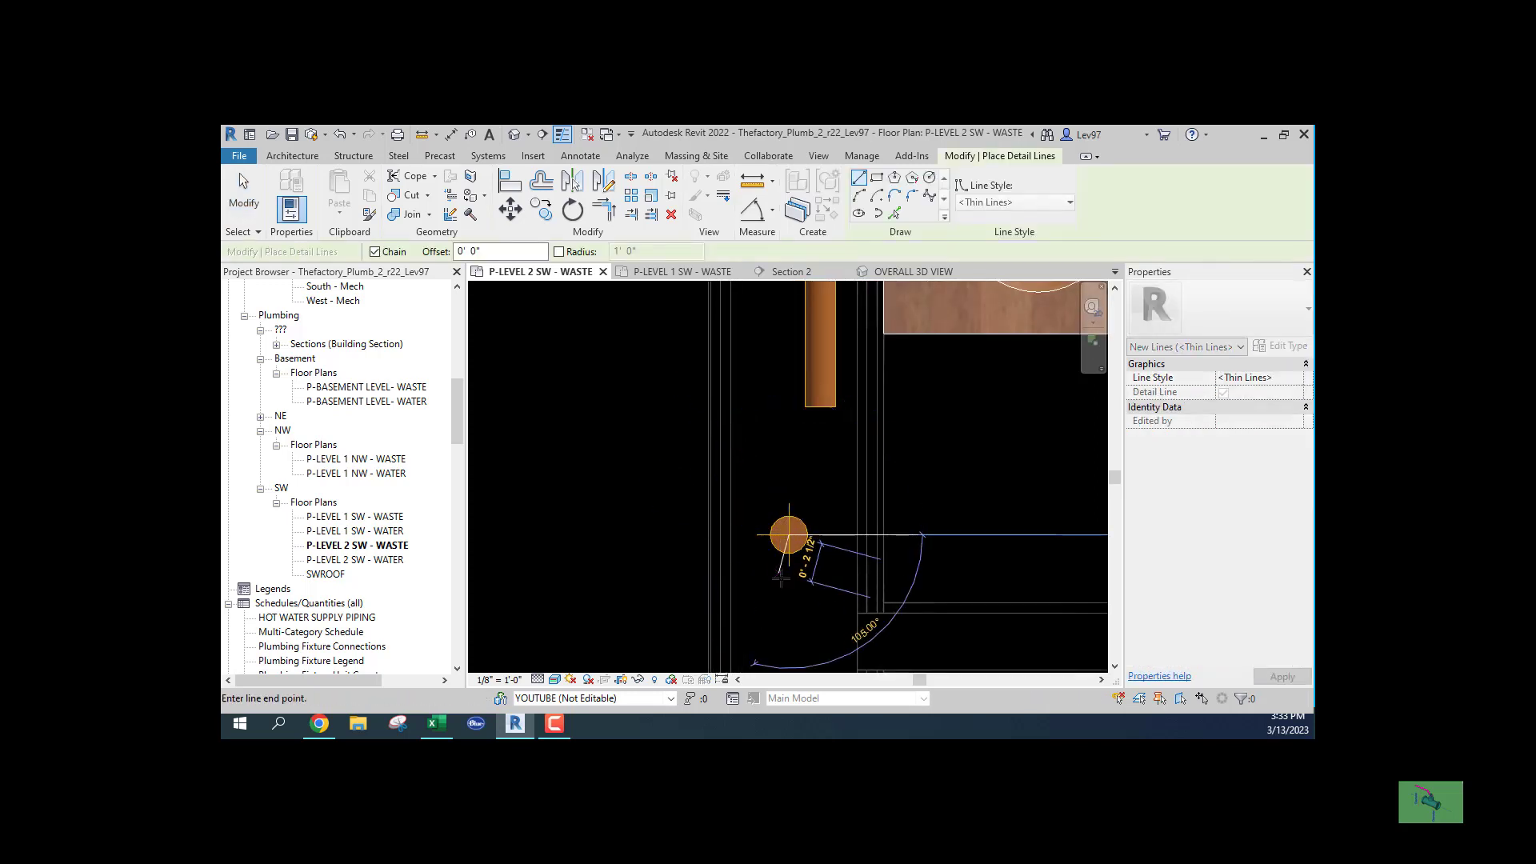
click(789, 627)
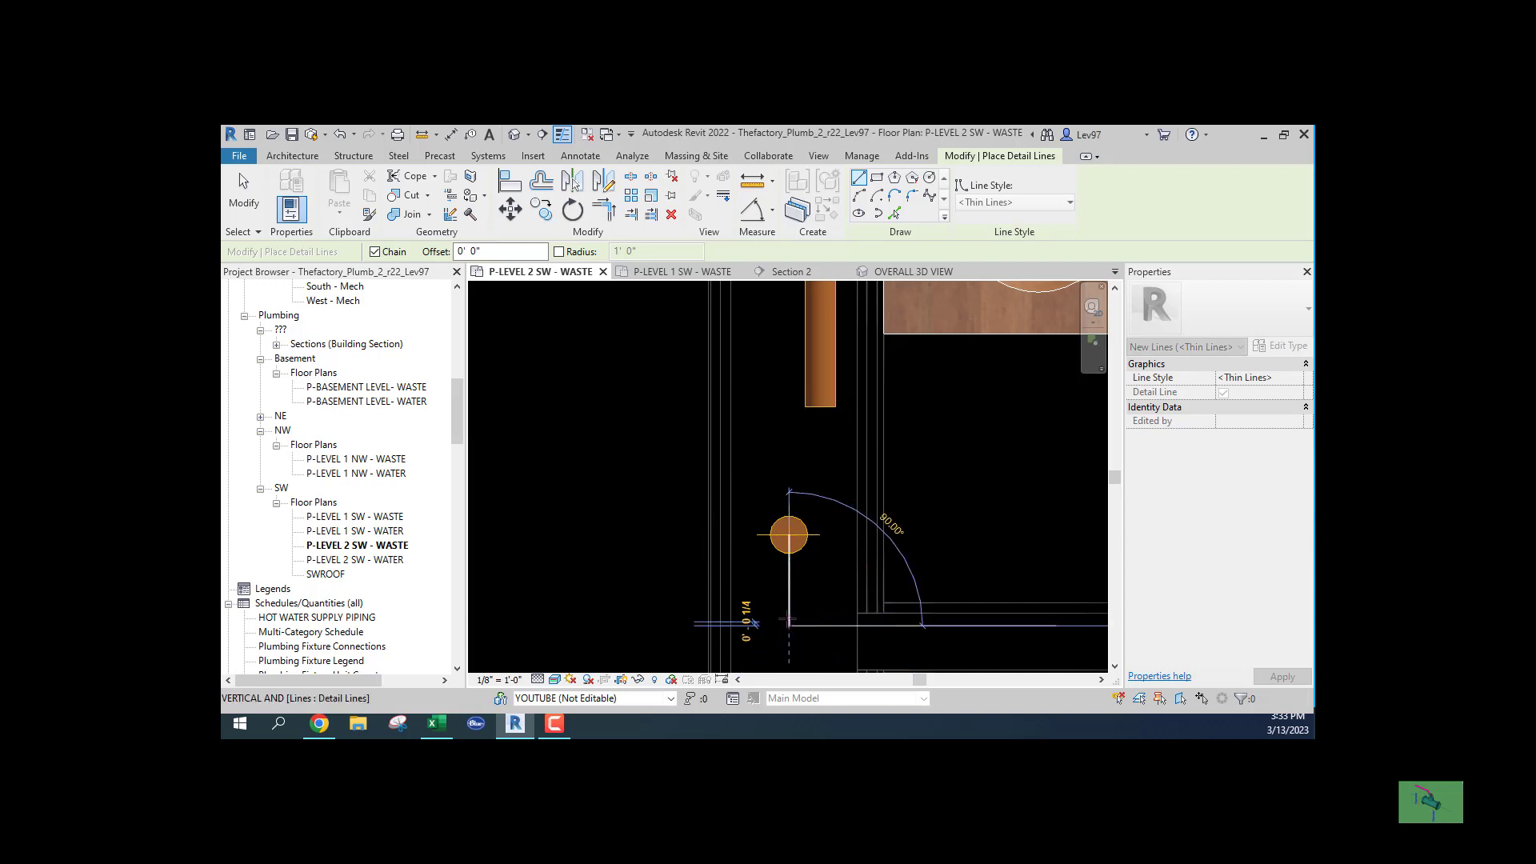
key(Escape)
key(Escape)
middle_drag(734, 344, 731, 369)
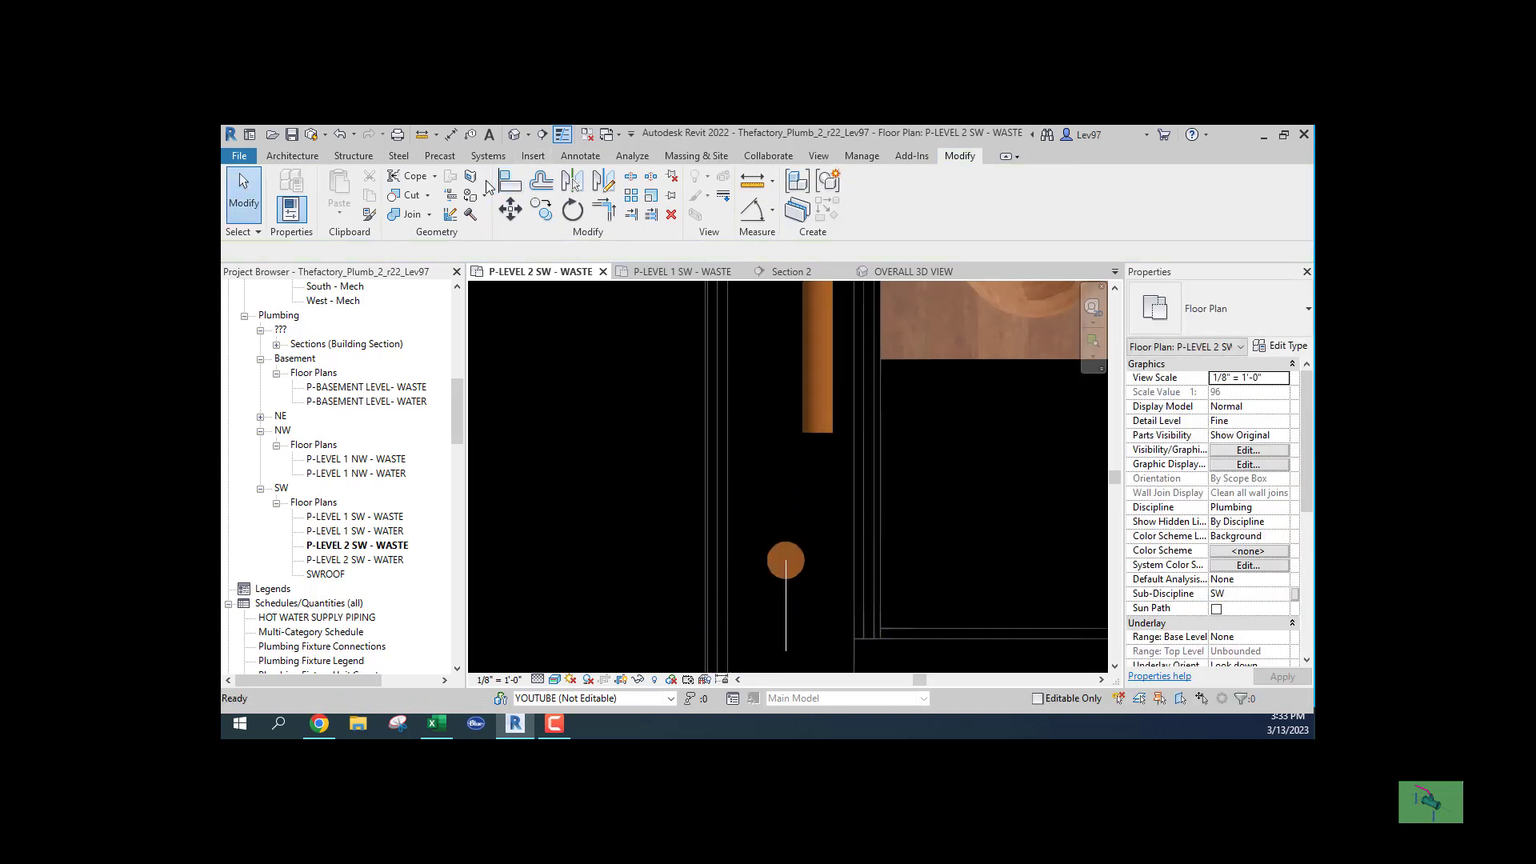
Align the long horizontal drain's centreline with the riser's reference line and delete the detail line.
click(510, 183)
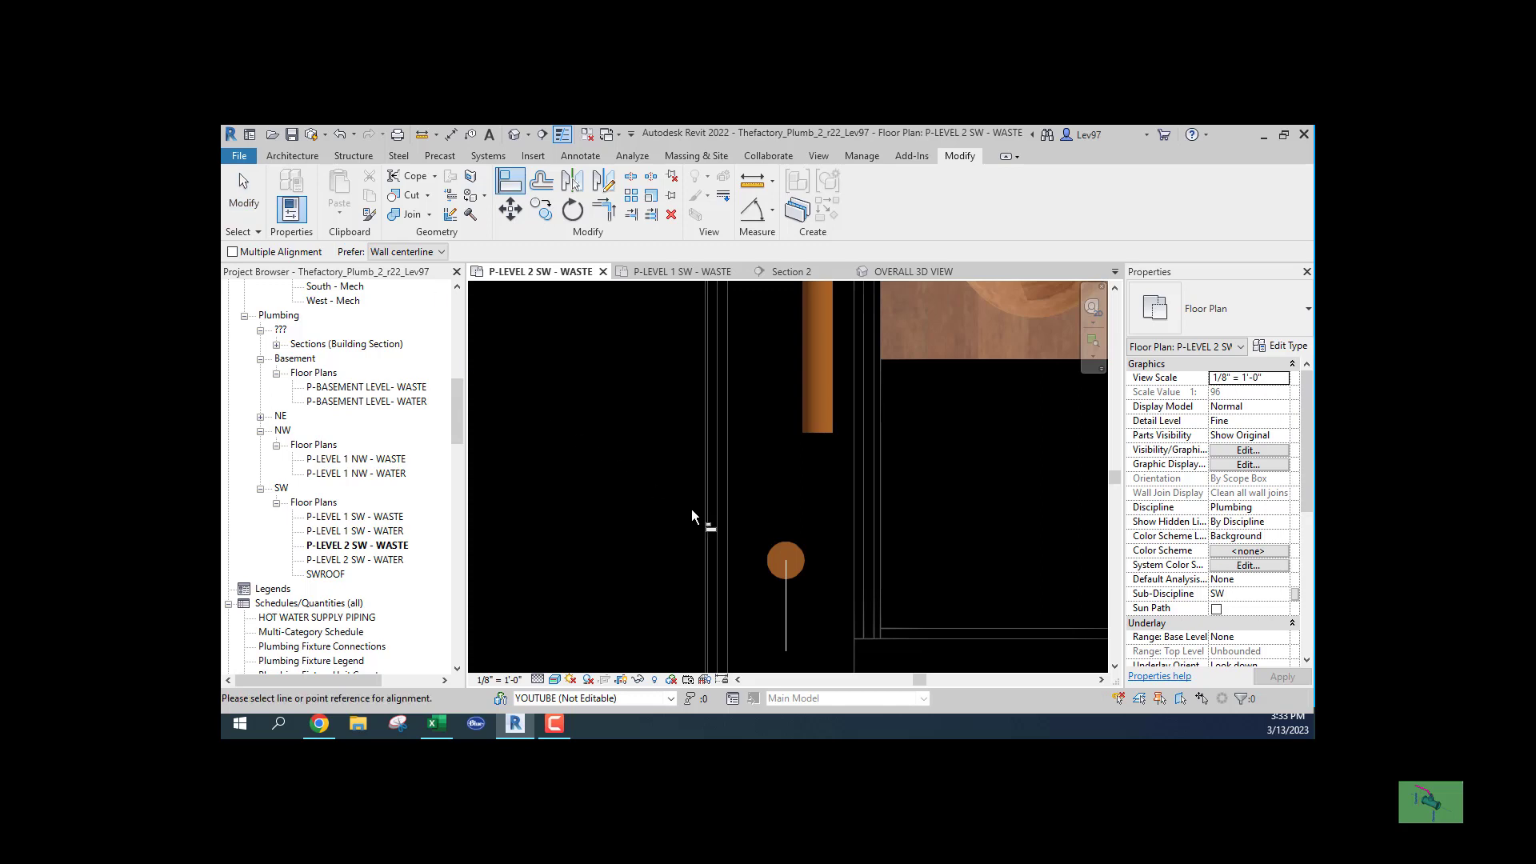
click(787, 617)
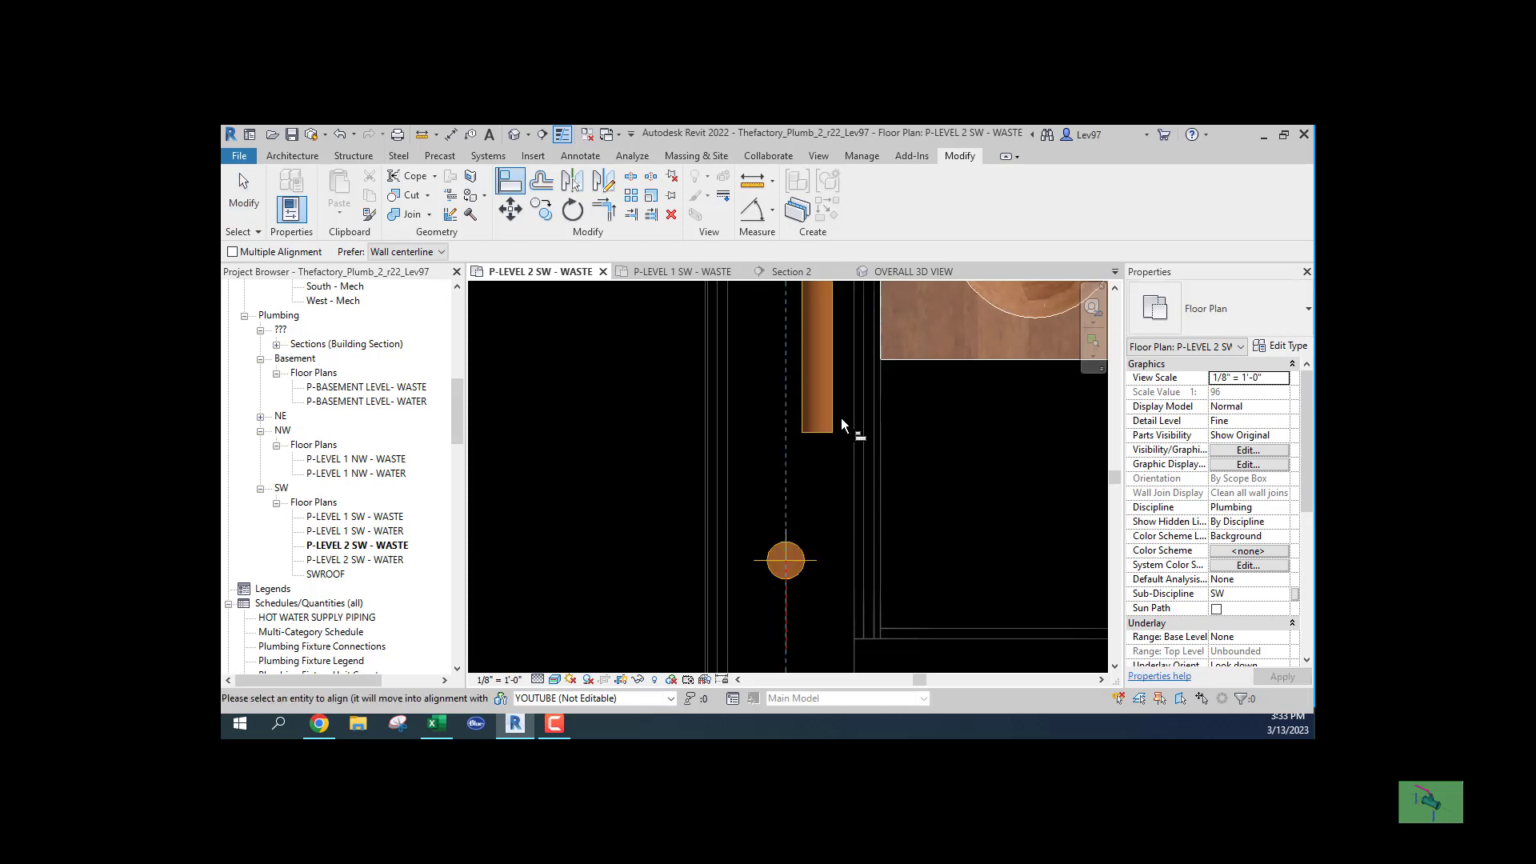
click(820, 360)
key(Escape)
key(Escape)
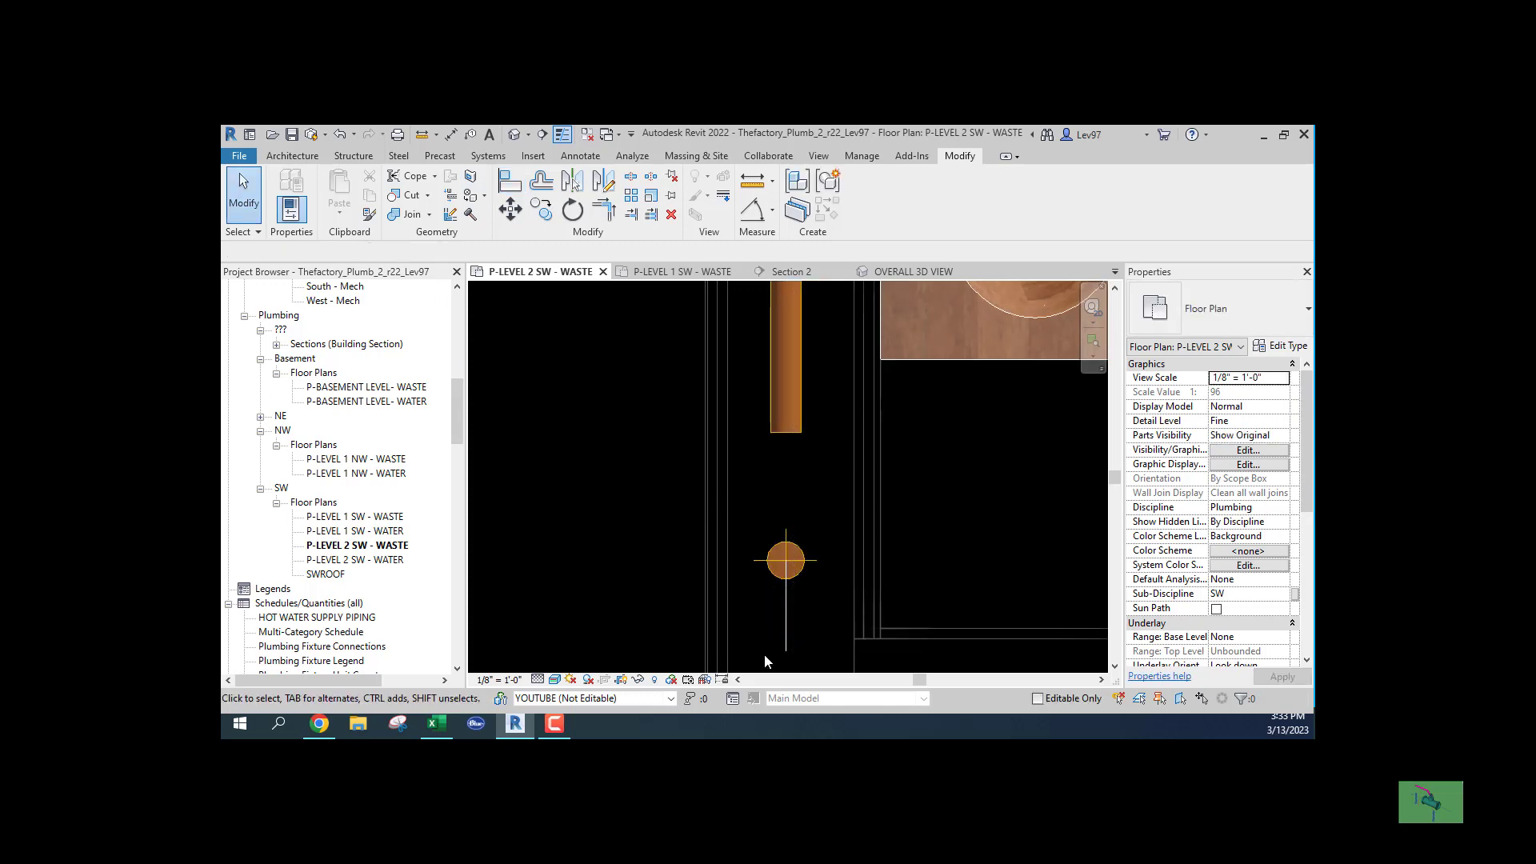
click(785, 639)
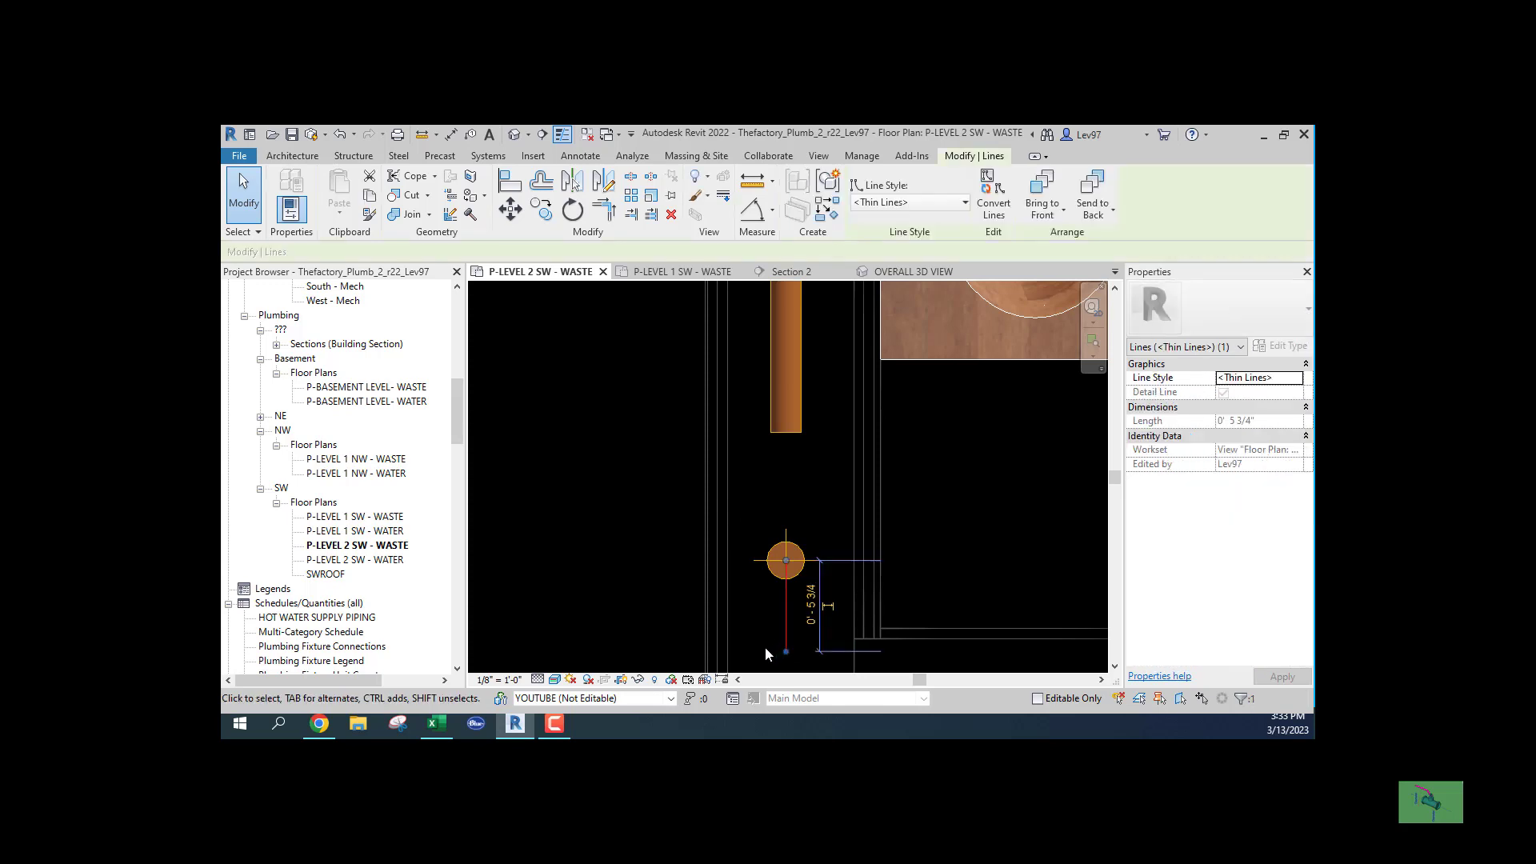
key(Delete)
Move the Section 2 line along the chase so it cuts between the first two lavatories of the row of three.
scroll(712, 563, down, 4)
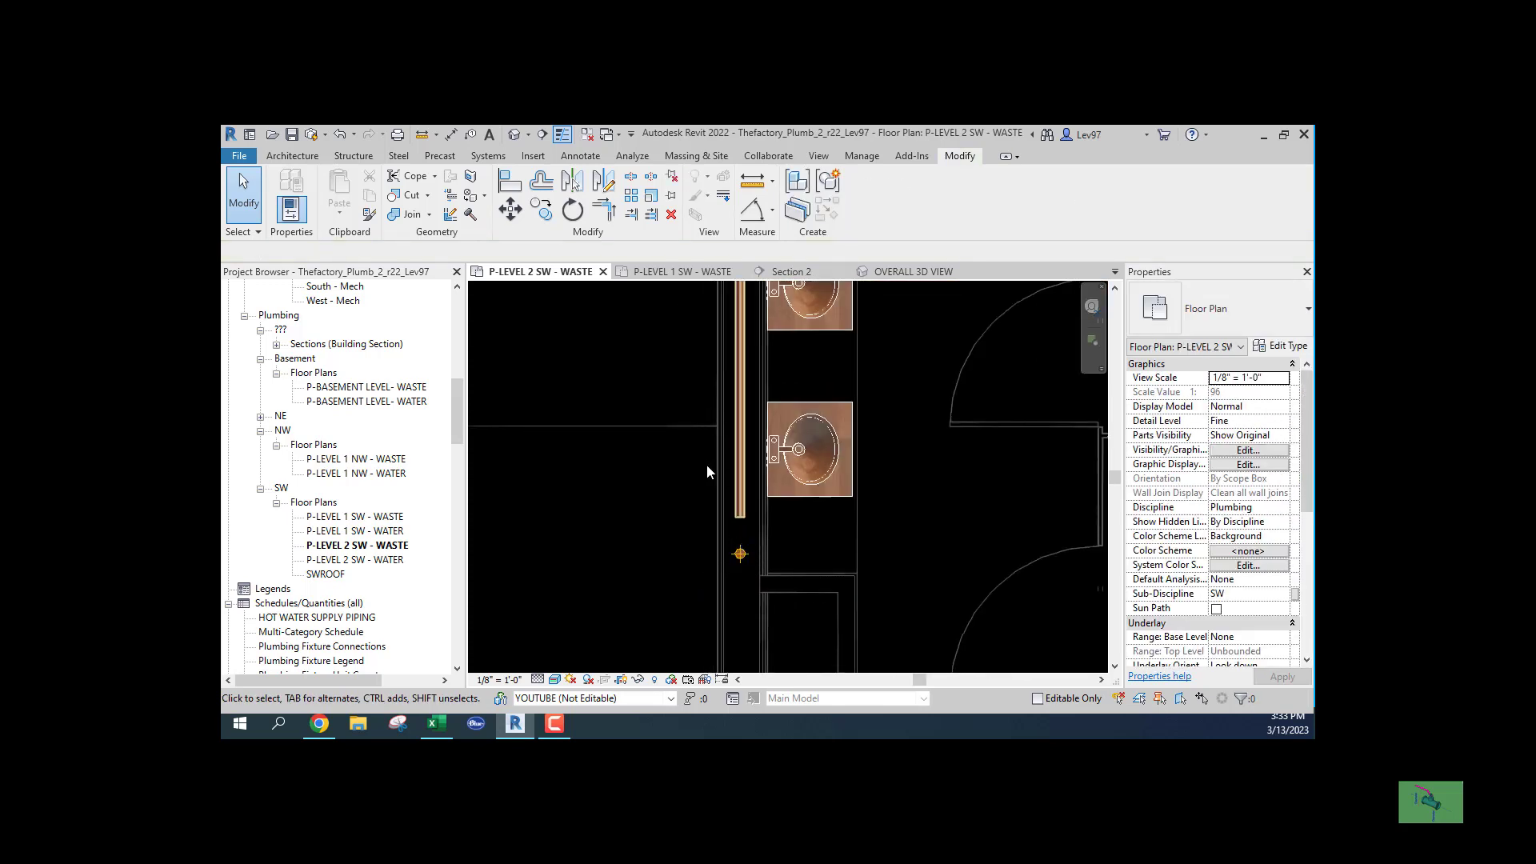
middle_drag(680, 440, 689, 665)
middle_drag(687, 528, 703, 648)
middle_drag(713, 577, 713, 672)
scroll(713, 488, down, 1)
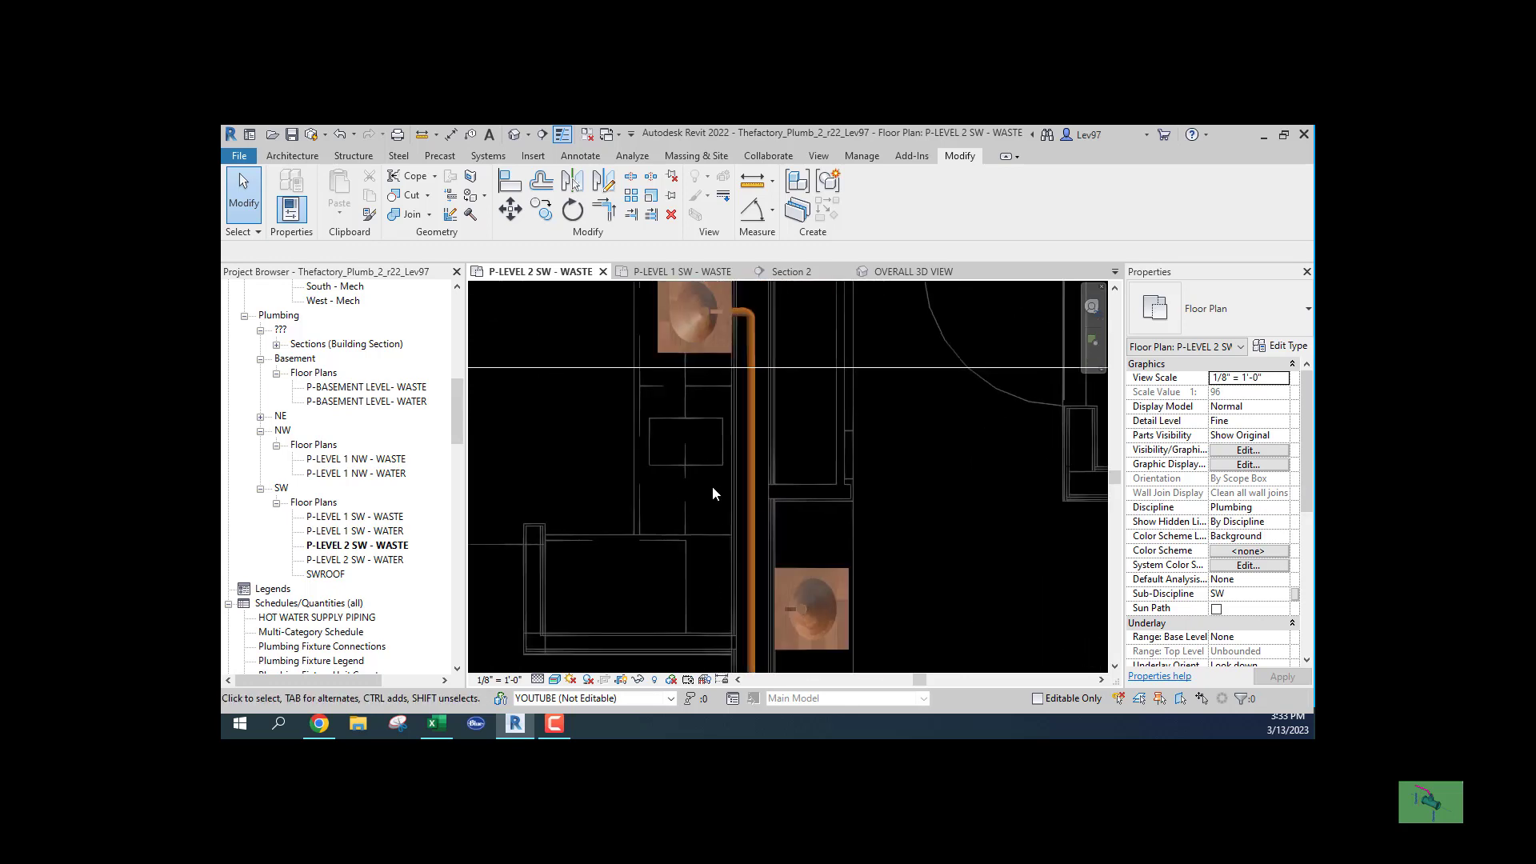
scroll(713, 487, down, 1)
middle_drag(724, 451, 723, 380)
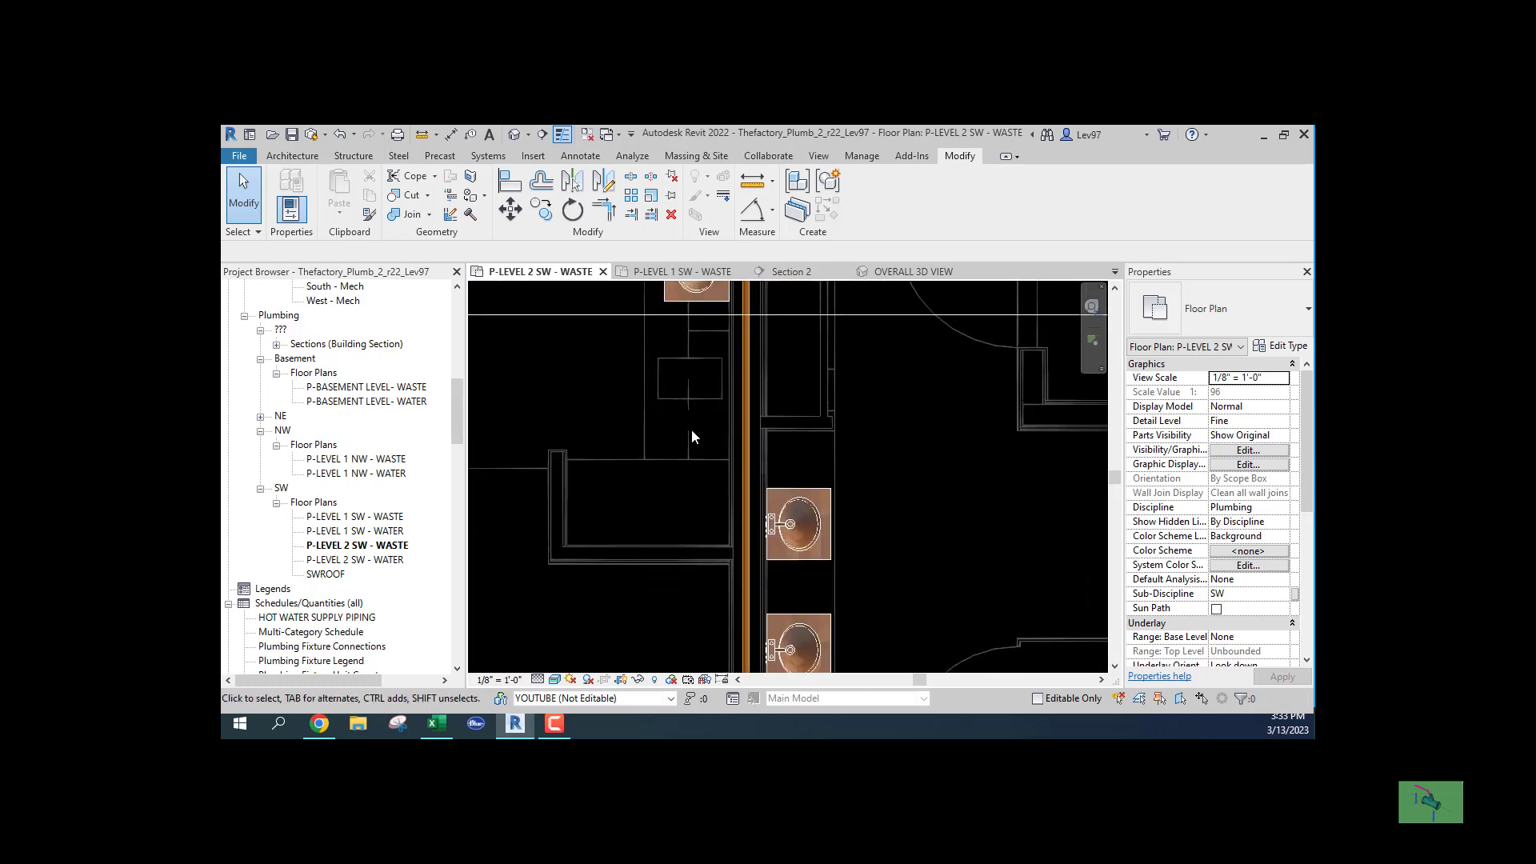
click(621, 316)
drag(647, 525, 660, 574)
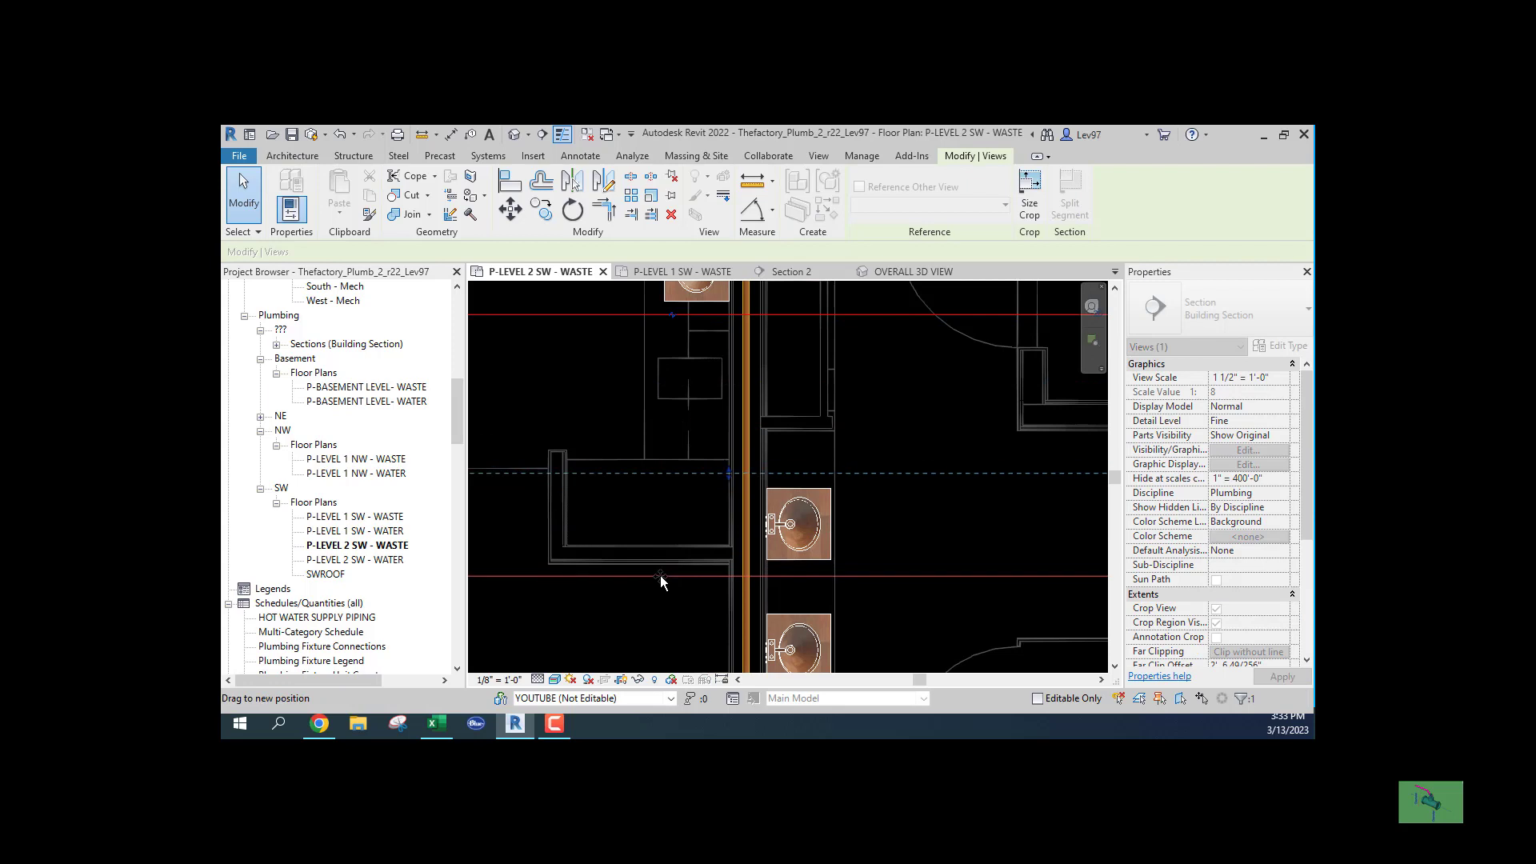
click(792, 272)
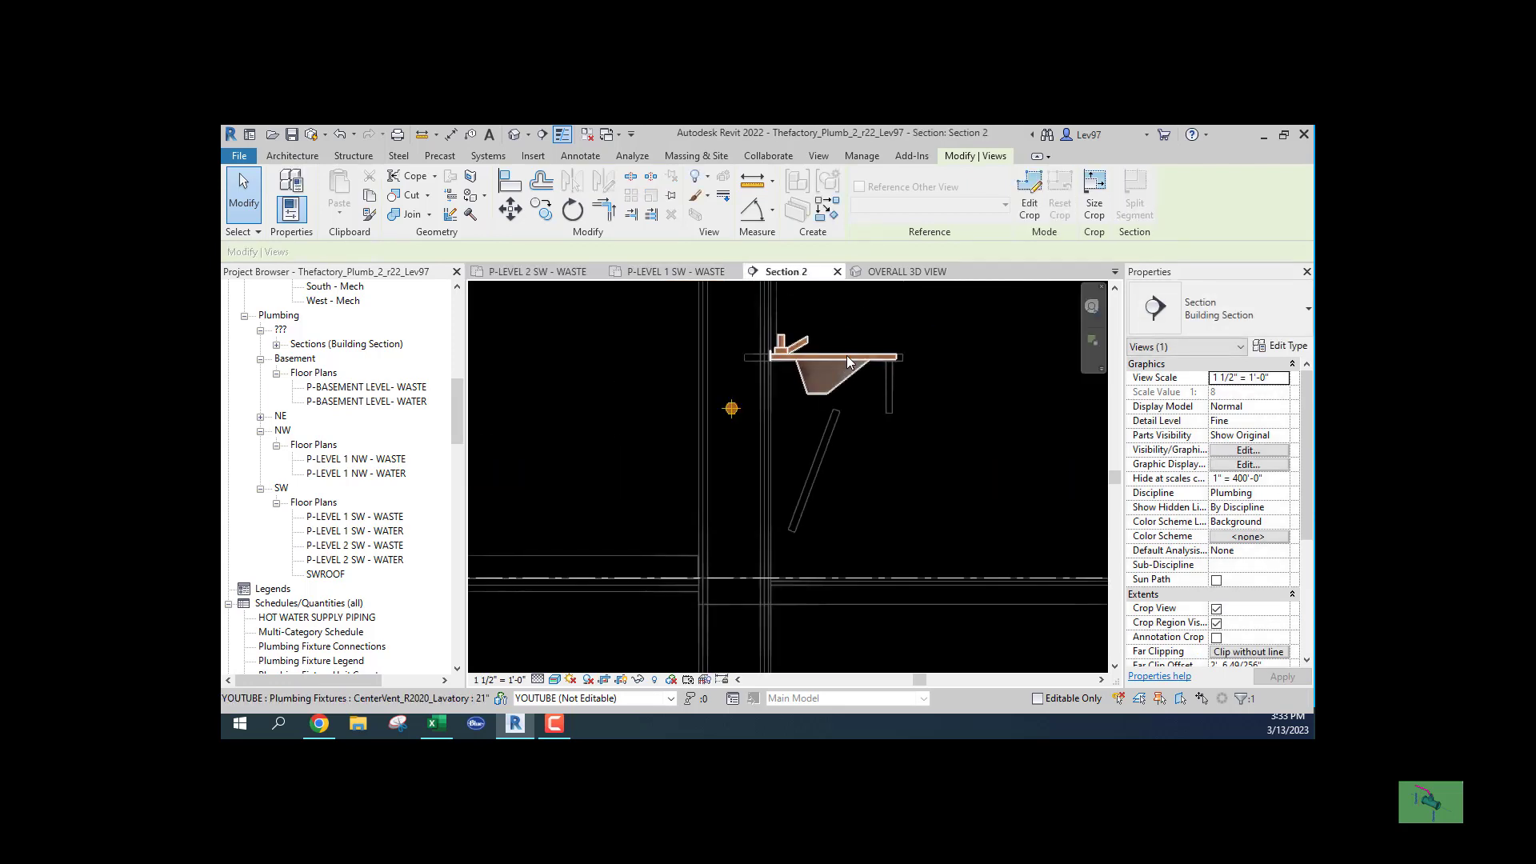
click(846, 355)
scroll(794, 440, up, 2)
scroll(794, 441, up, 2)
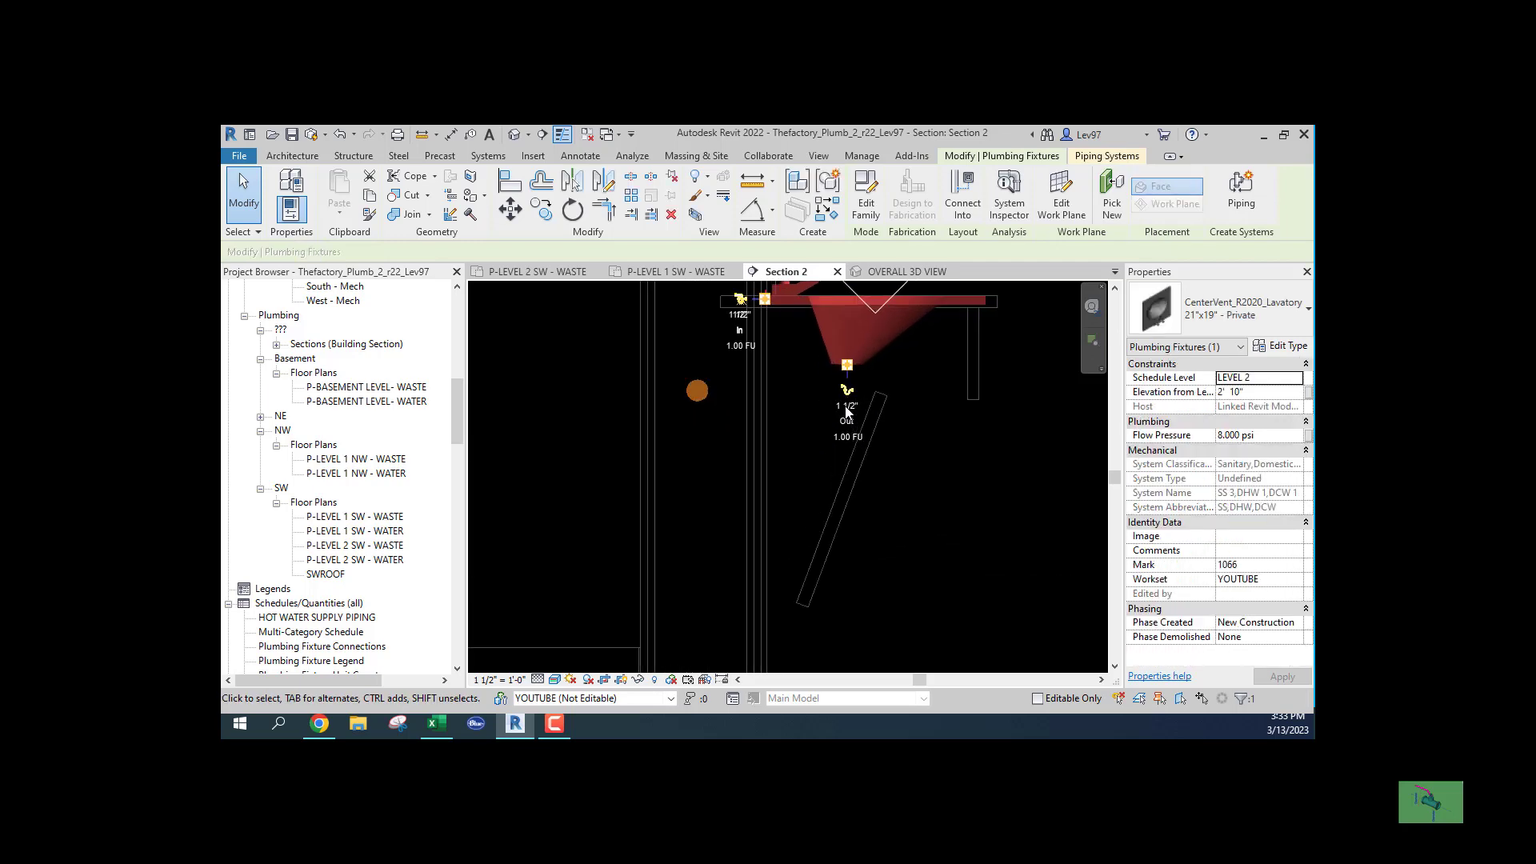
key(Escape)
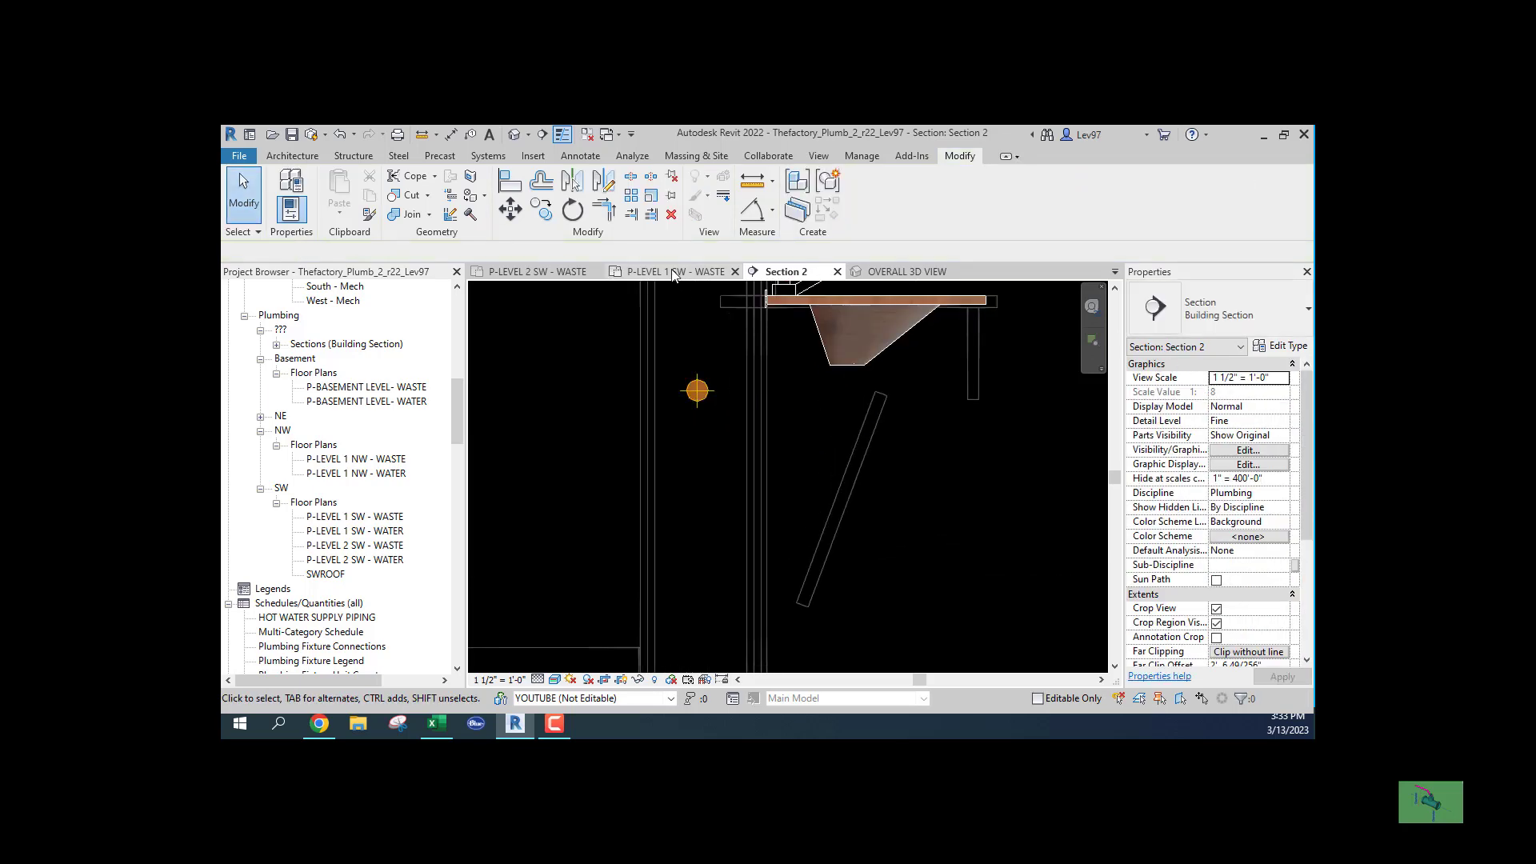
On the Level 2 SW waste plan, set the long chase drain's diameter to 2".
click(540, 272)
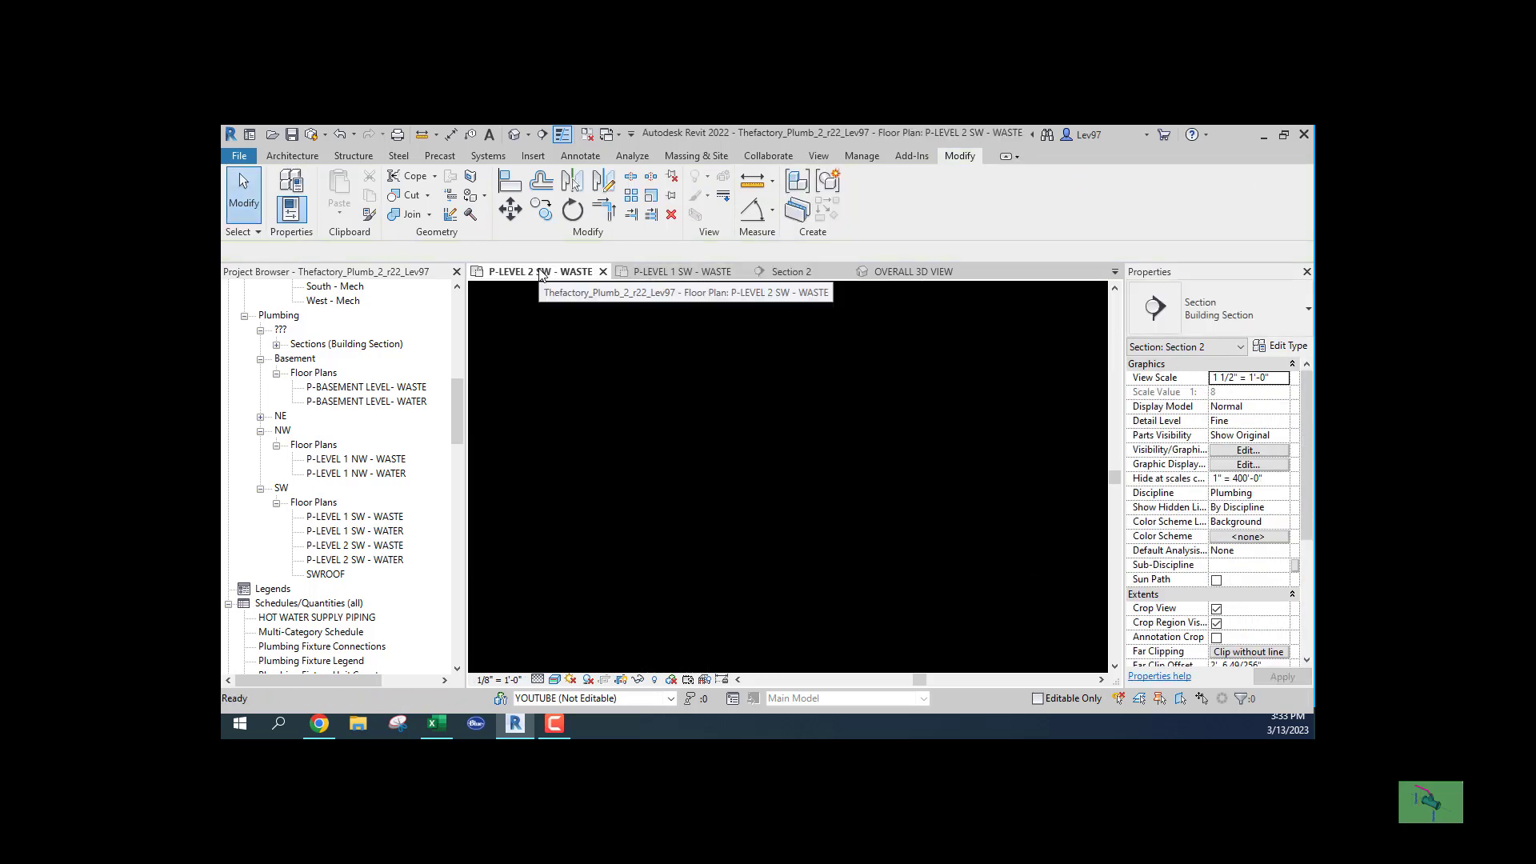
click(746, 442)
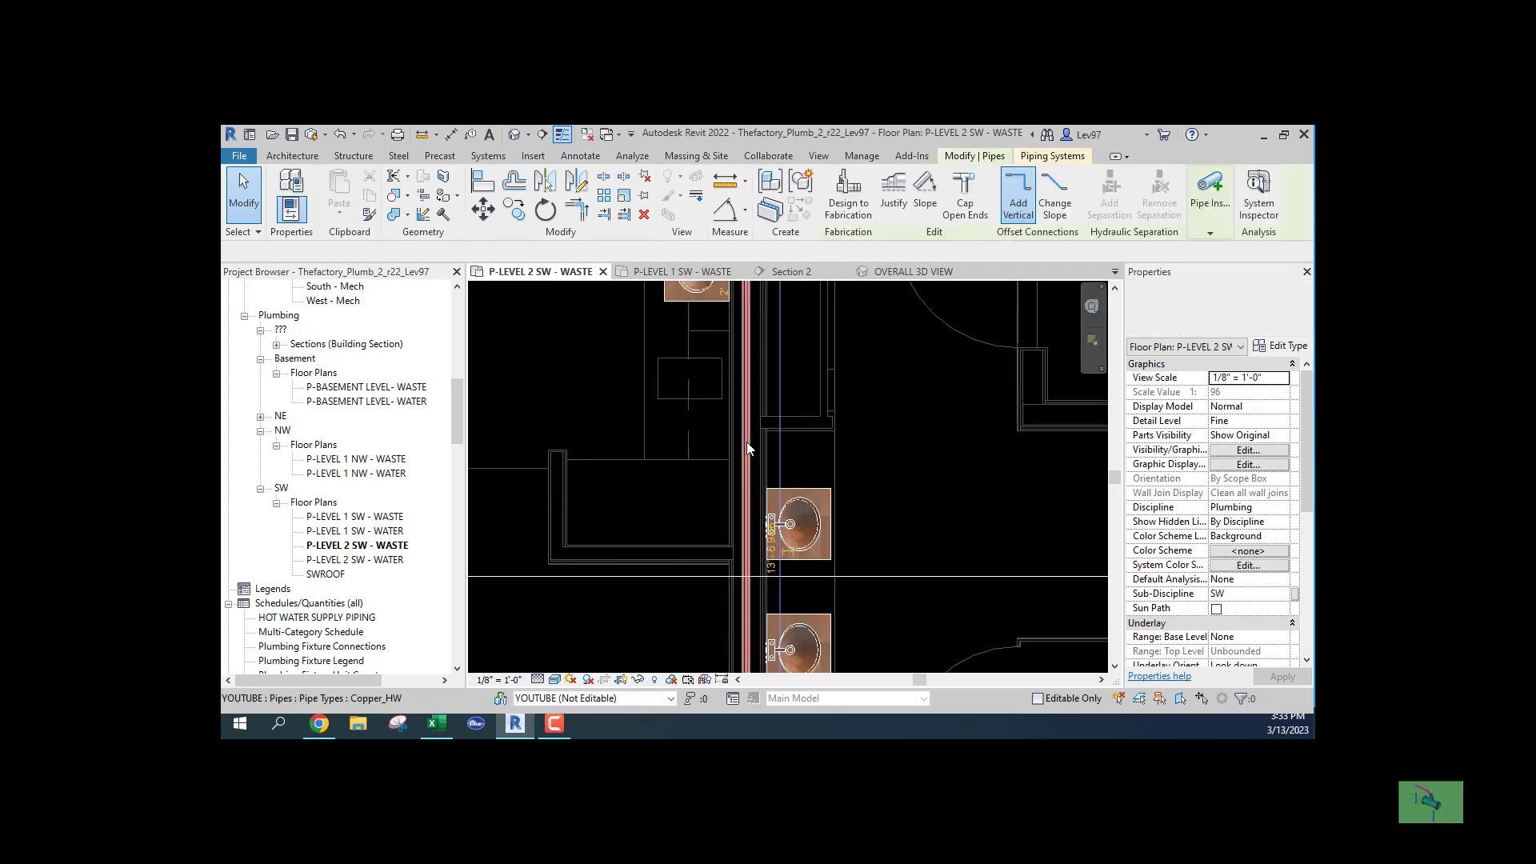
middle_drag(583, 359, 632, 506)
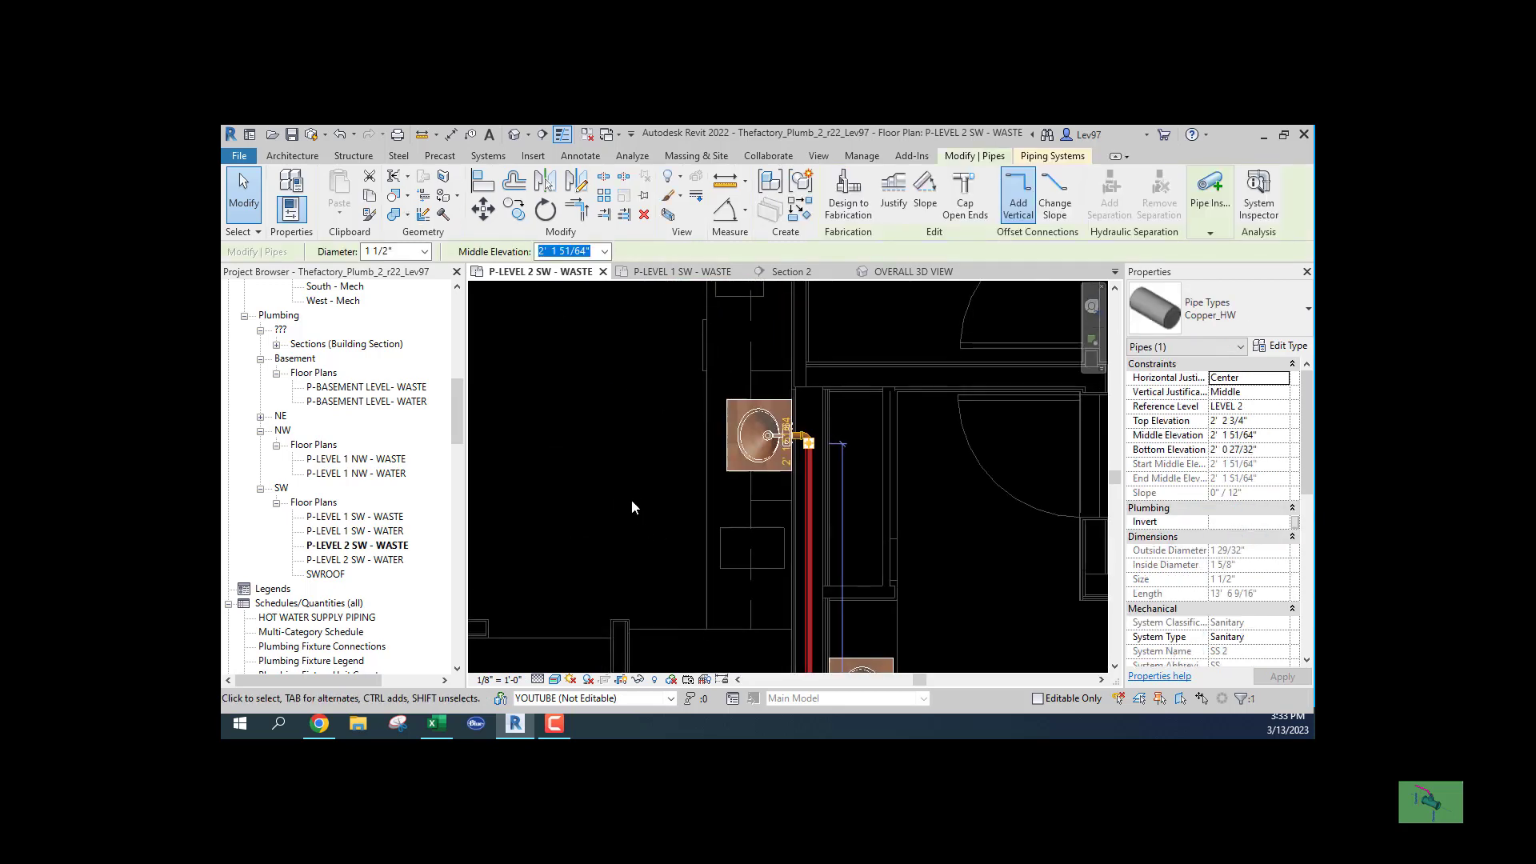
scroll(820, 415, up, 3)
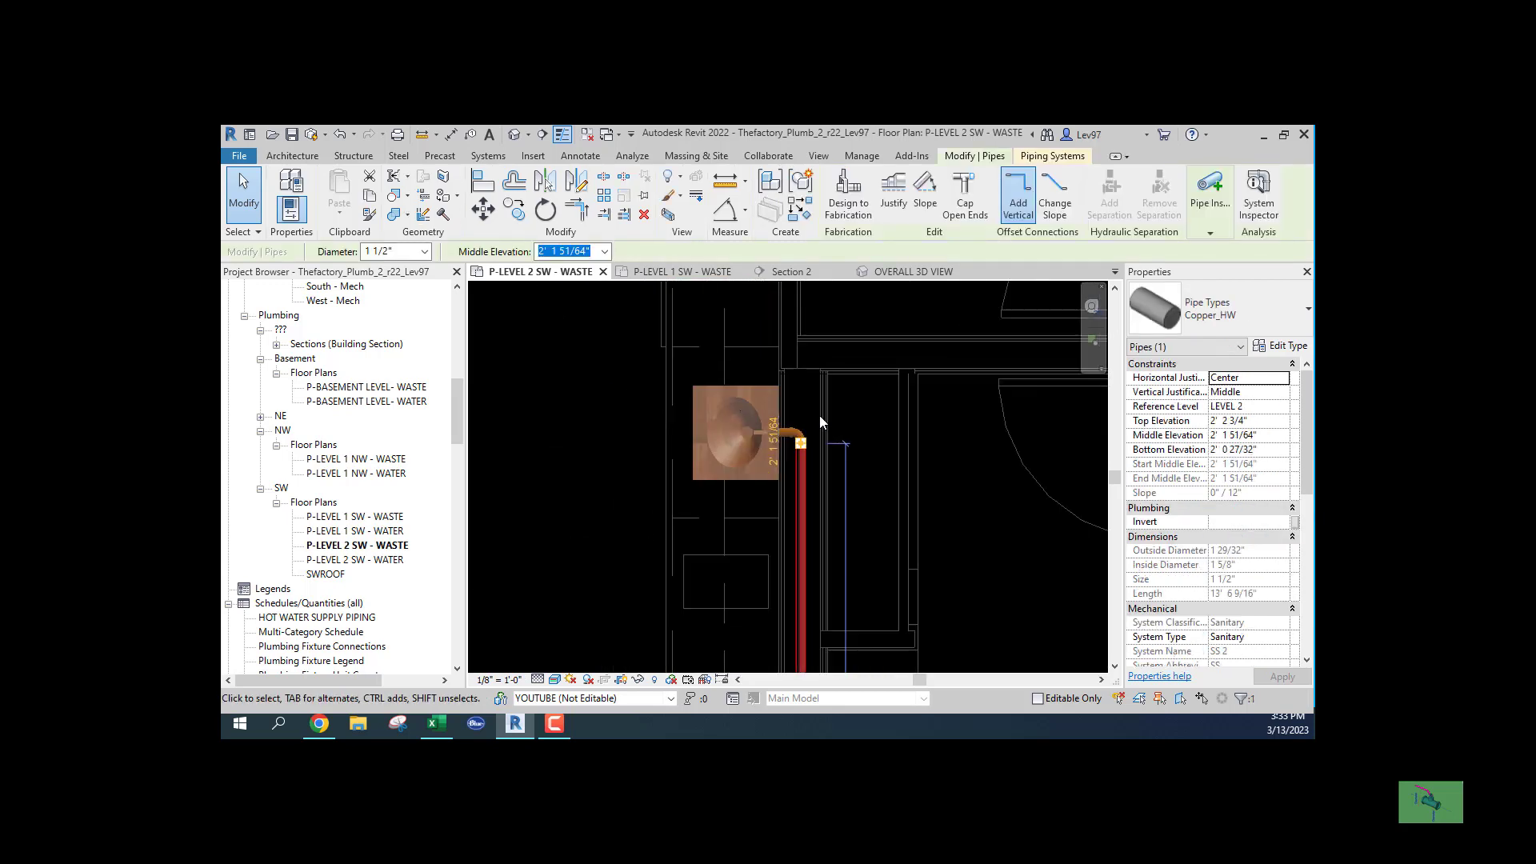
click(426, 251)
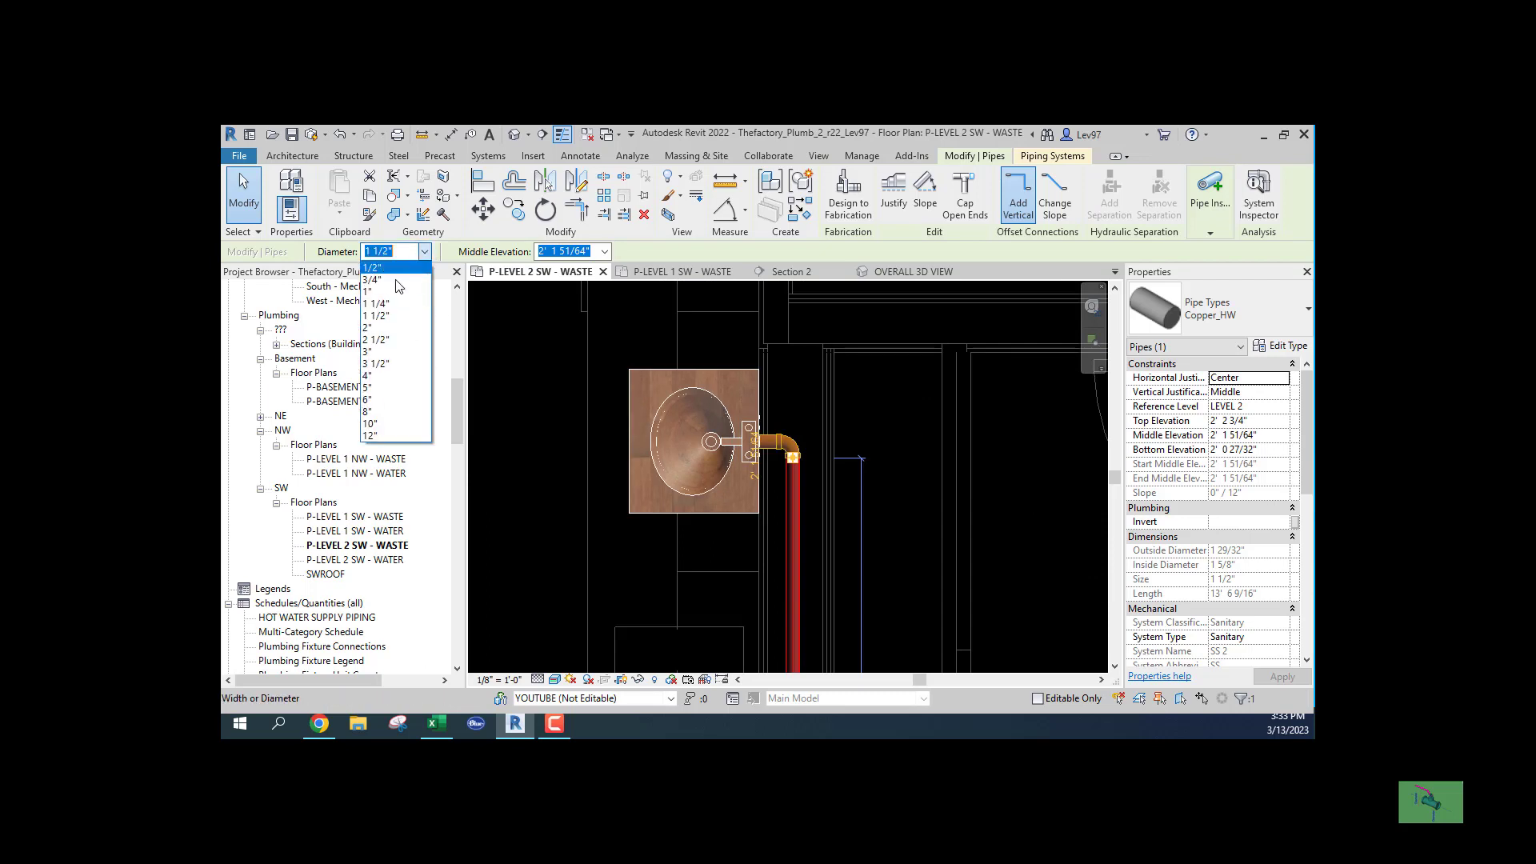
click(388, 329)
click(575, 504)
scroll(578, 518, down, 3)
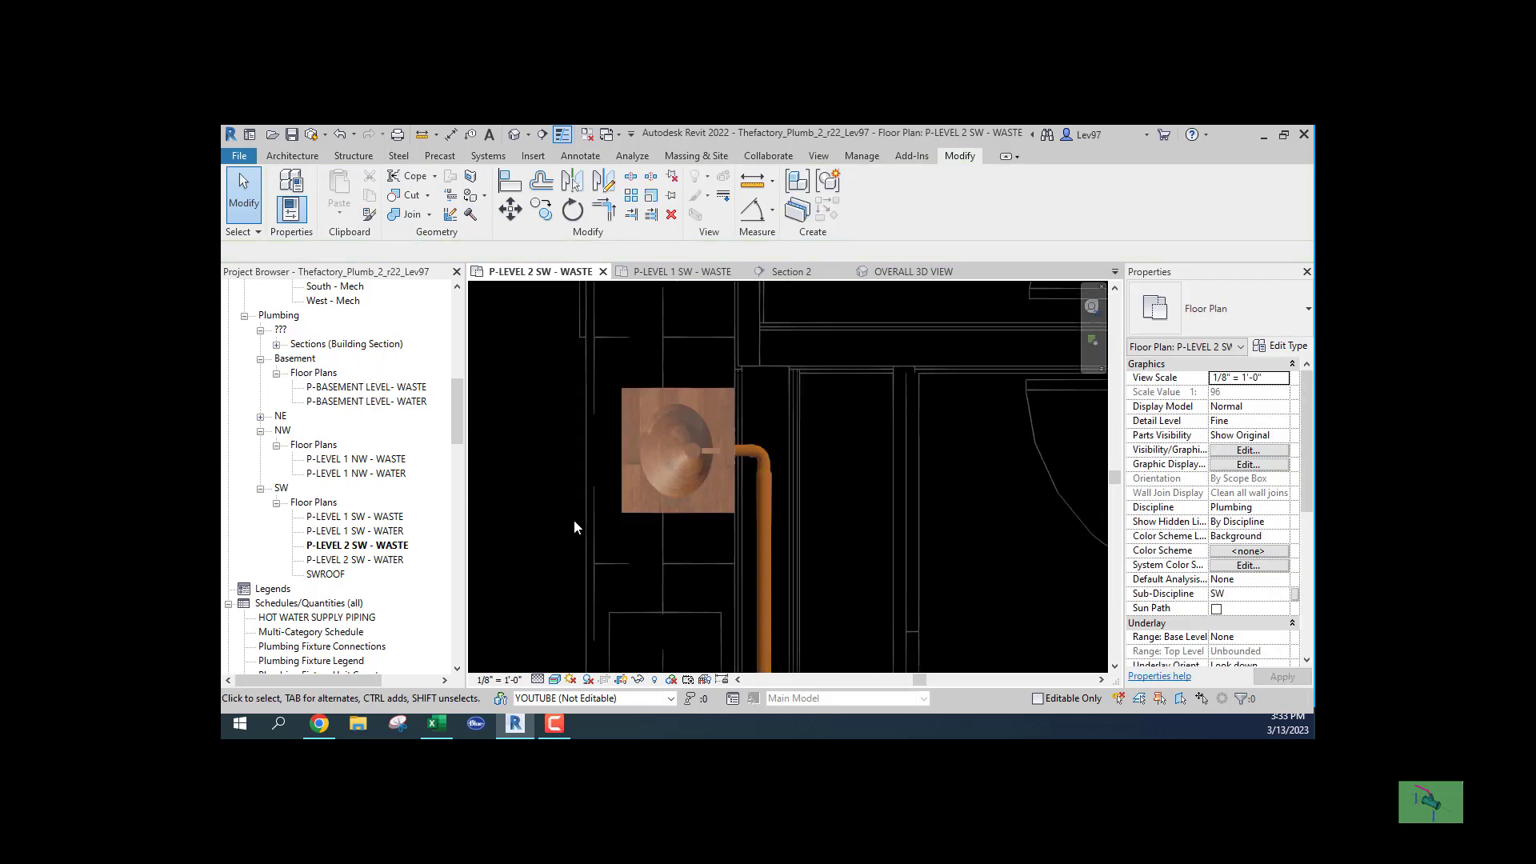
middle_drag(593, 531, 598, 304)
middle_drag(627, 386, 632, 396)
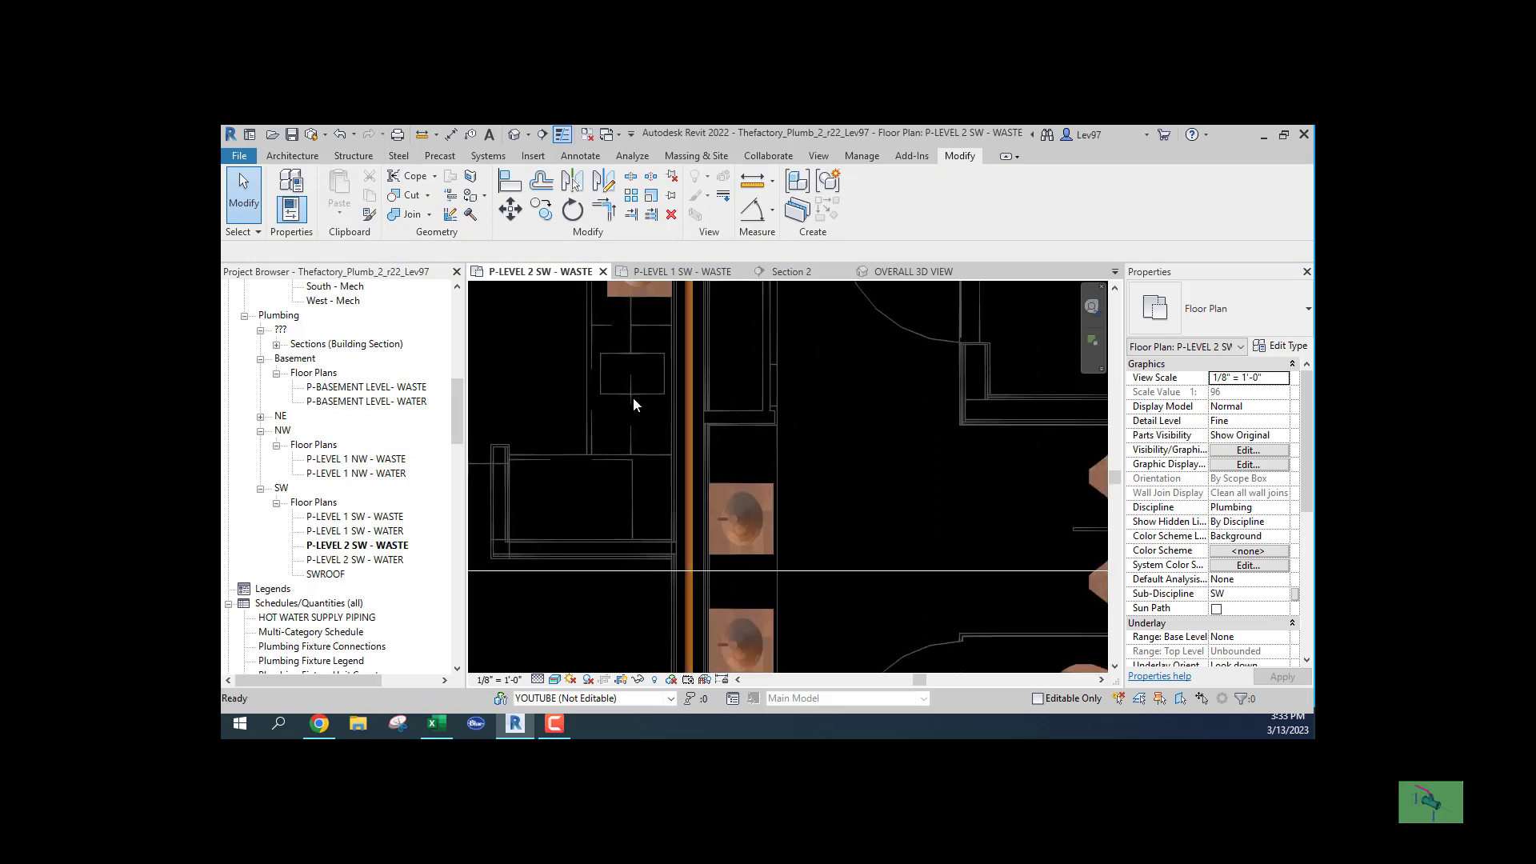
Select the 2" chase drain and nudge it slightly lower in Section 2.
click(693, 460)
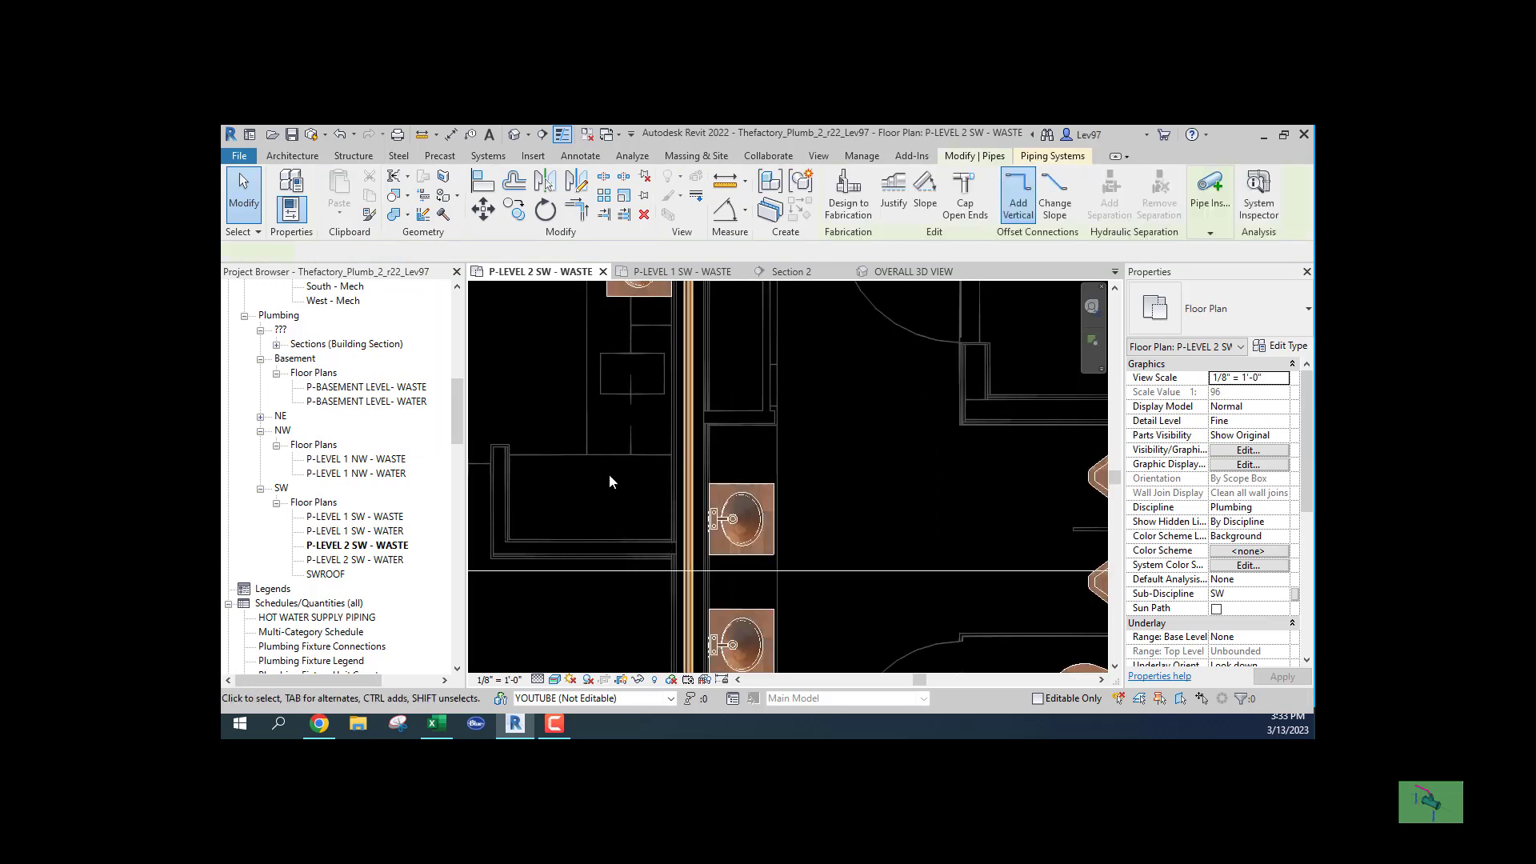
click(823, 270)
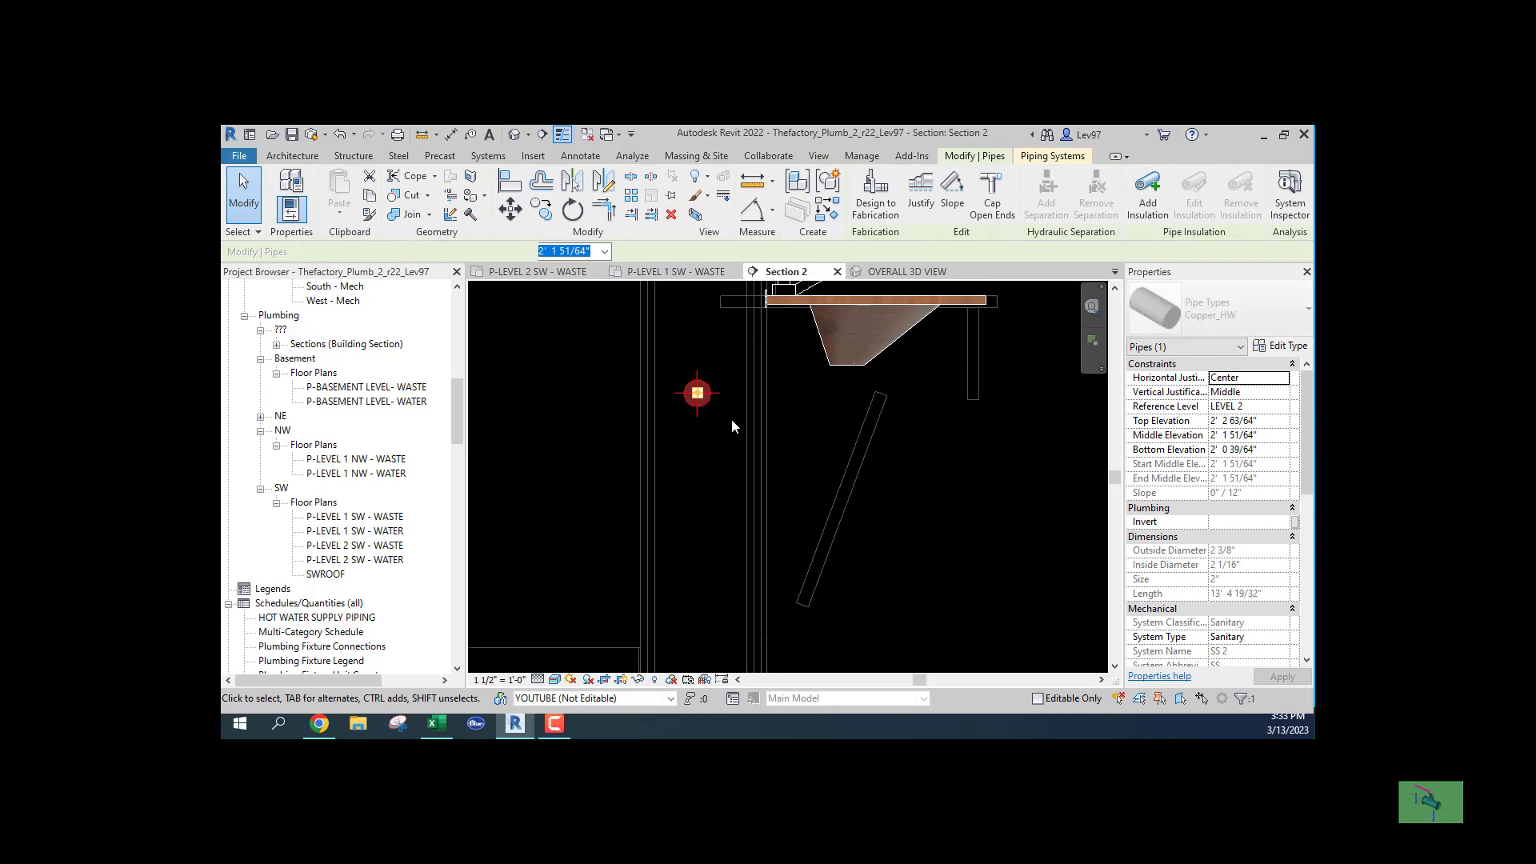
key(Down)
key(Down)
key(Down)
key(Down)
key(Down)
key(Down)
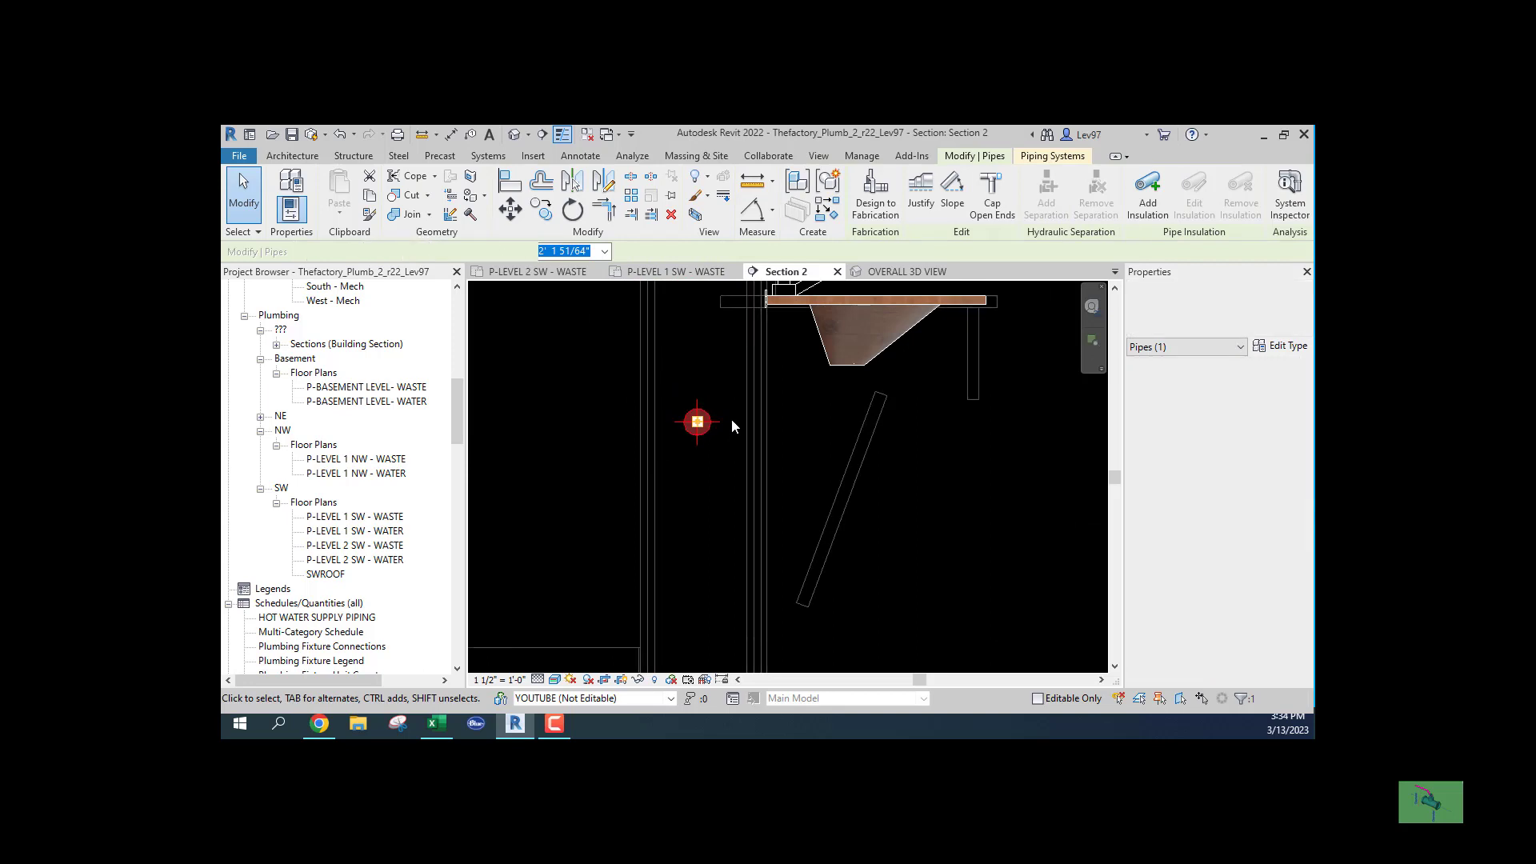
key(Escape)
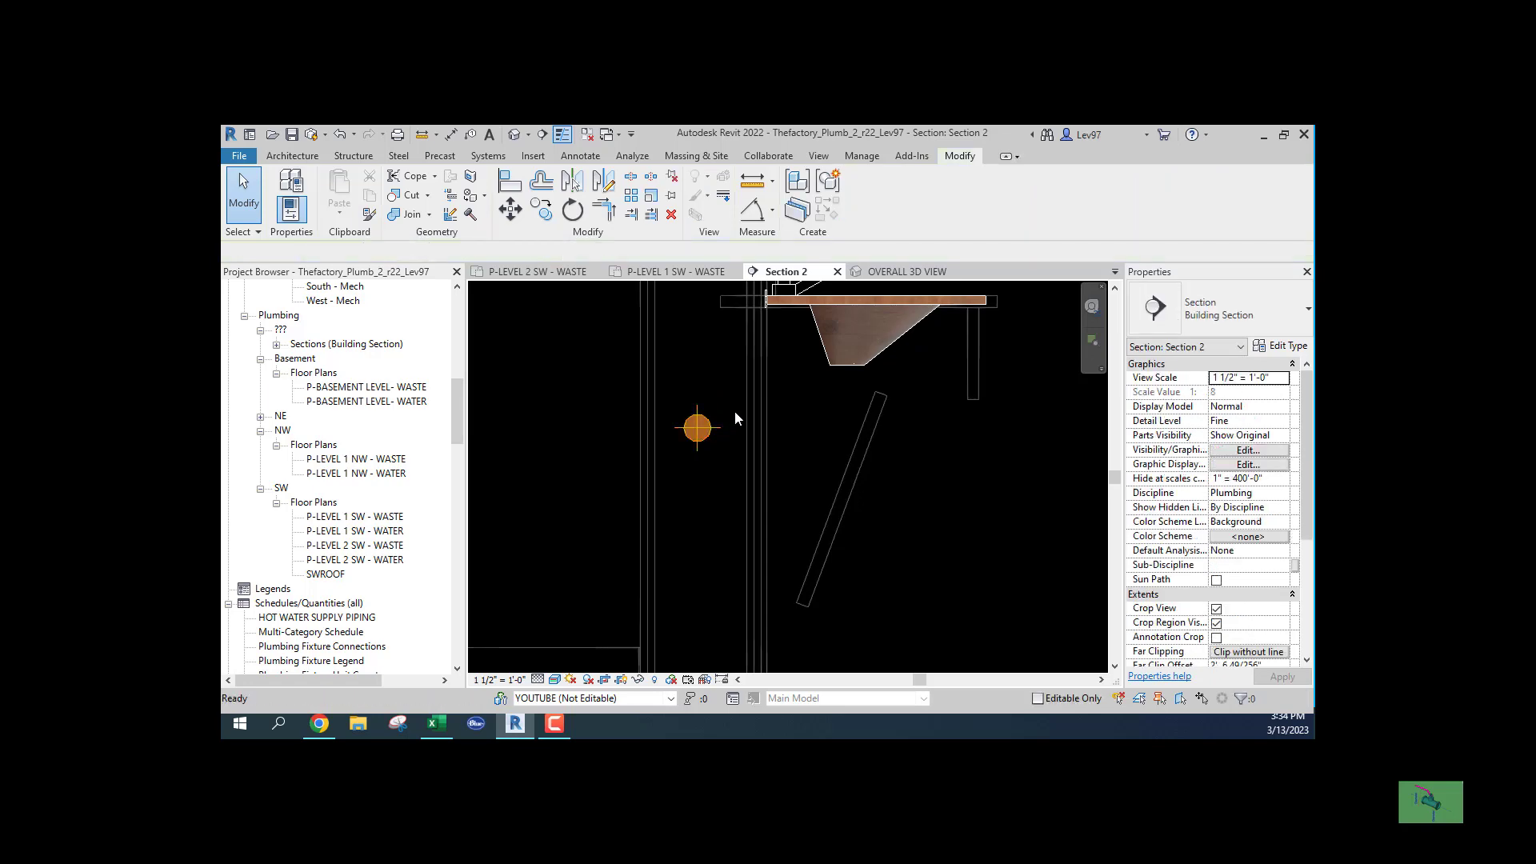
Draw a 1 1/2" drain from the lavatory outlet down to 1' 3" and horizontally through the wall into the chase.
click(842, 361)
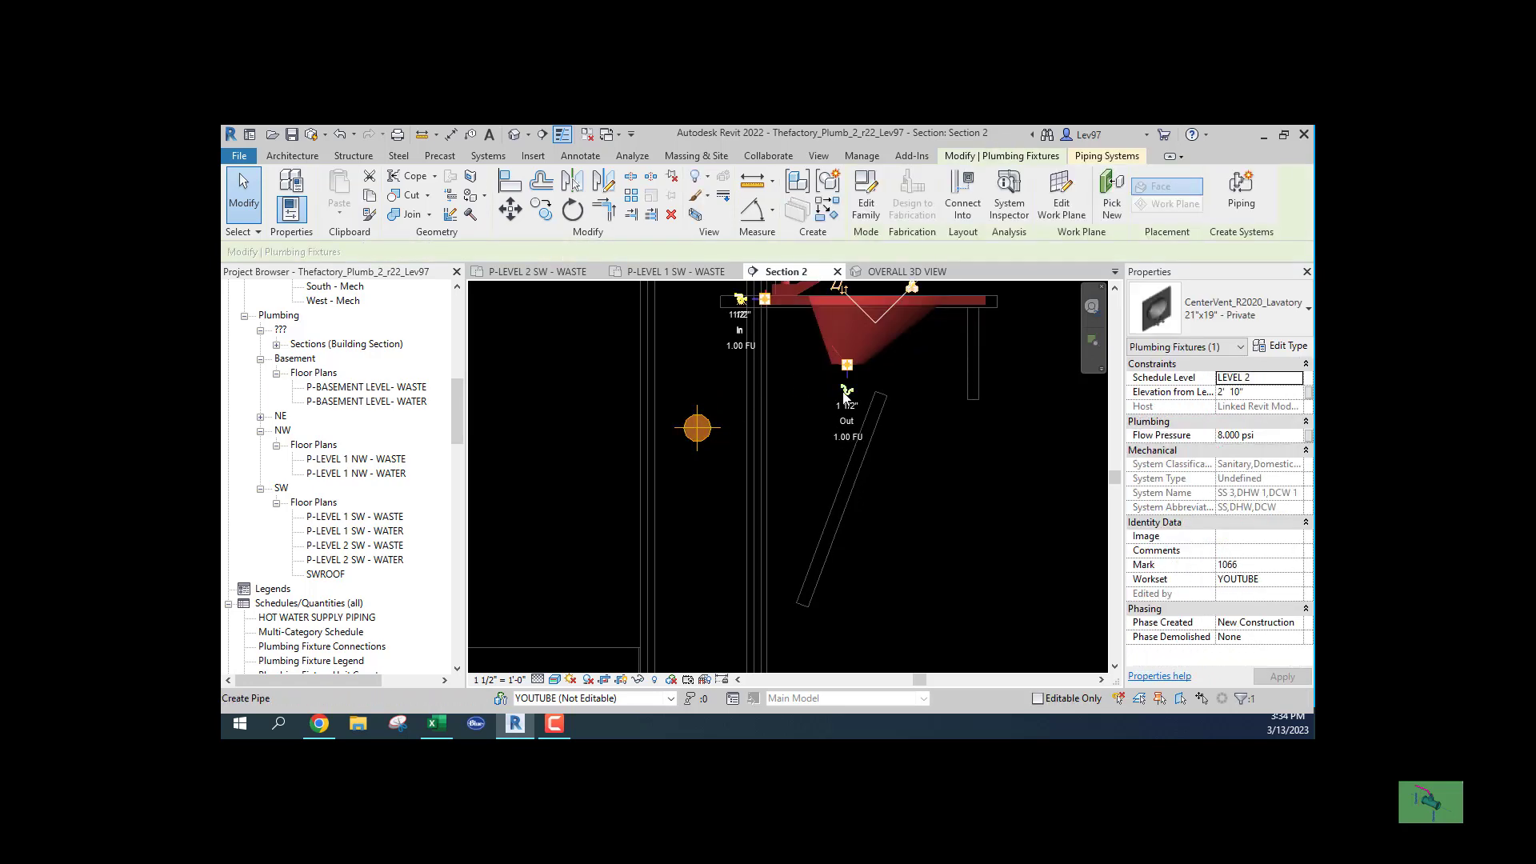
click(847, 392)
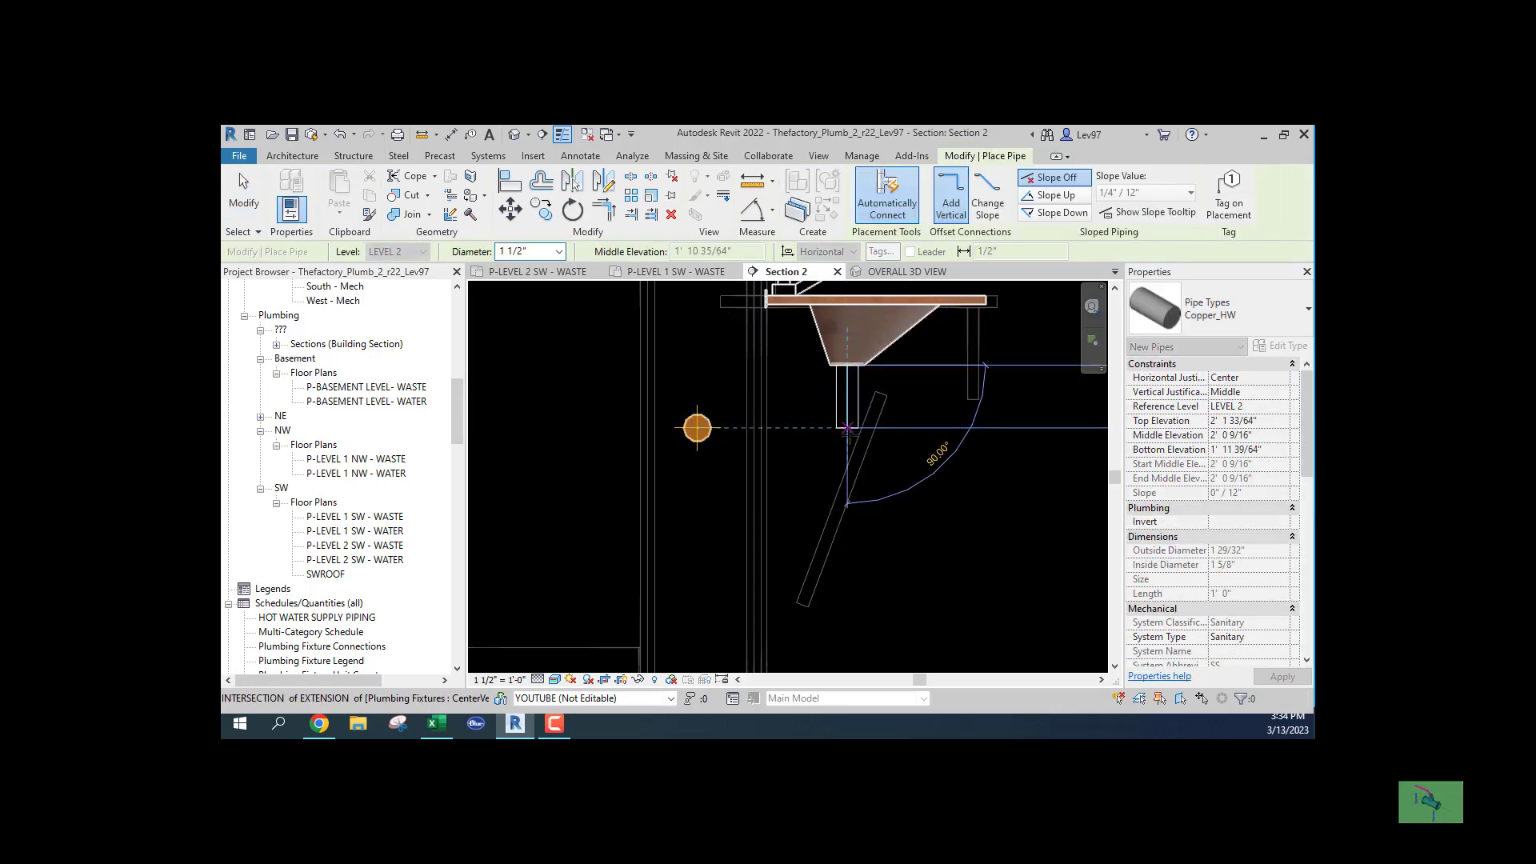
click(847, 516)
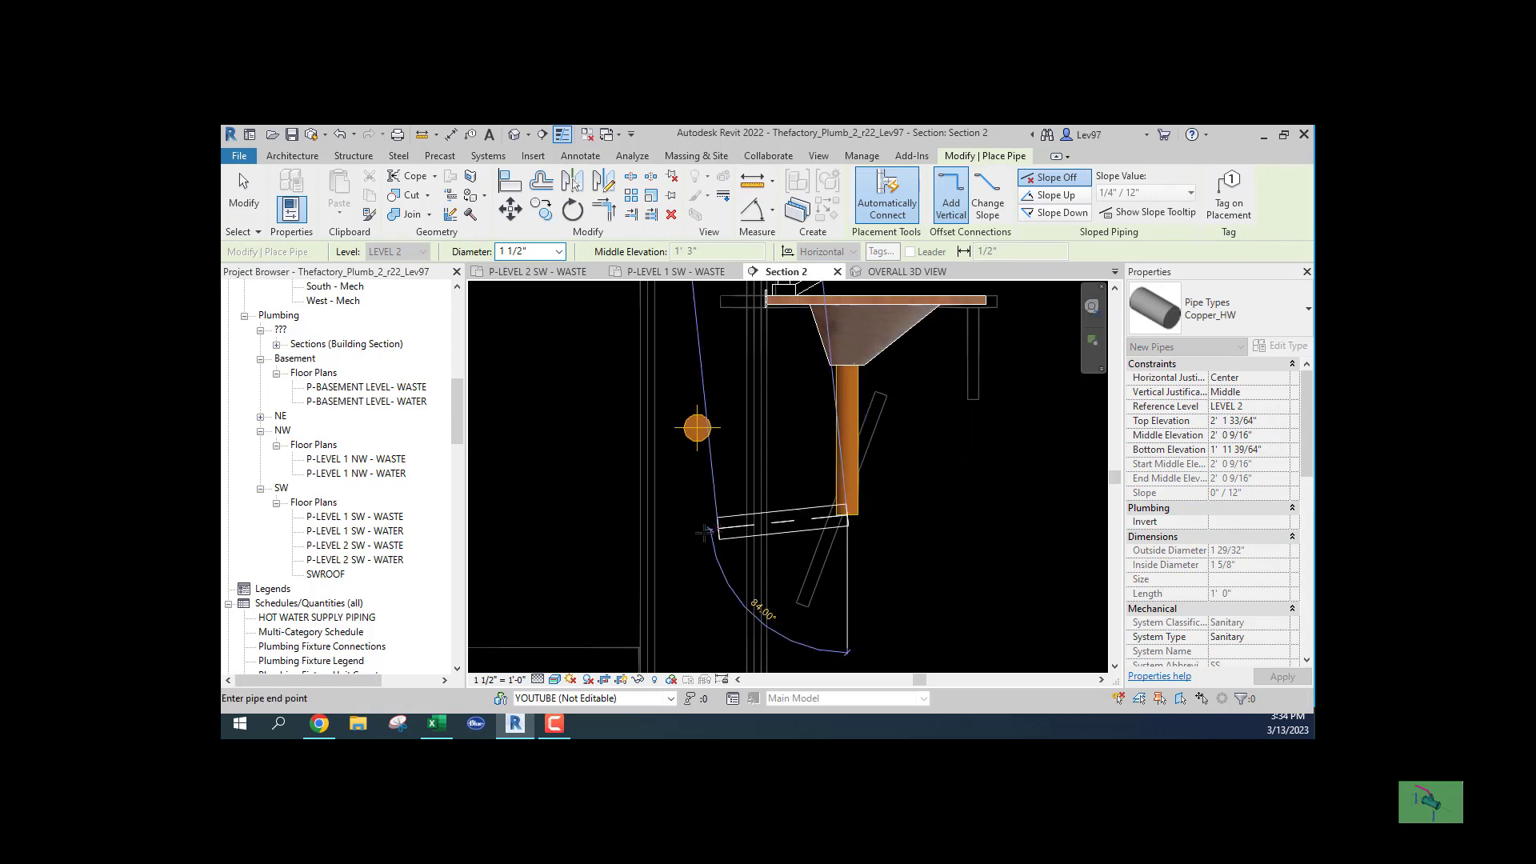
click(720, 515)
key(Escape)
key(Escape)
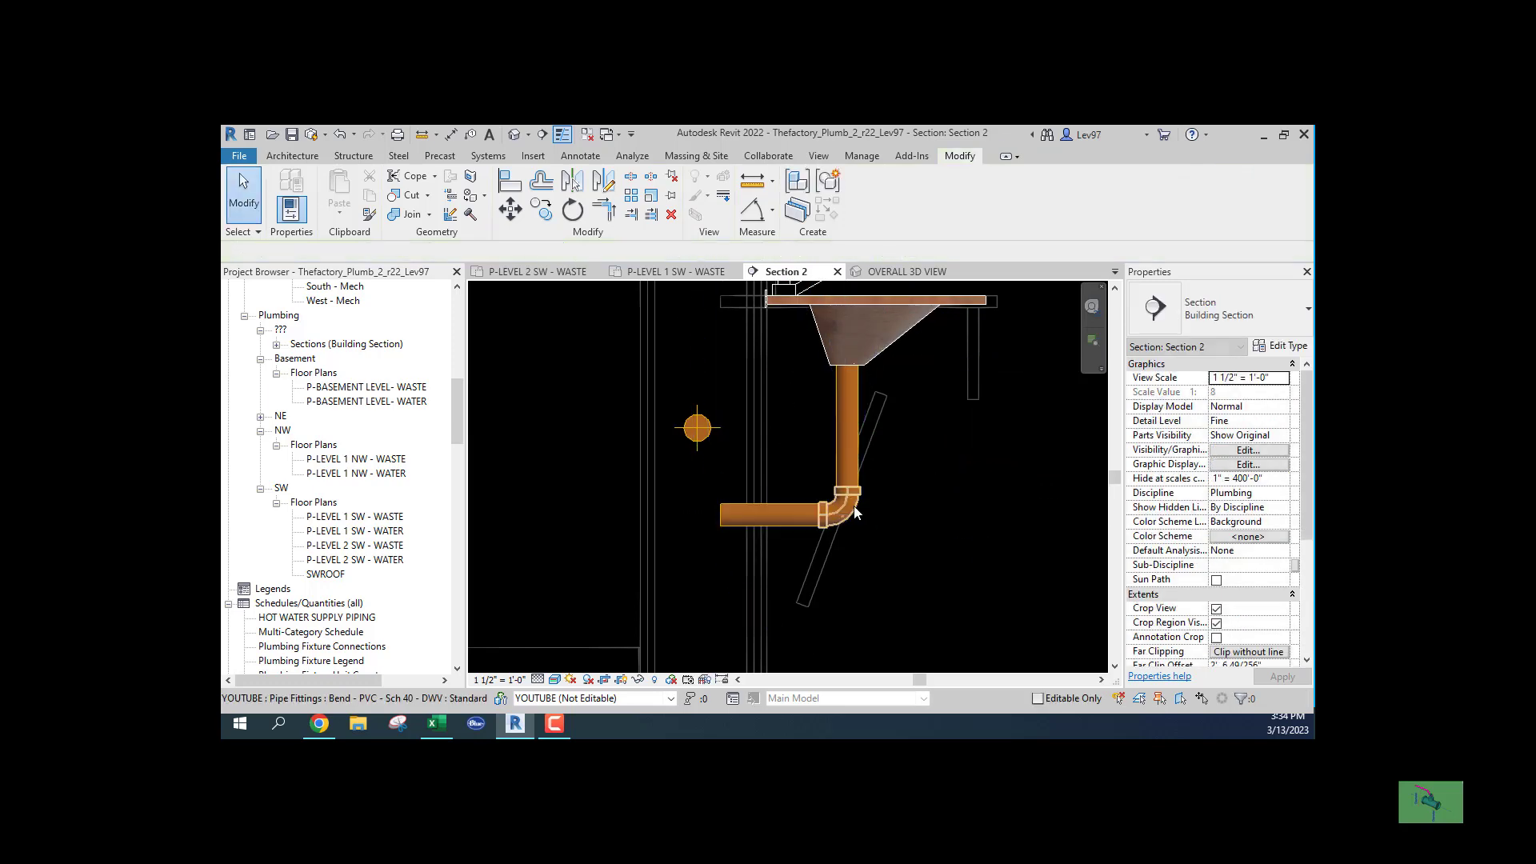
Replace the elbow on the new lavatory drain with the P-trap fitting used on the first lavatory.
click(844, 510)
click(1246, 315)
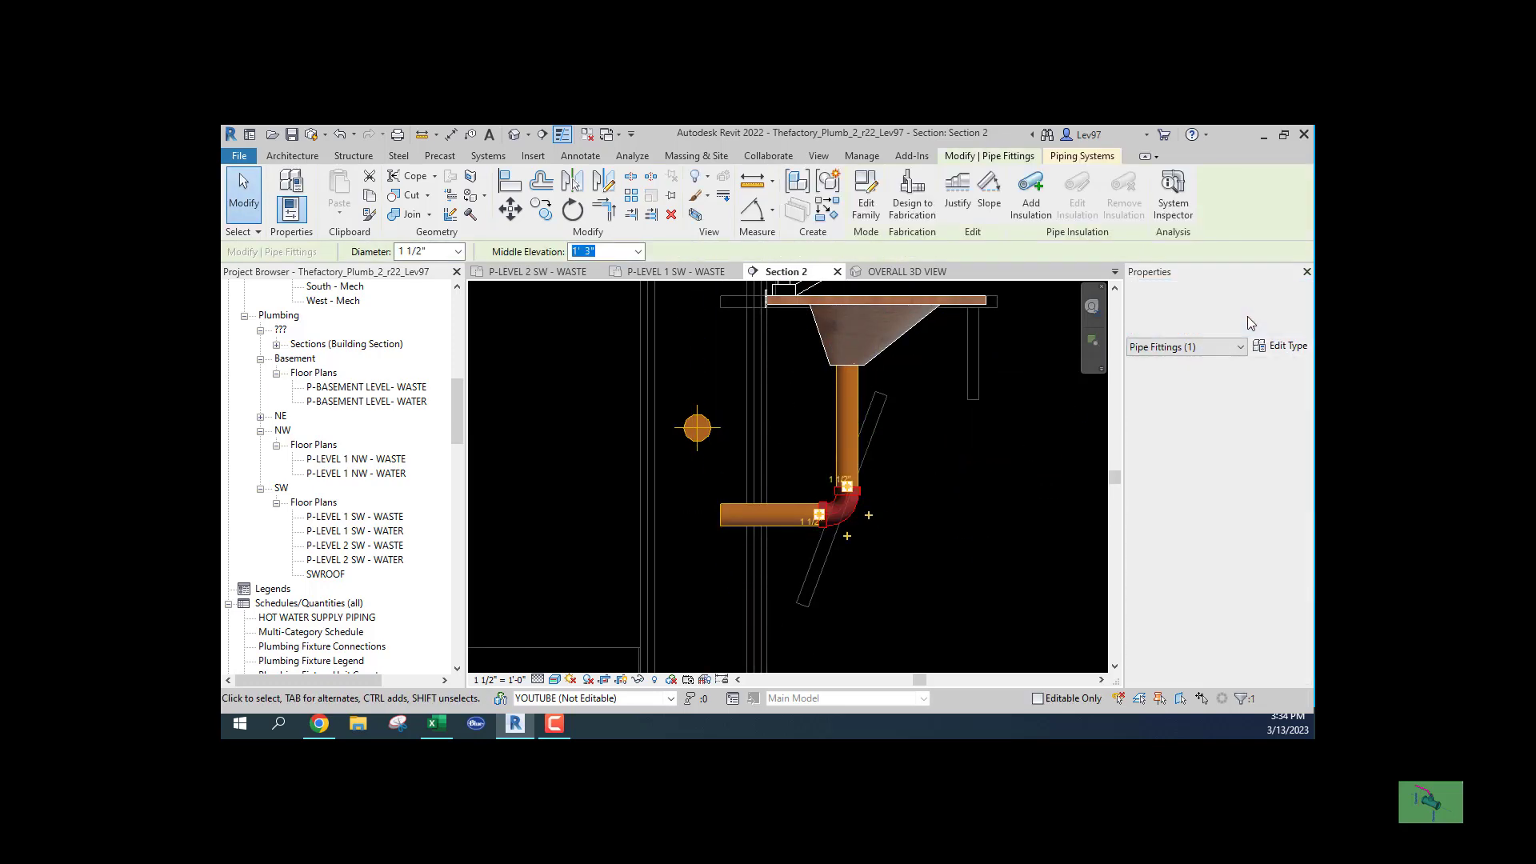
click(1129, 462)
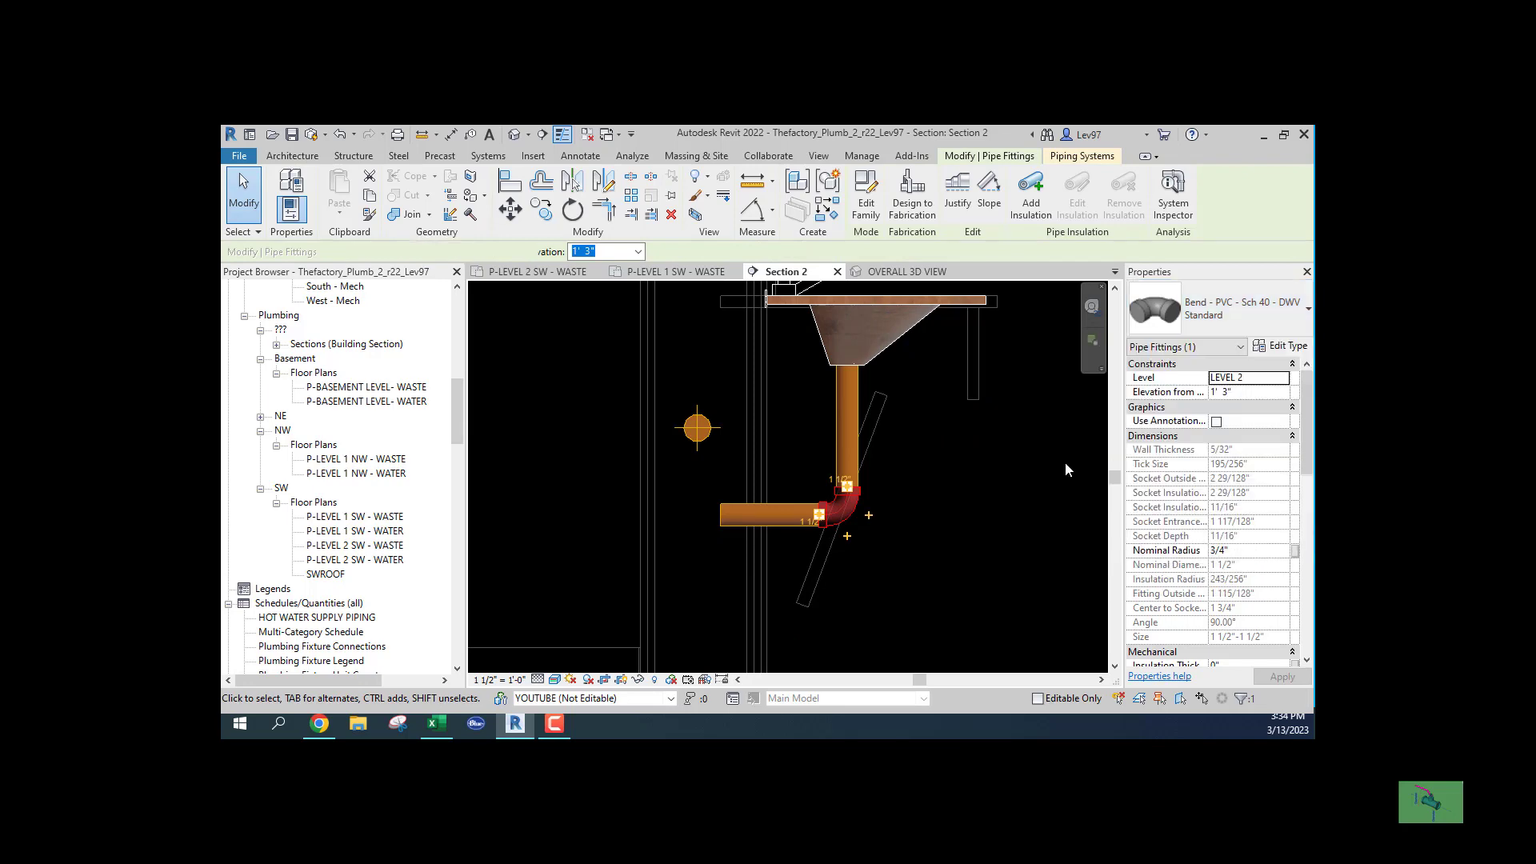
click(933, 482)
scroll(727, 454, up, 2)
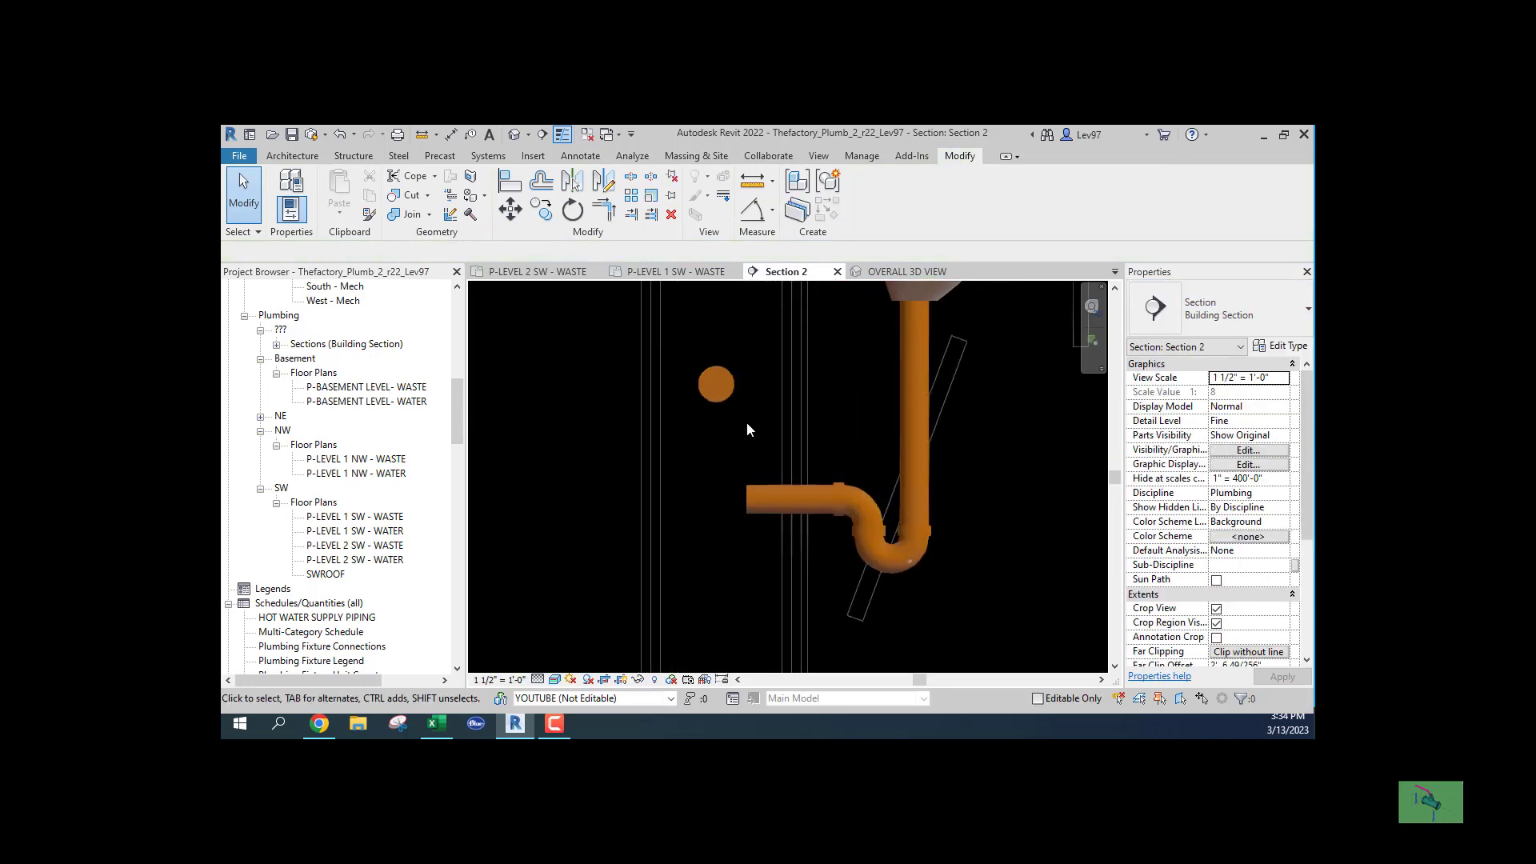
Draw a horizontal detail line about 9" long from the centre of the chase drain, away from the lavatory.
key(l)
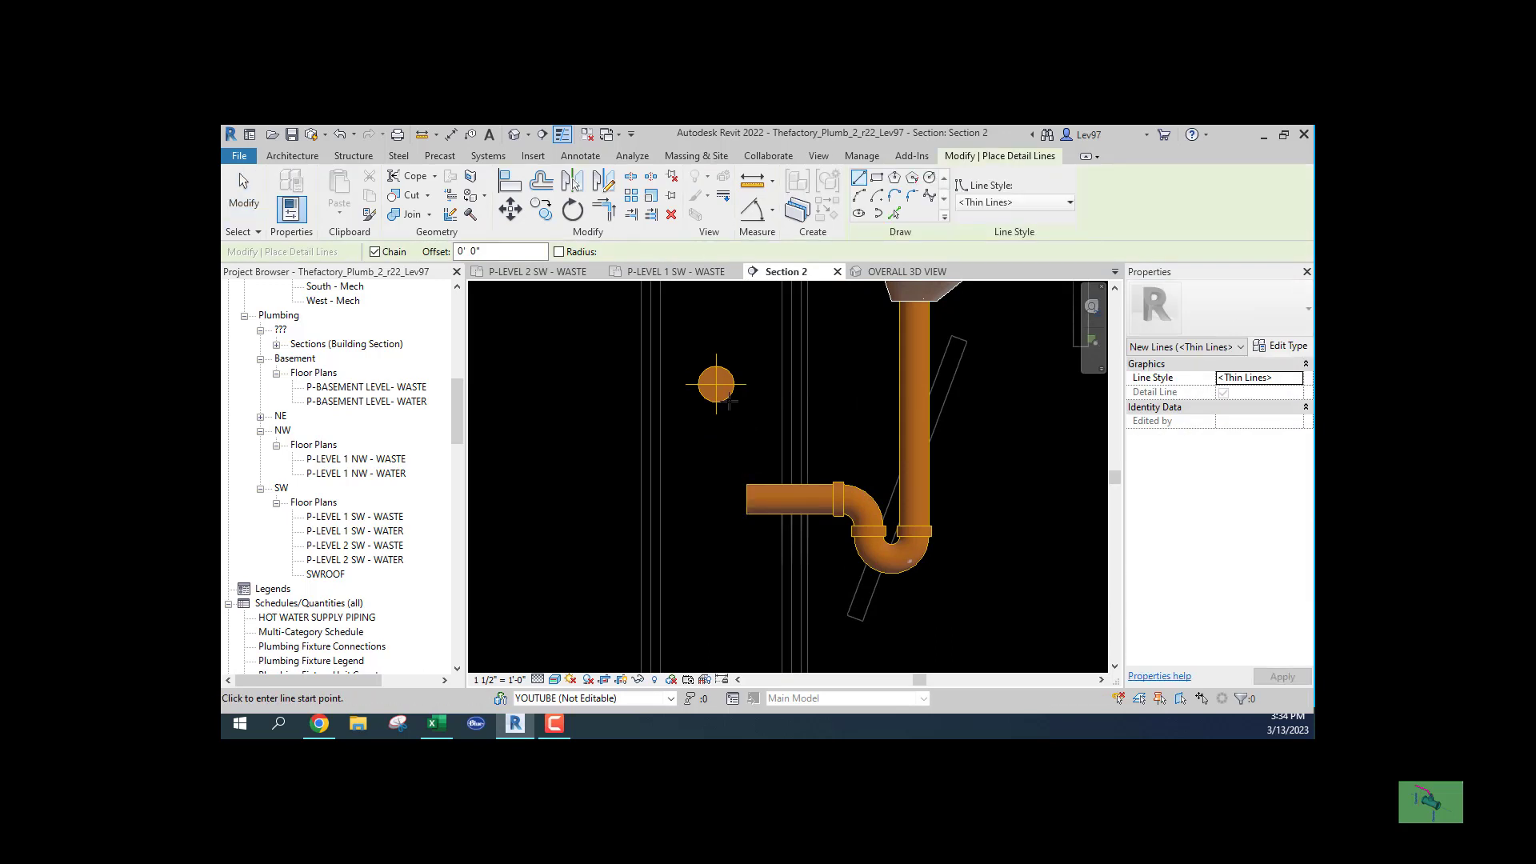
click(716, 384)
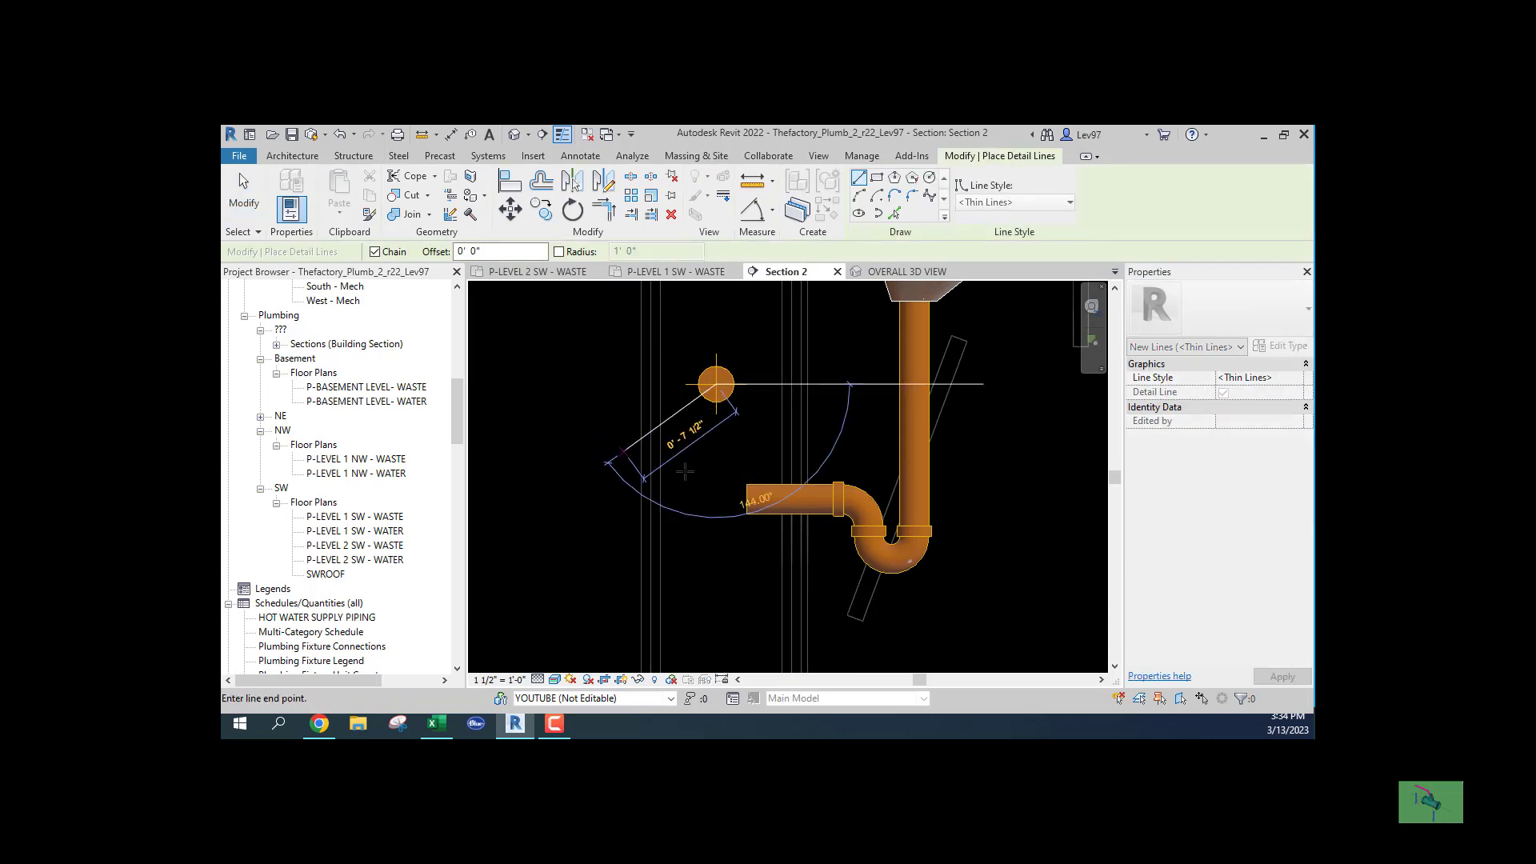
scroll(715, 400, up, 2)
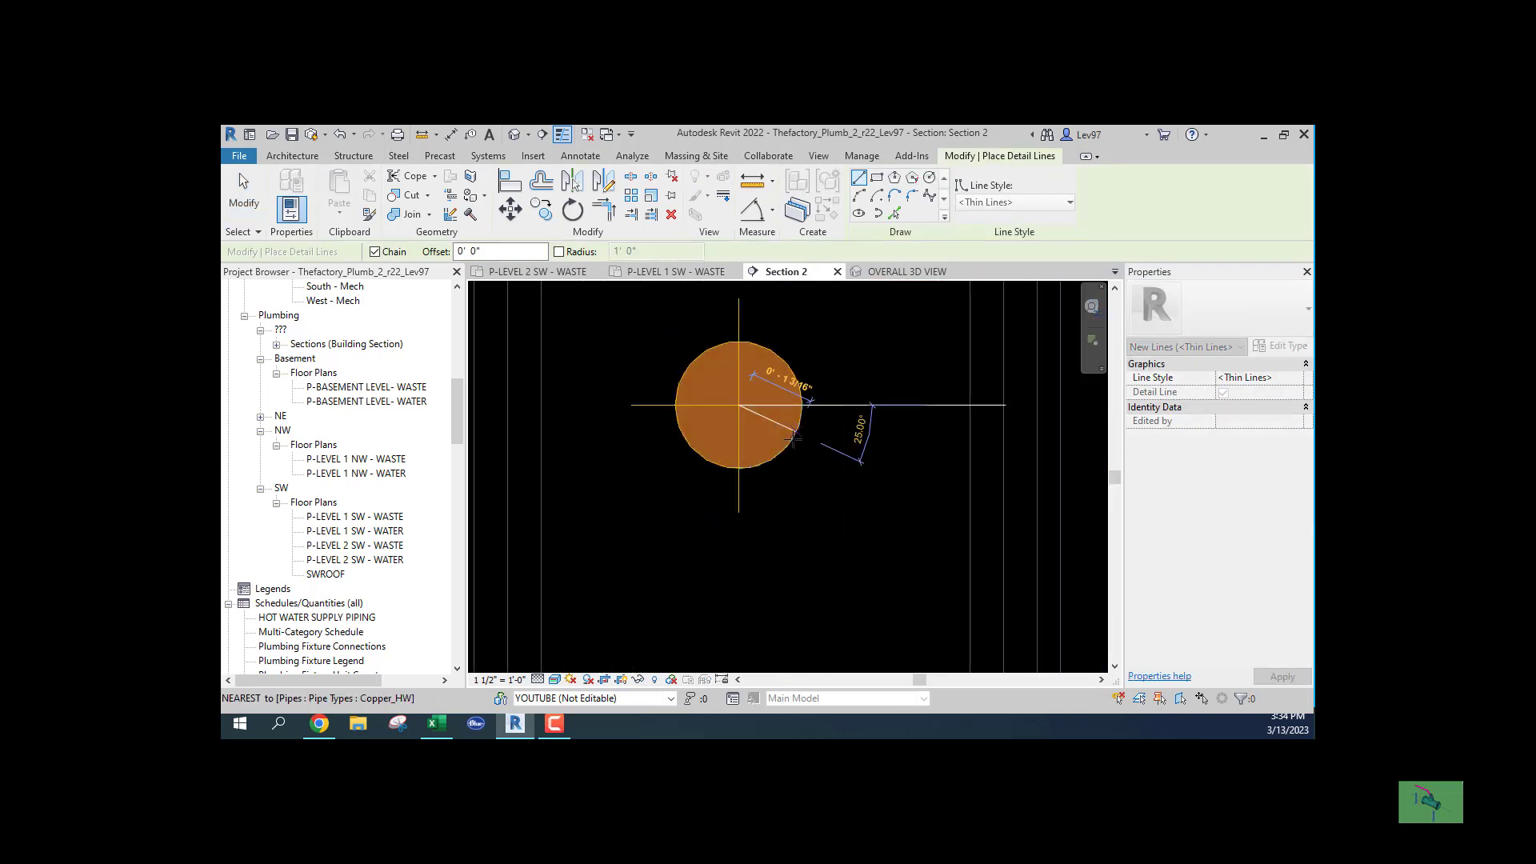
scroll(781, 412, down, 4)
key(Escape)
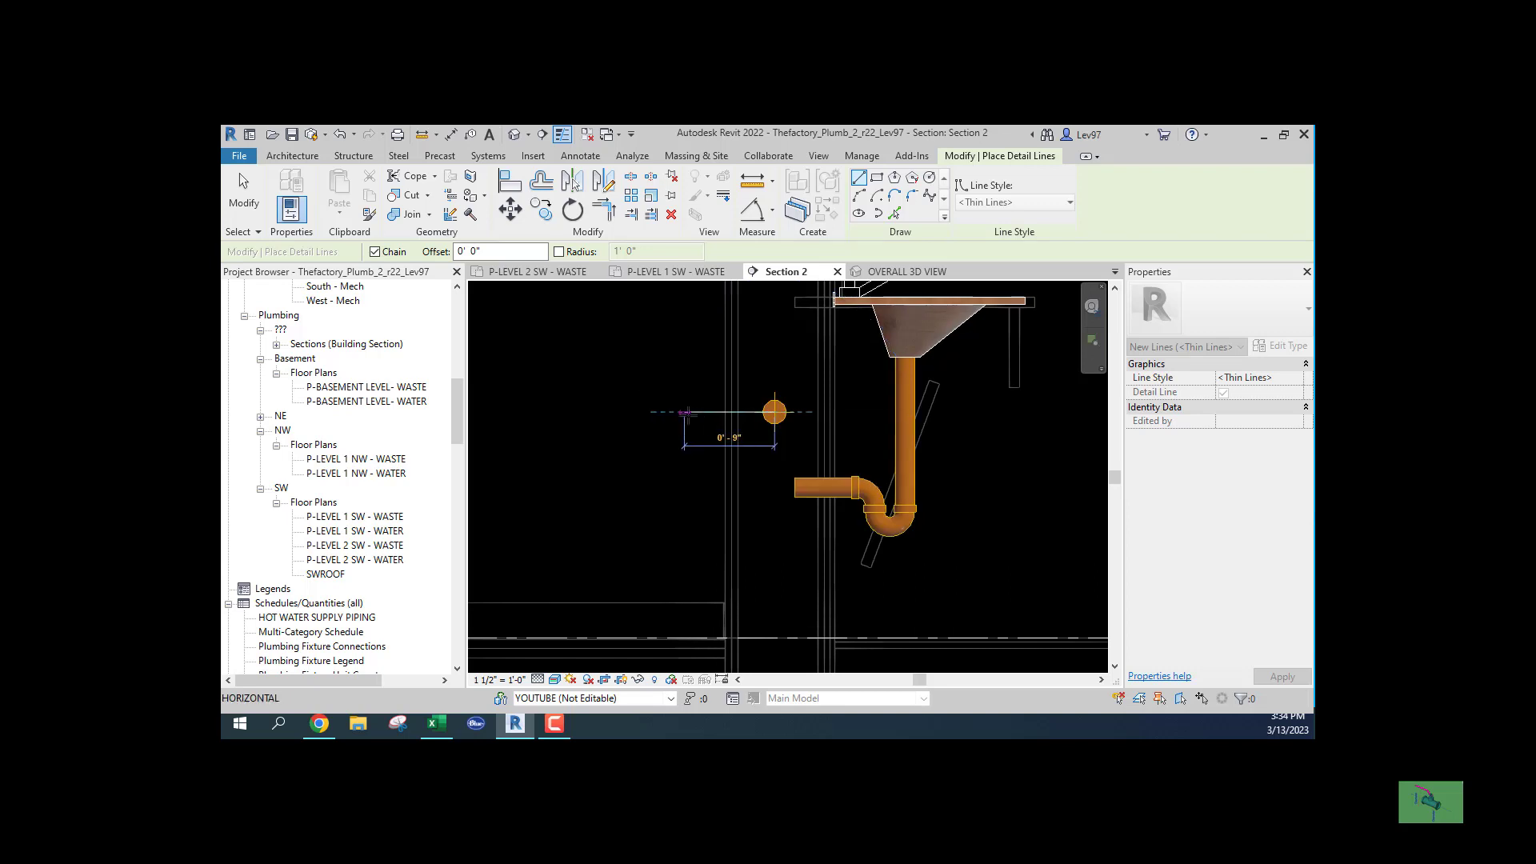
key(Escape)
middle_drag(743, 464, 750, 478)
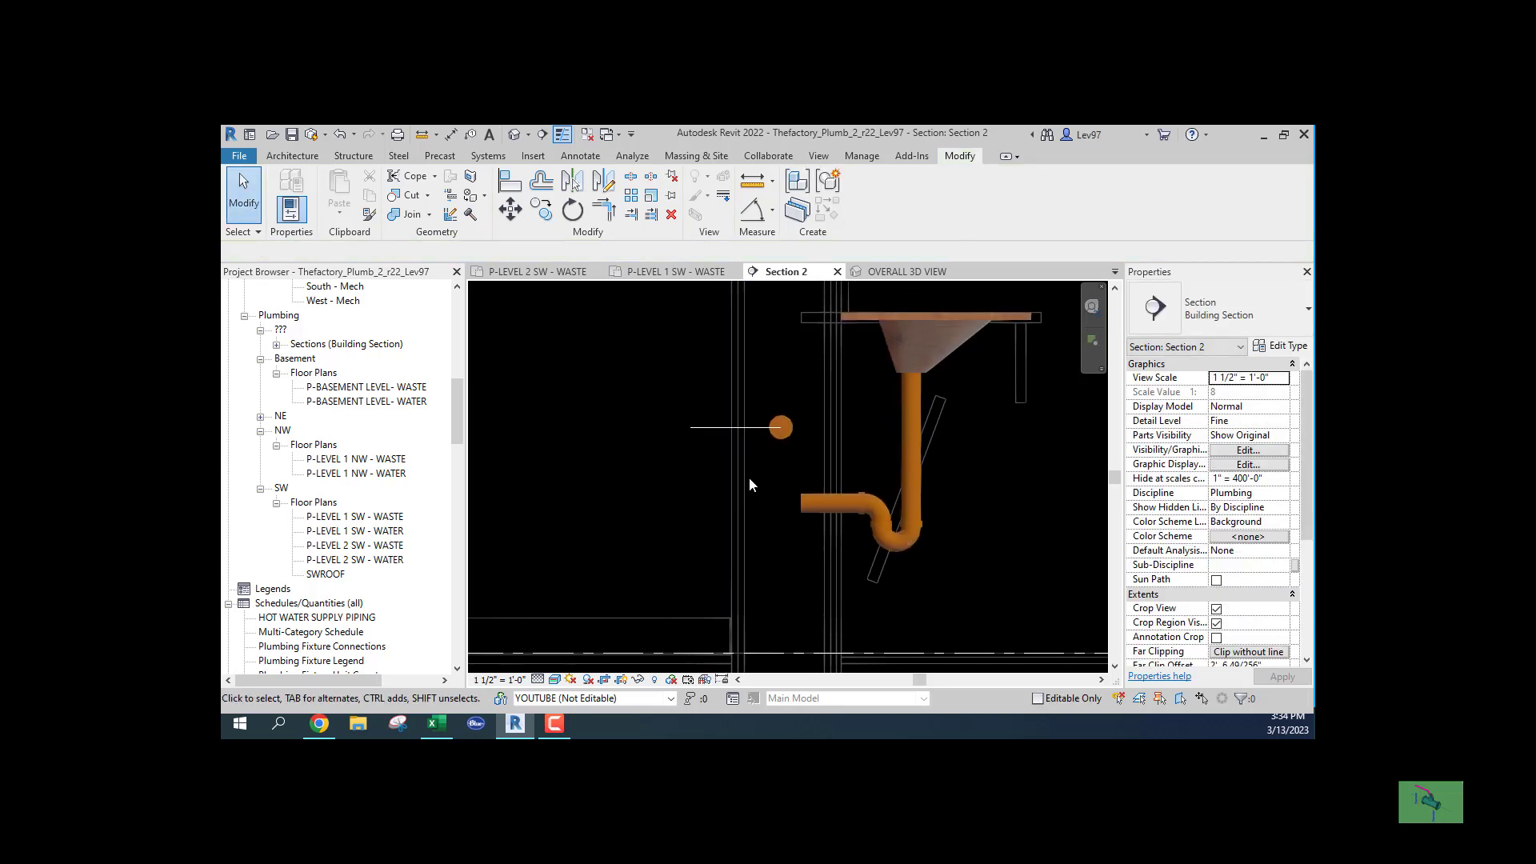
scroll(795, 483, up, 1)
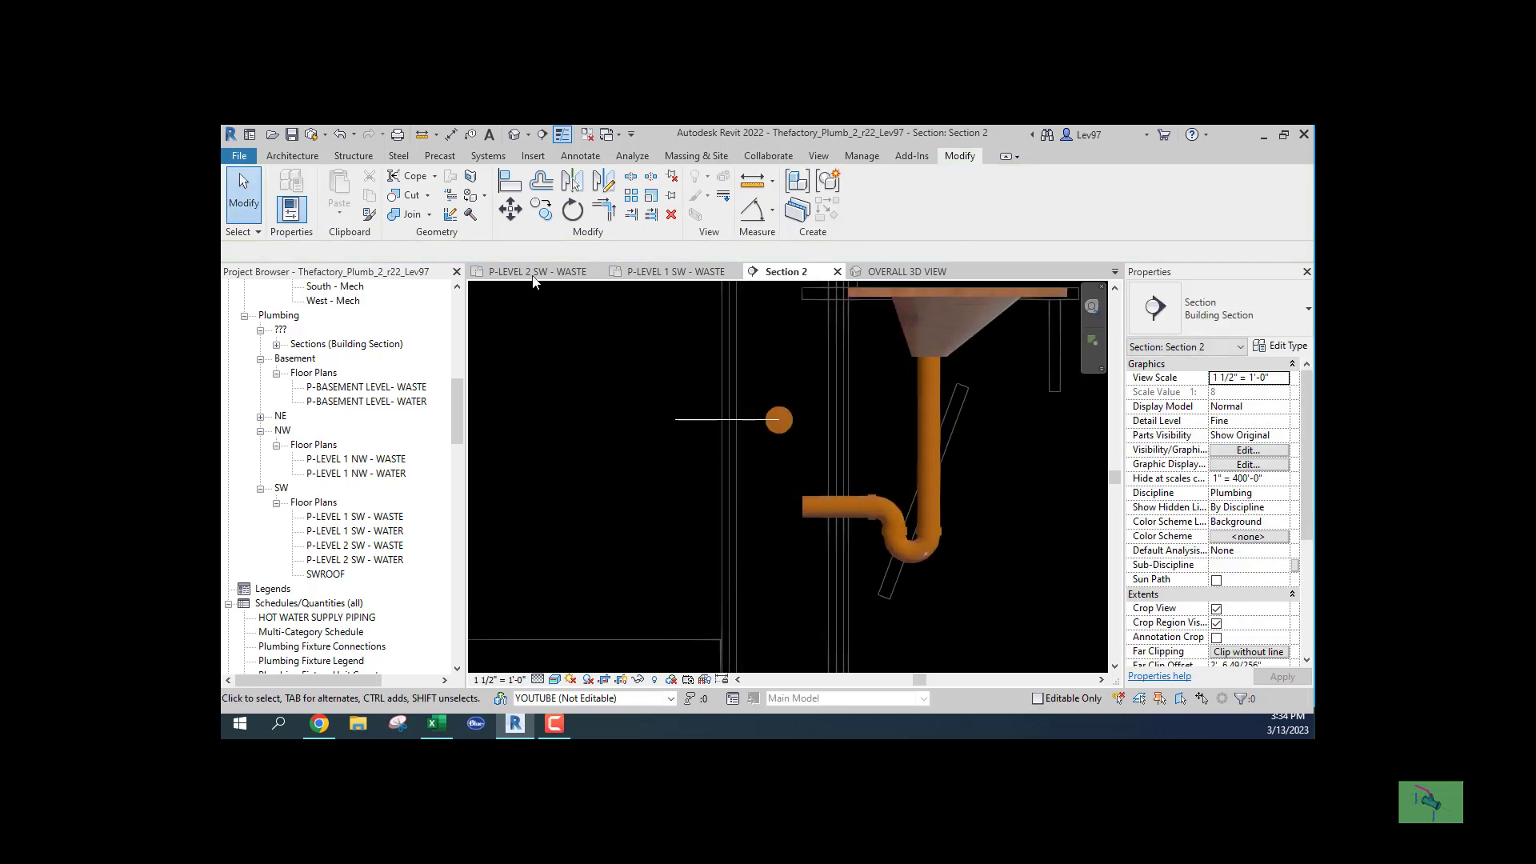
Align the lavatory's horizontal trap drain to the detail line at the chase drain's centre, and delete the line.
click(510, 182)
click(693, 419)
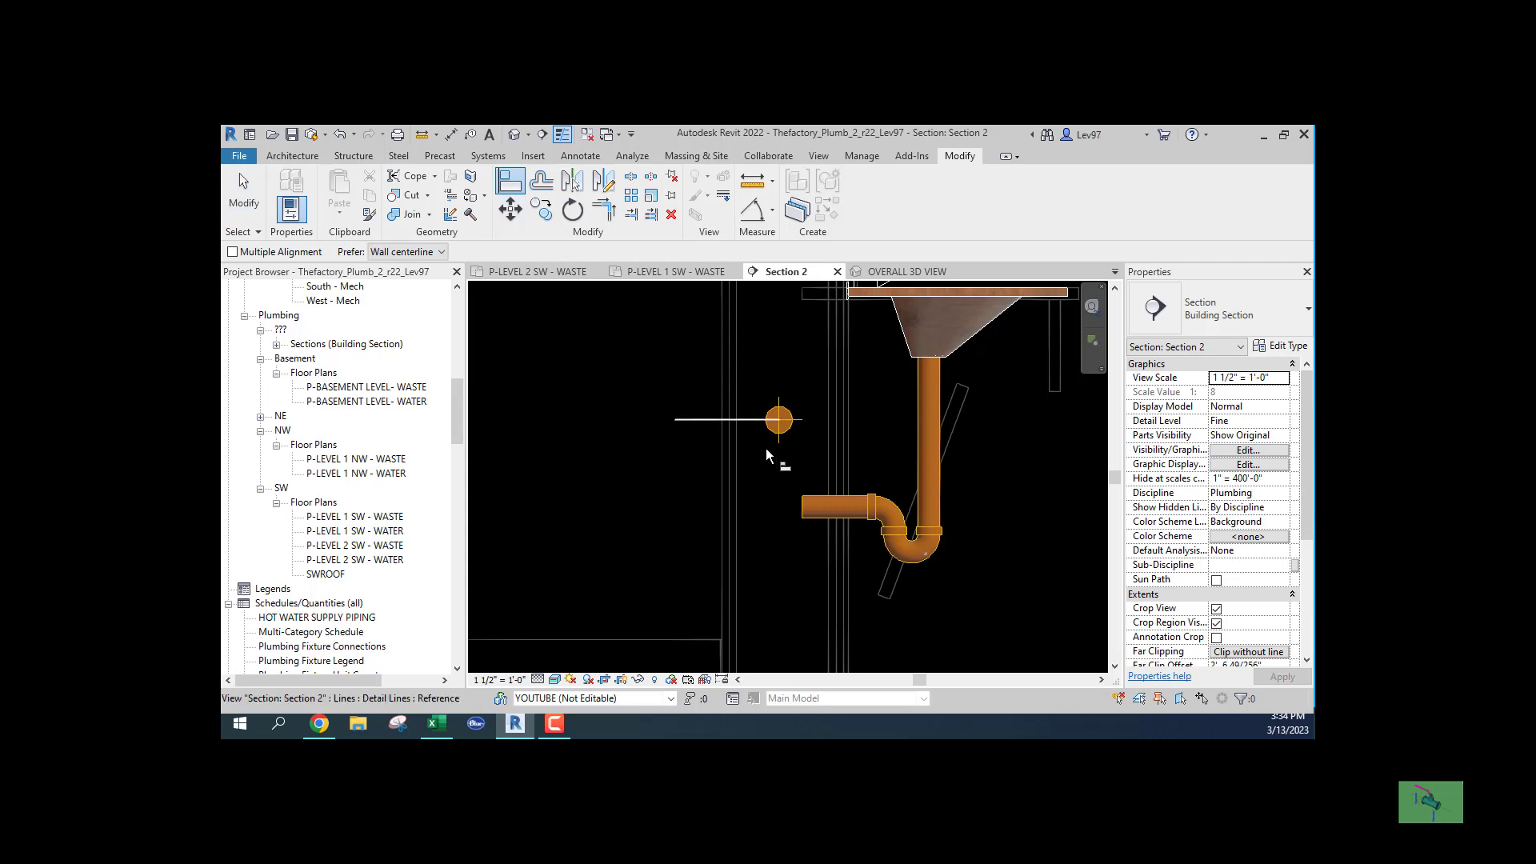
click(820, 504)
key(Escape)
key(Escape)
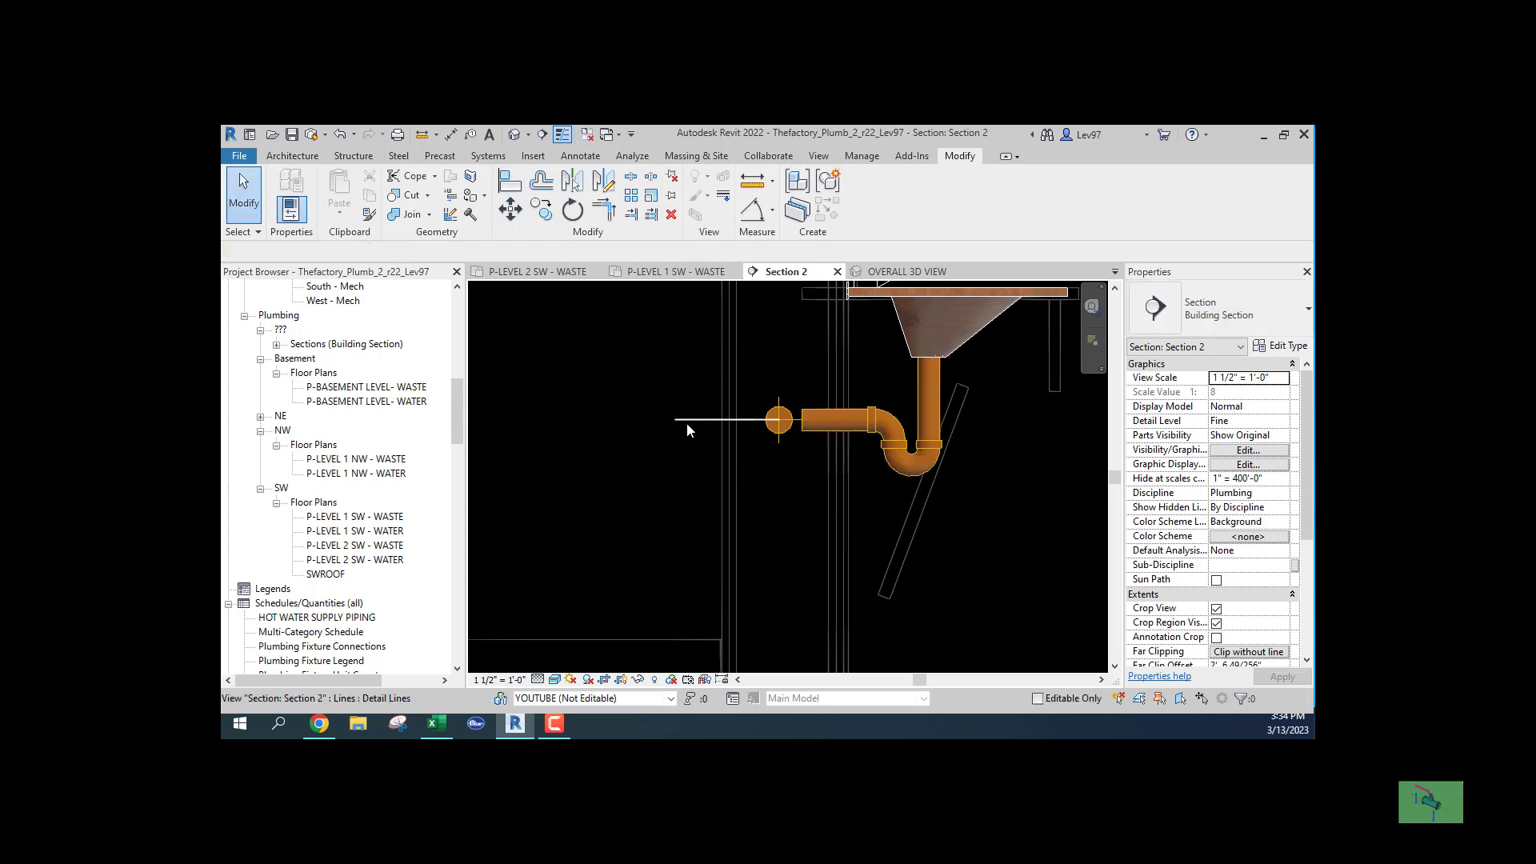
click(687, 420)
key(Delete)
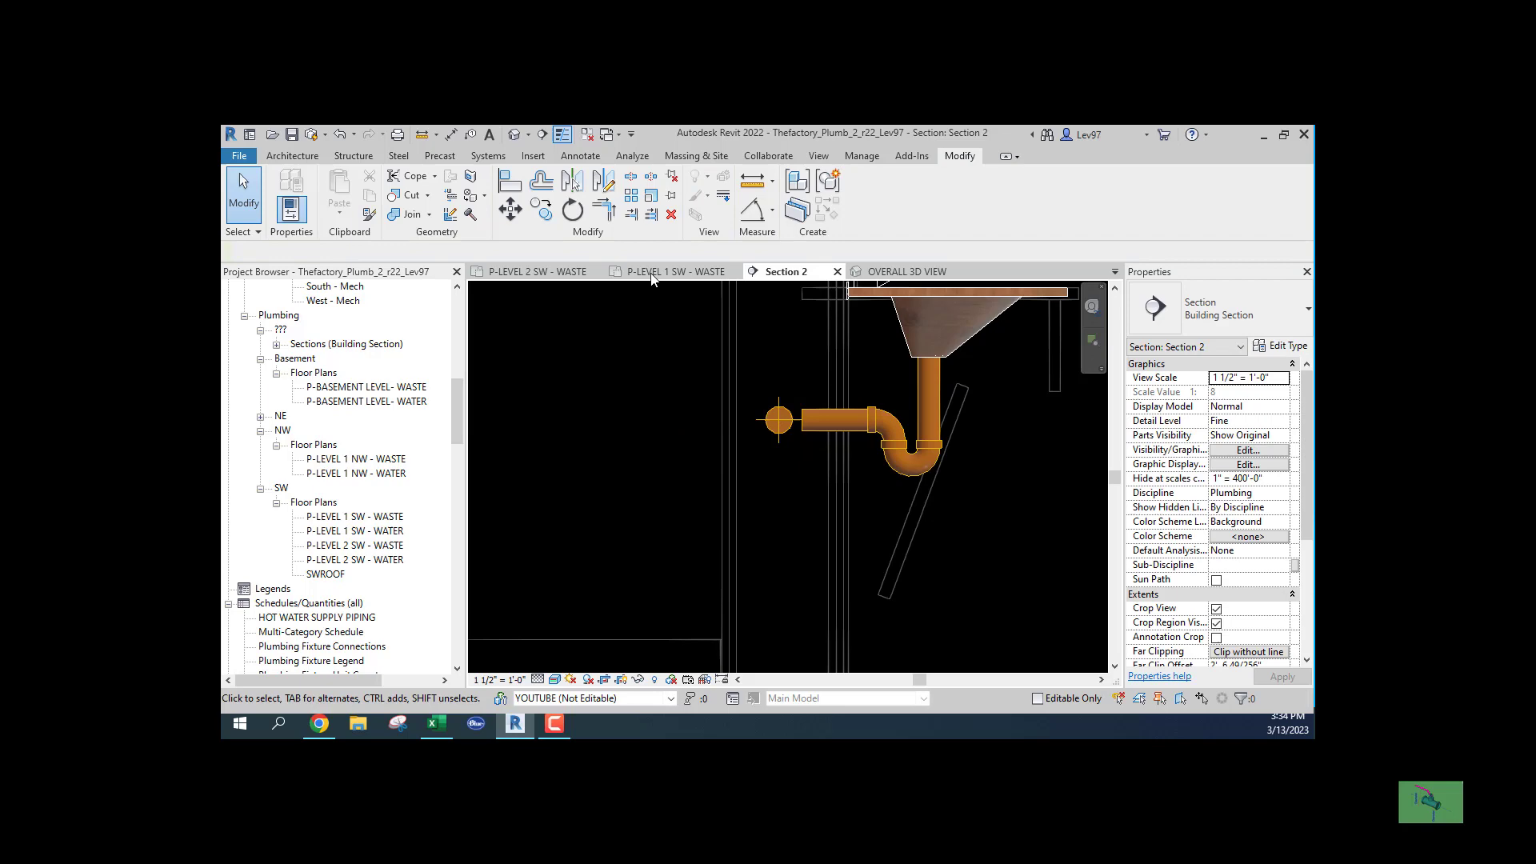
Move the Section 2 line on the Level 2 SW waste plan to the next lavatory and open Section 2.
click(545, 272)
middle_drag(658, 605, 642, 443)
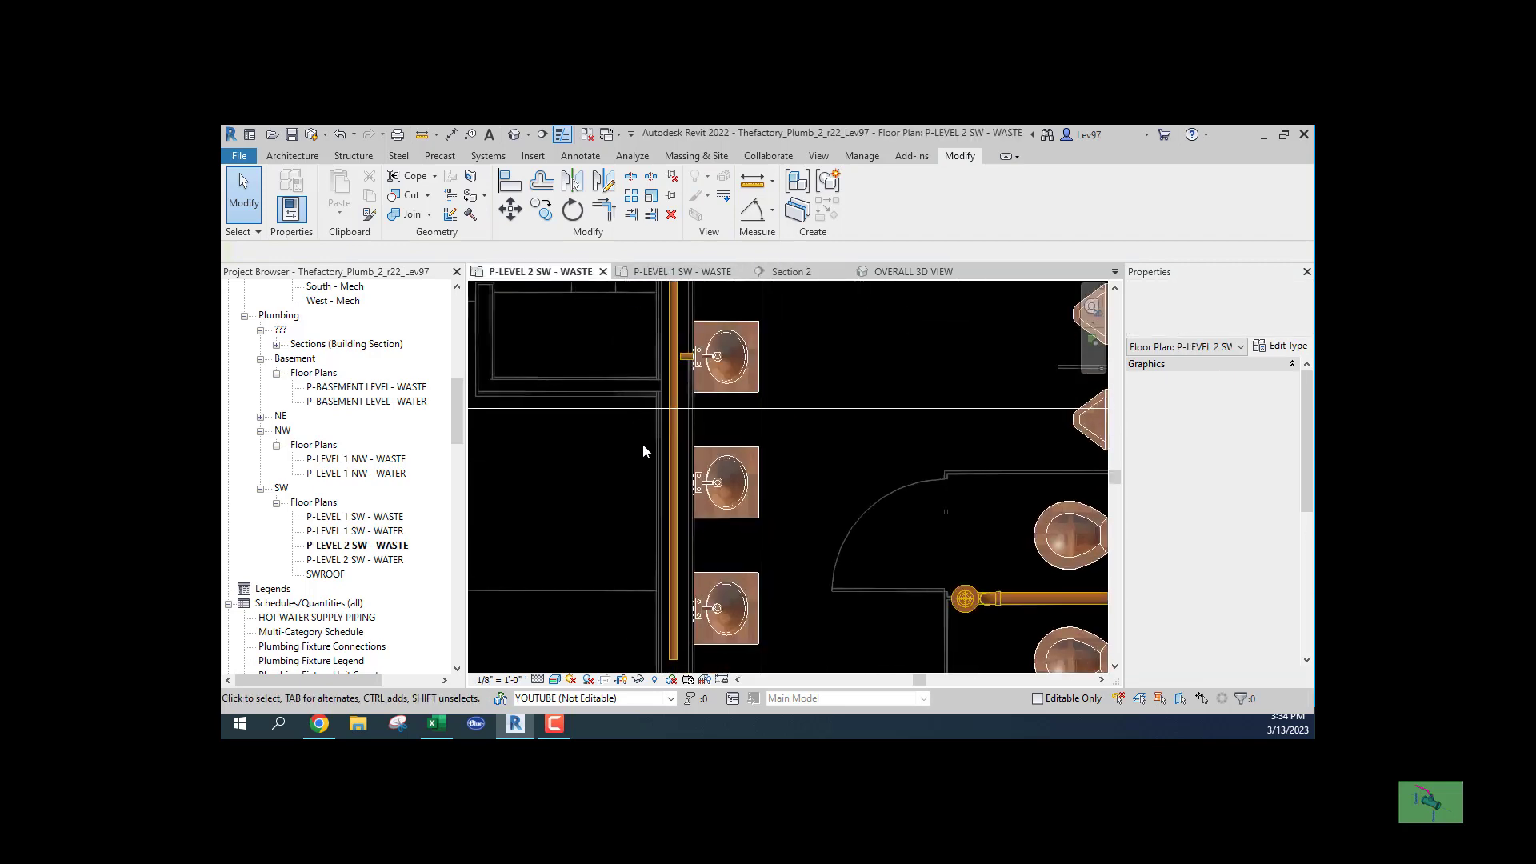
click(631, 410)
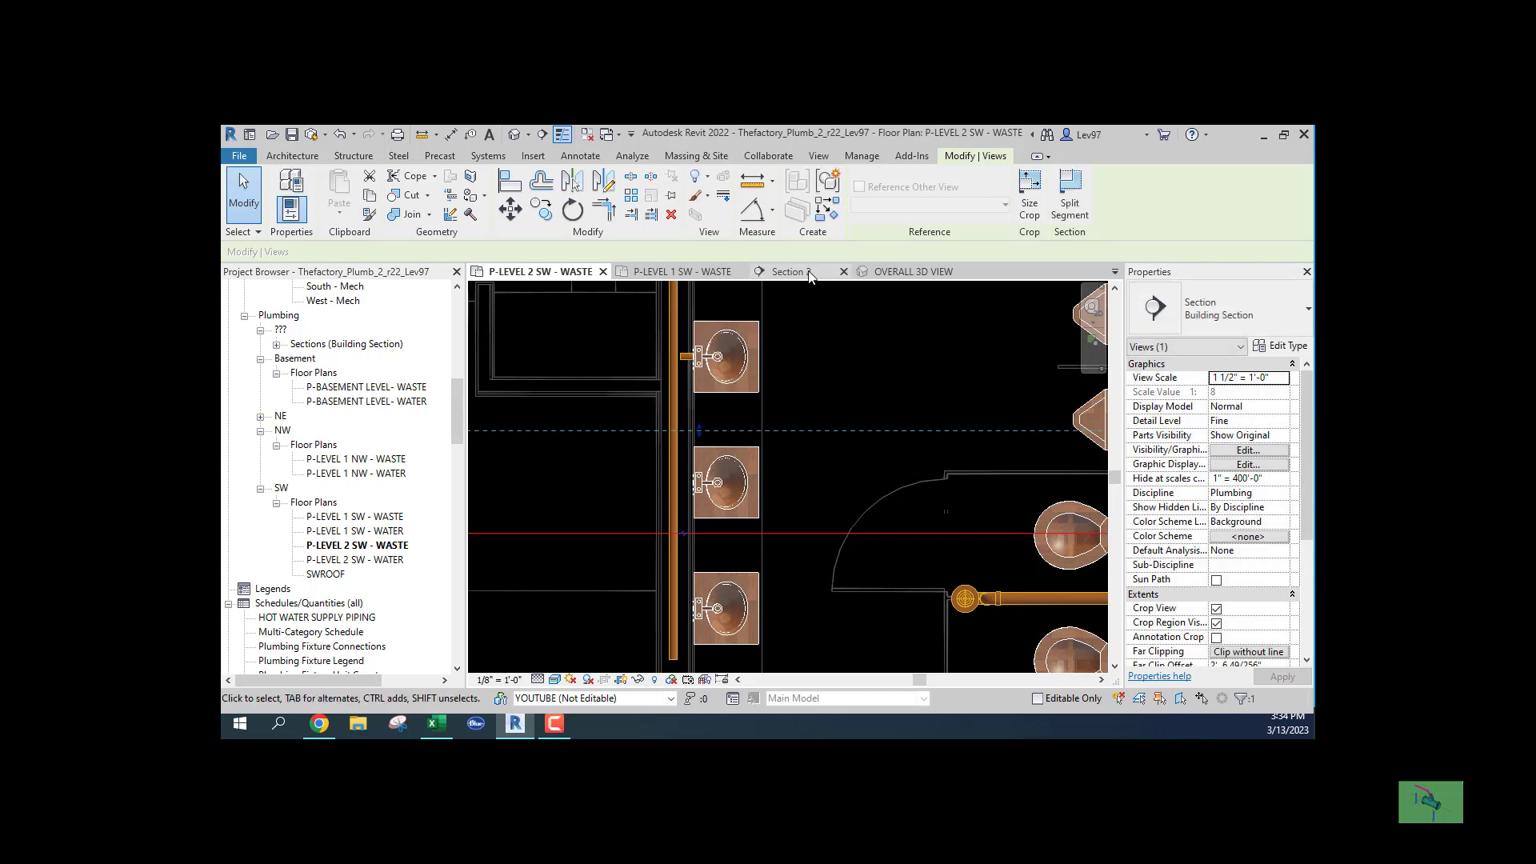
click(788, 272)
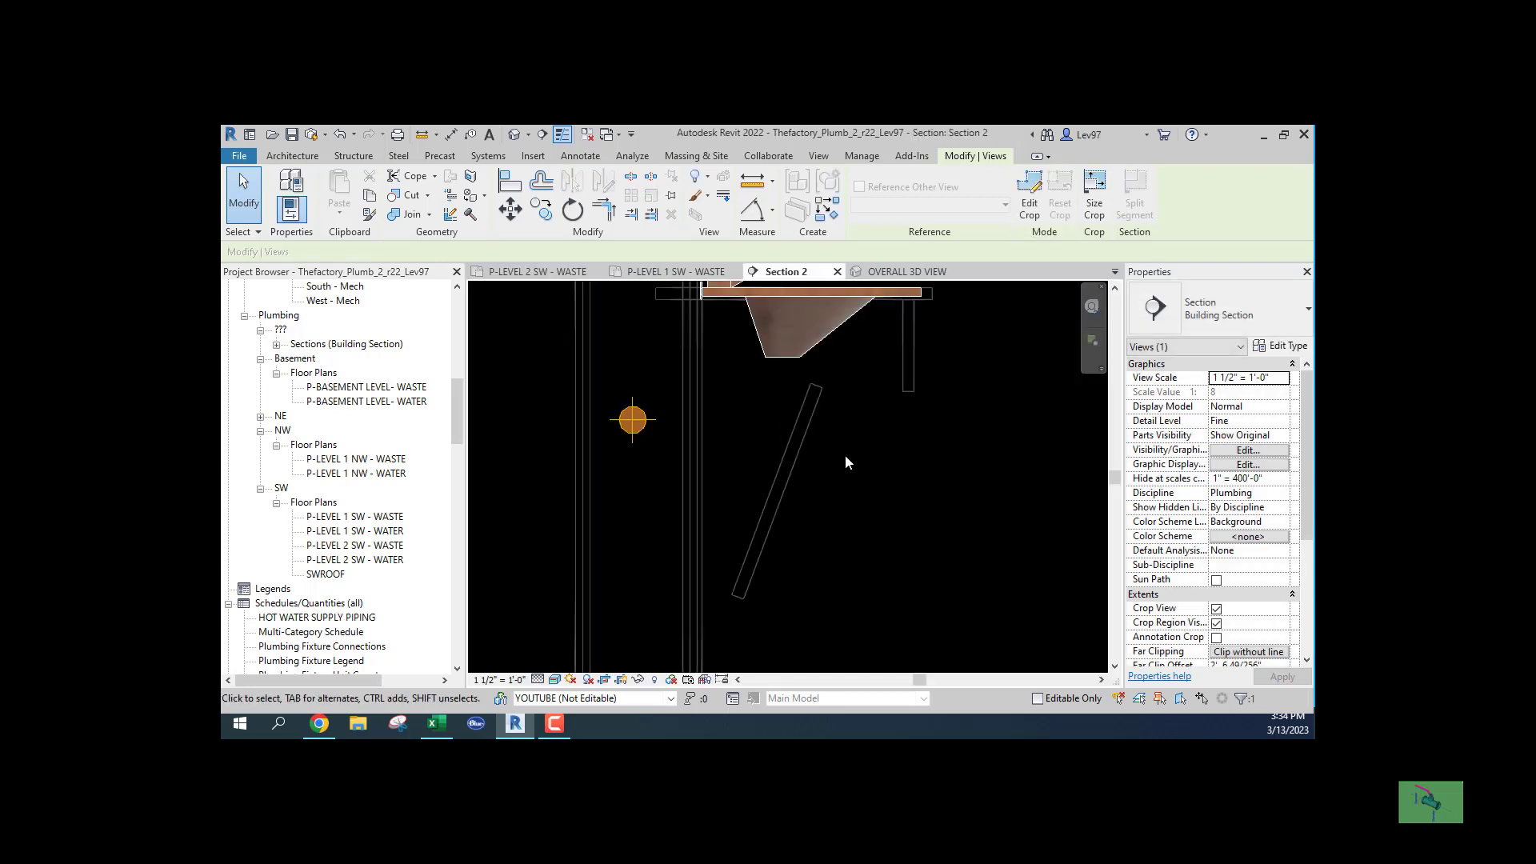
Draw a 1 1/2" drain from this lavatory's outlet down to 1' 5" and horizontally through the wall into the chase.
click(770, 362)
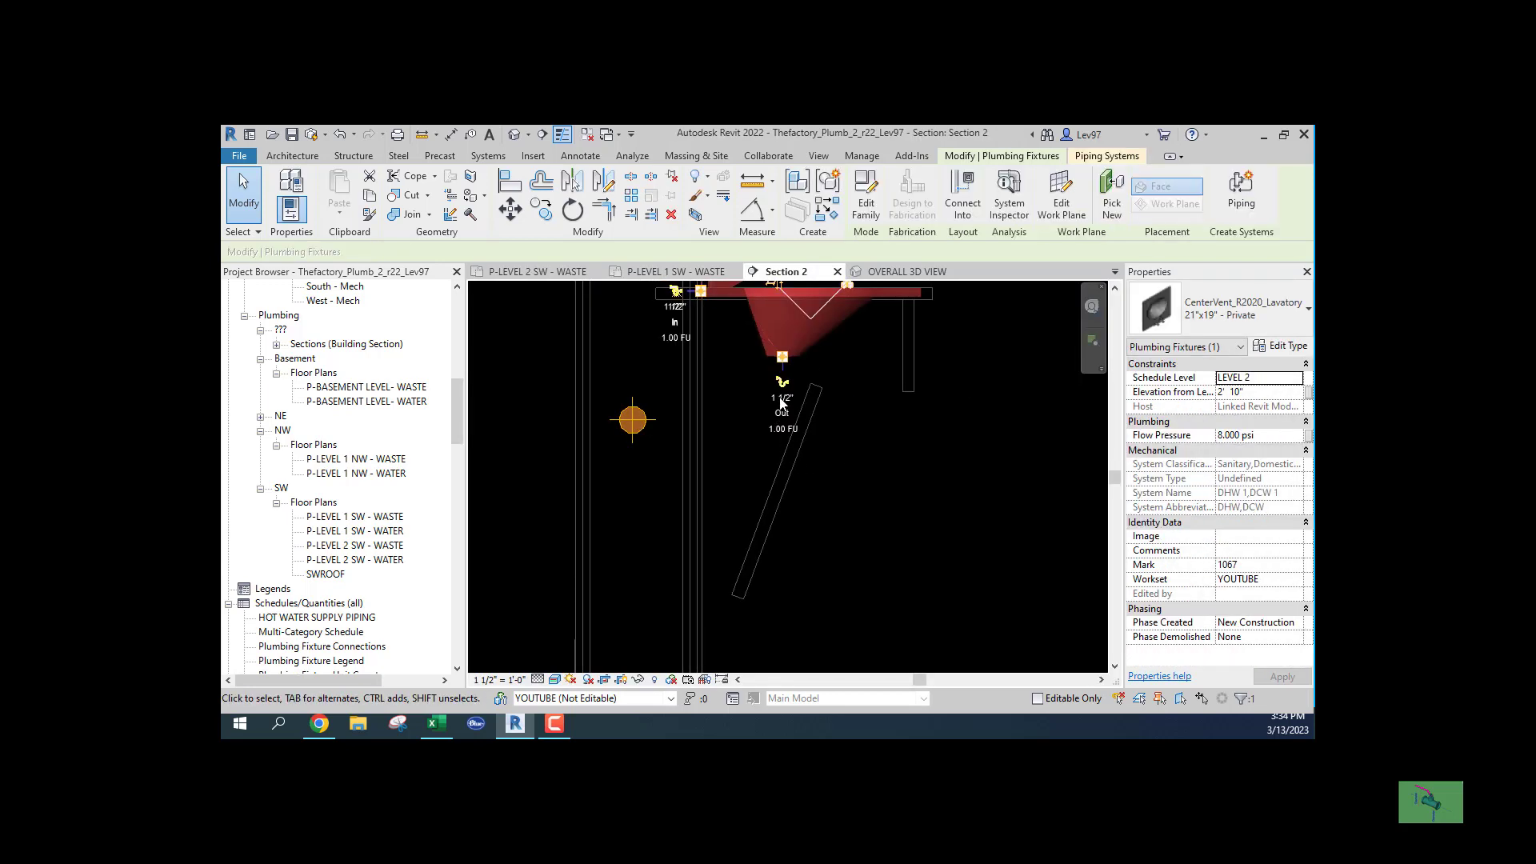
click(783, 383)
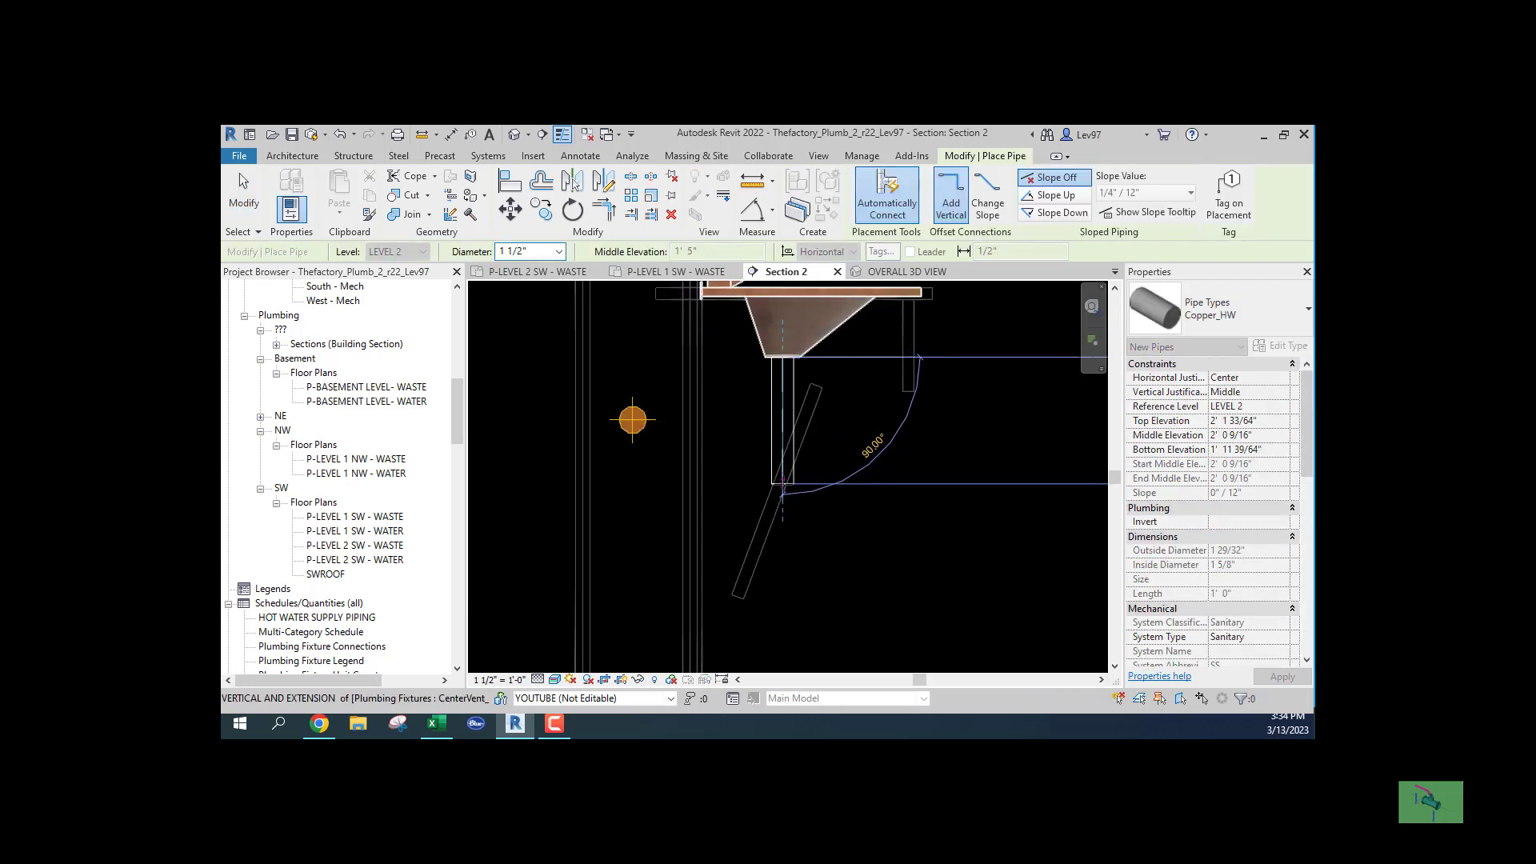
click(783, 485)
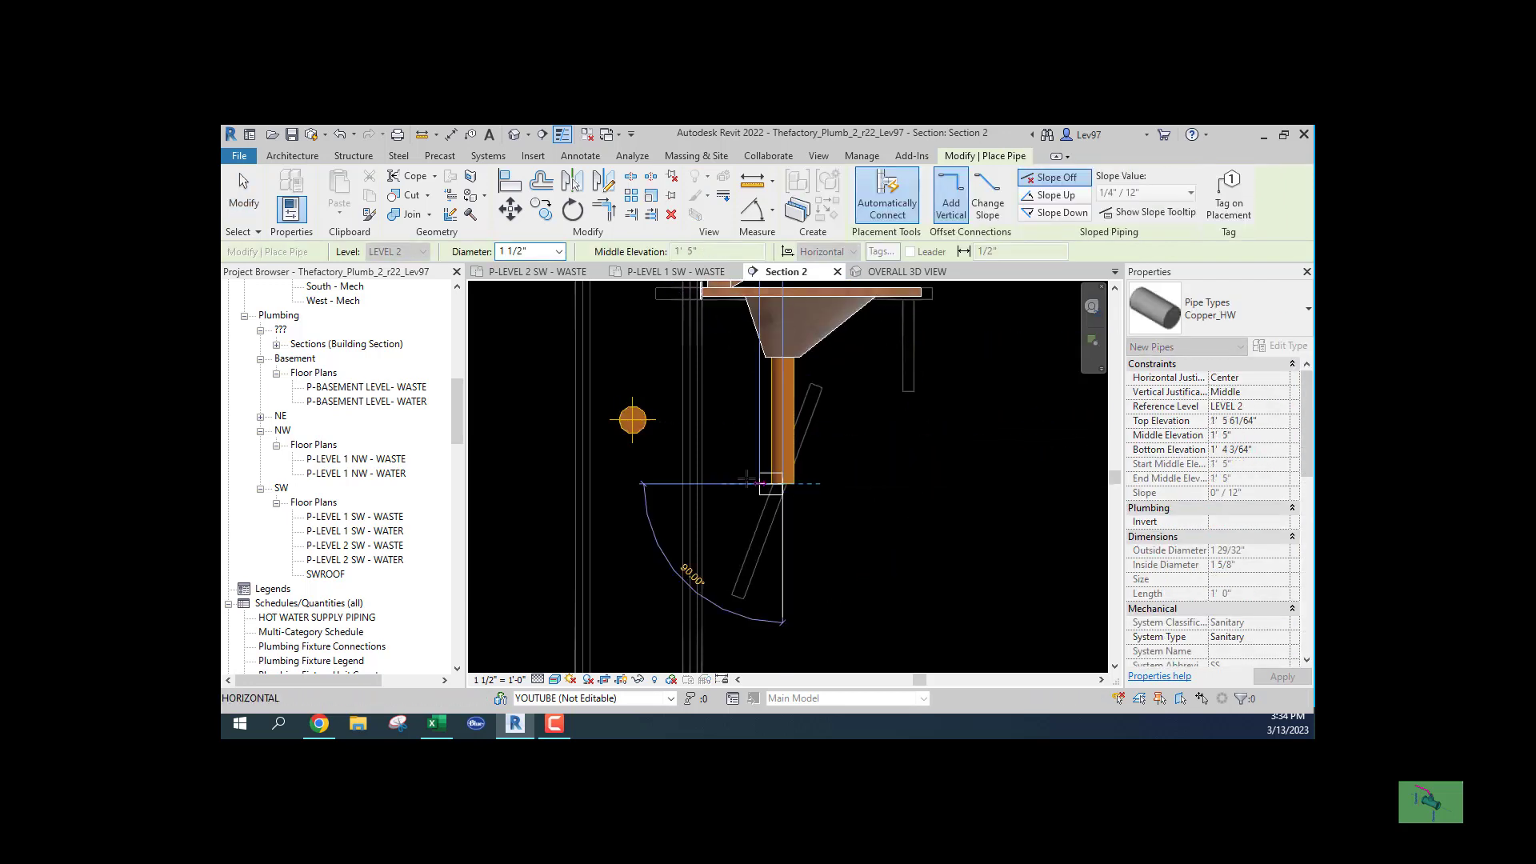
click(664, 484)
key(Escape)
key(Escape)
Replace the new drain's elbow with the R20_Trap P - PVC - Sch 40 - DWV fitting and set the horizontal pipe's diameter to 2".
click(771, 478)
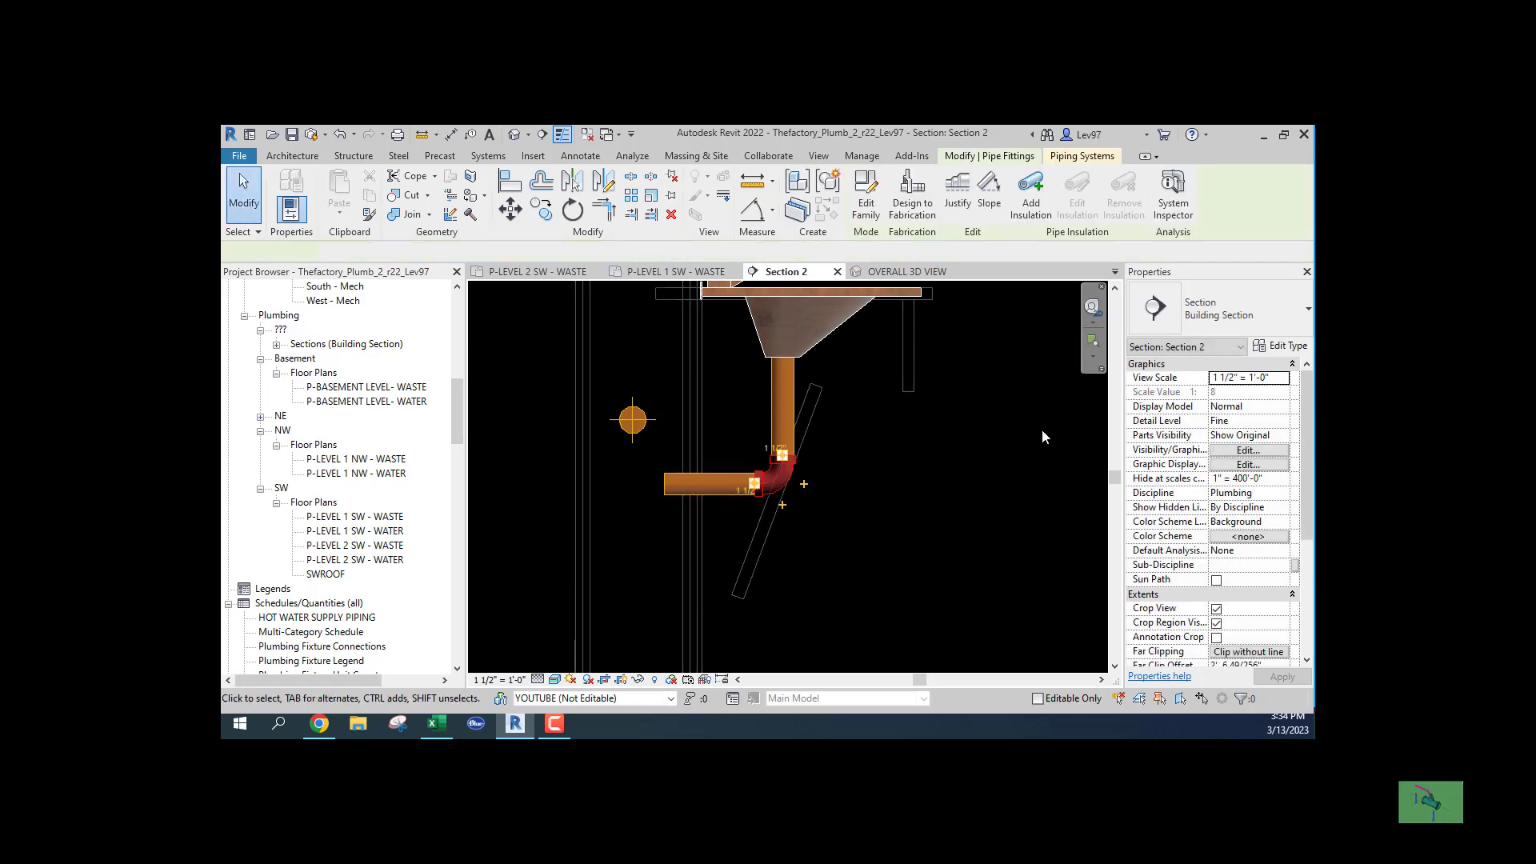
click(1262, 312)
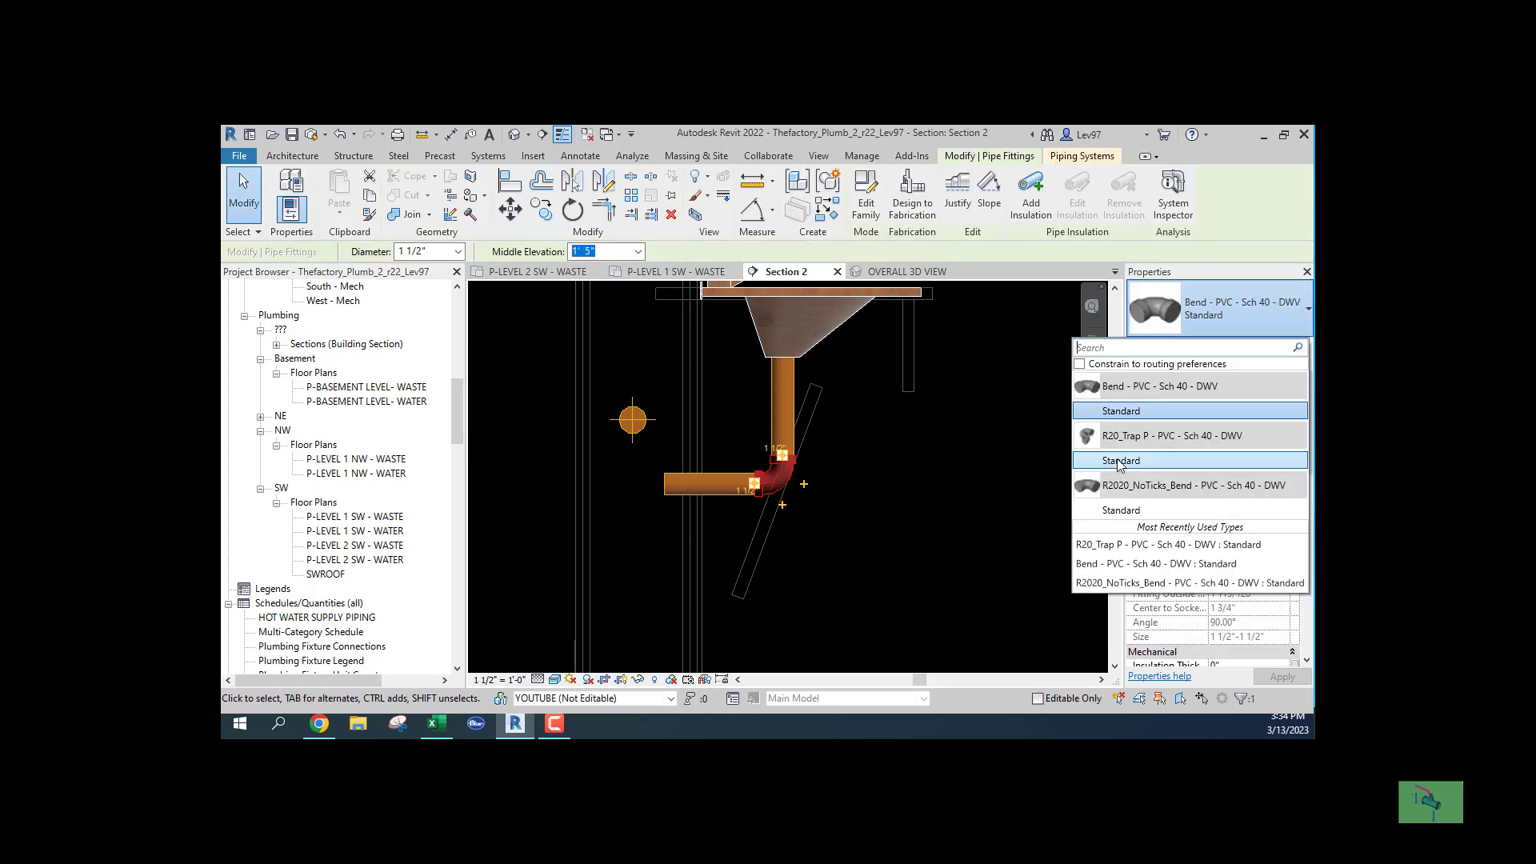
click(1118, 462)
click(676, 484)
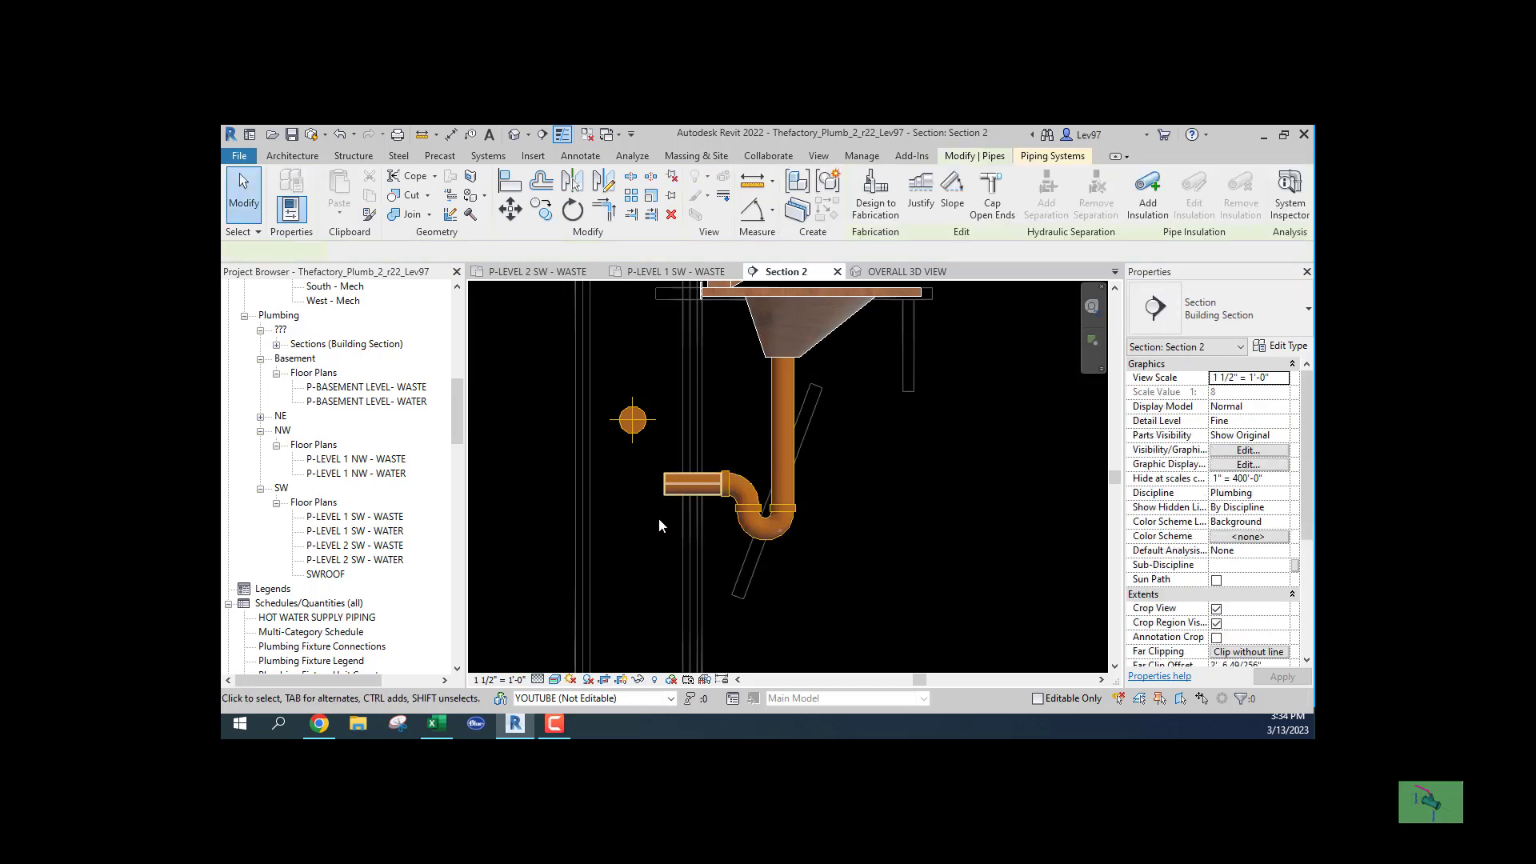
click(425, 251)
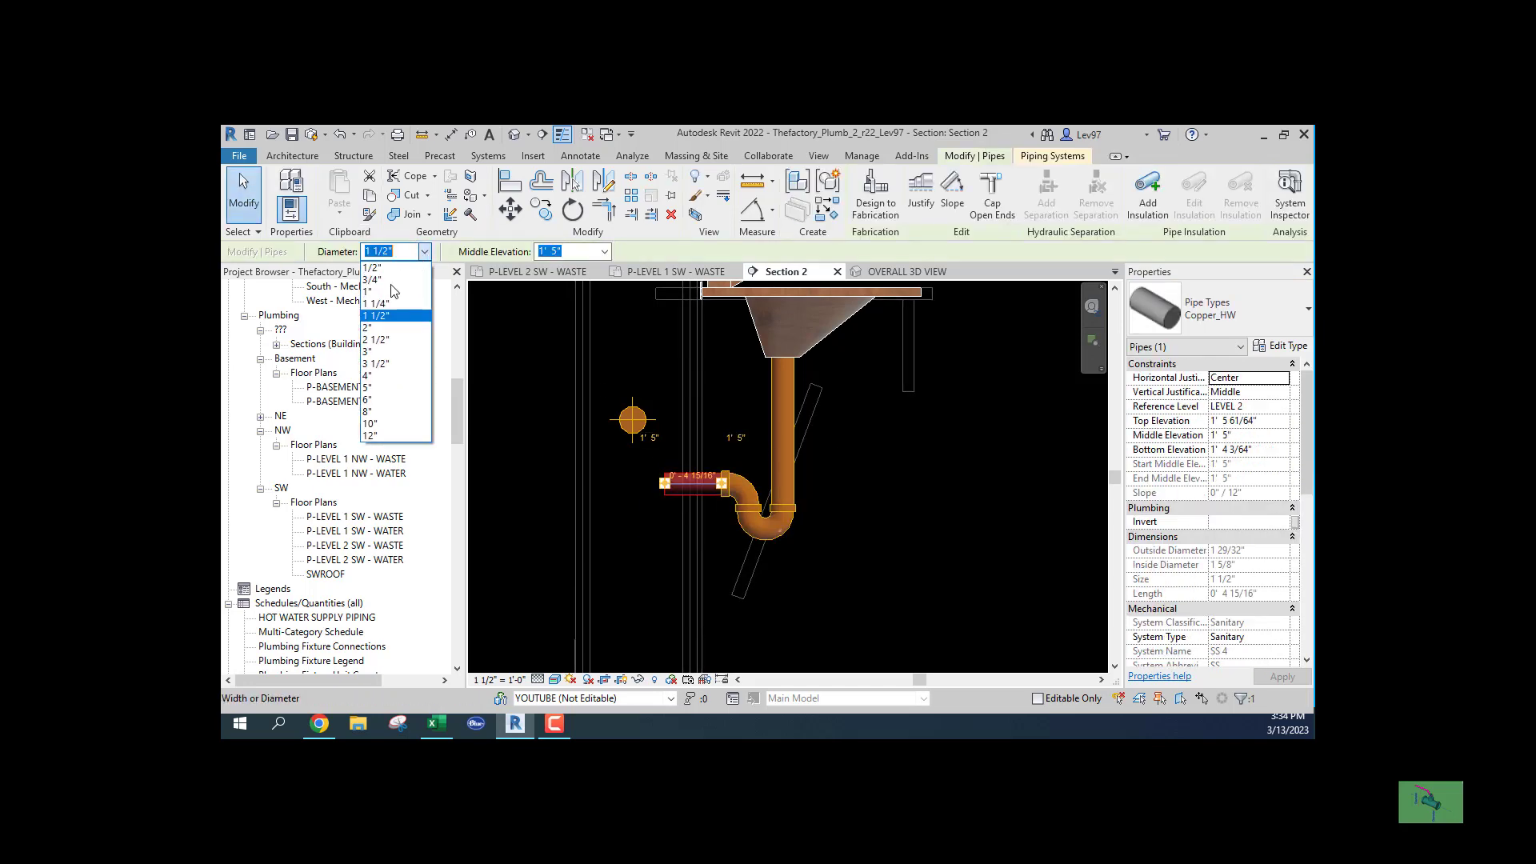
click(395, 329)
click(581, 343)
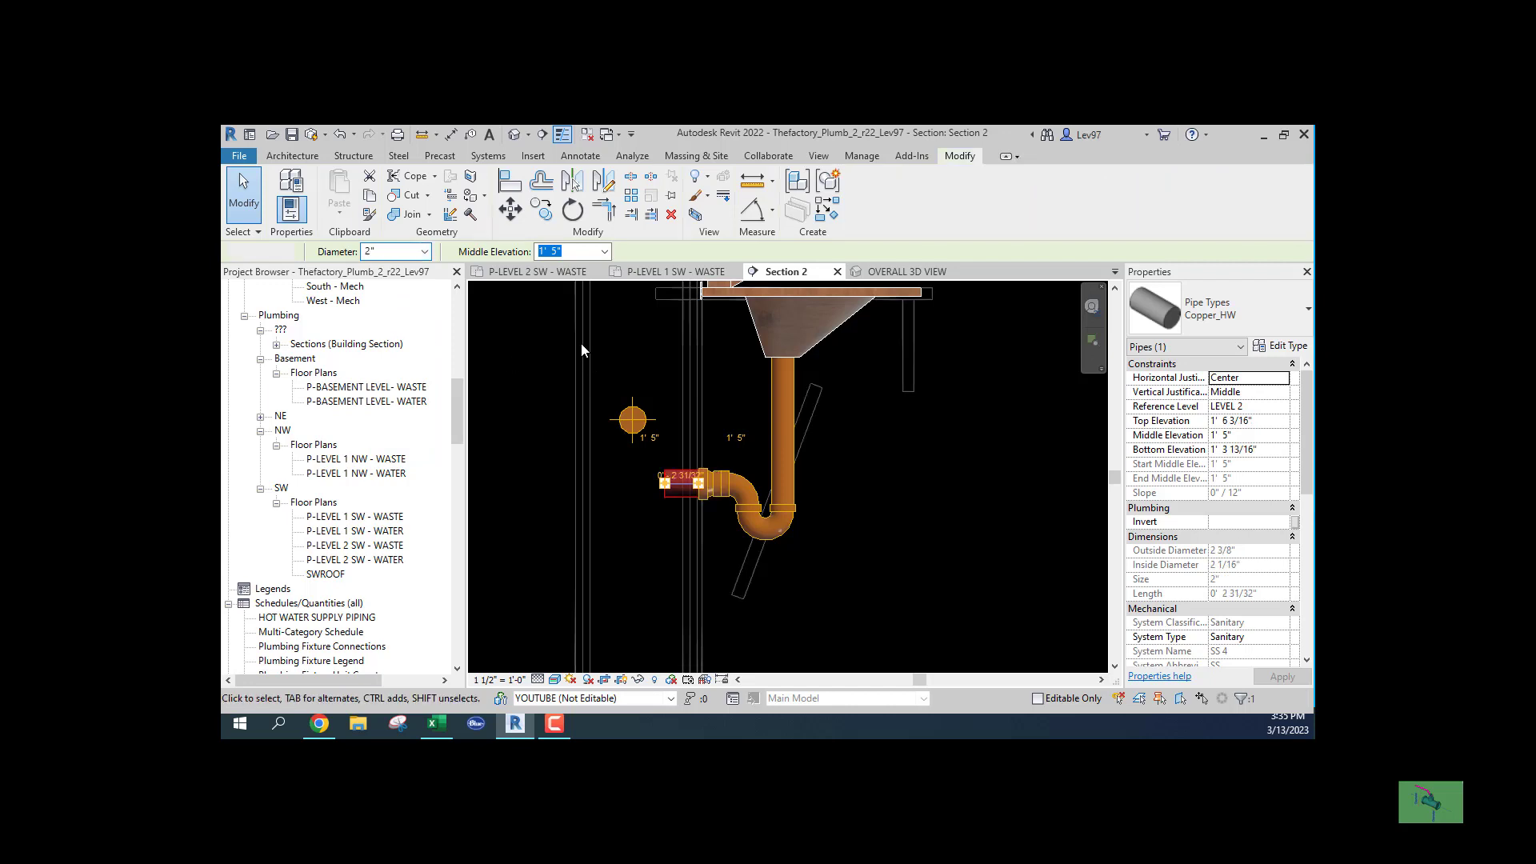
On the Level 2 SW waste plan, set the first lavatory's horizontal drain diameter to 2".
click(524, 273)
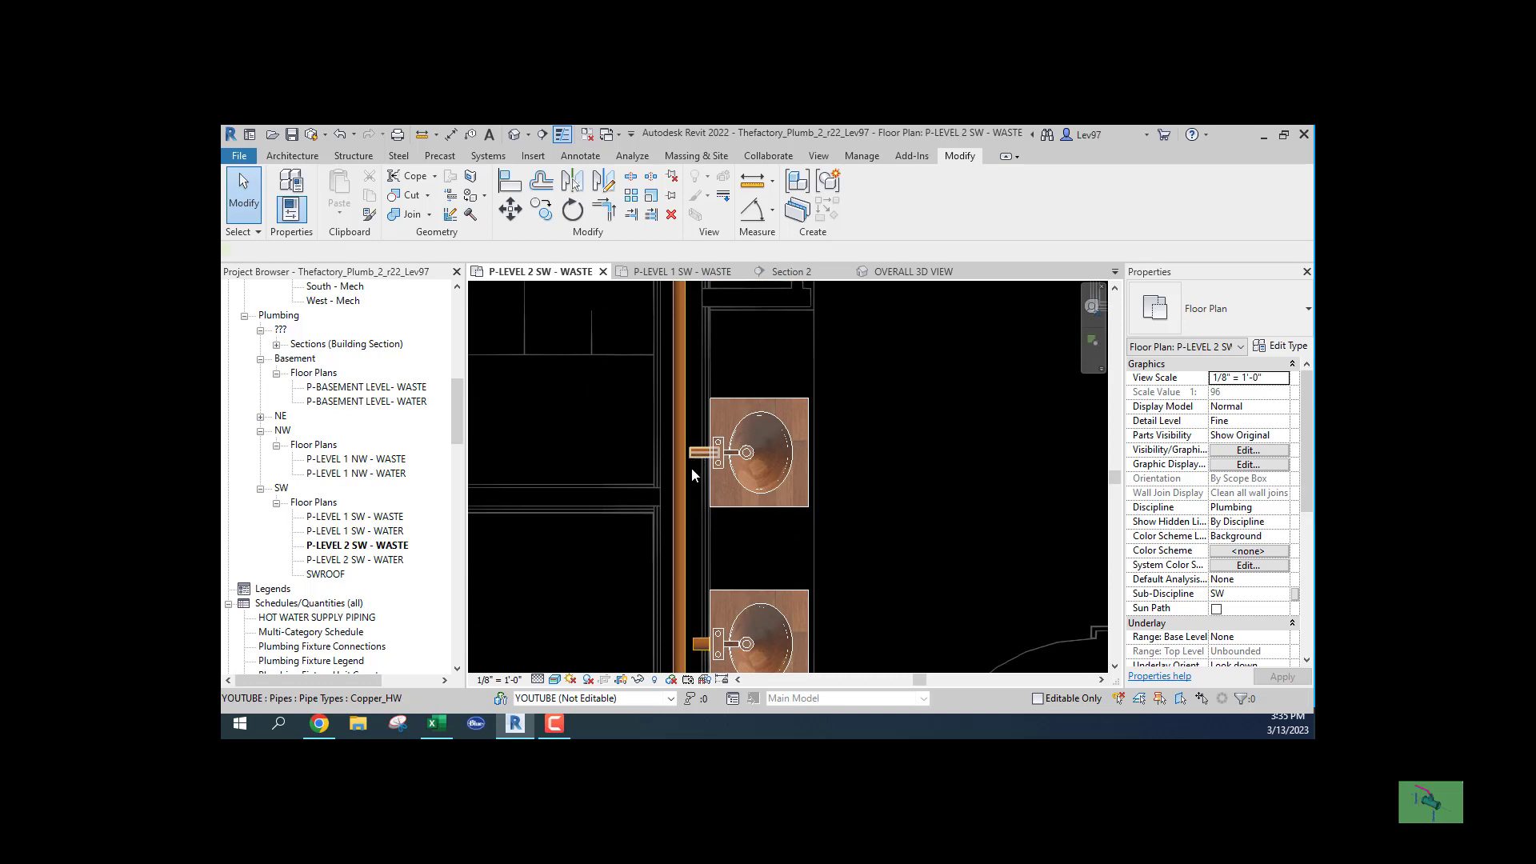
click(693, 468)
click(425, 252)
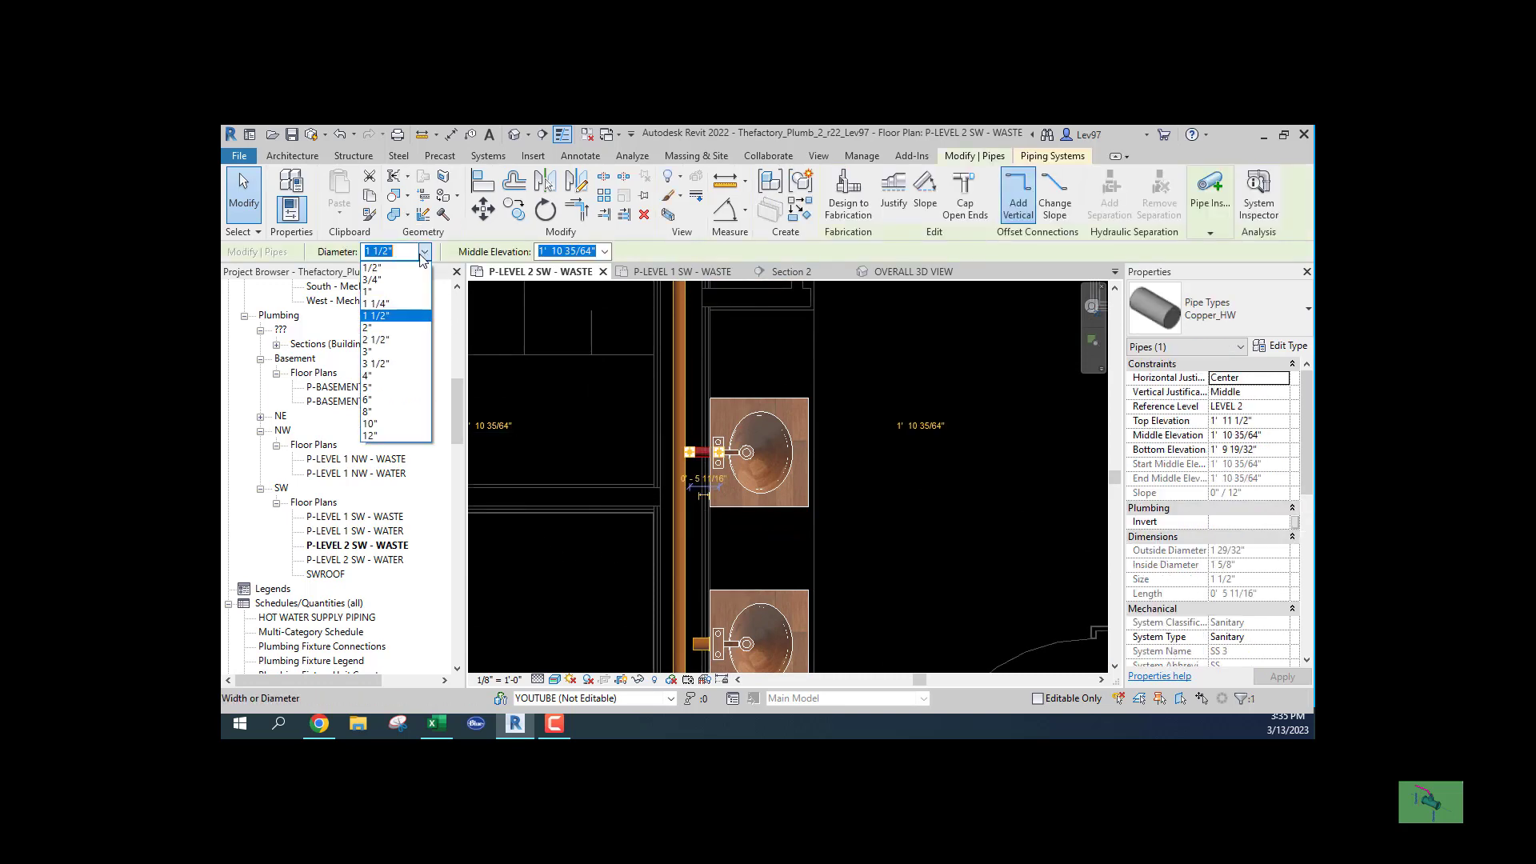
click(391, 328)
key(Escape)
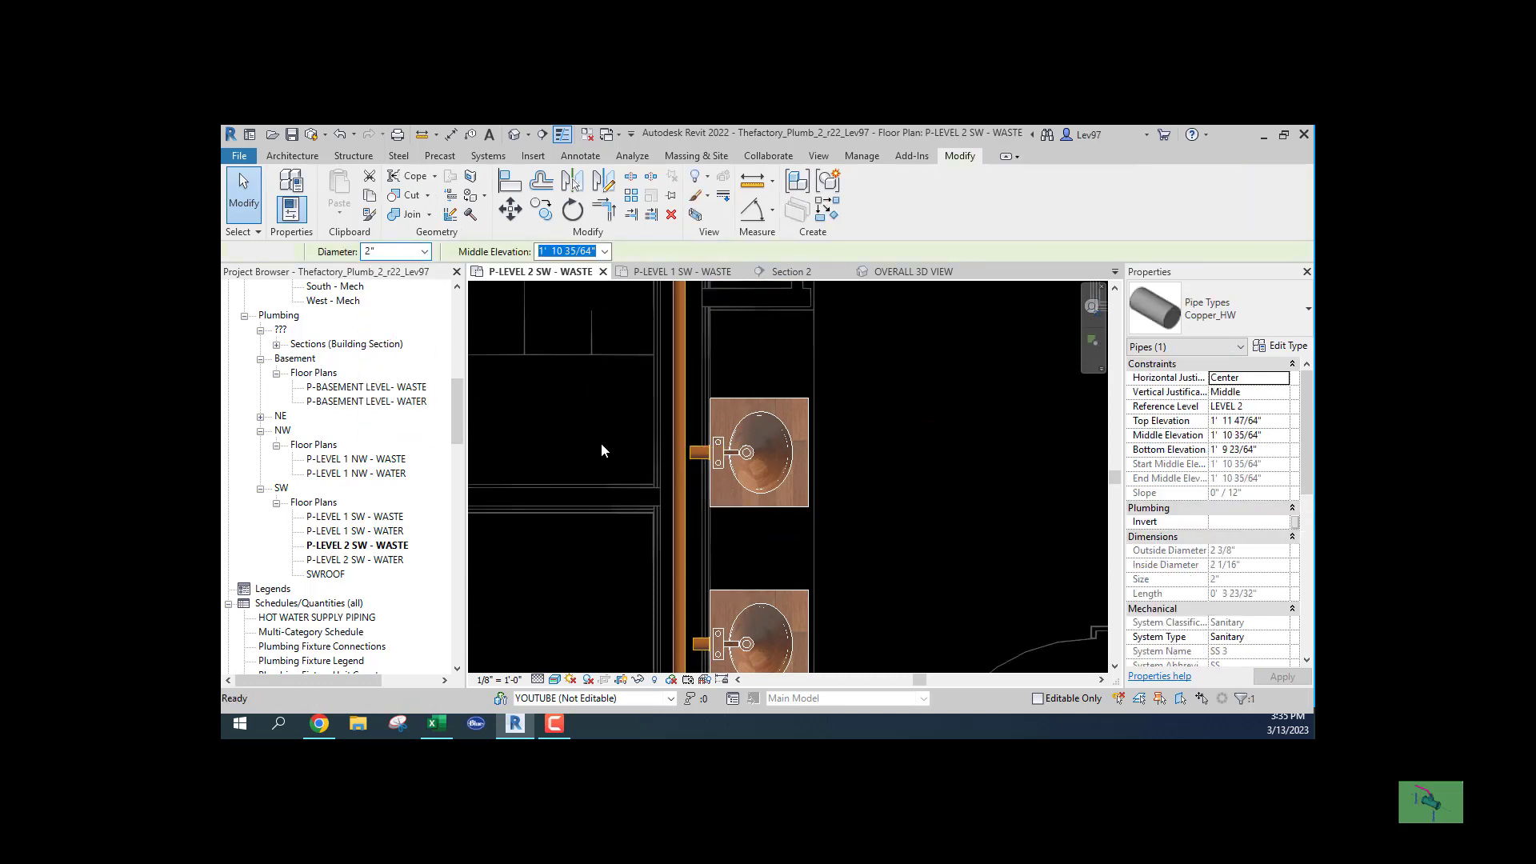
Move the Section 2 line to the last lavatory in the row and open Section 2.
middle_drag(601, 444, 610, 290)
scroll(627, 444, down, 2)
middle_drag(641, 381, 650, 269)
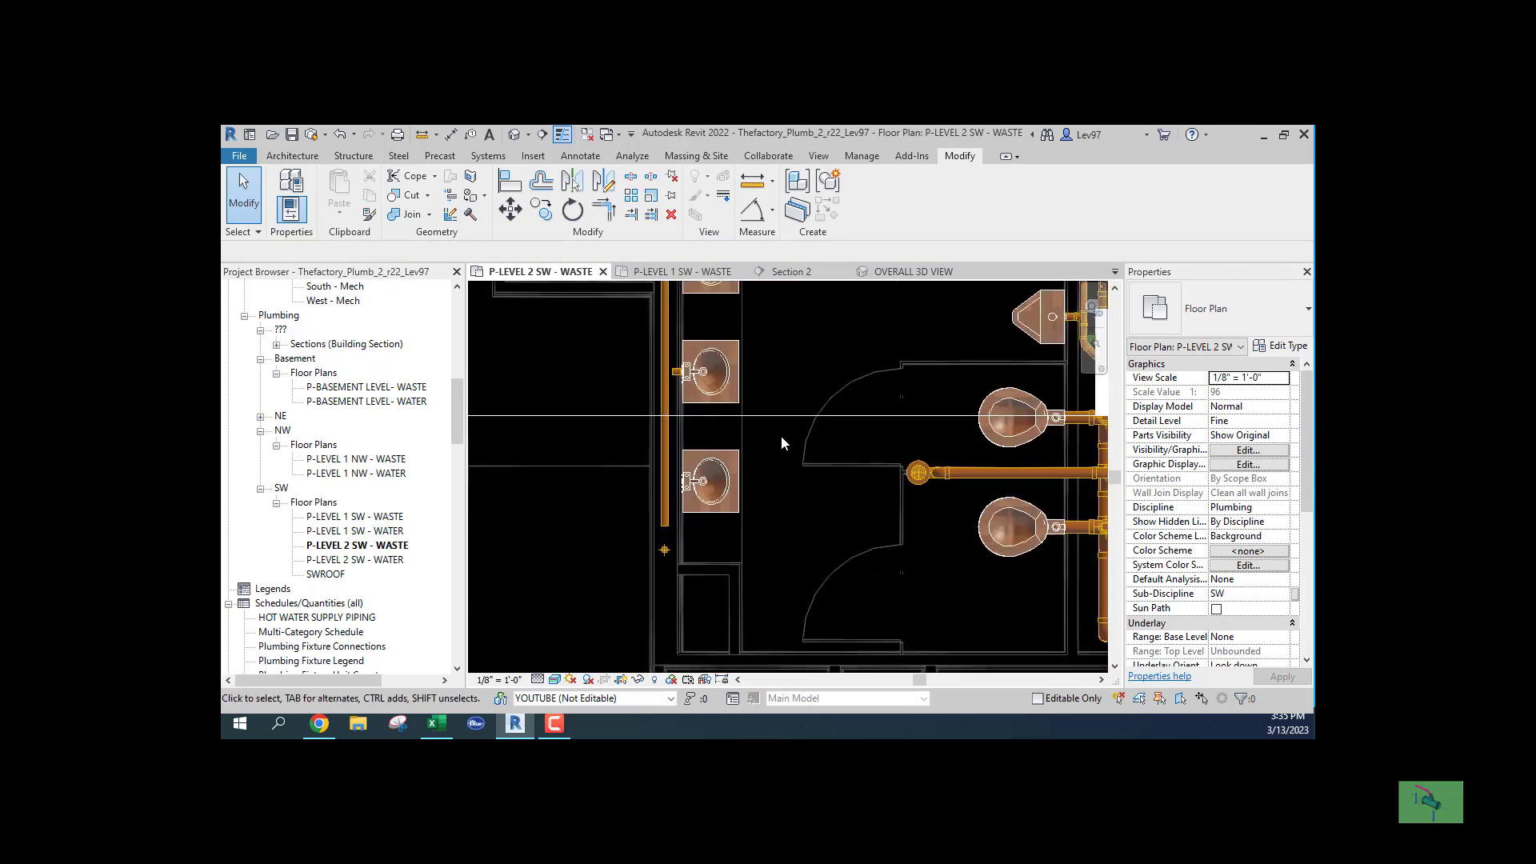
click(788, 417)
drag(776, 433, 777, 516)
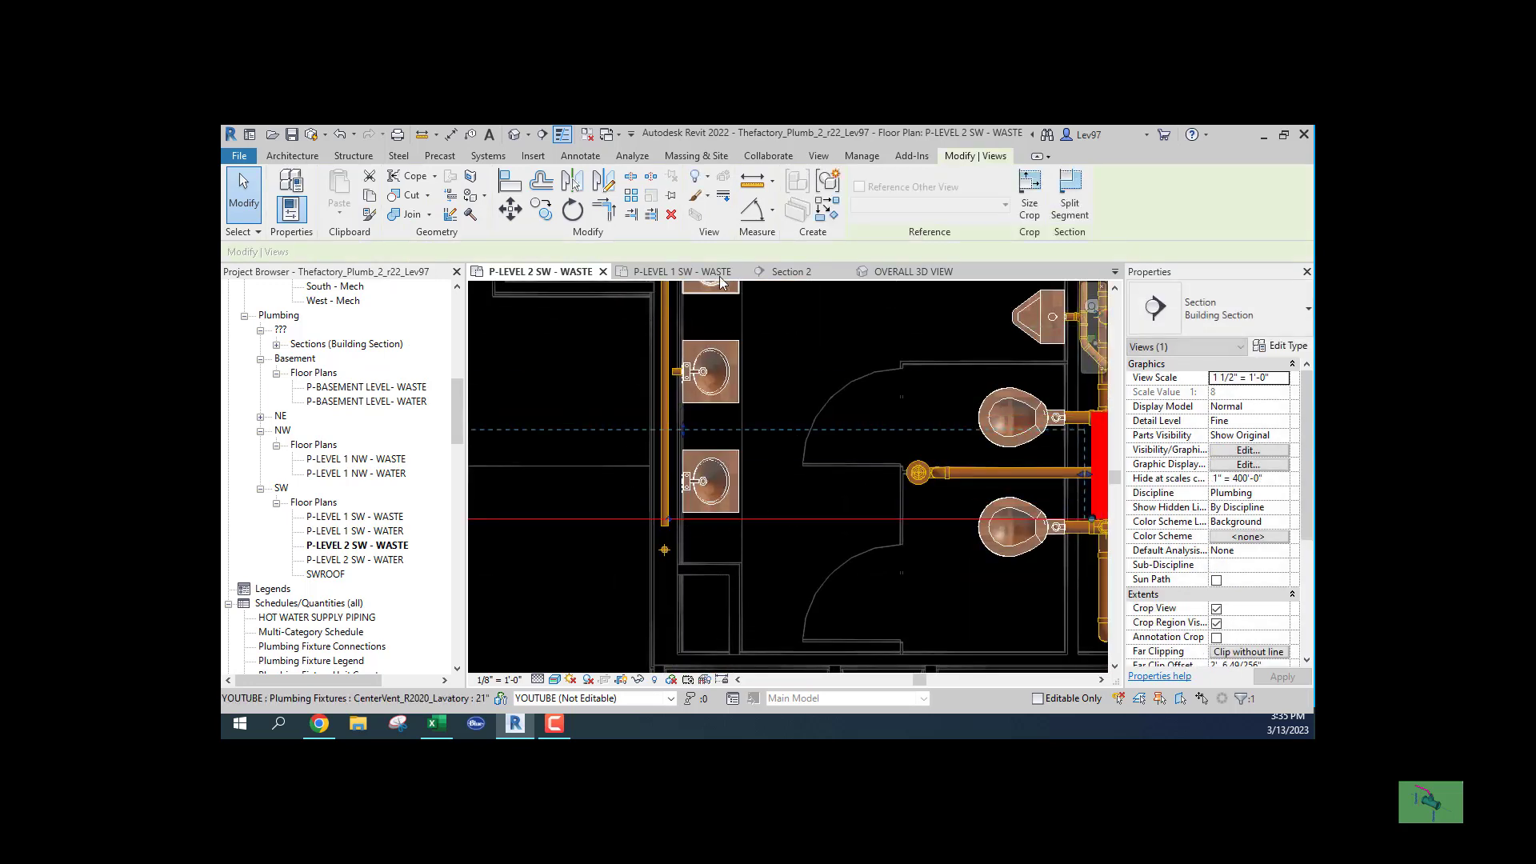
click(794, 276)
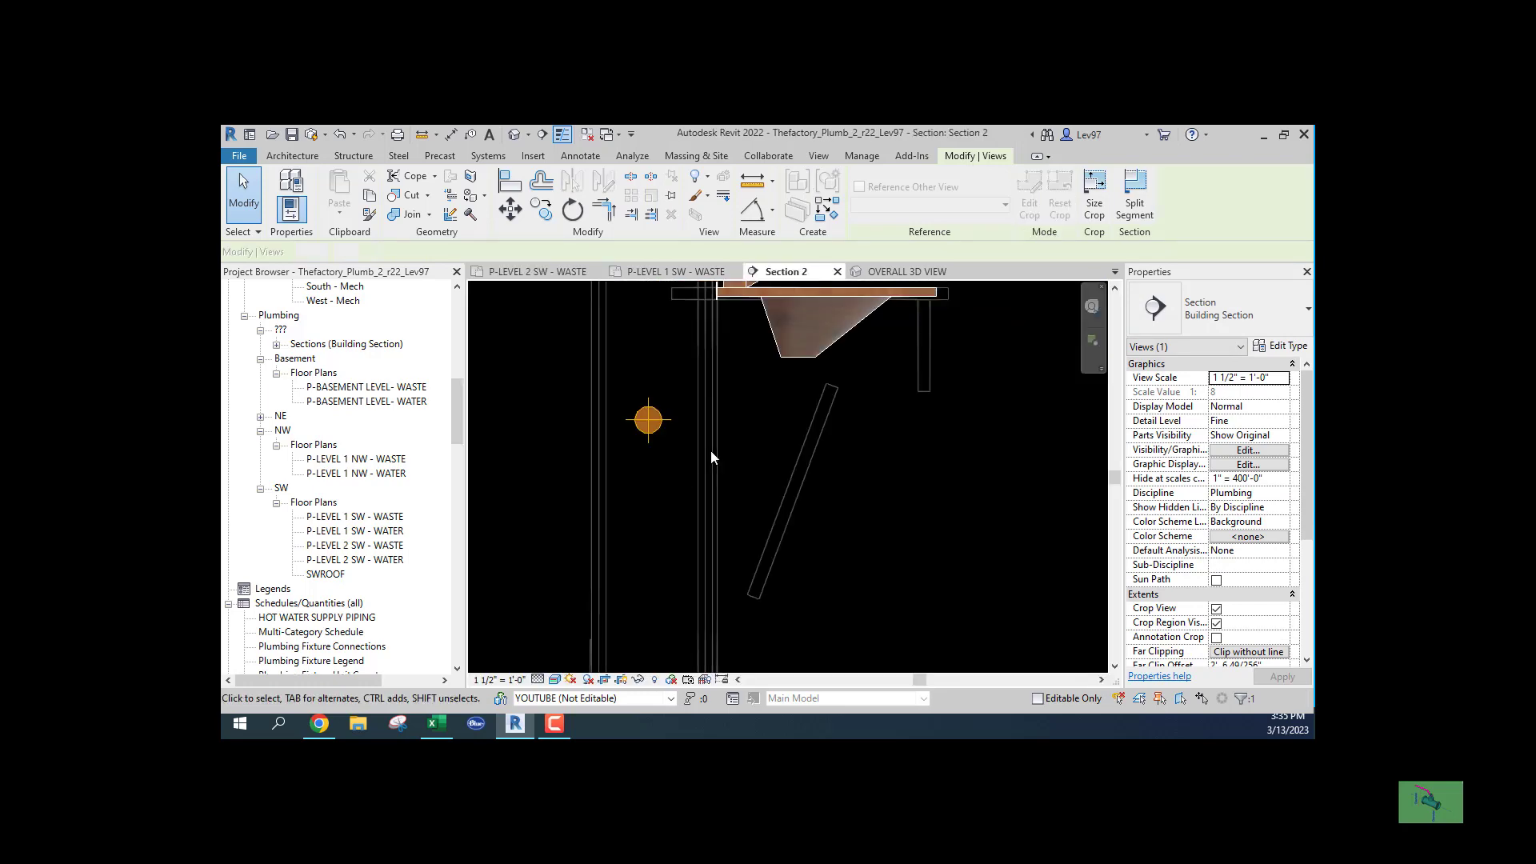
Try to draw a 1 1/2" drain straight down from the last lavatory's outlet.
click(789, 362)
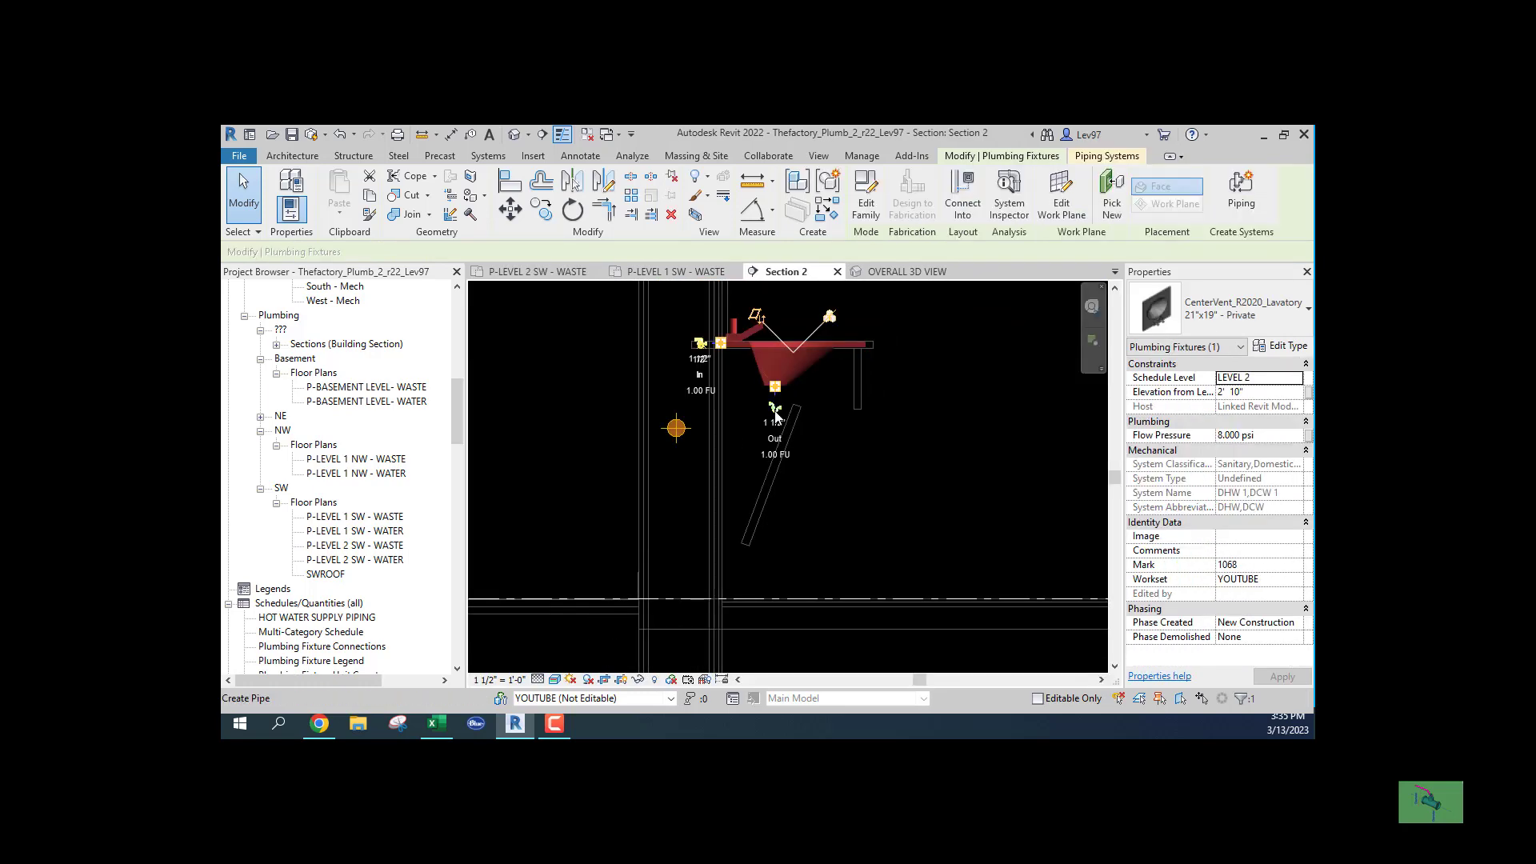
click(773, 408)
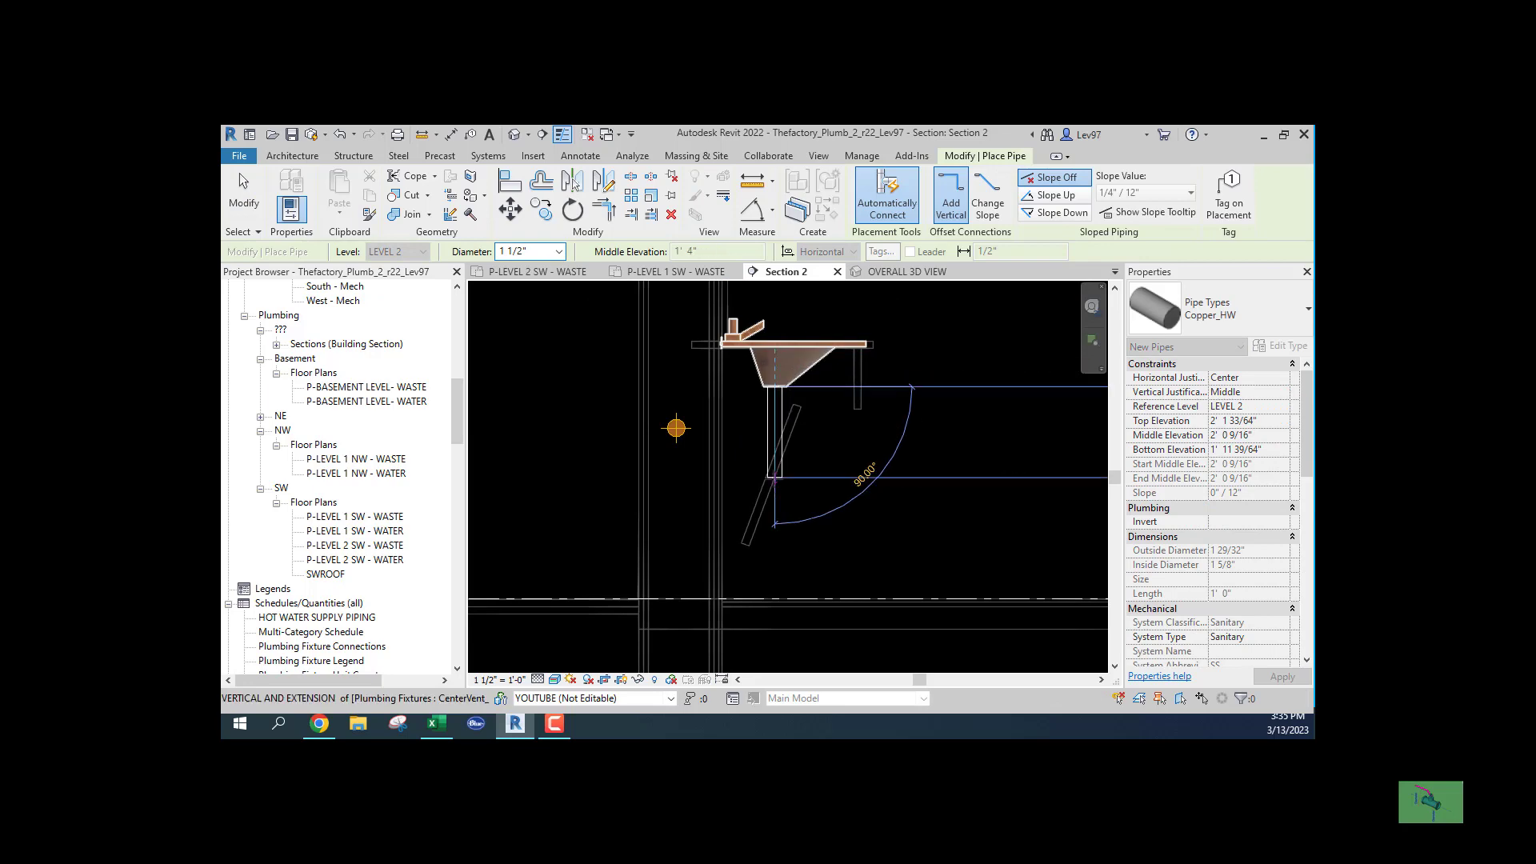
click(779, 439)
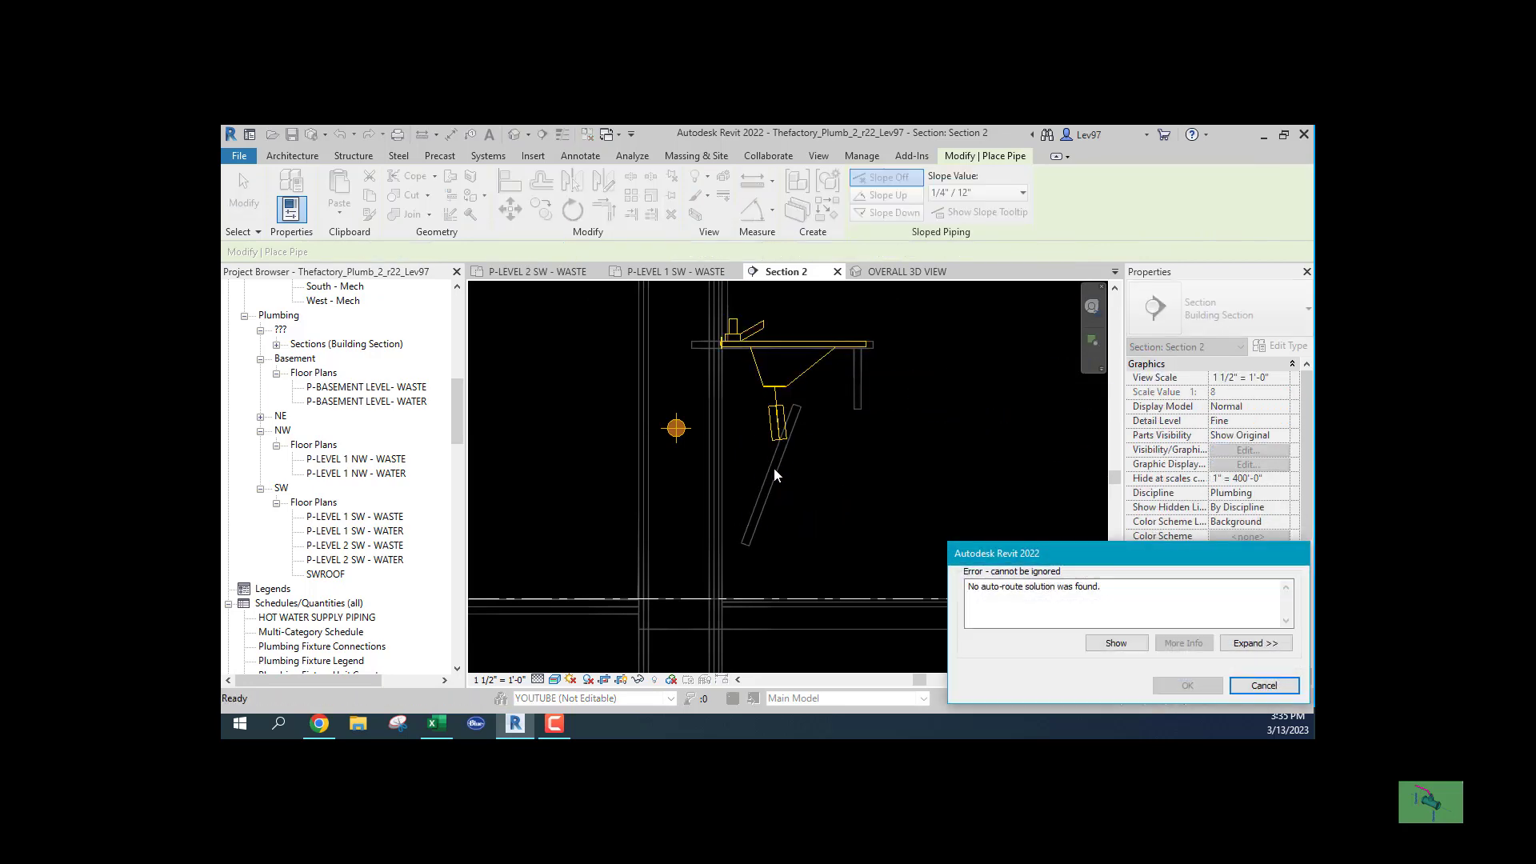
key(Escape)
key(Escape)
Select the 2" chase drain and examine its end near the waste riser in the overall 3D view.
click(684, 435)
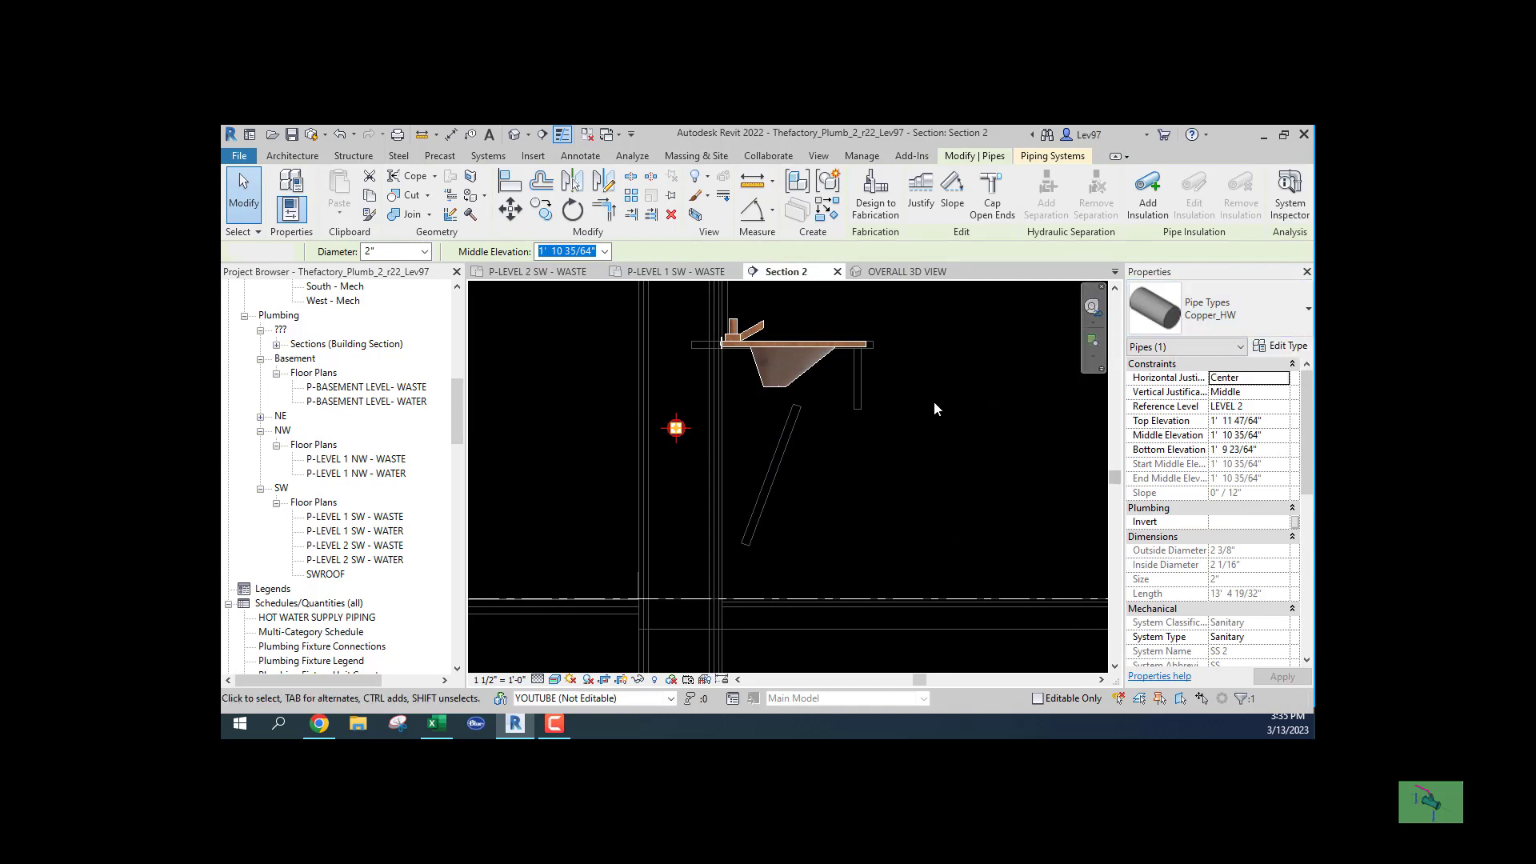
key(Escape)
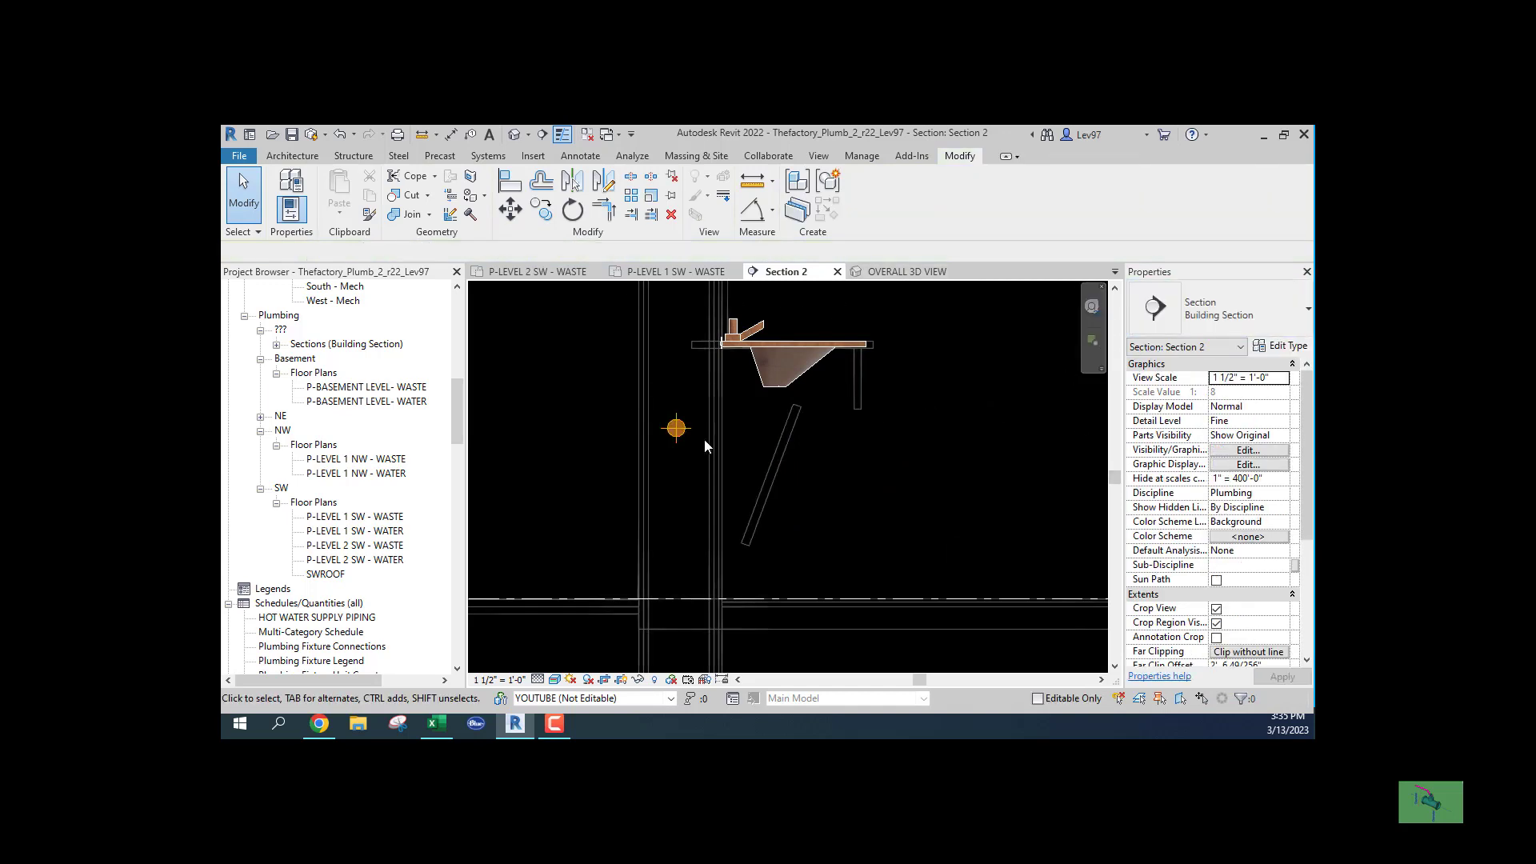
click(684, 434)
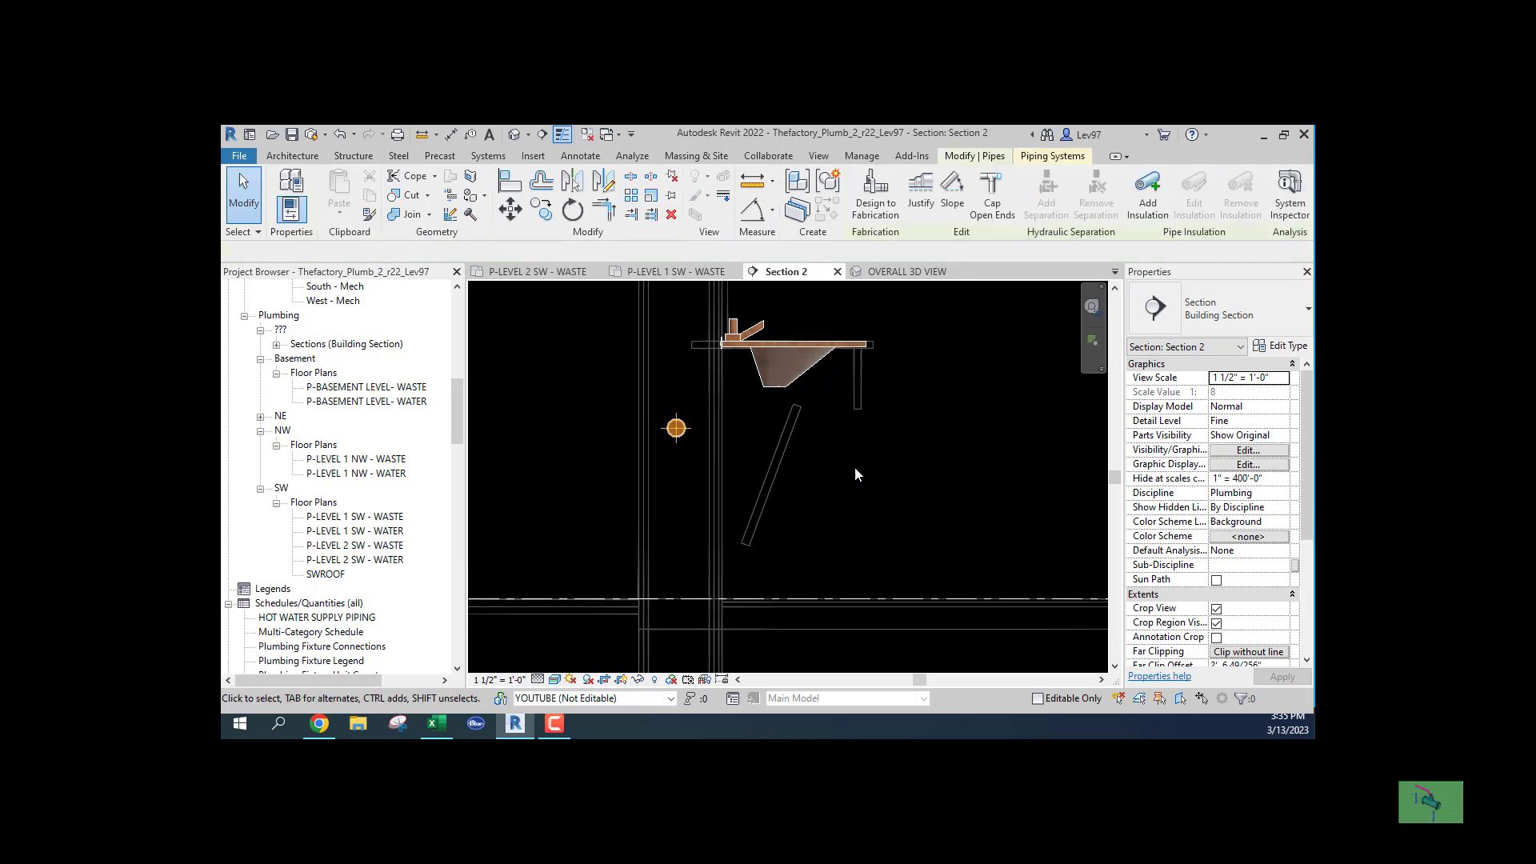
click(890, 272)
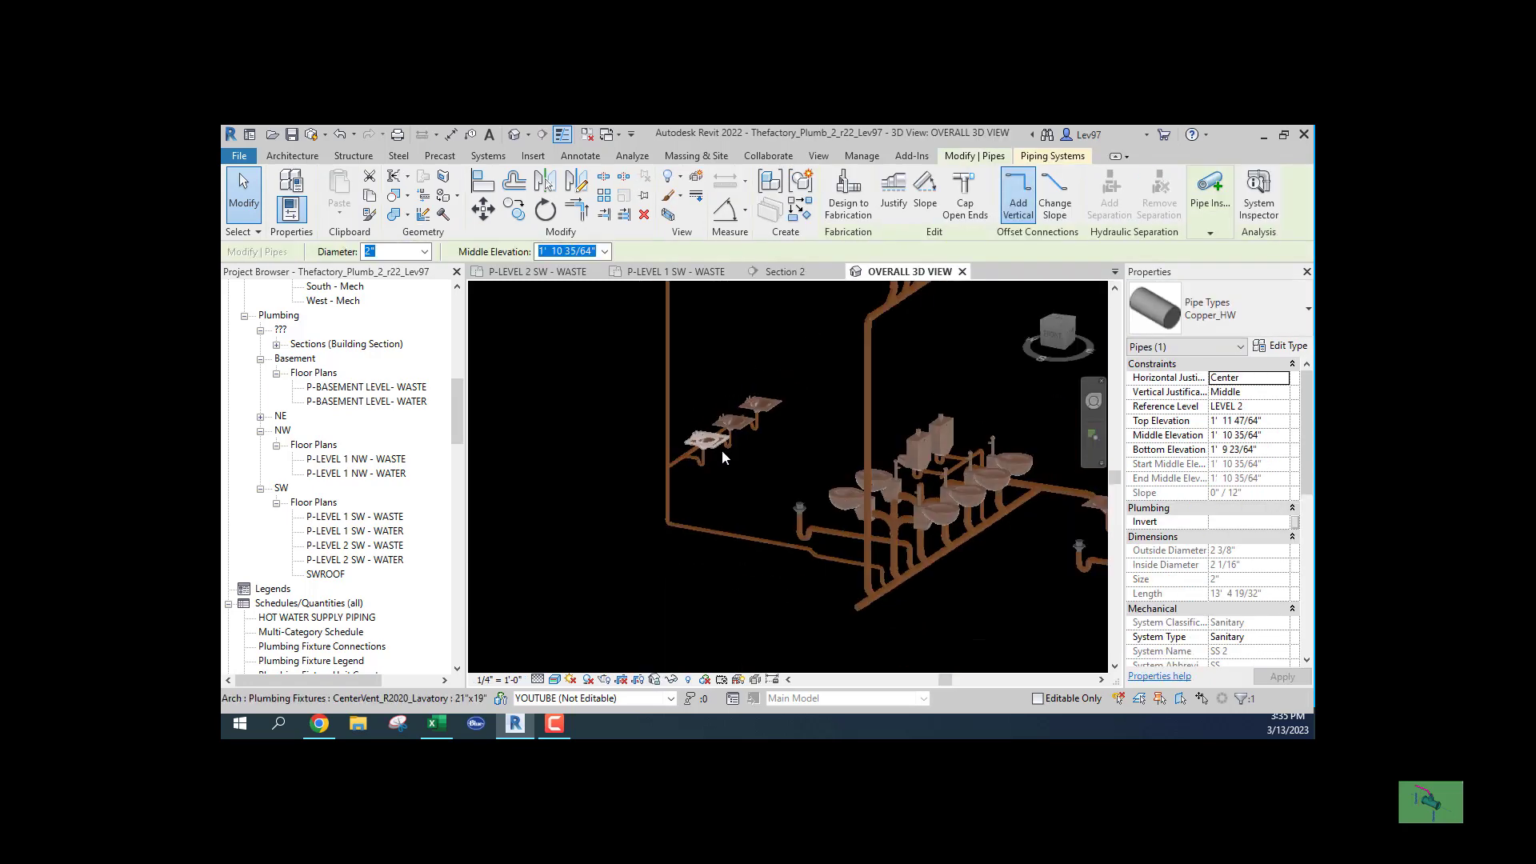
scroll(722, 450, down, 1)
middle_drag(630, 422, 657, 642)
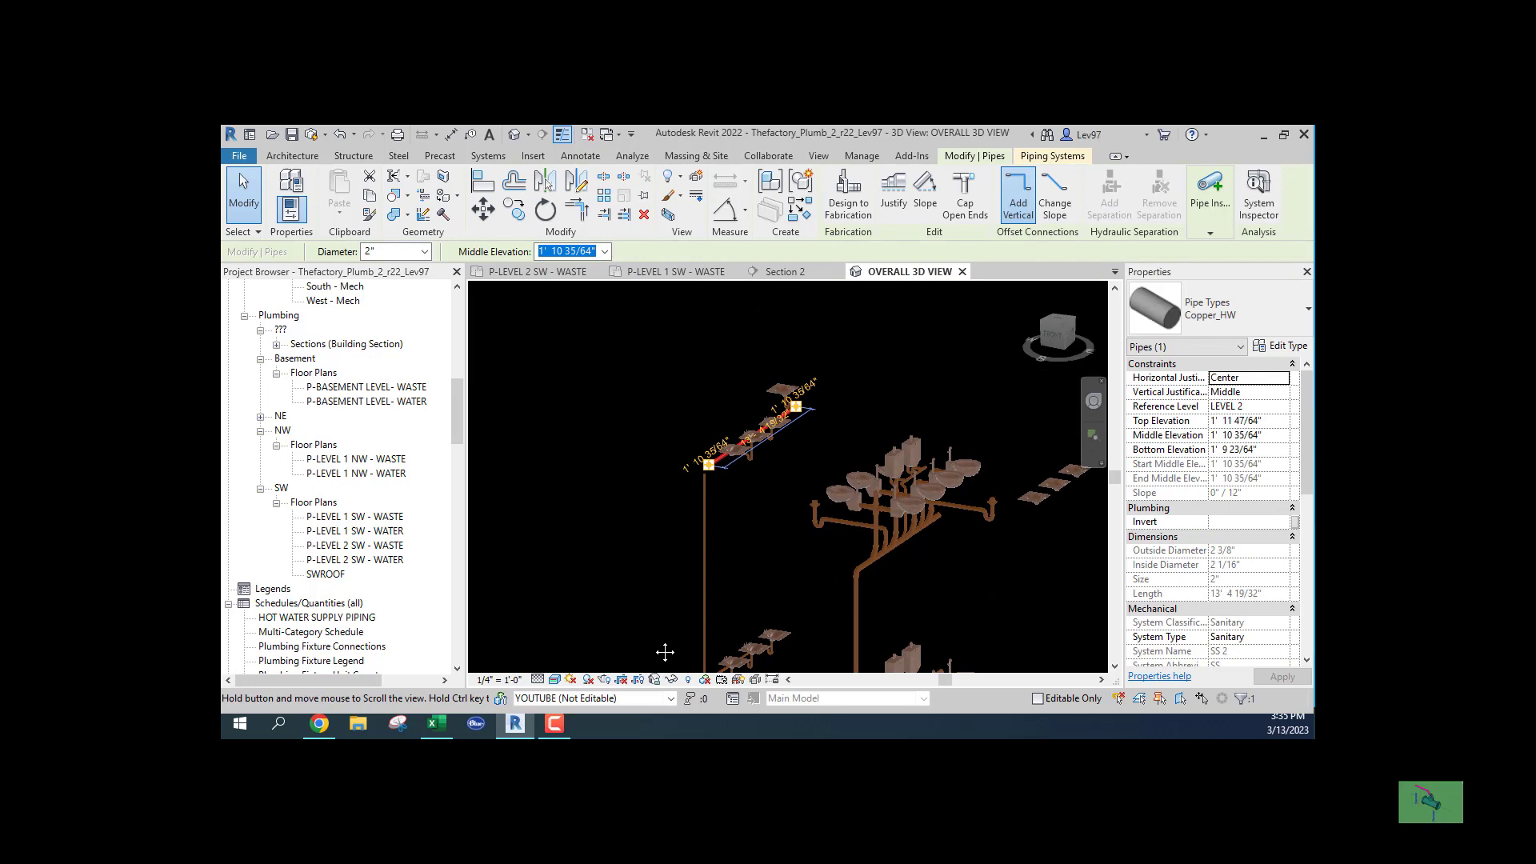
scroll(714, 483, up, 3)
click(717, 478)
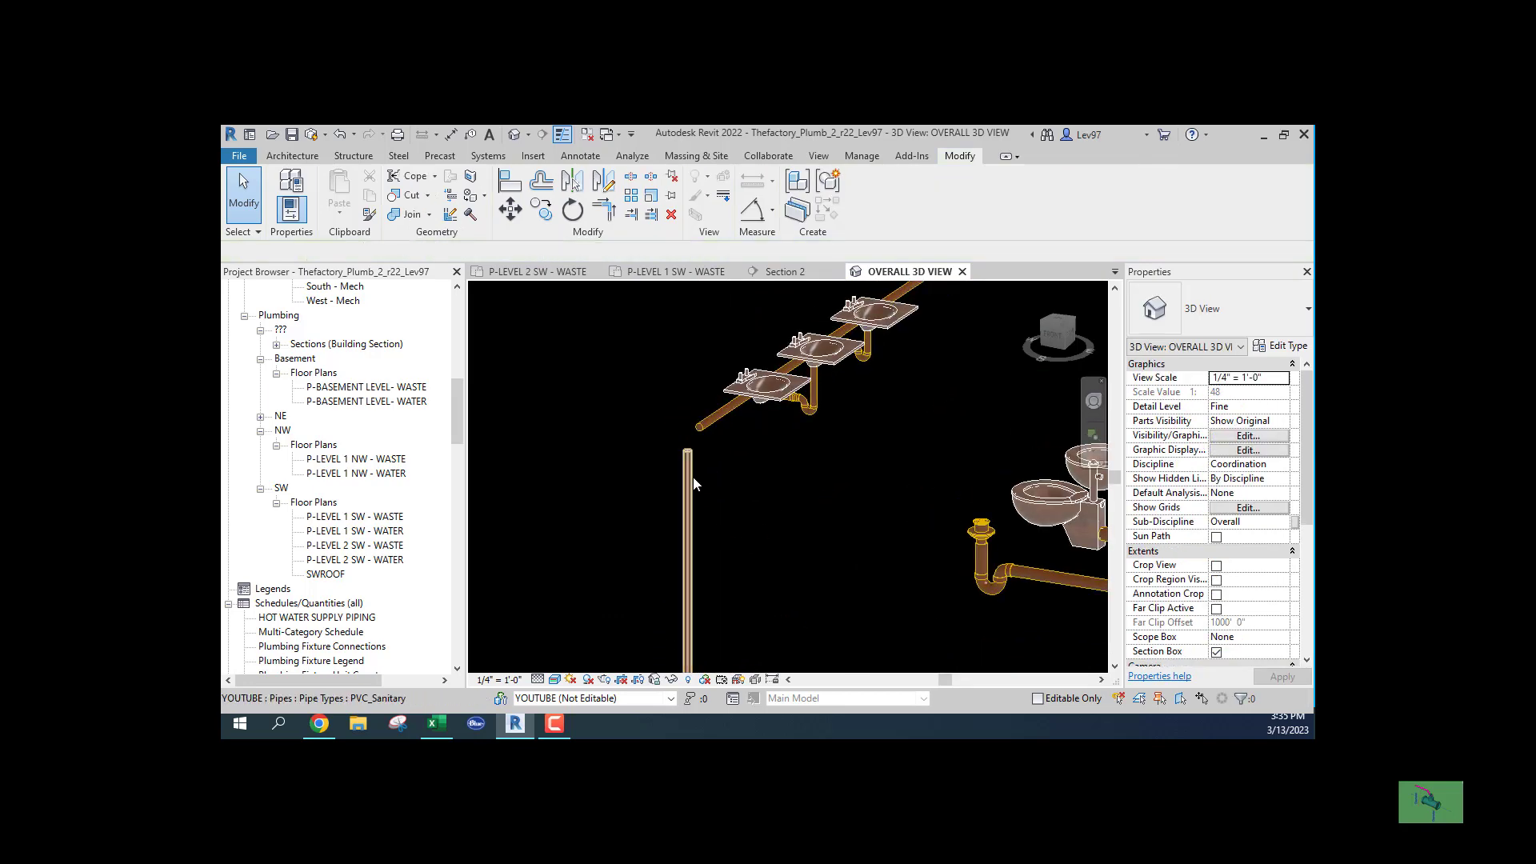
Check the pipe type of the waste riser and the chase drain run with its connected fittings.
click(693, 477)
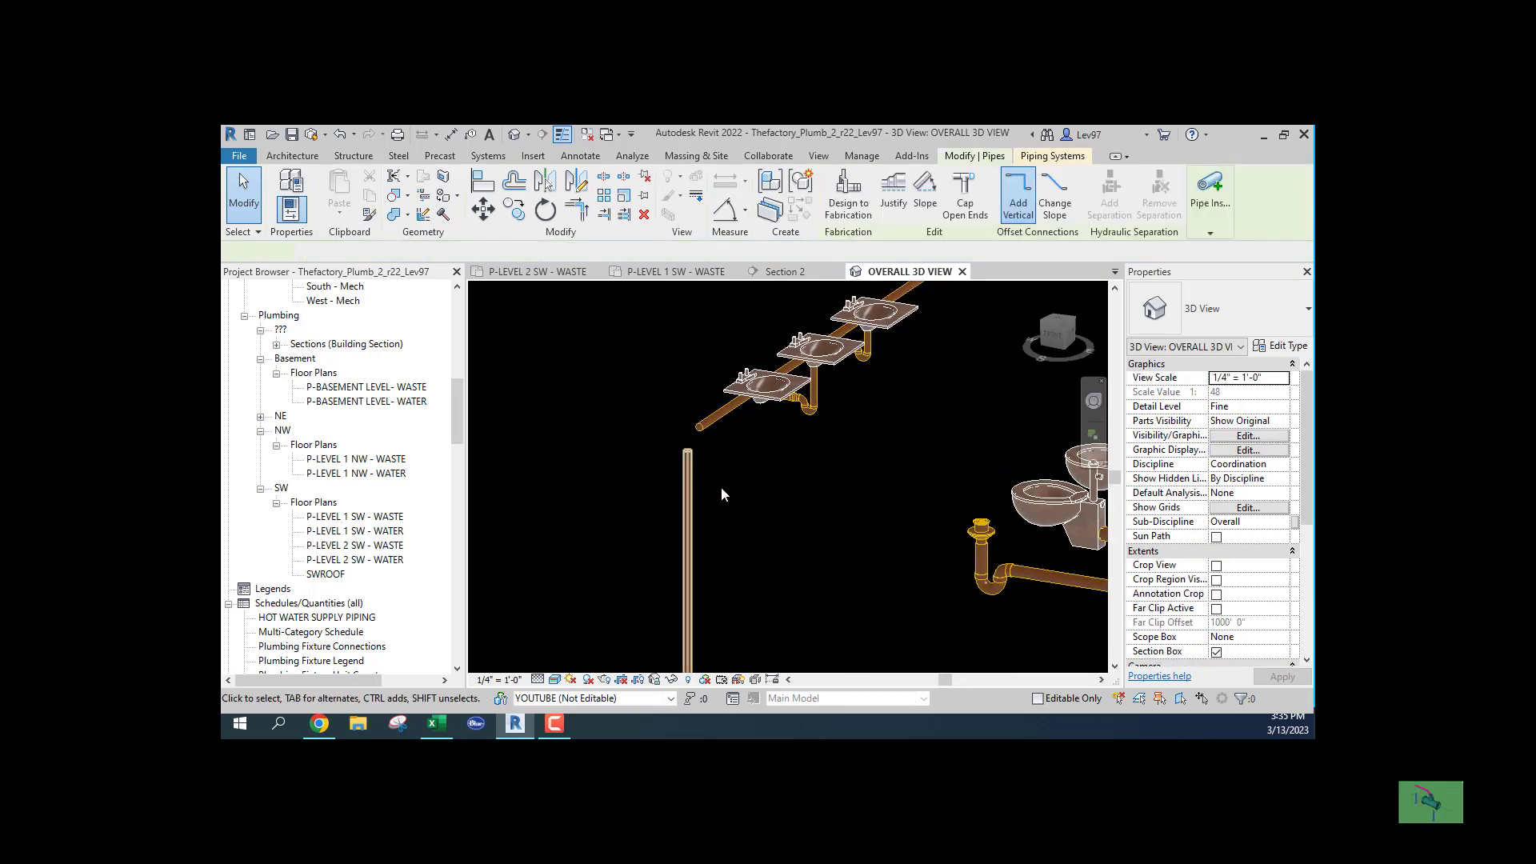
click(806, 479)
middle_drag(828, 448, 679, 613)
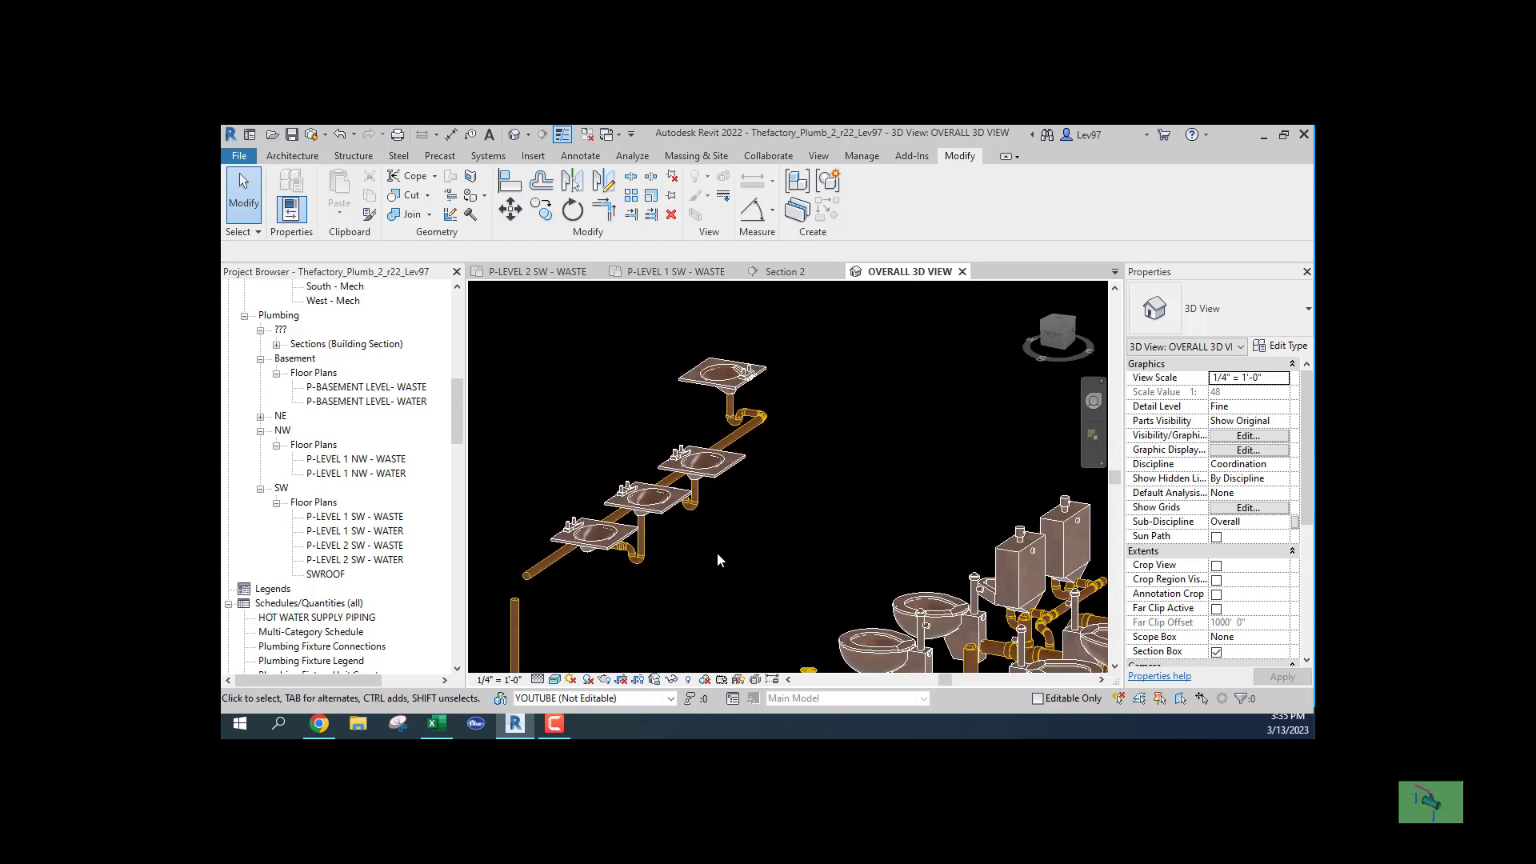
key(Tab)
click(758, 432)
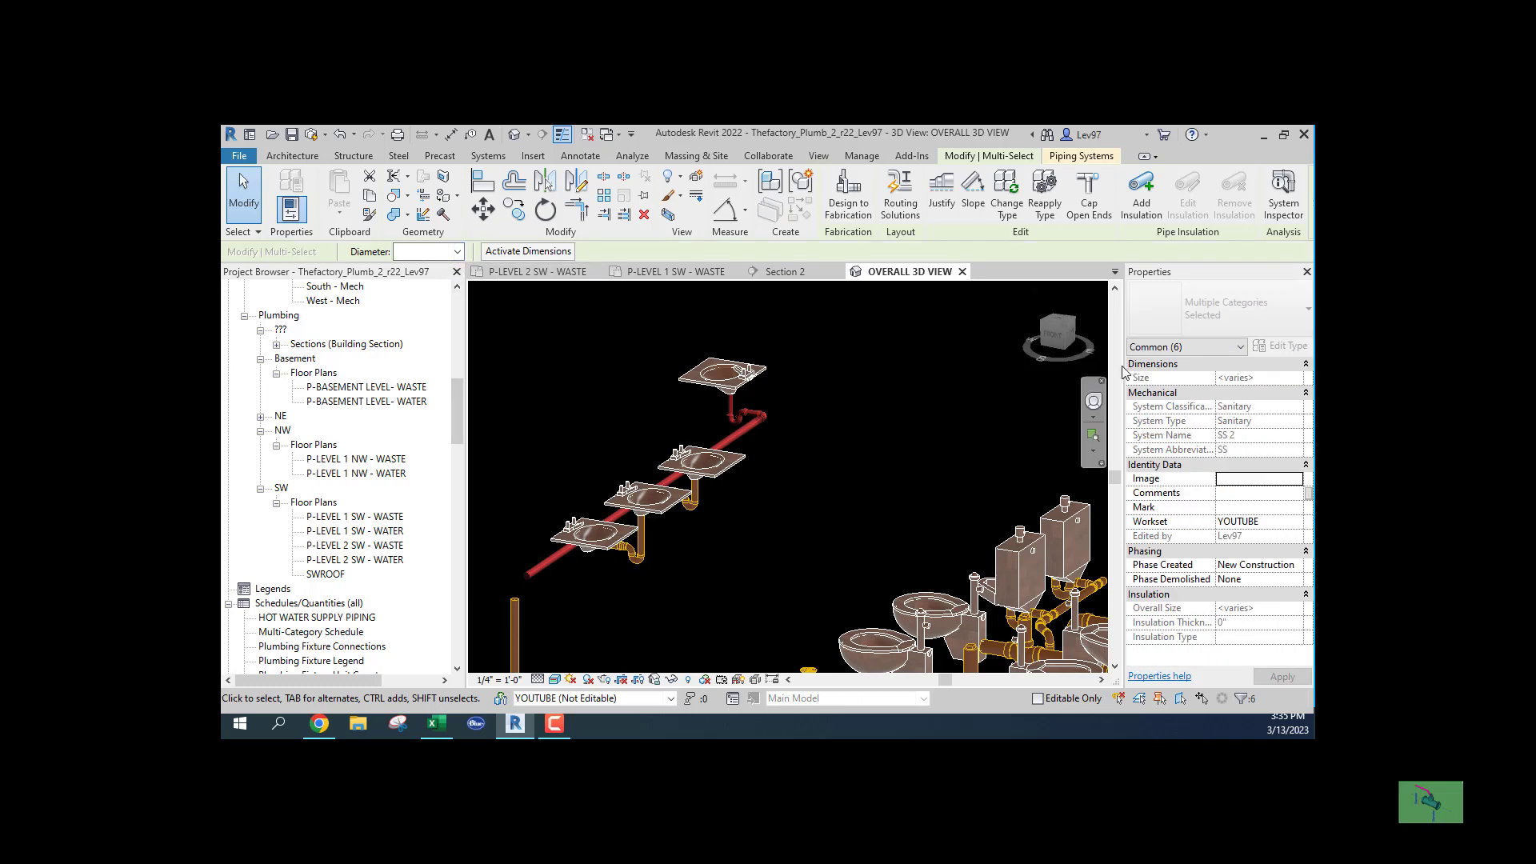
click(545, 564)
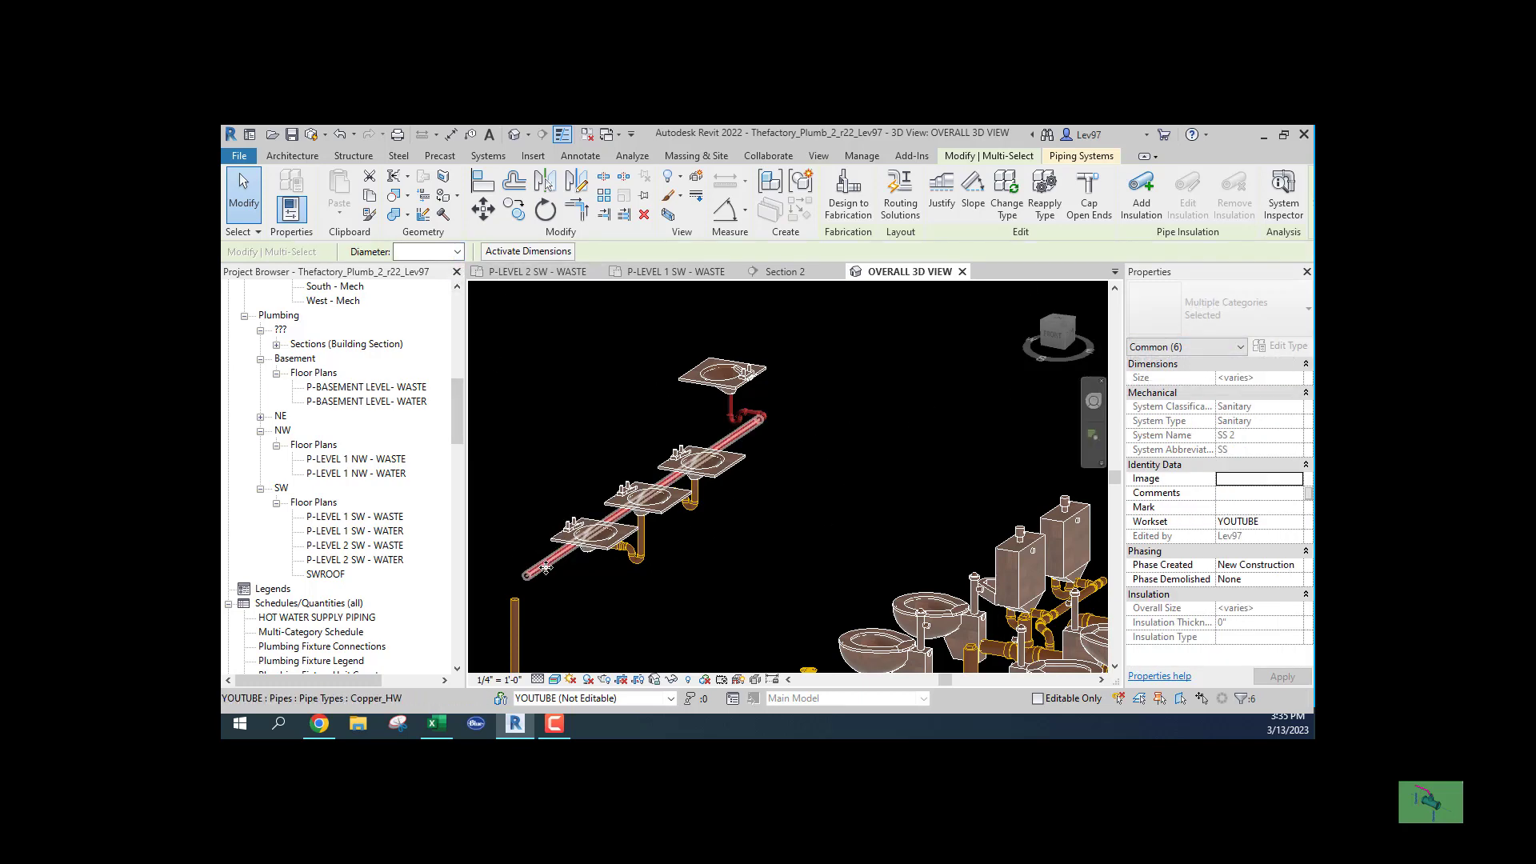
click(599, 635)
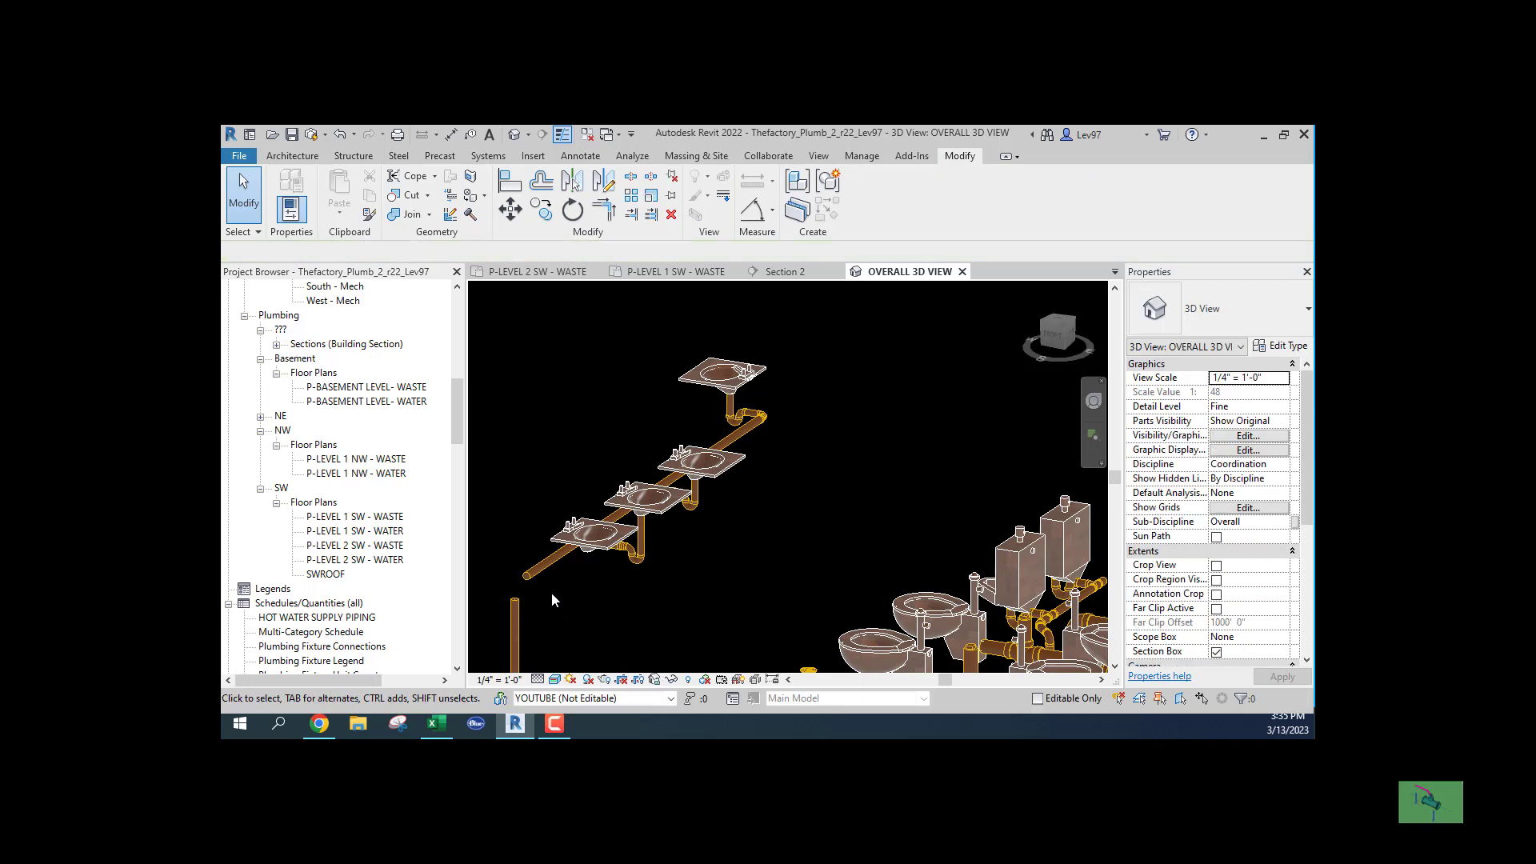
Change the 2" chase drain behind the Level 2 lavatories to the PVC_Sanitary pipe type.
click(541, 566)
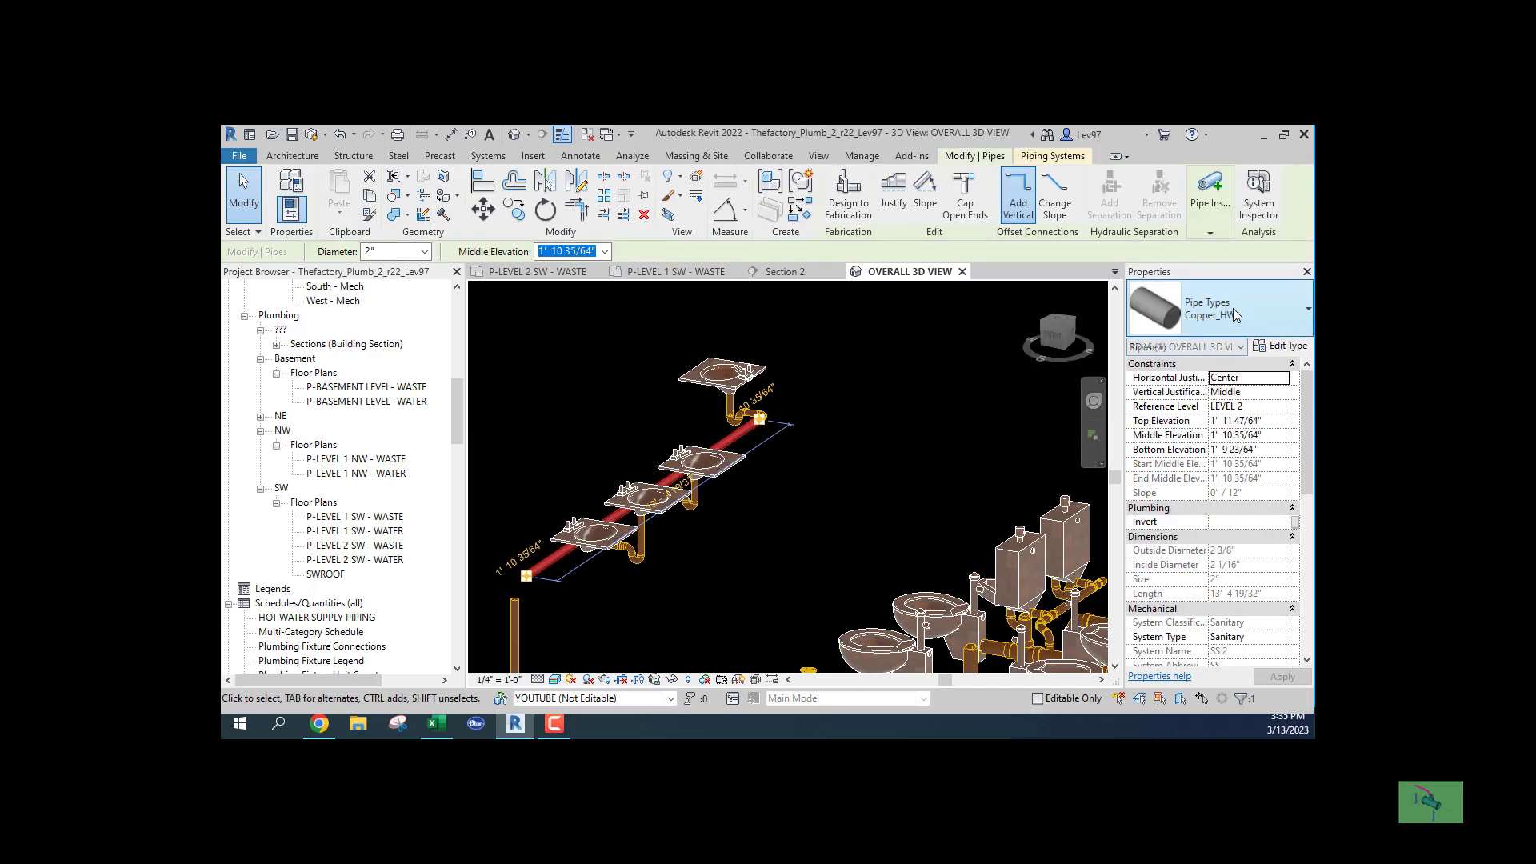
click(1266, 294)
scroll(1216, 436, down, 1)
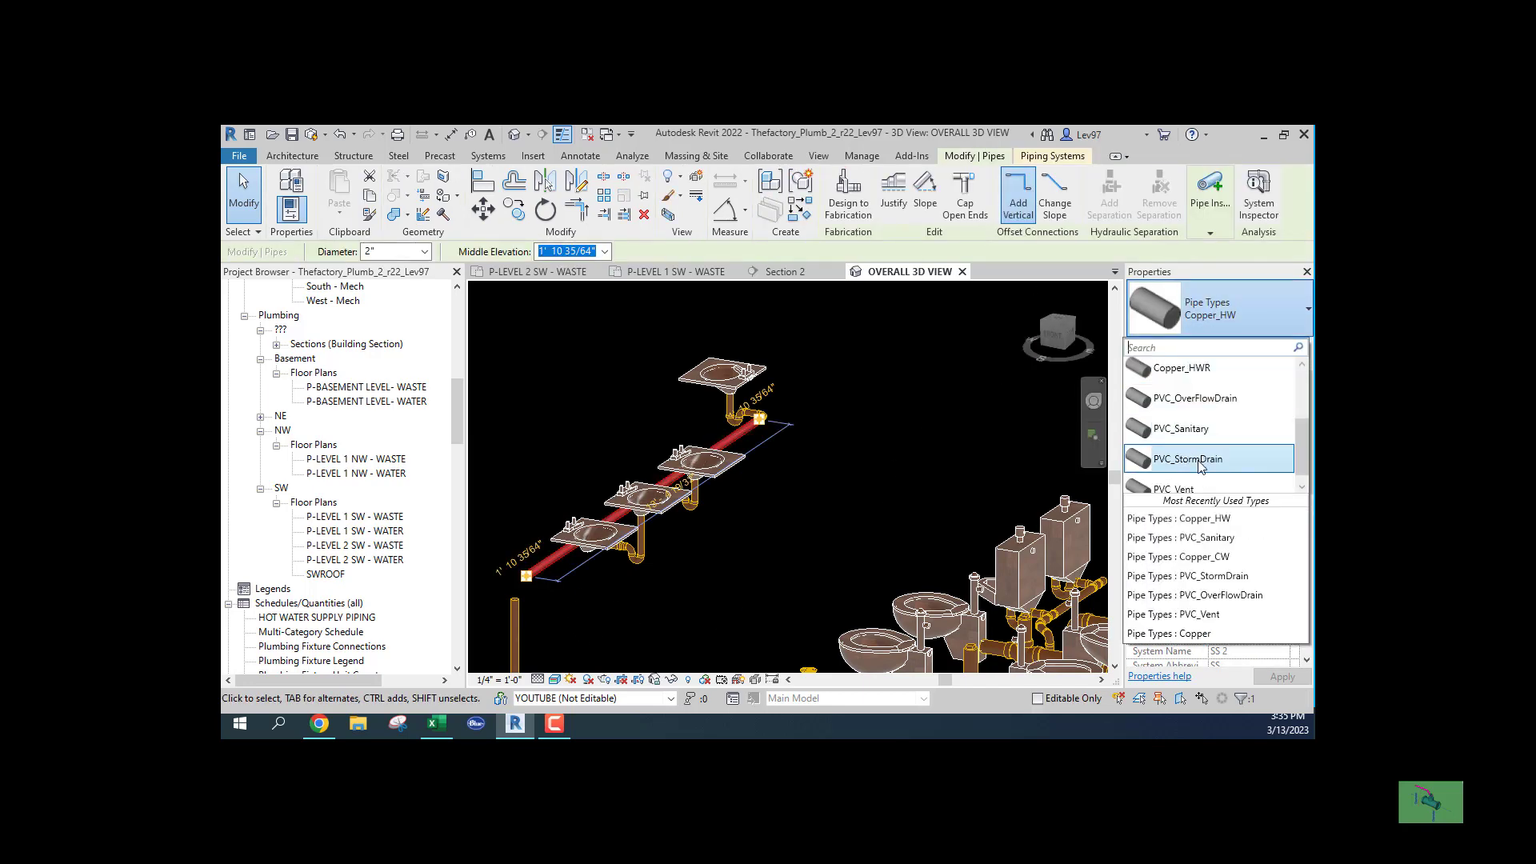
click(1192, 429)
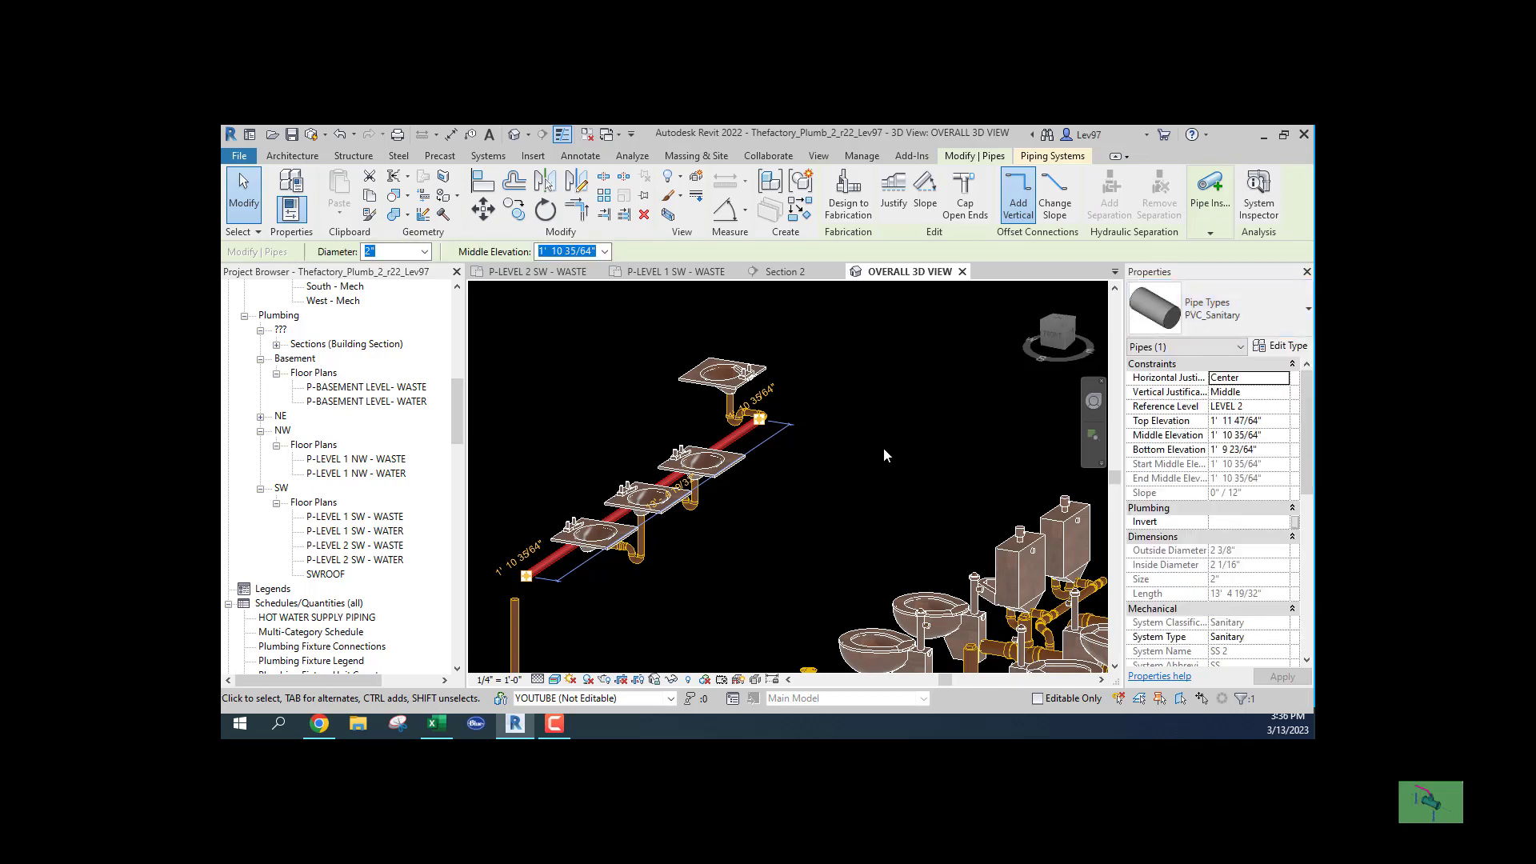
click(883, 448)
Change the vertical 1 1/2" drain under the first lavatory to the PVC_Sanitary pipe type.
scroll(715, 395, up, 5)
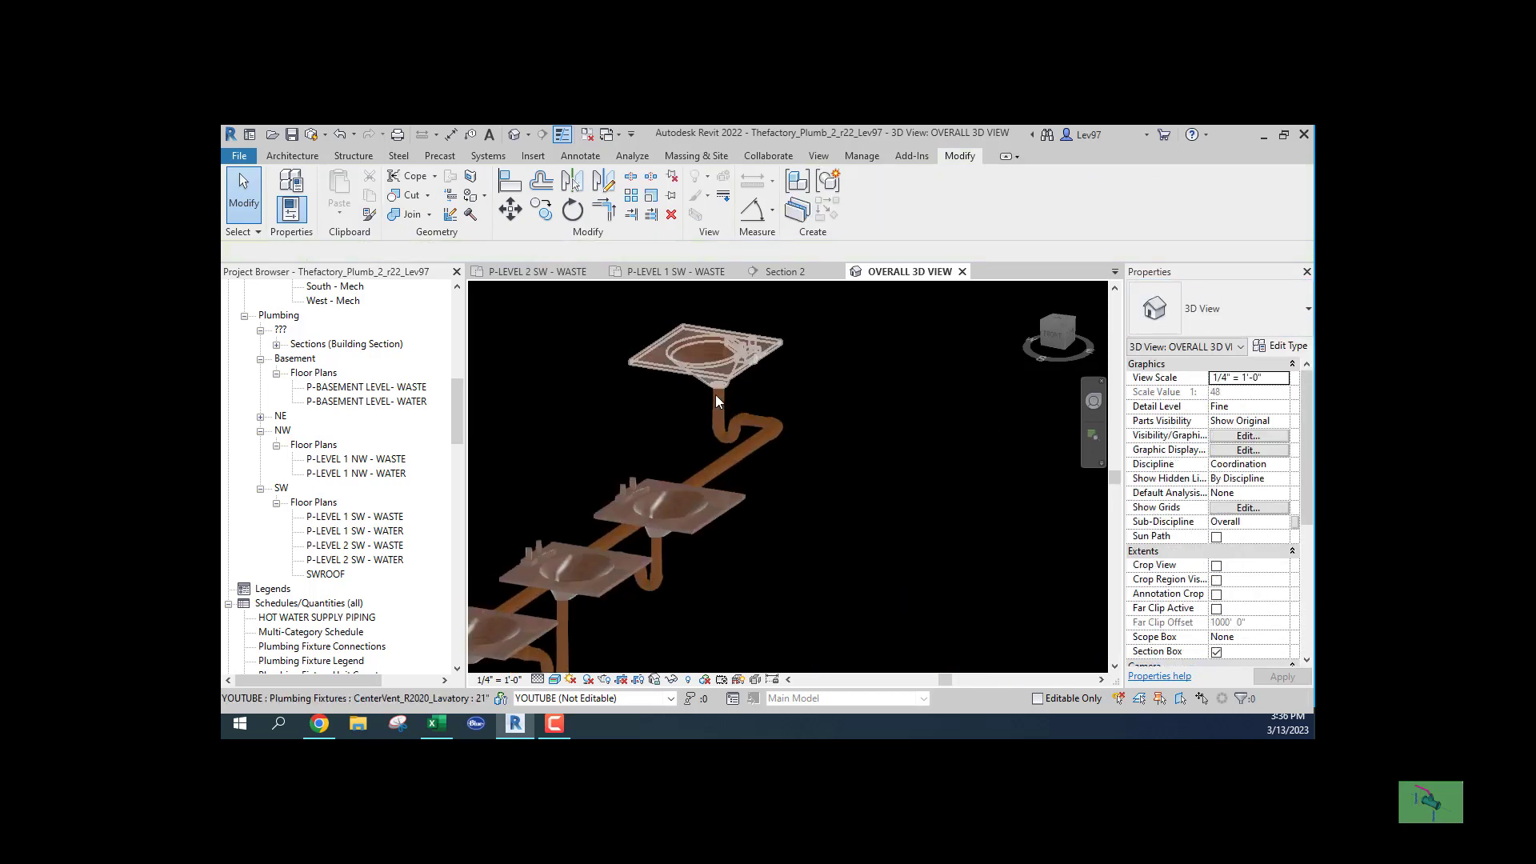
click(675, 406)
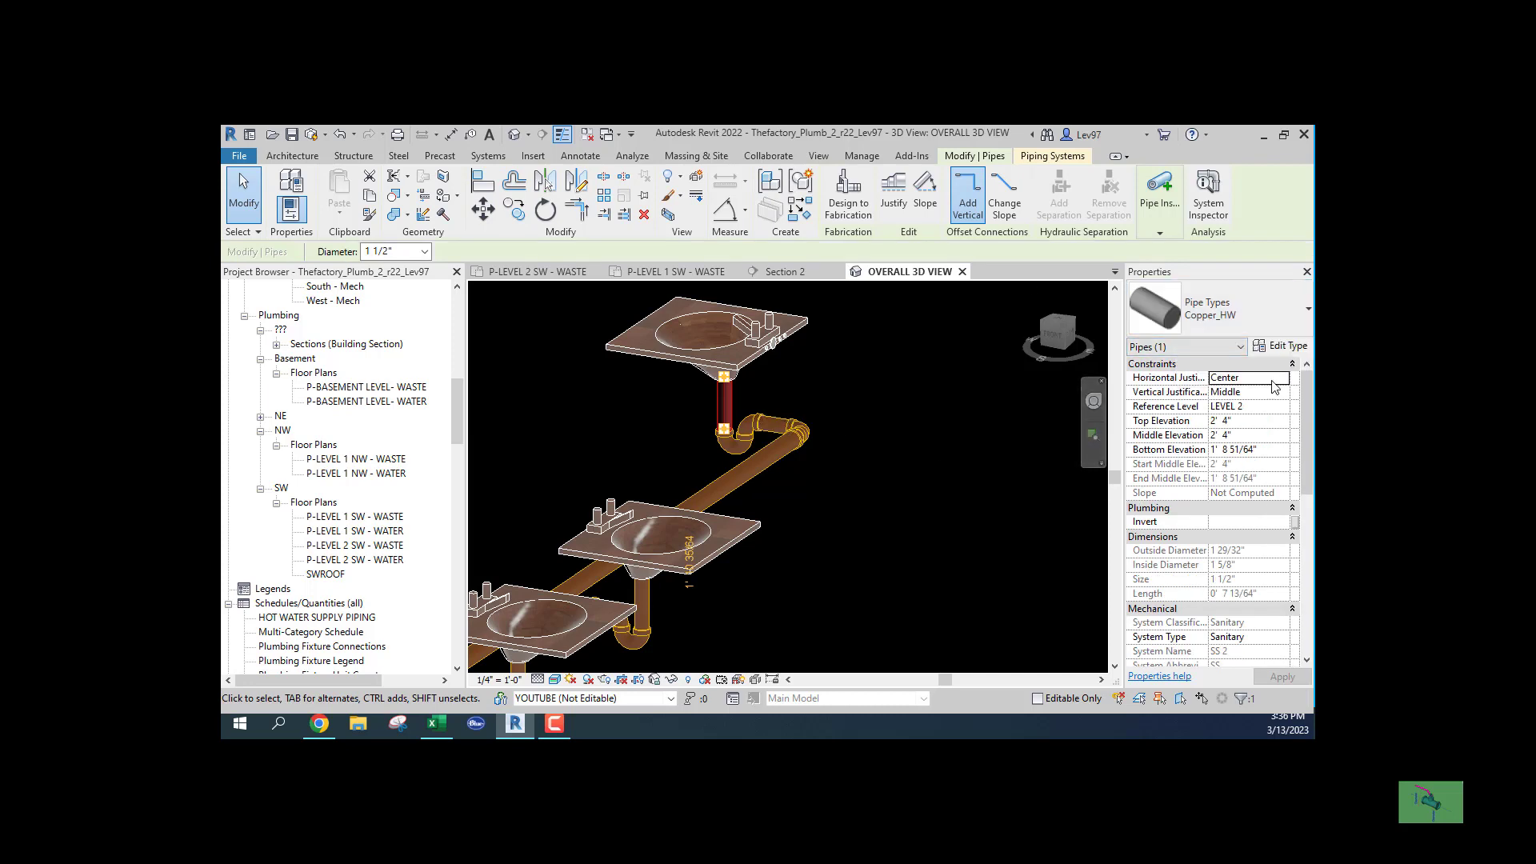
click(1260, 312)
click(1210, 464)
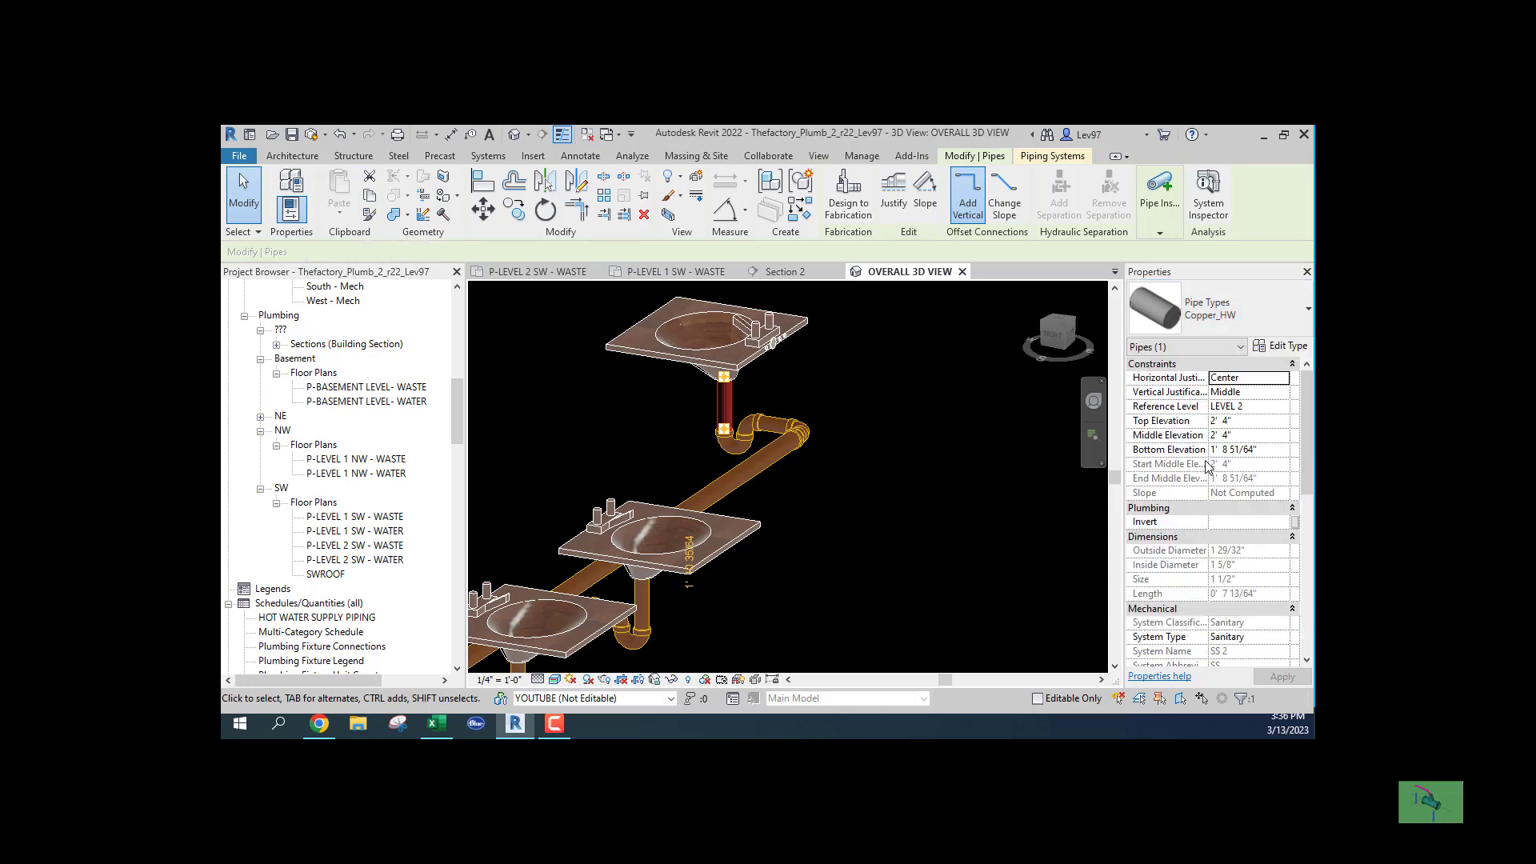
click(968, 458)
scroll(895, 466, down, 5)
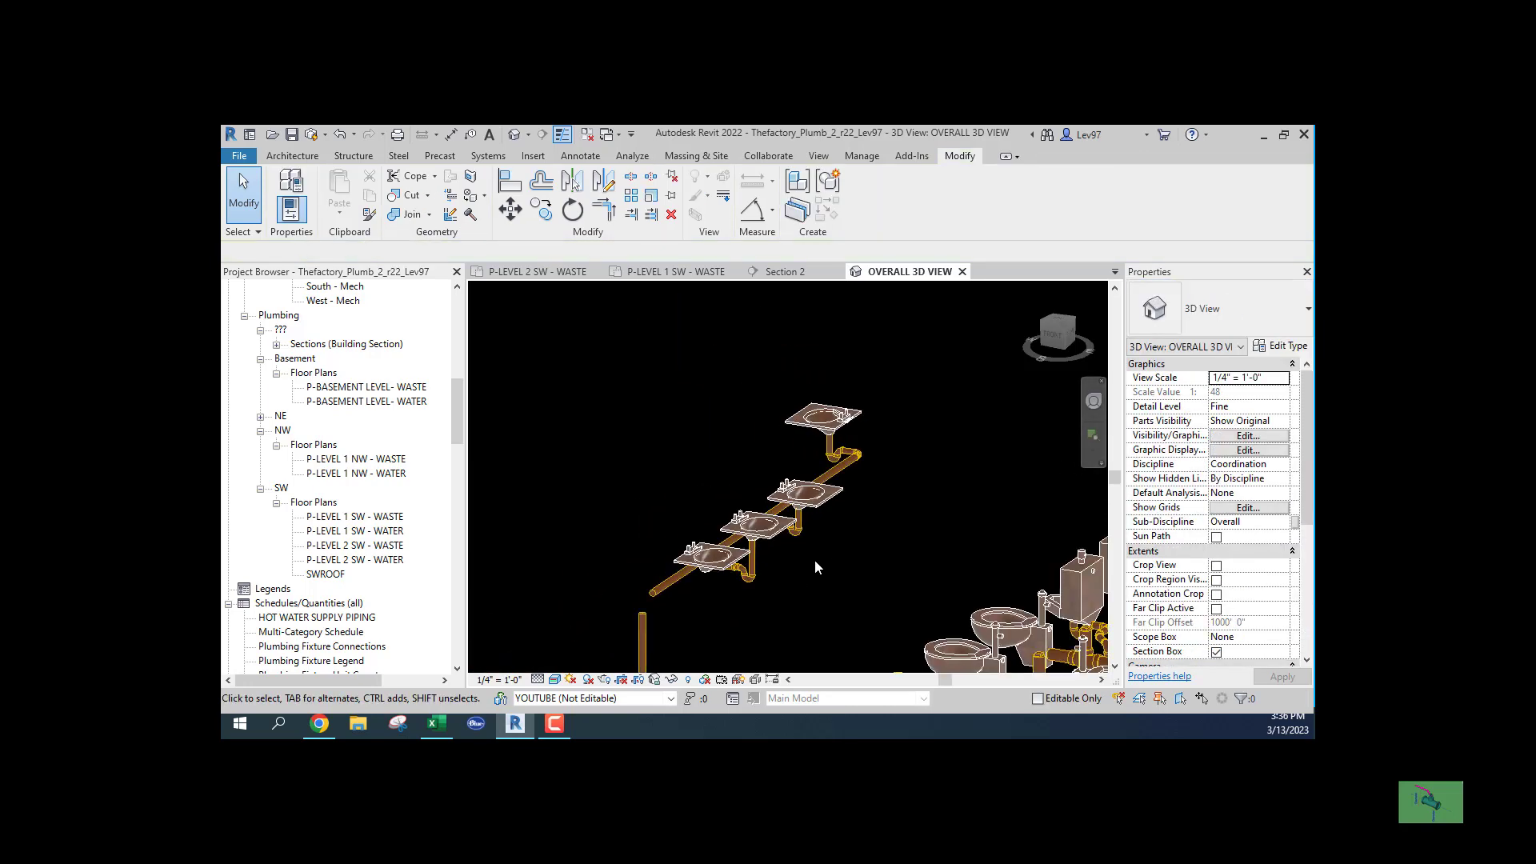
Change the short horizontal 1 1/2" pipe between the first lavatory's trap and the bend to PVC_Sanitary.
scroll(853, 436, up, 4)
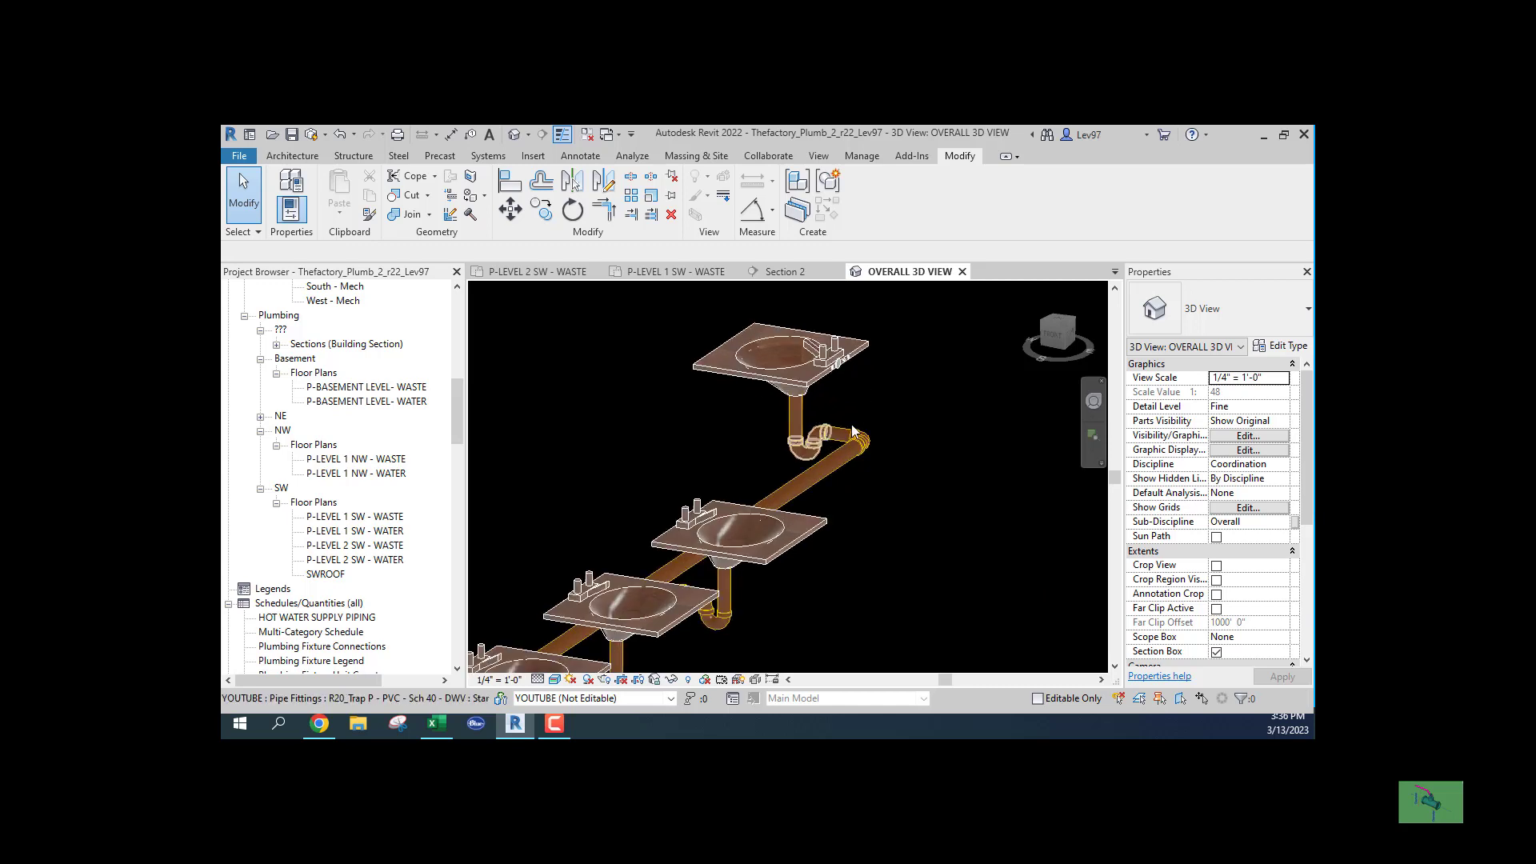
click(835, 438)
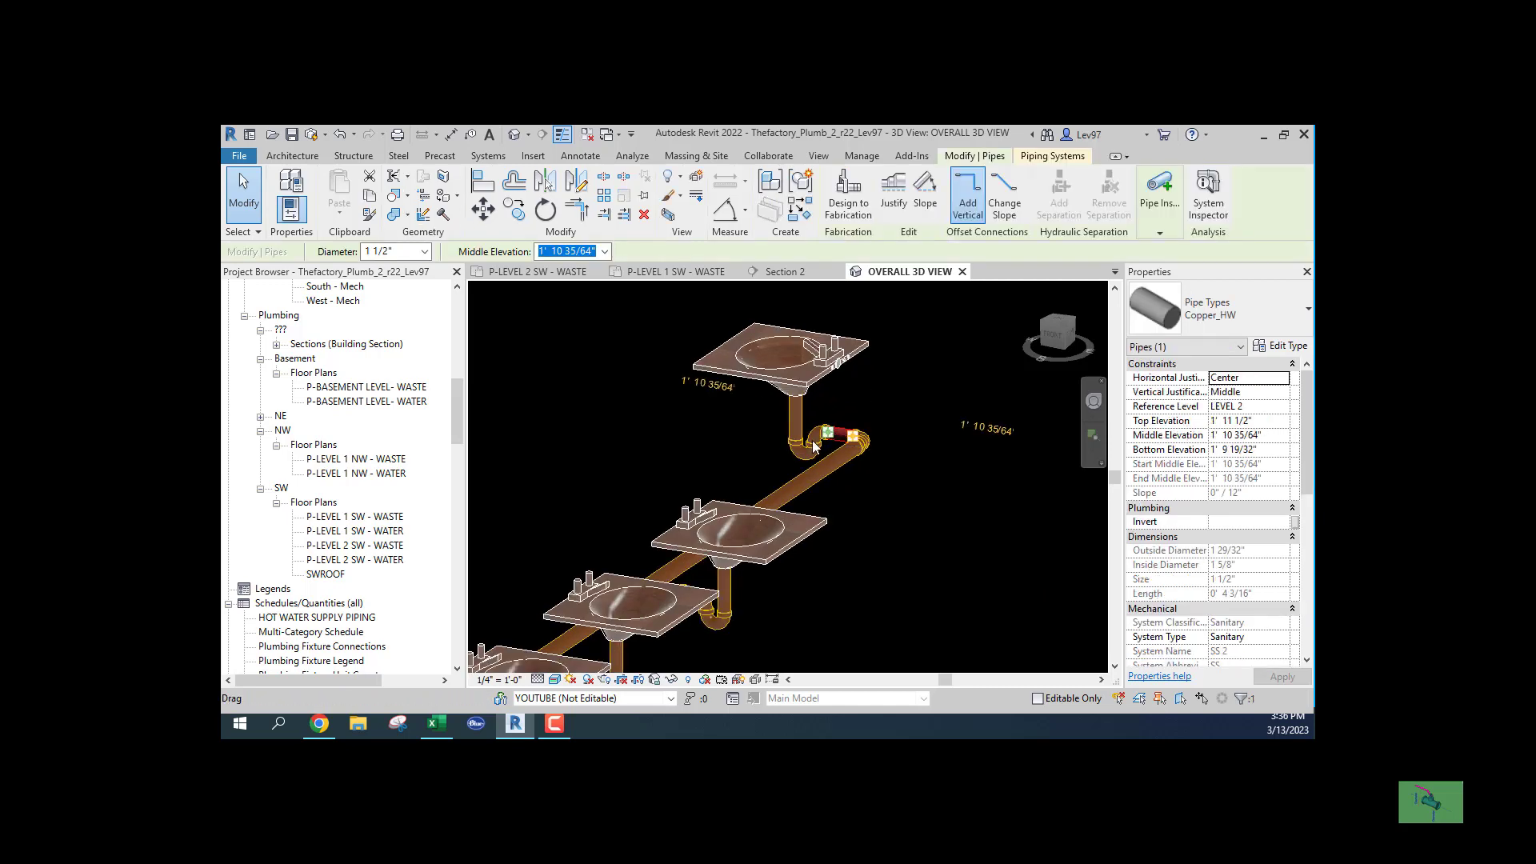
click(812, 445)
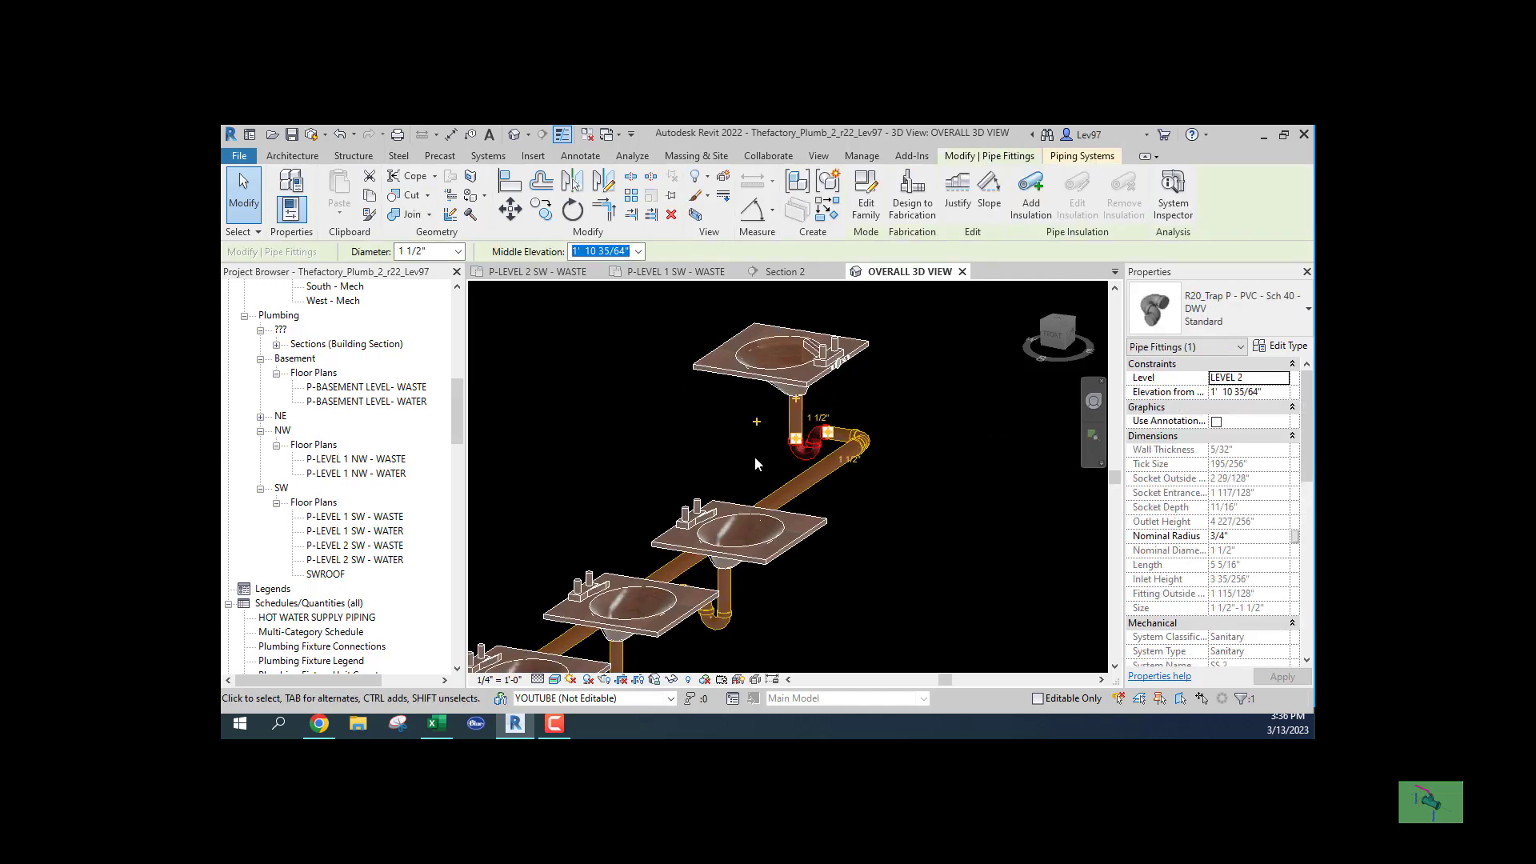
drag(843, 435, 844, 439)
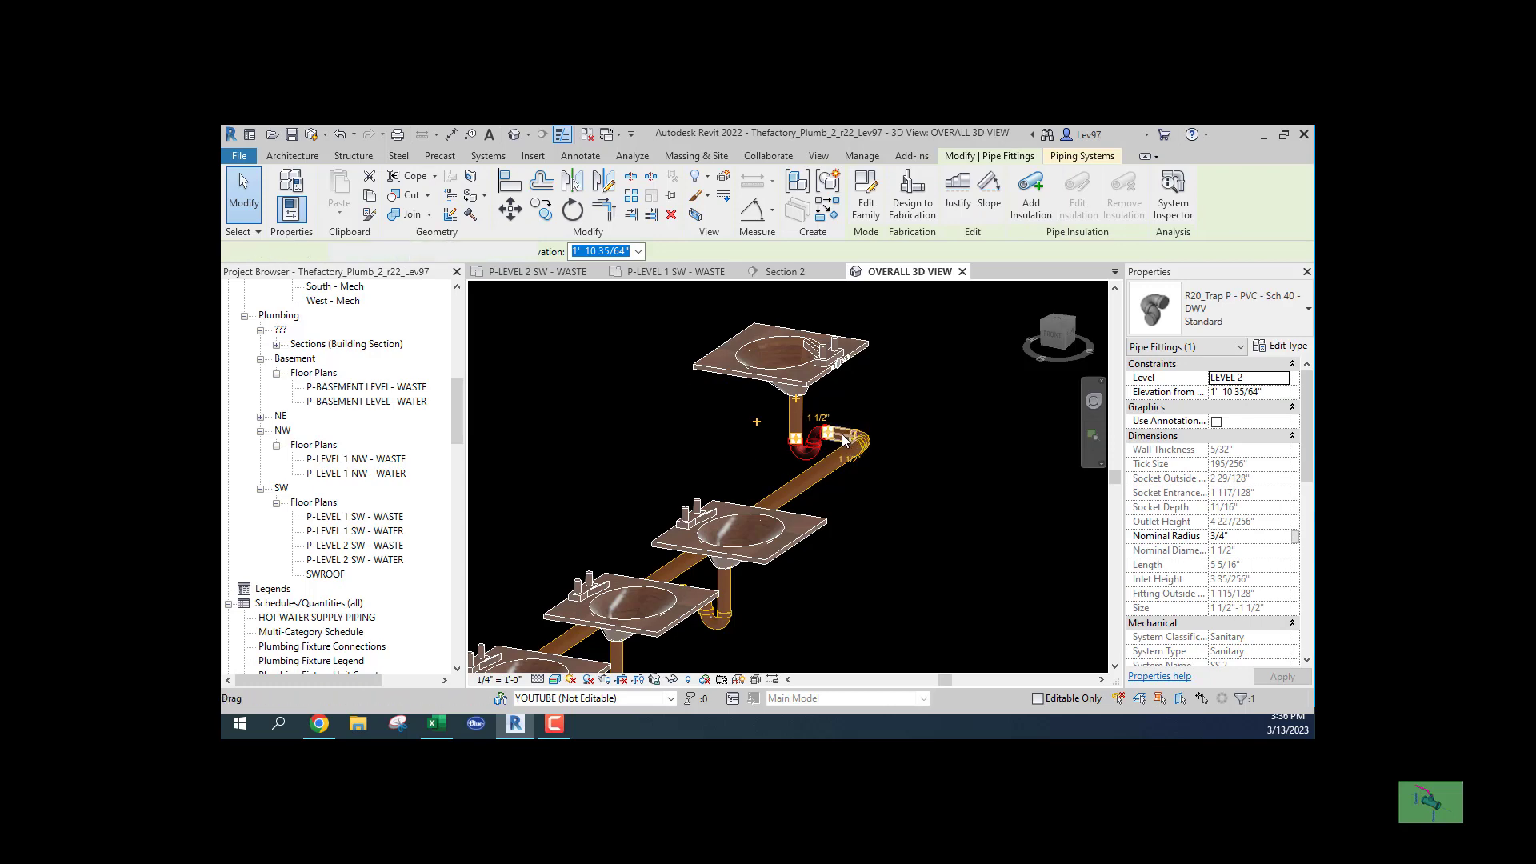
click(844, 438)
click(1221, 308)
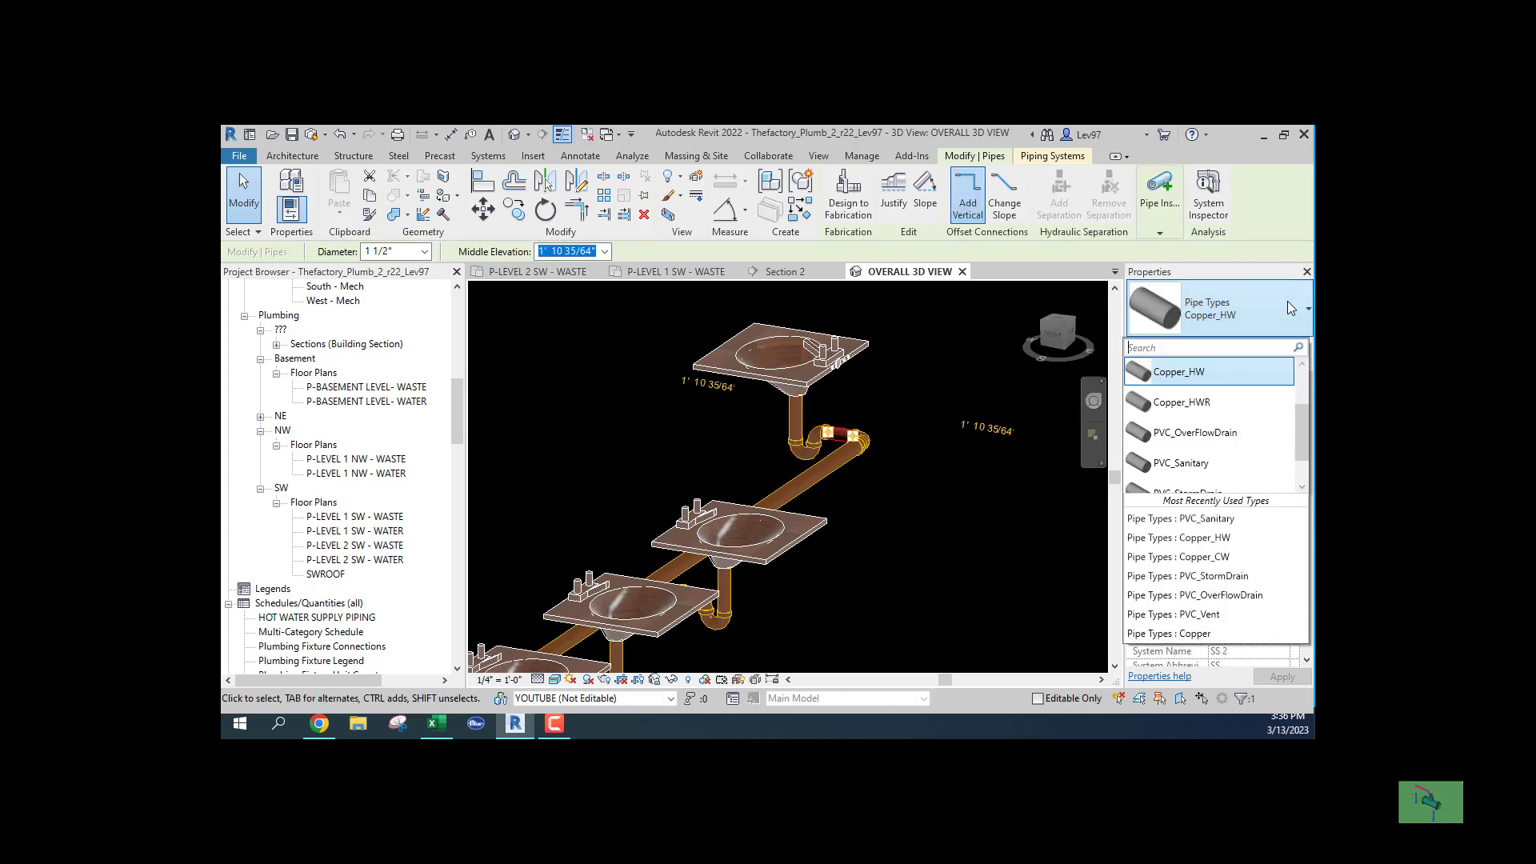
click(1182, 464)
click(994, 458)
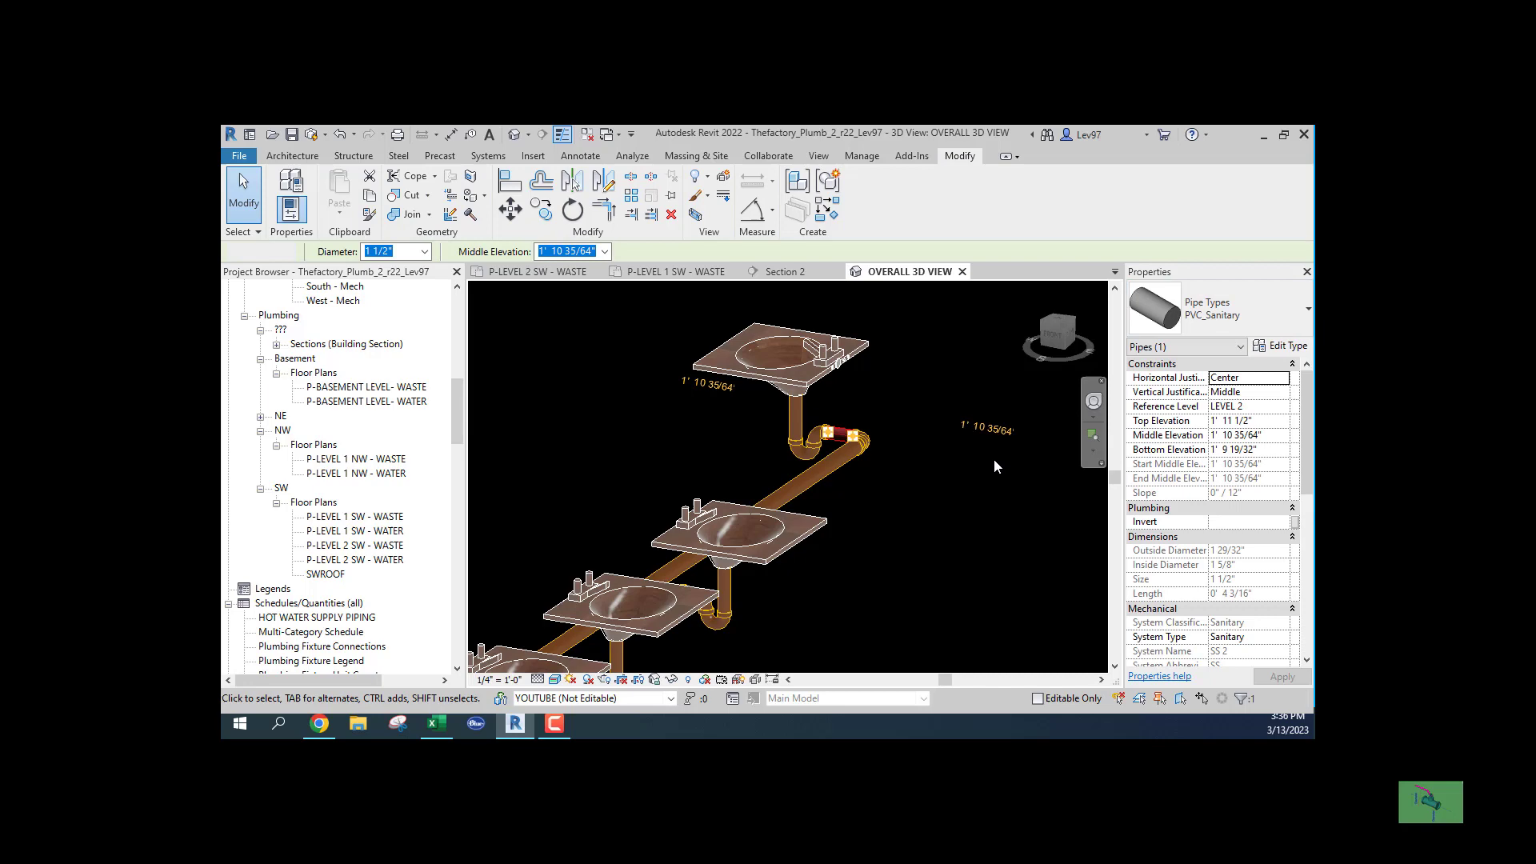
Check the properties of the chase drain and the bend that joins it to the first lavatory's trap arm.
click(848, 459)
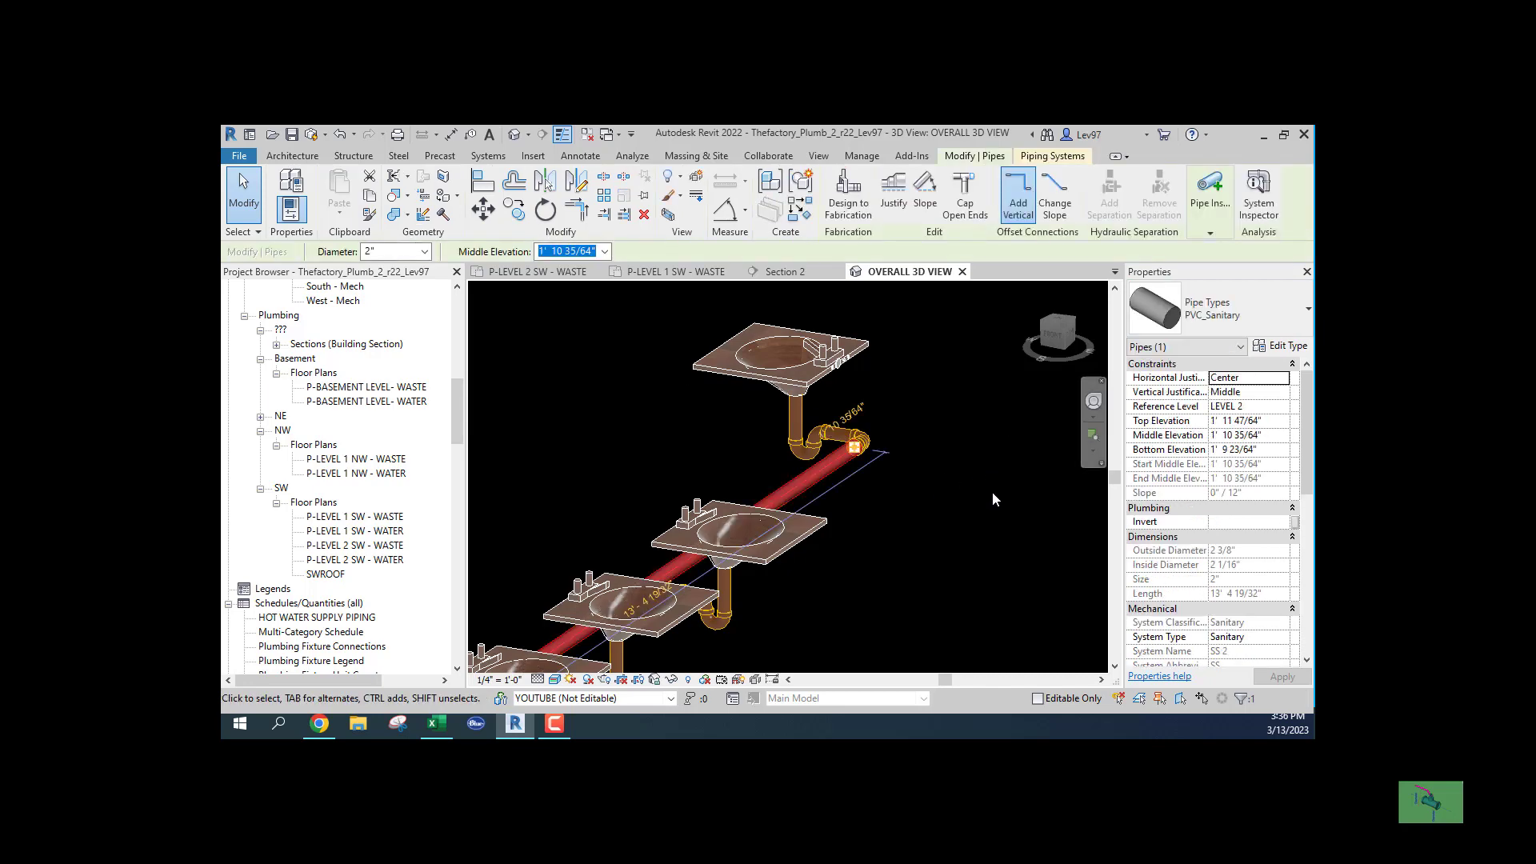
click(854, 441)
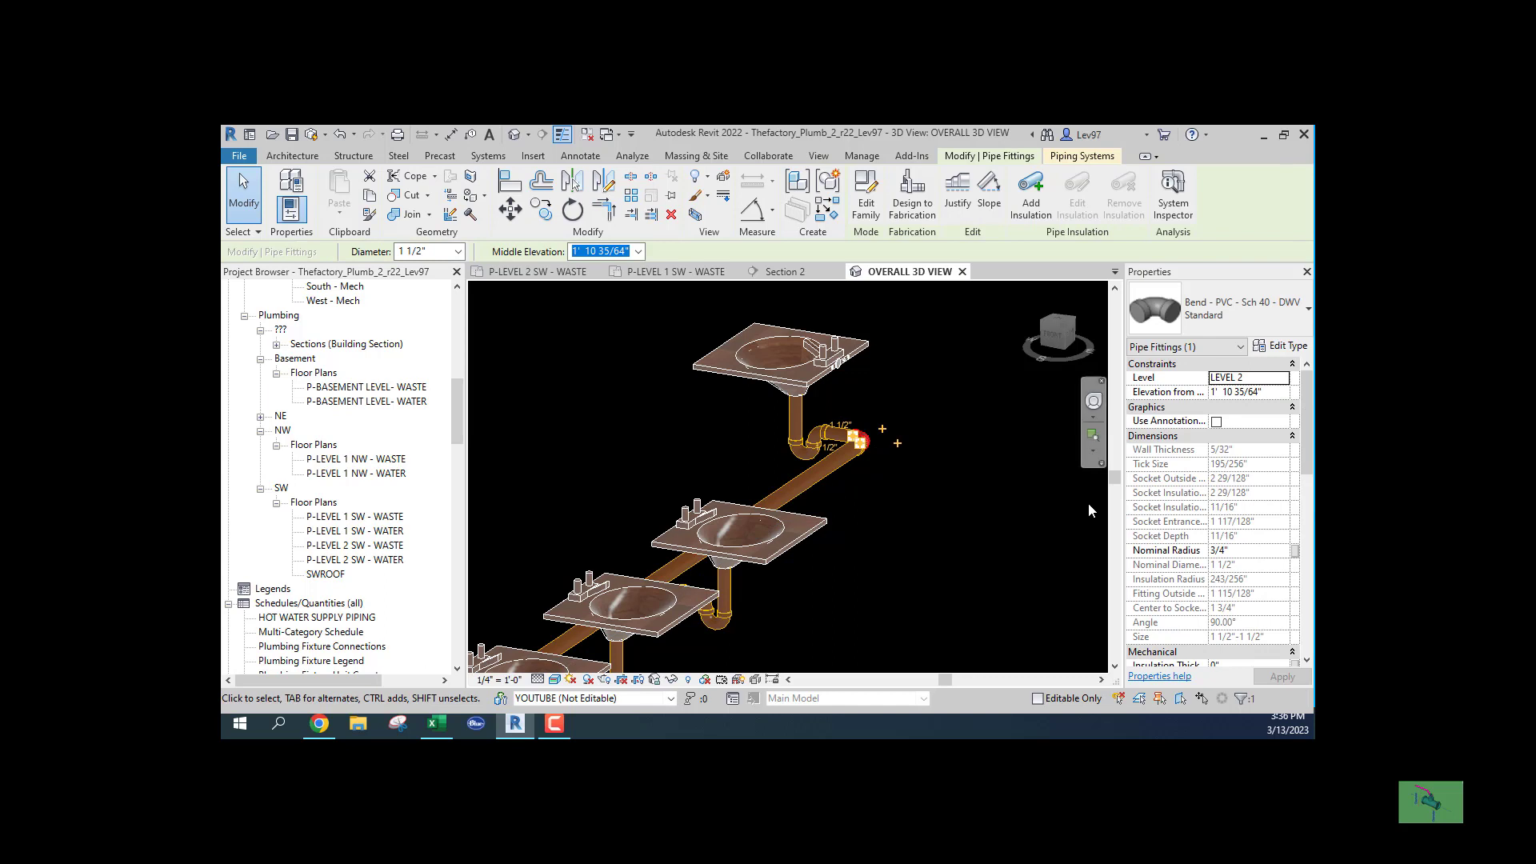
scroll(1214, 504, down, 3)
scroll(1213, 500, down, 5)
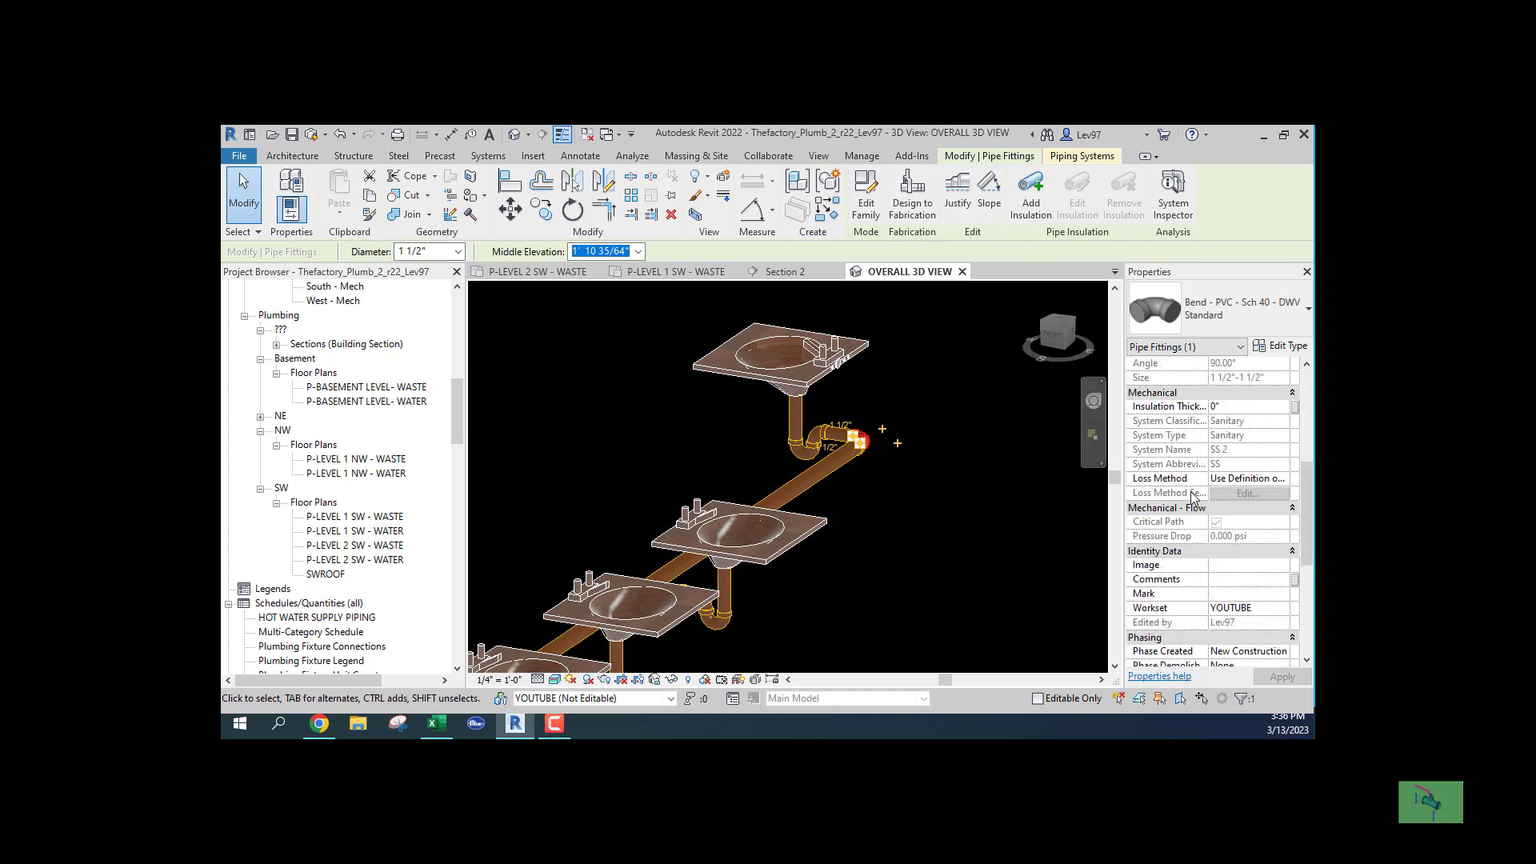
click(916, 550)
Change the vertical and horizontal drain pipes of the two middle lavatories to the PVC_Sanitary pipe type.
middle_drag(915, 550, 1024, 409)
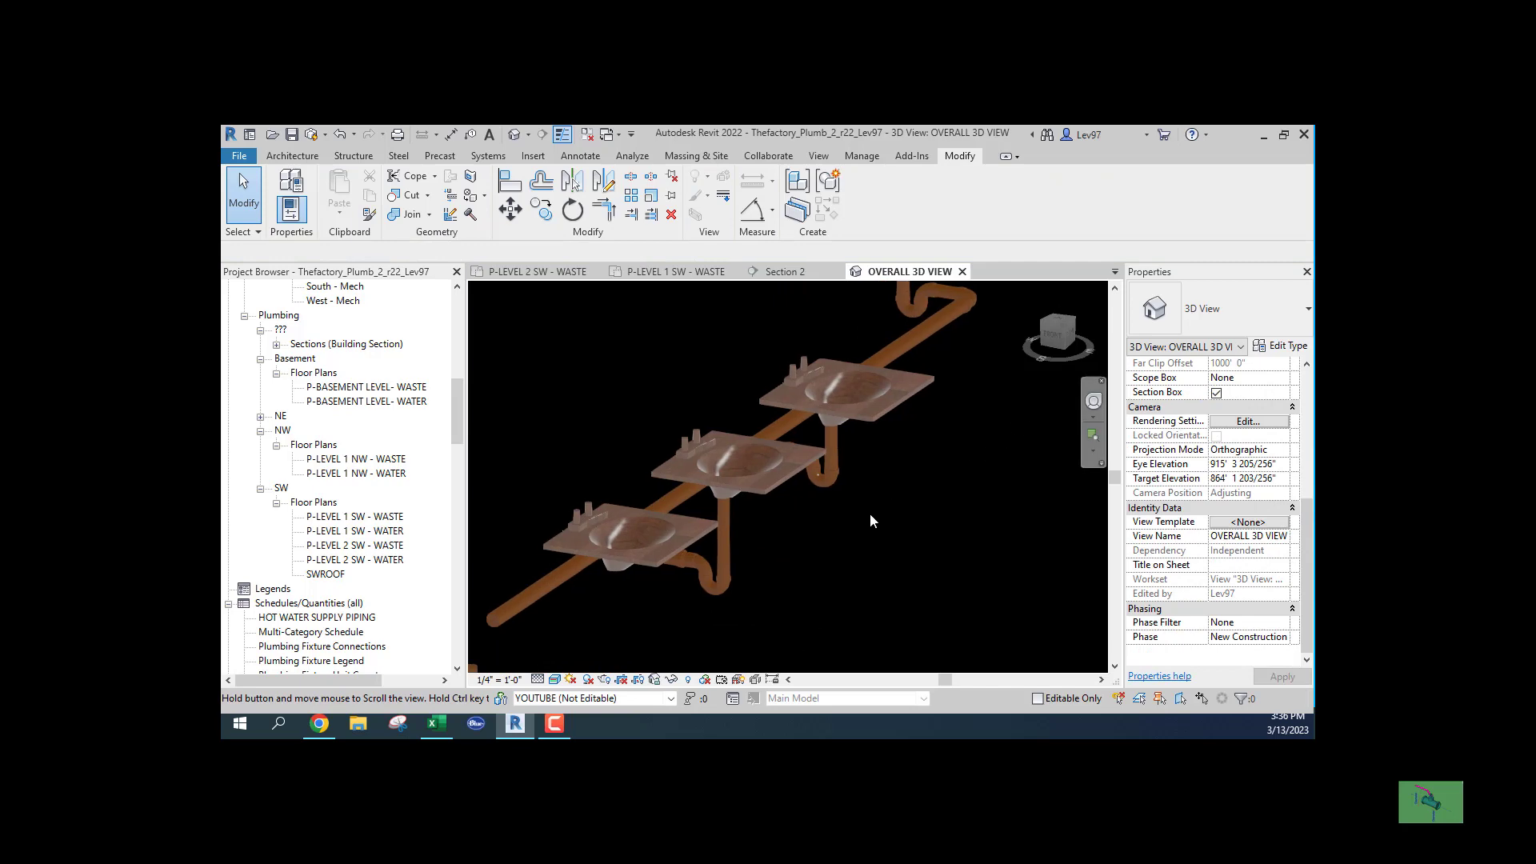
click(725, 535)
shift+middle_drag(837, 559, 947, 501)
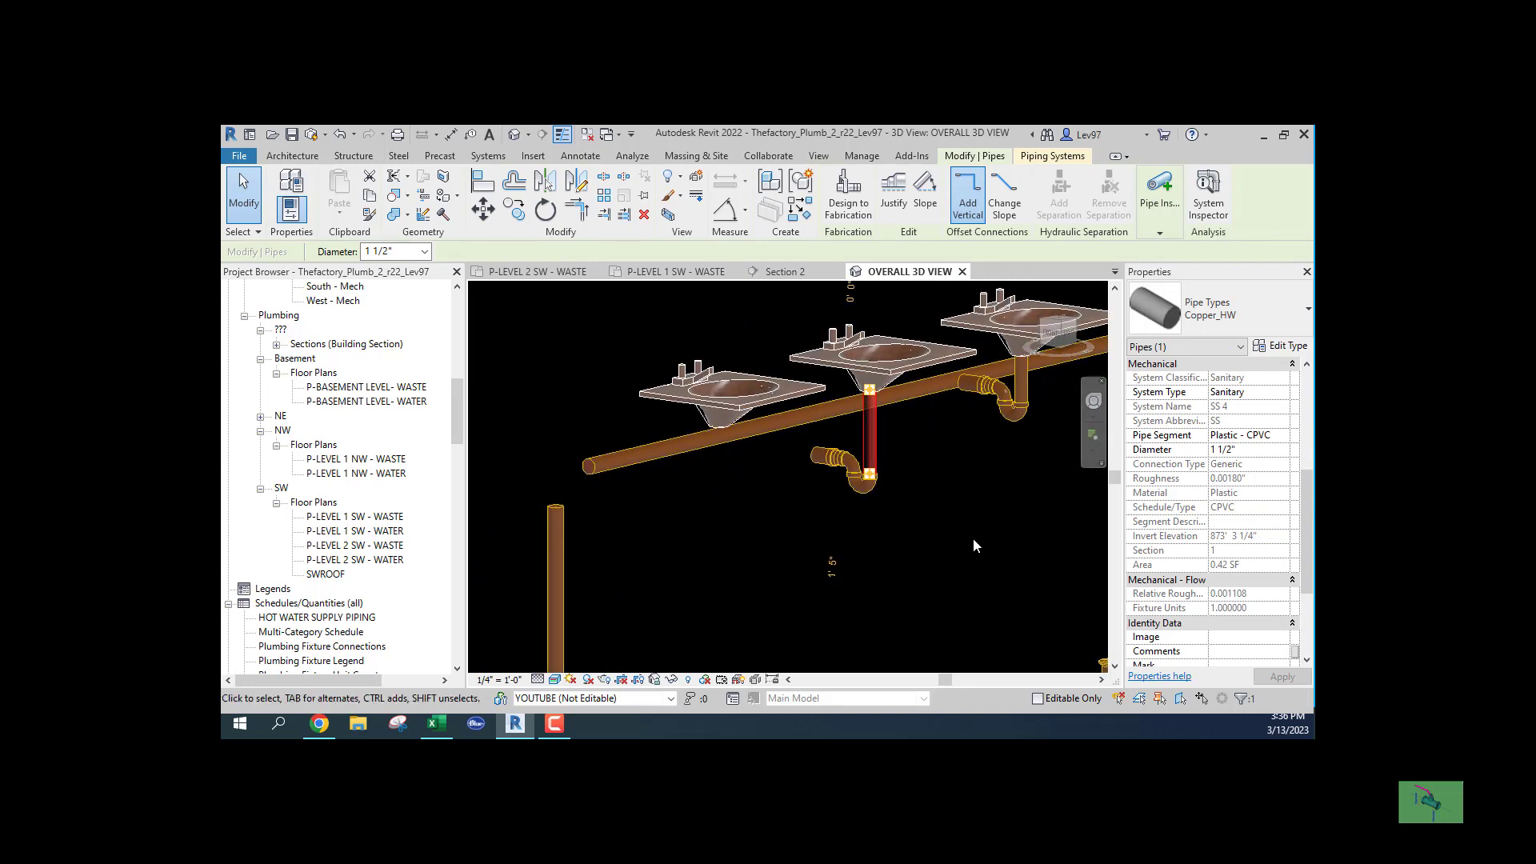
ctrl+click(817, 467)
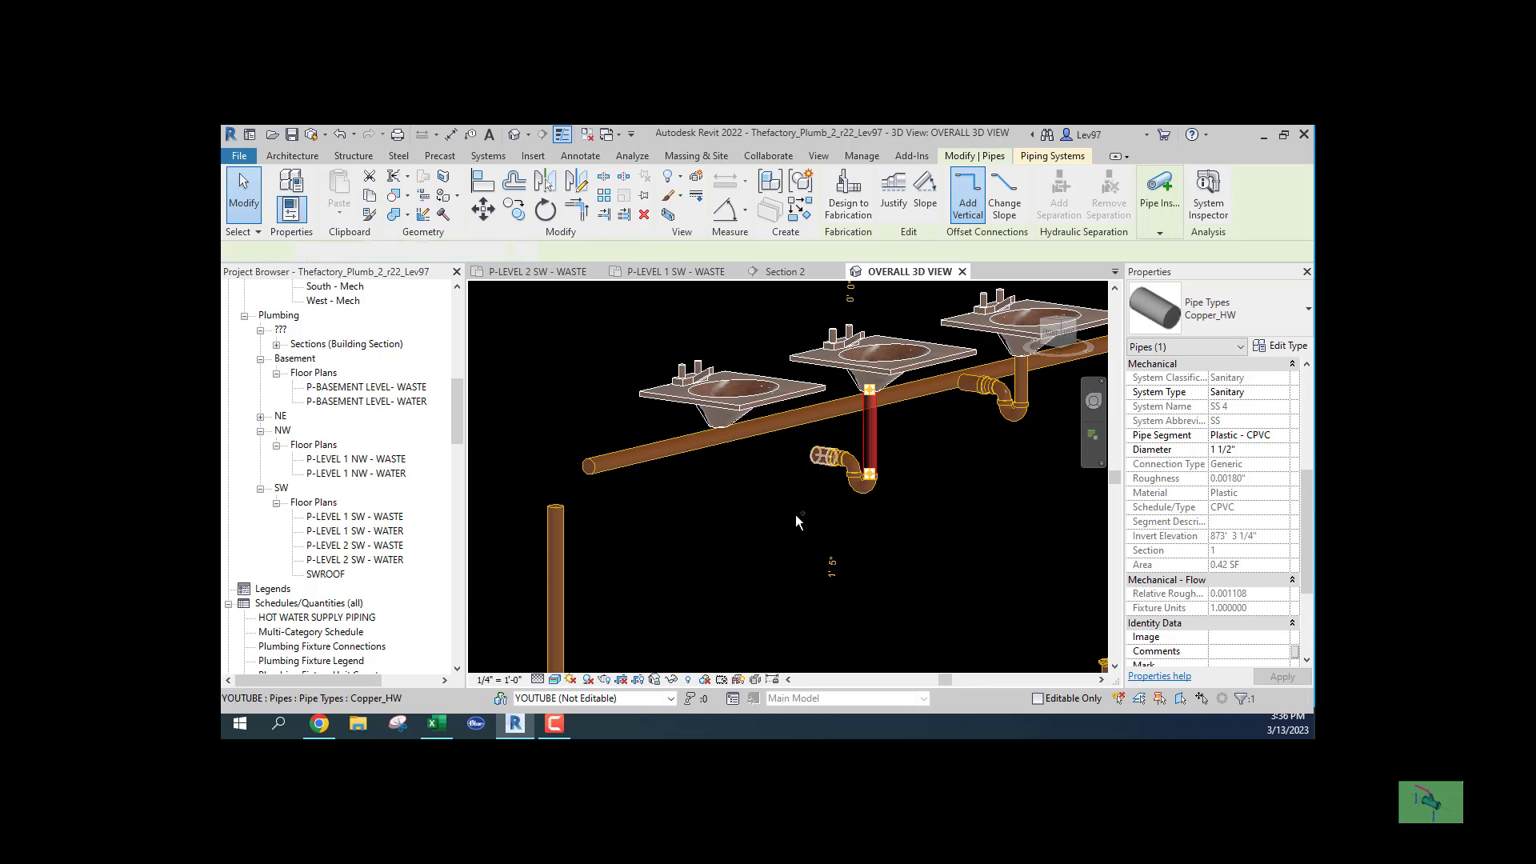
ctrl+click(964, 382)
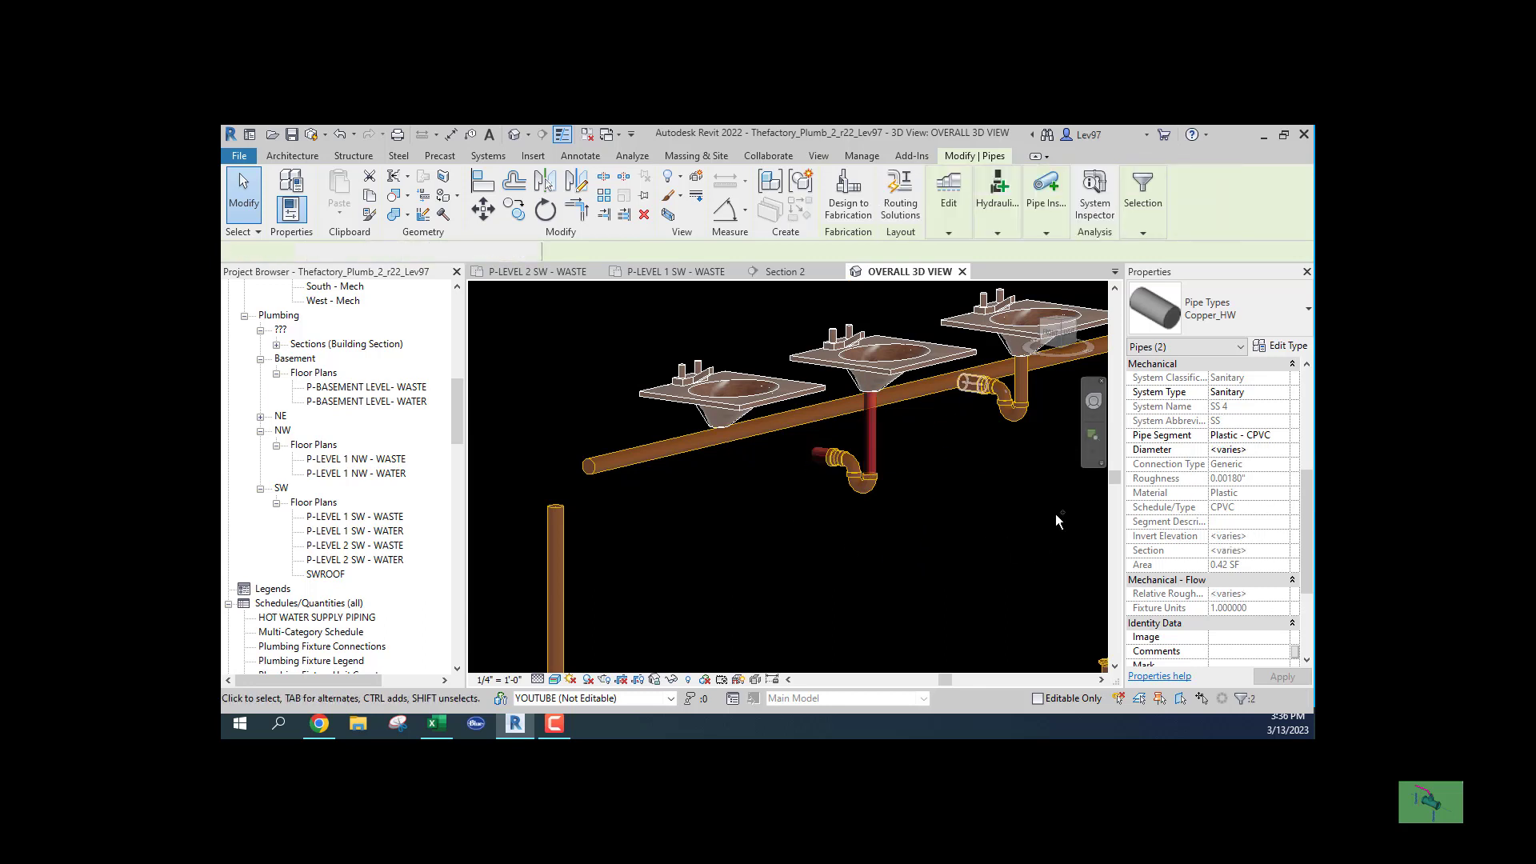
ctrl+click(1024, 381)
scroll(834, 558, down, 5)
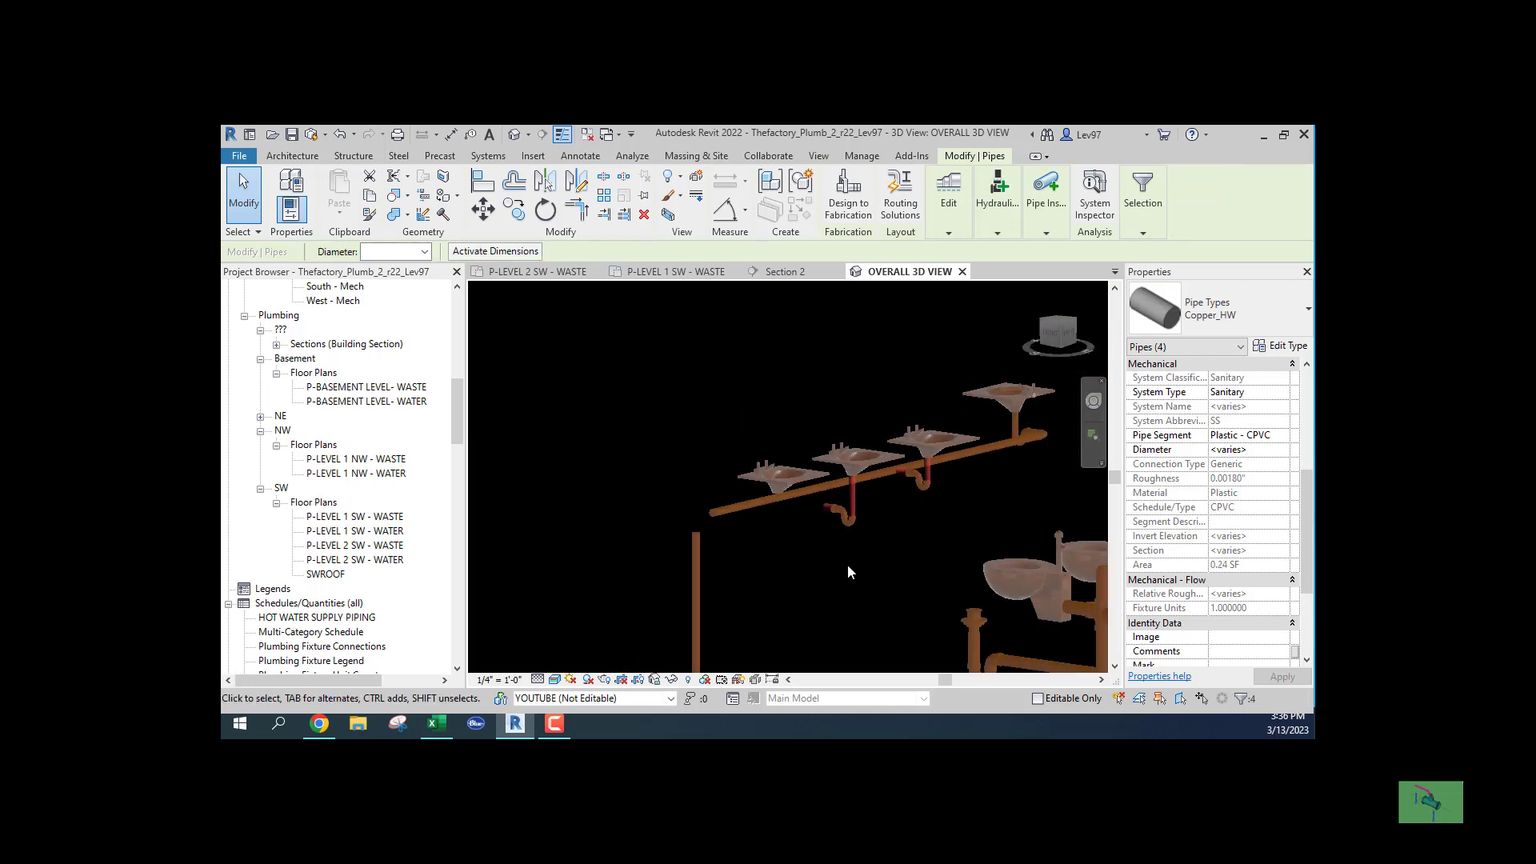
middle_drag(848, 564, 747, 541)
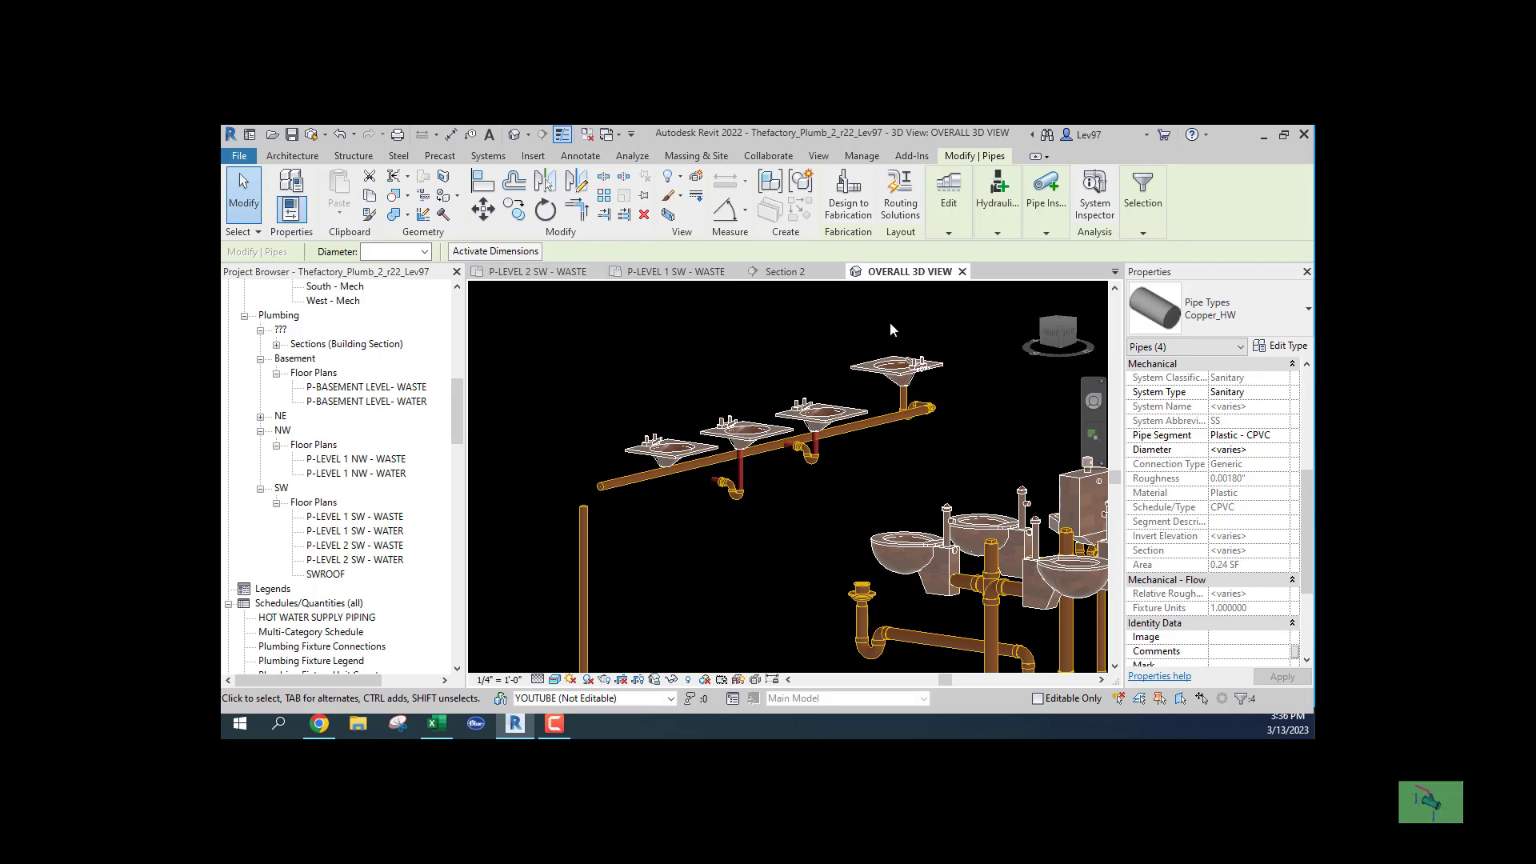
click(1269, 294)
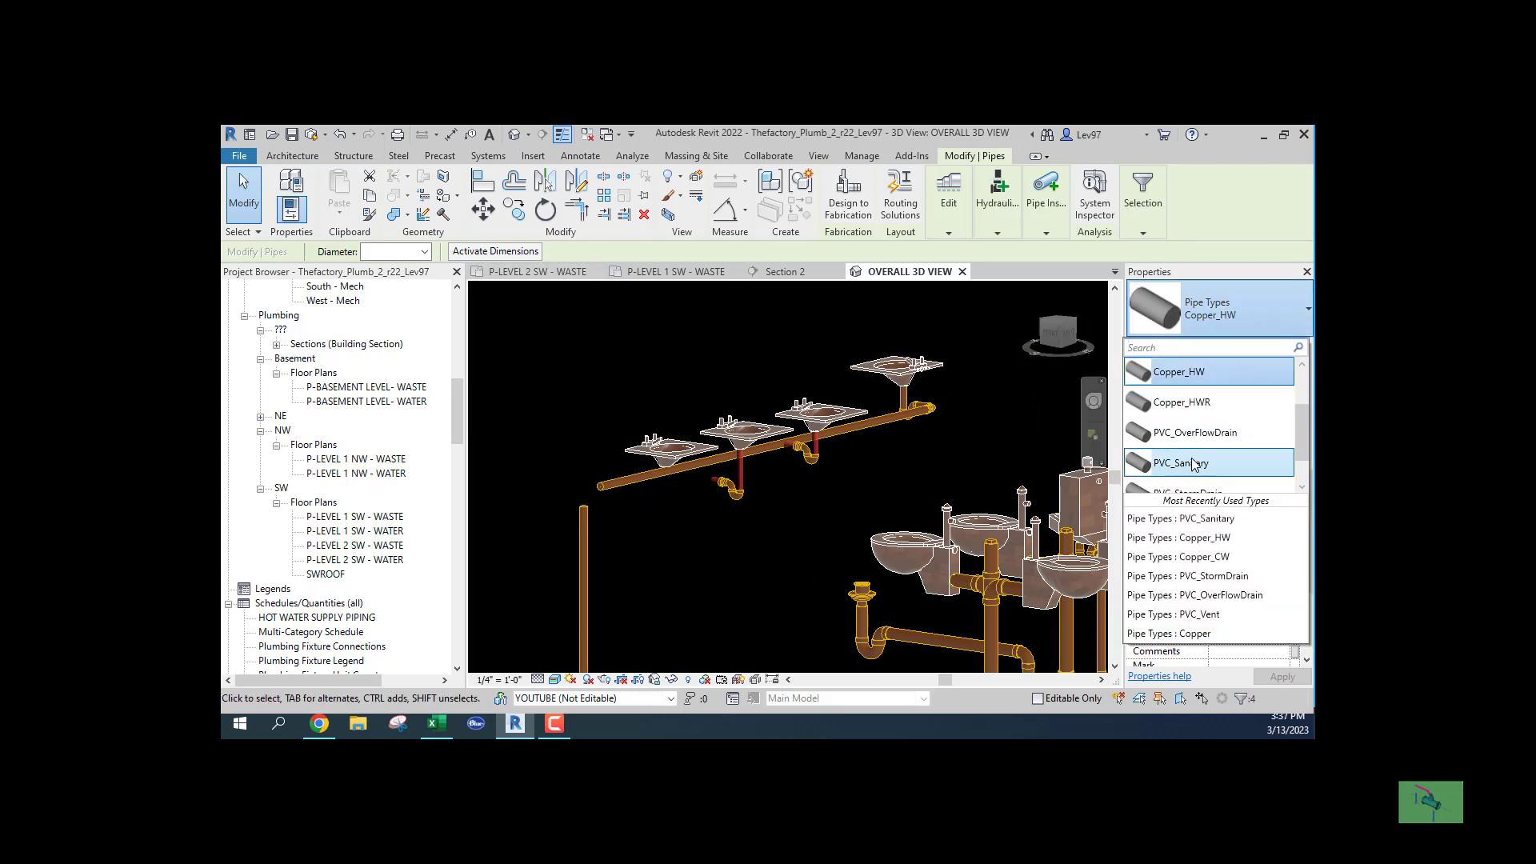
click(1195, 465)
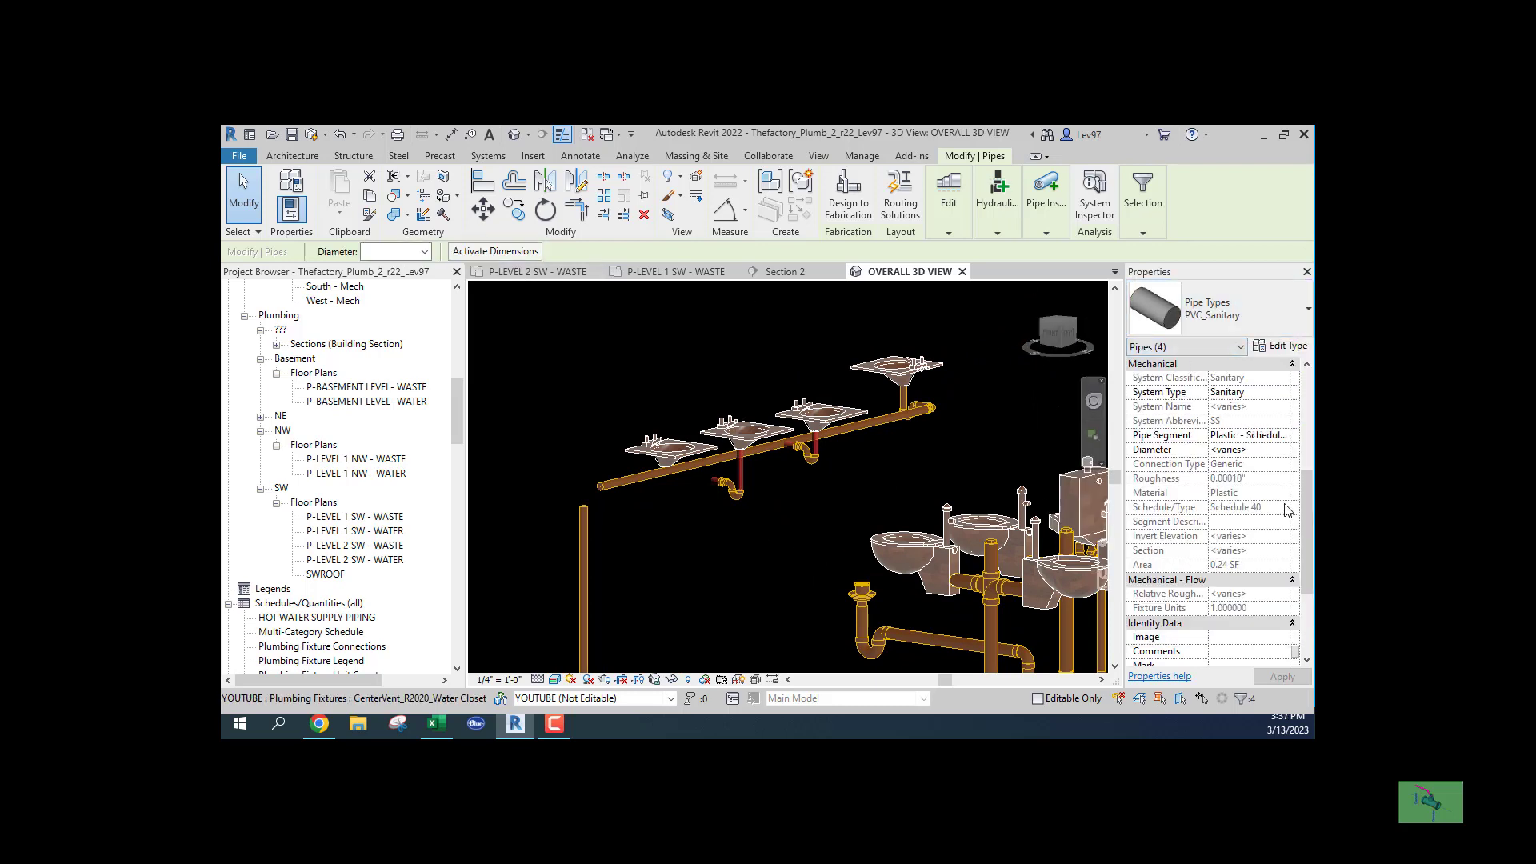
scroll(1286, 510, down, 3)
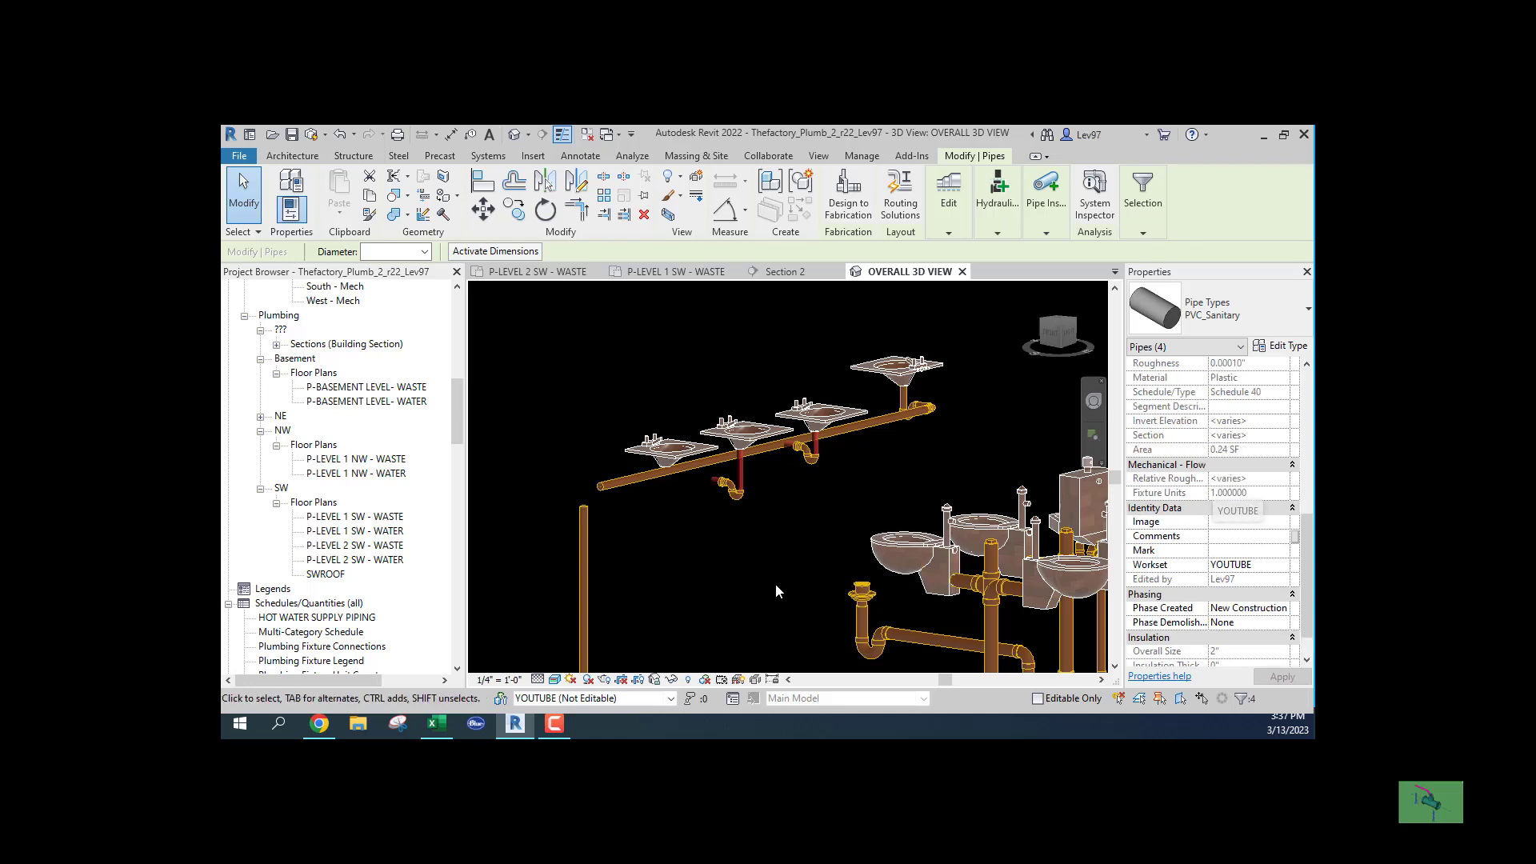
click(731, 560)
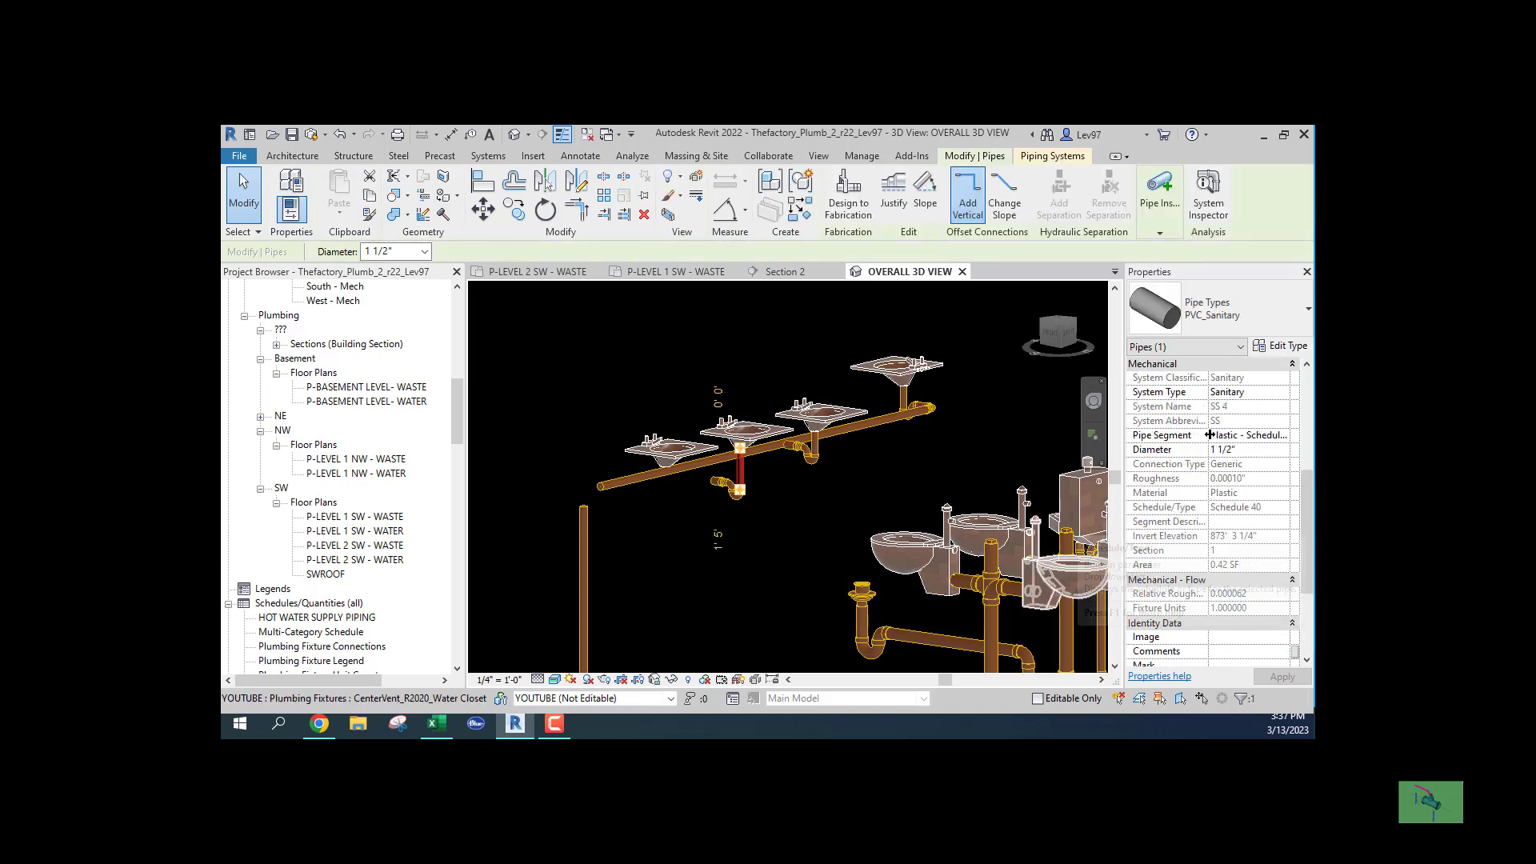
click(837, 577)
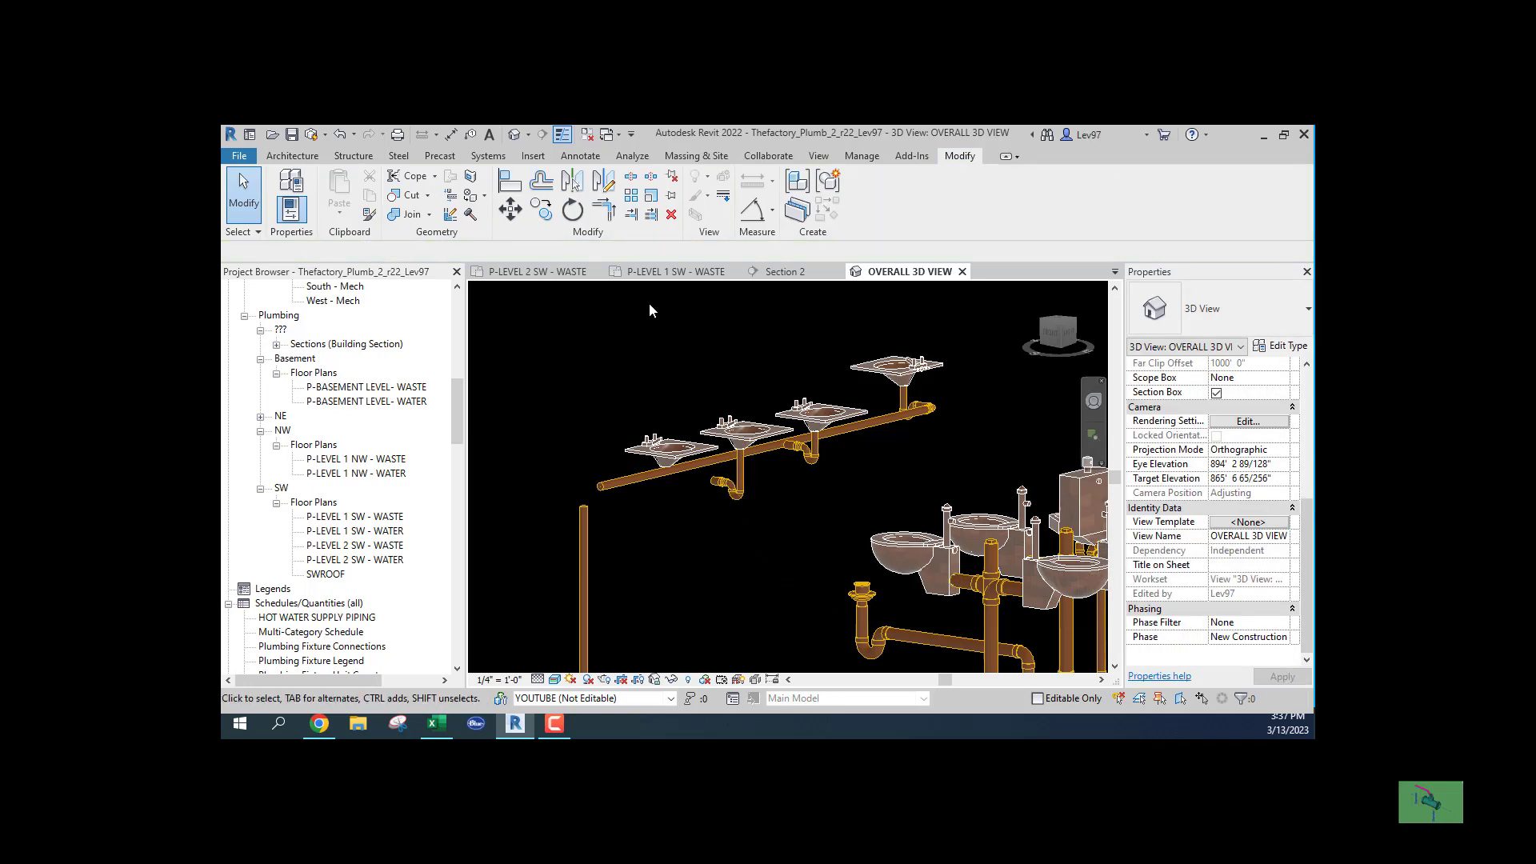
In Section 2, draw a 1 1/2" drain straight down from the last lavatory's outlet.
click(538, 271)
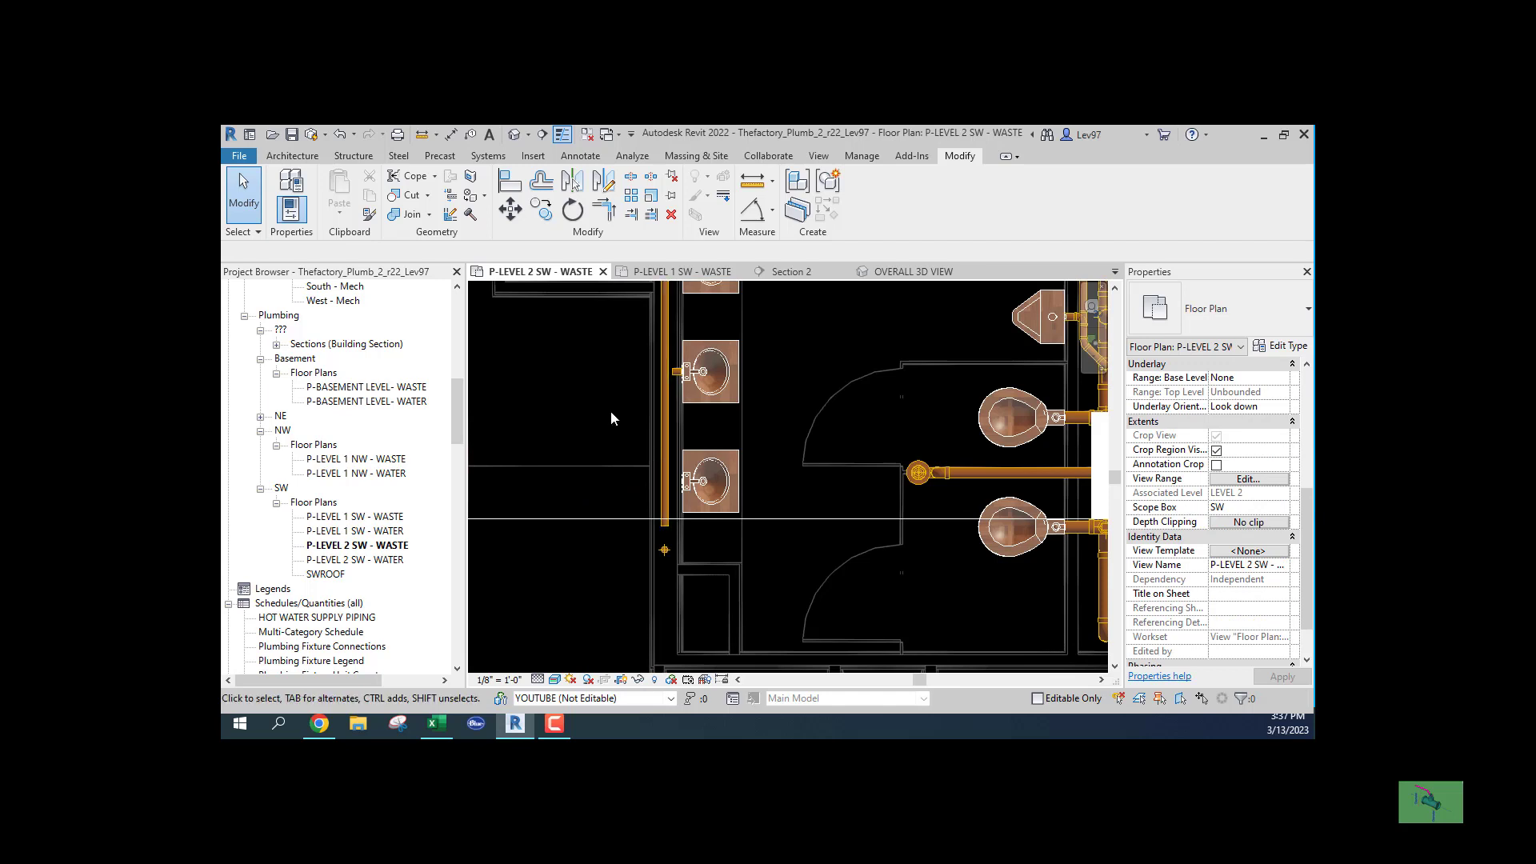
click(796, 275)
click(780, 376)
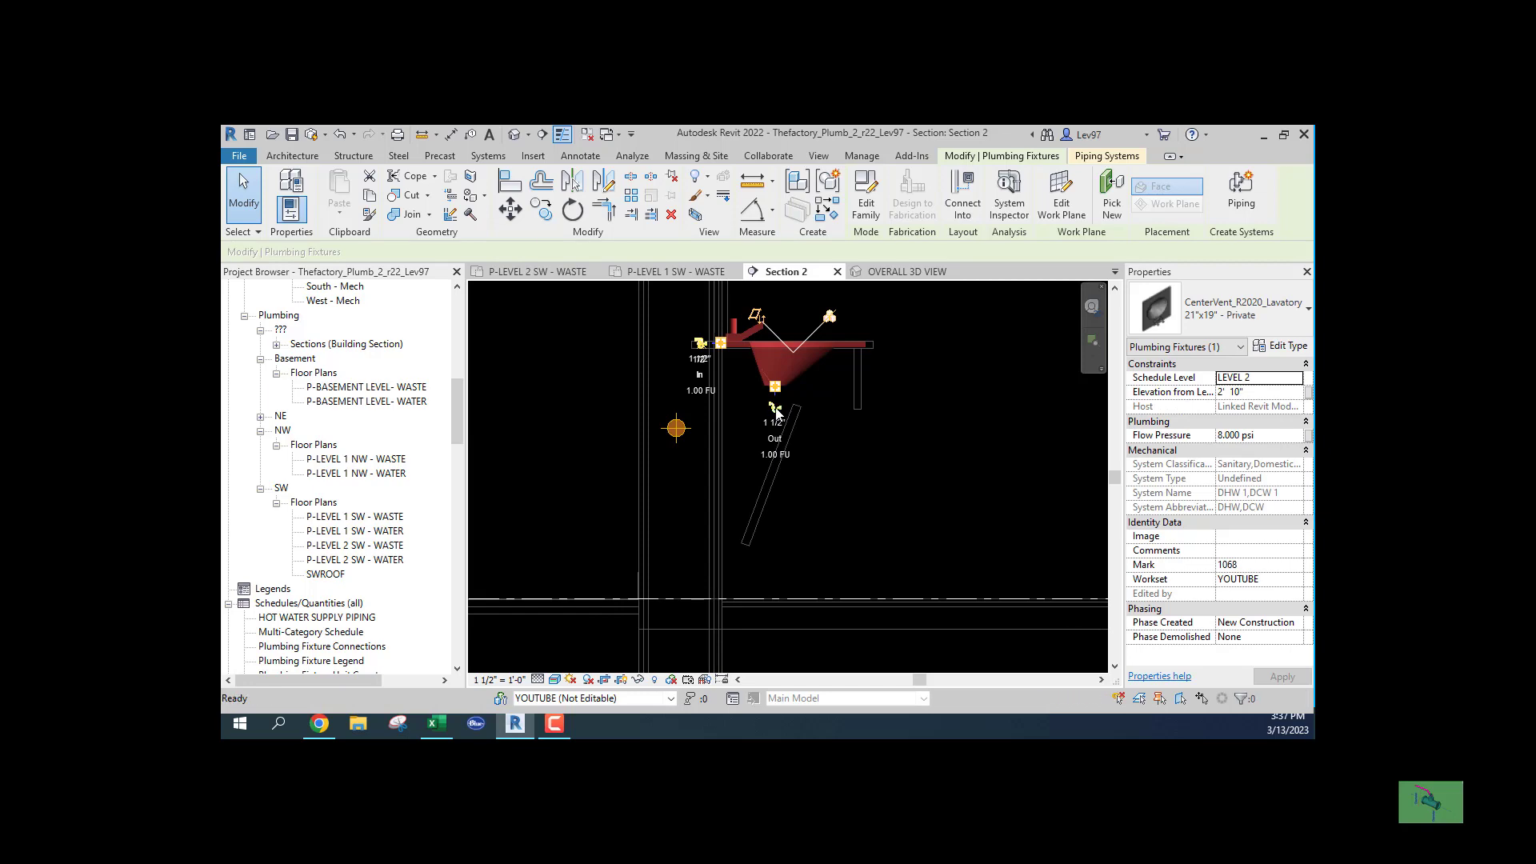
click(776, 410)
click(775, 538)
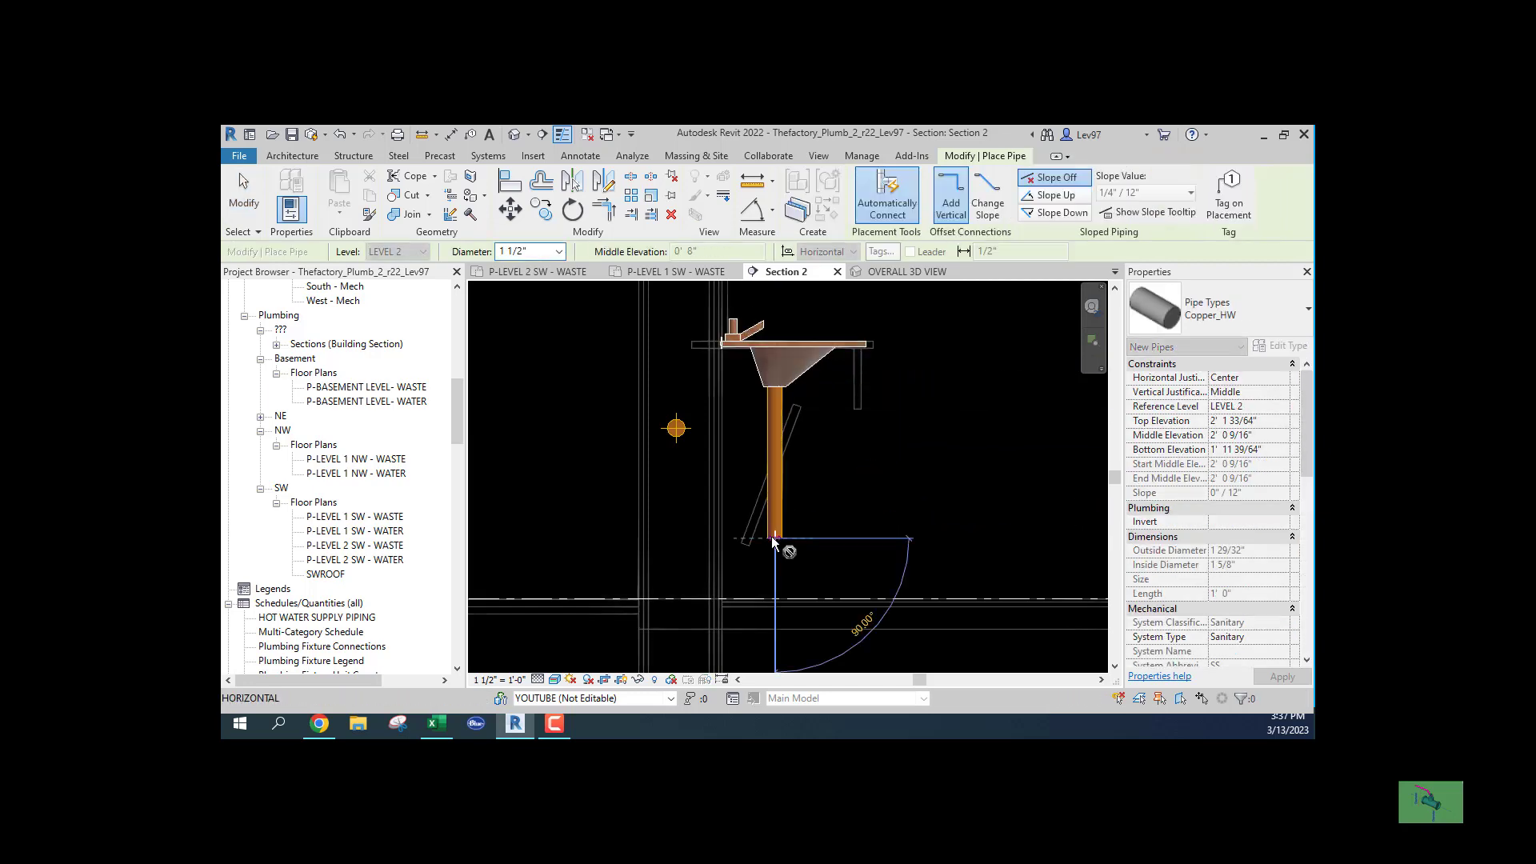
Change the vertical drain pipe under the last lavatory to the PVC_Sanitary pipe type.
key(Escape)
key(Escape)
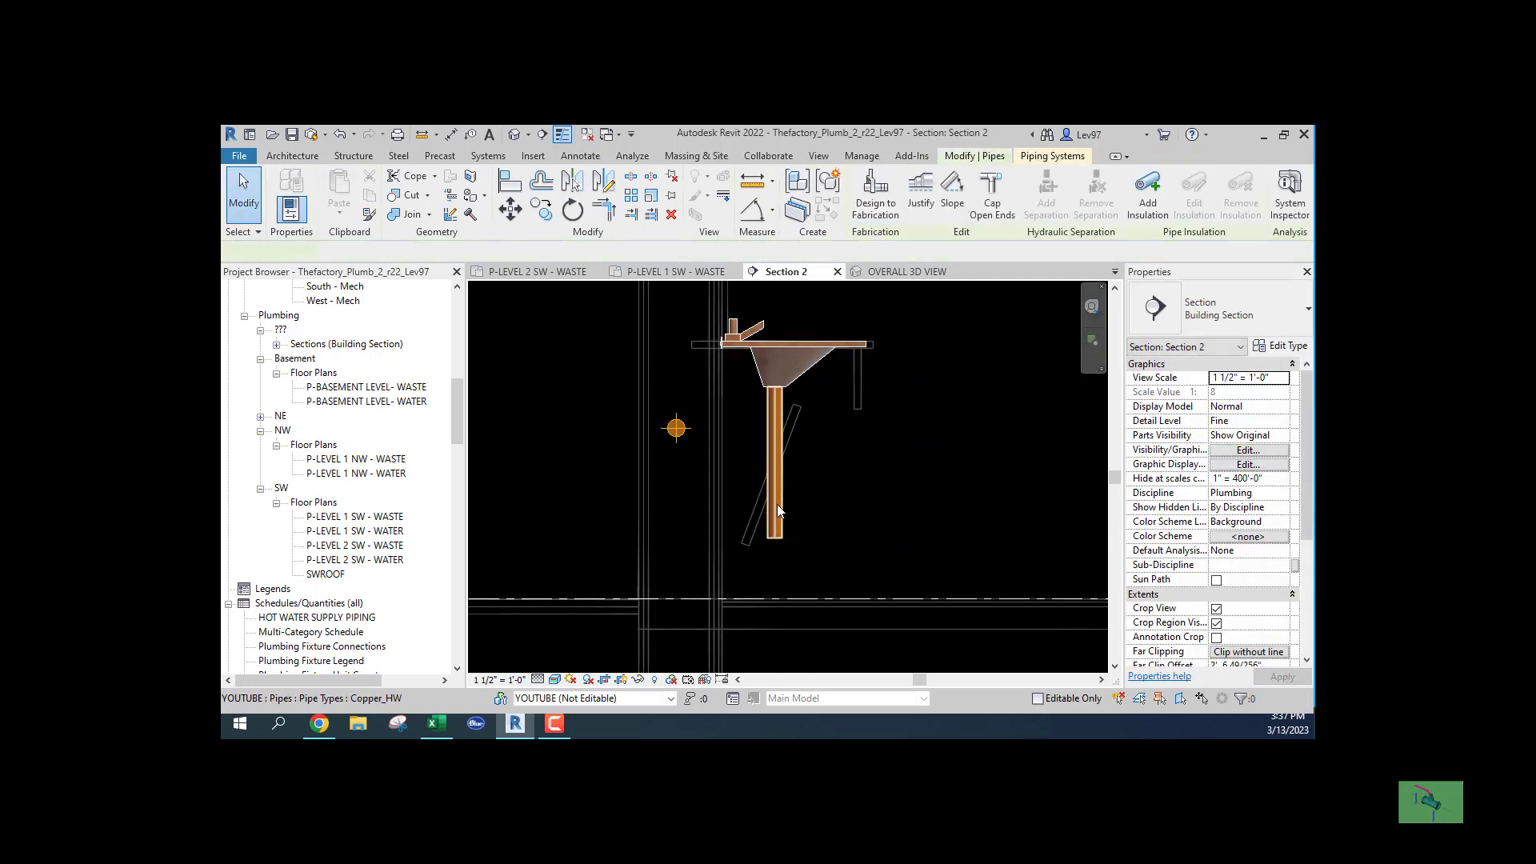
click(777, 506)
click(1264, 305)
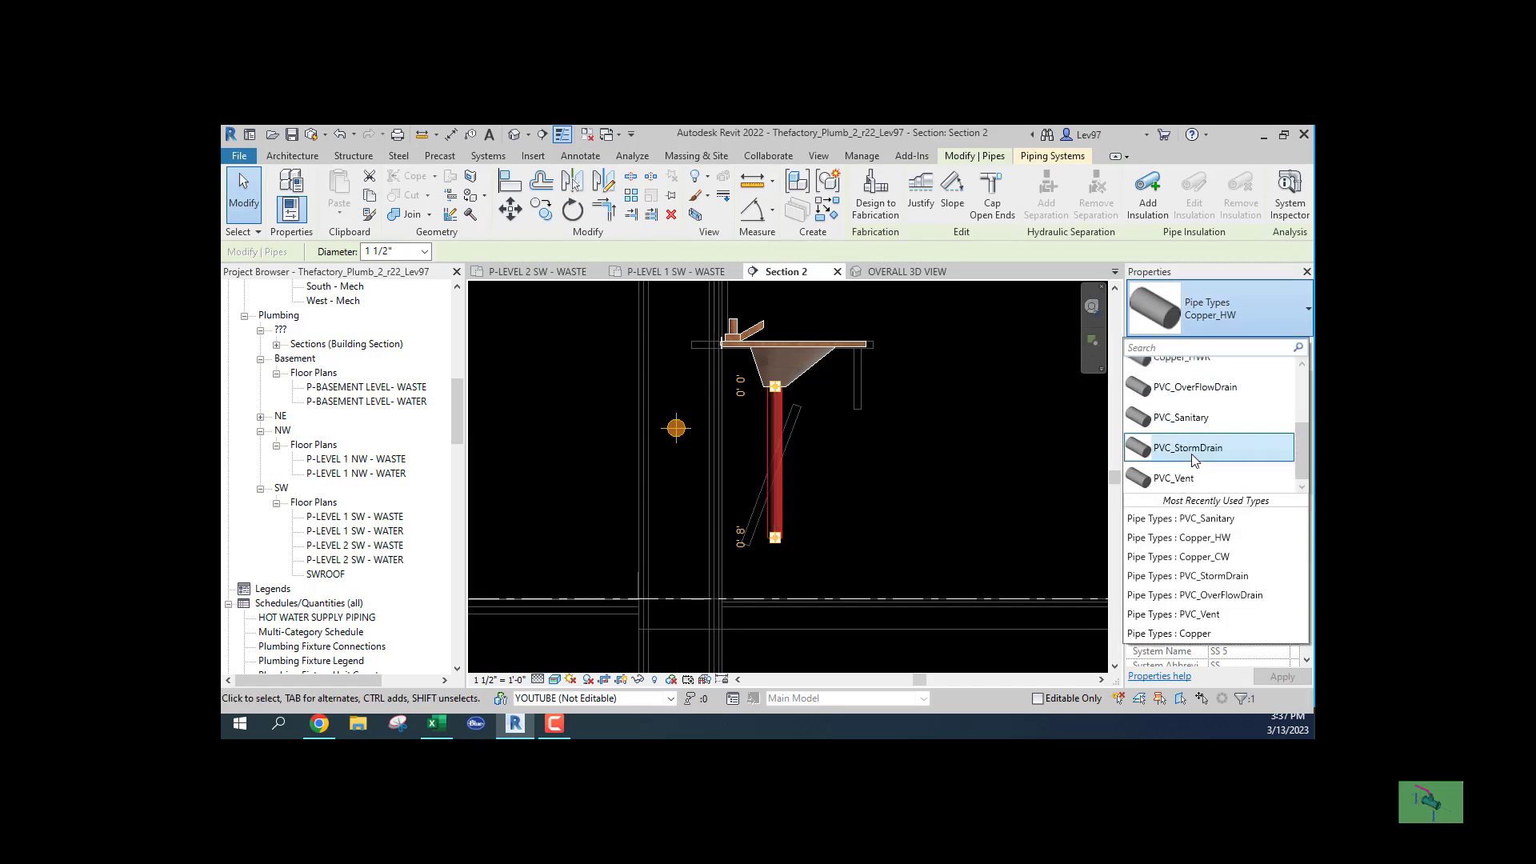
click(1193, 418)
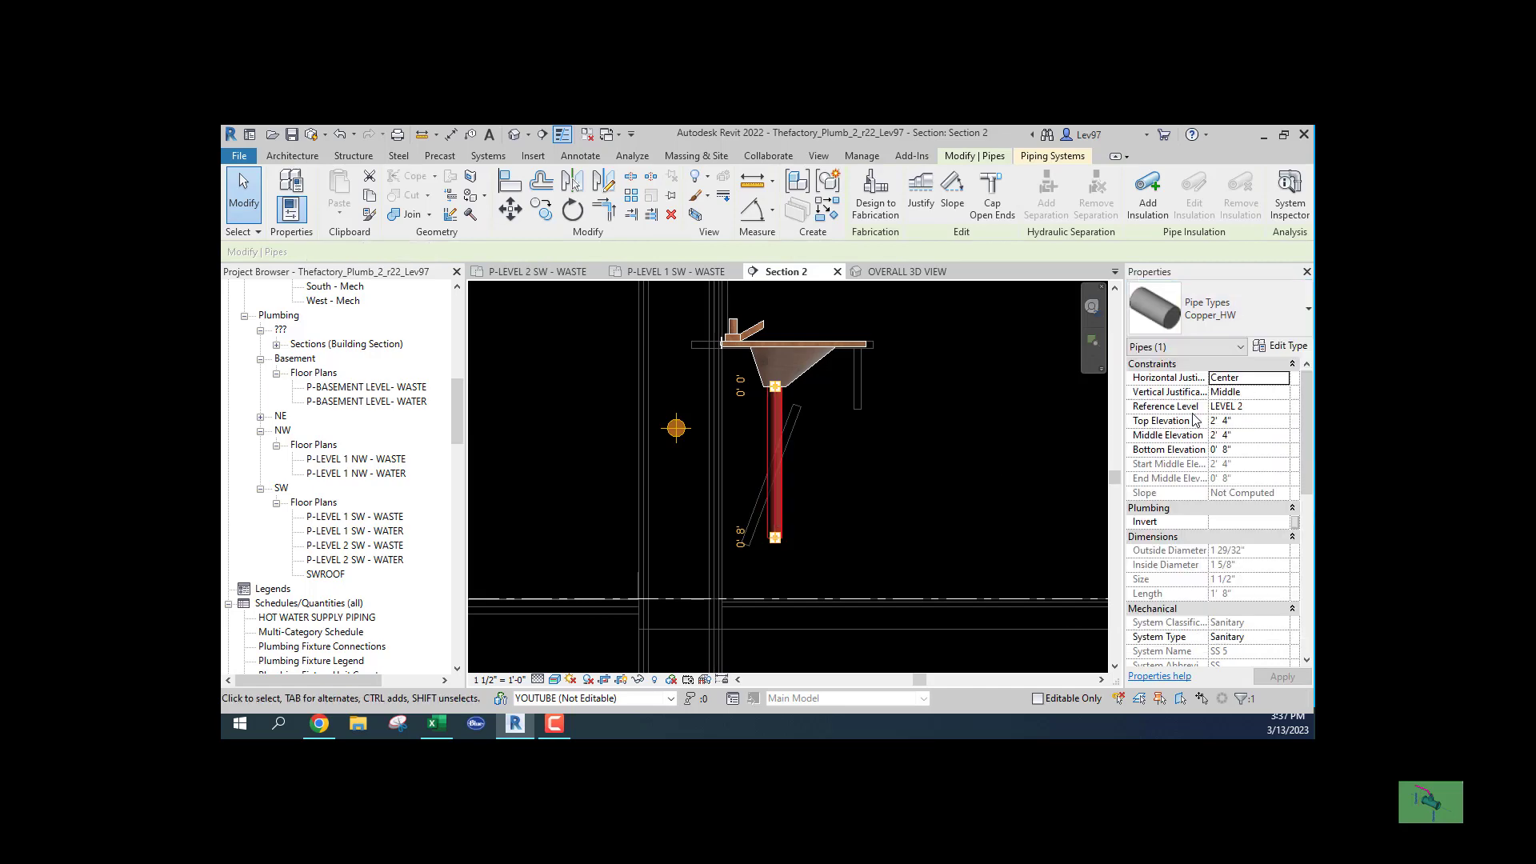
click(866, 540)
Draw a 1 1/2" horizontal pipe from the drain's lower end to the point directly below the chase drain.
click(773, 542)
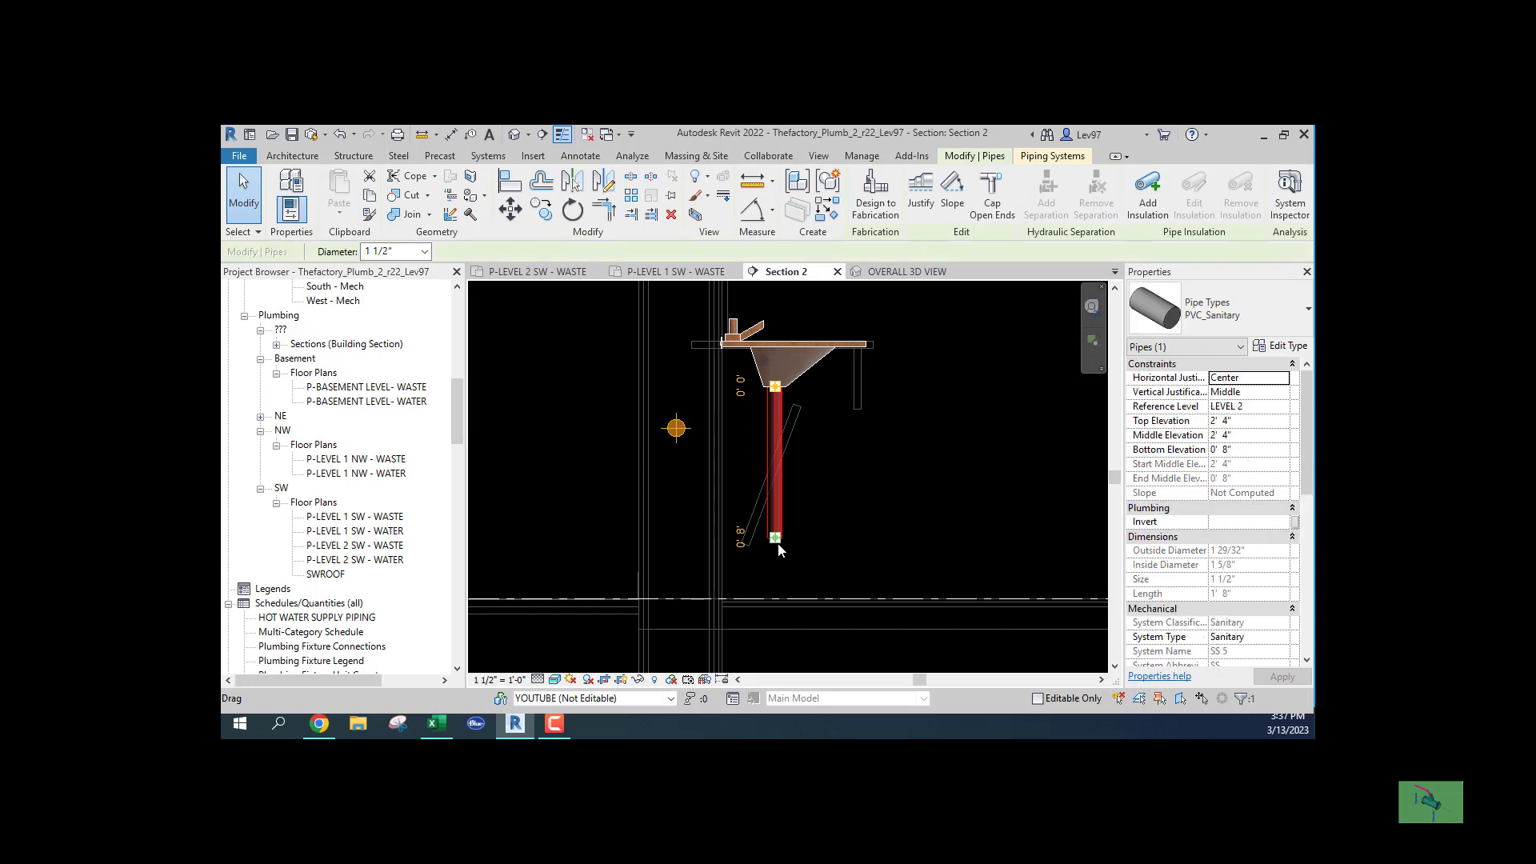
right_click(774, 541)
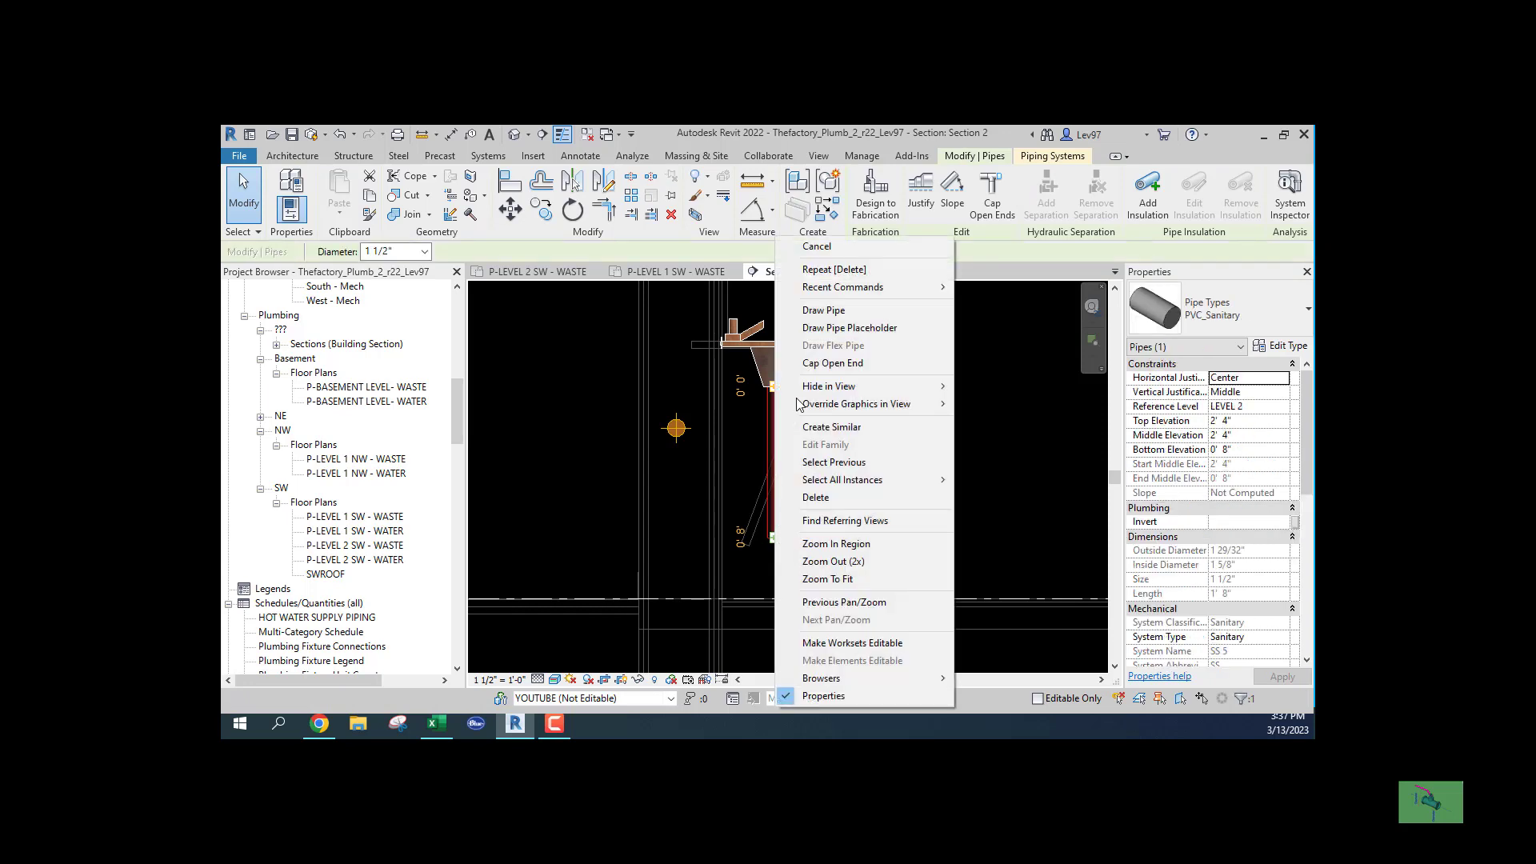
click(824, 312)
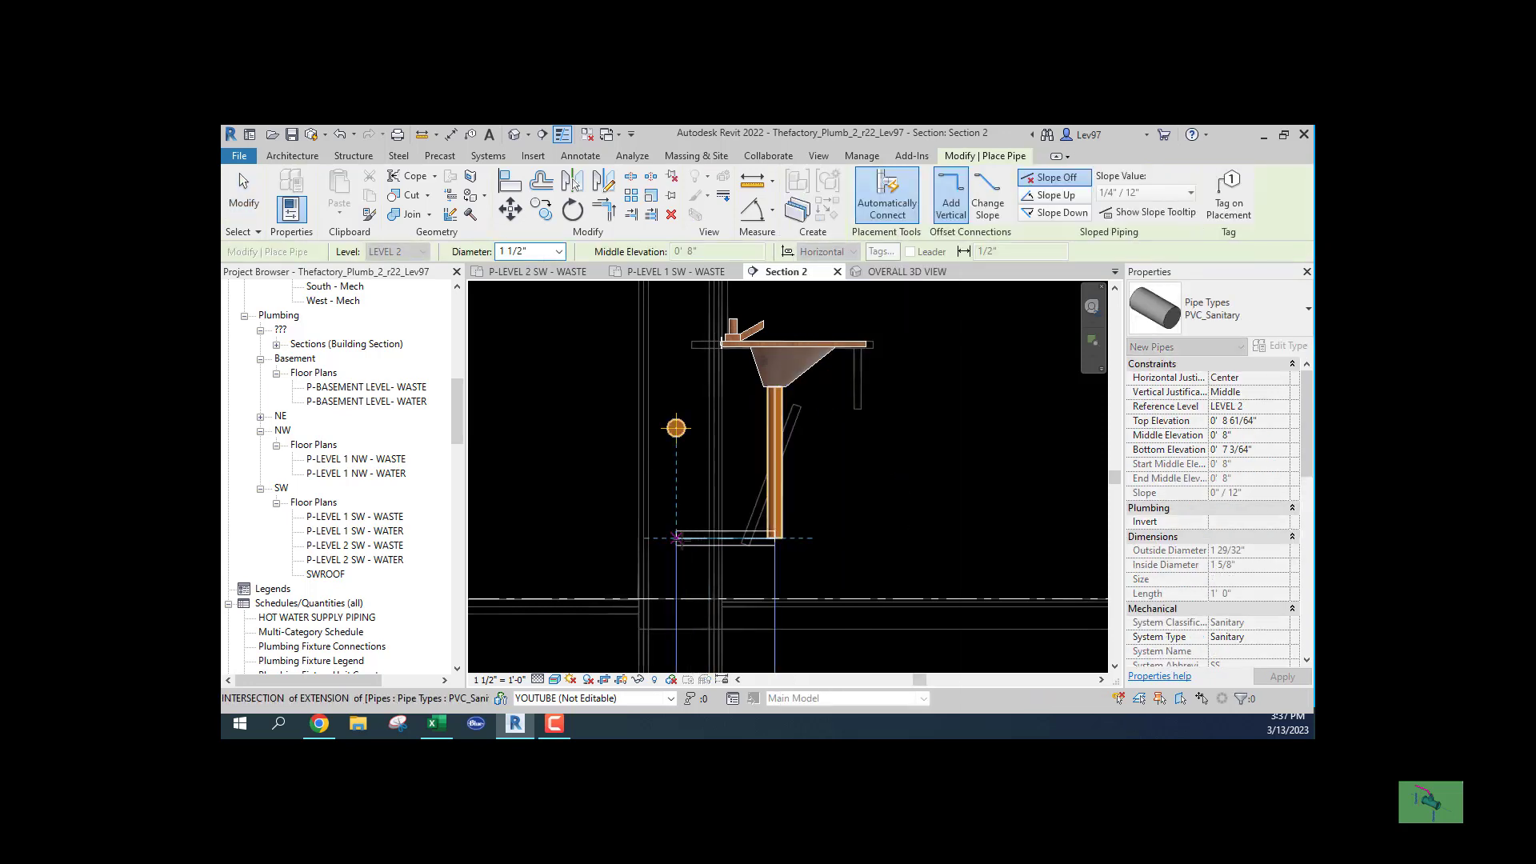
click(677, 538)
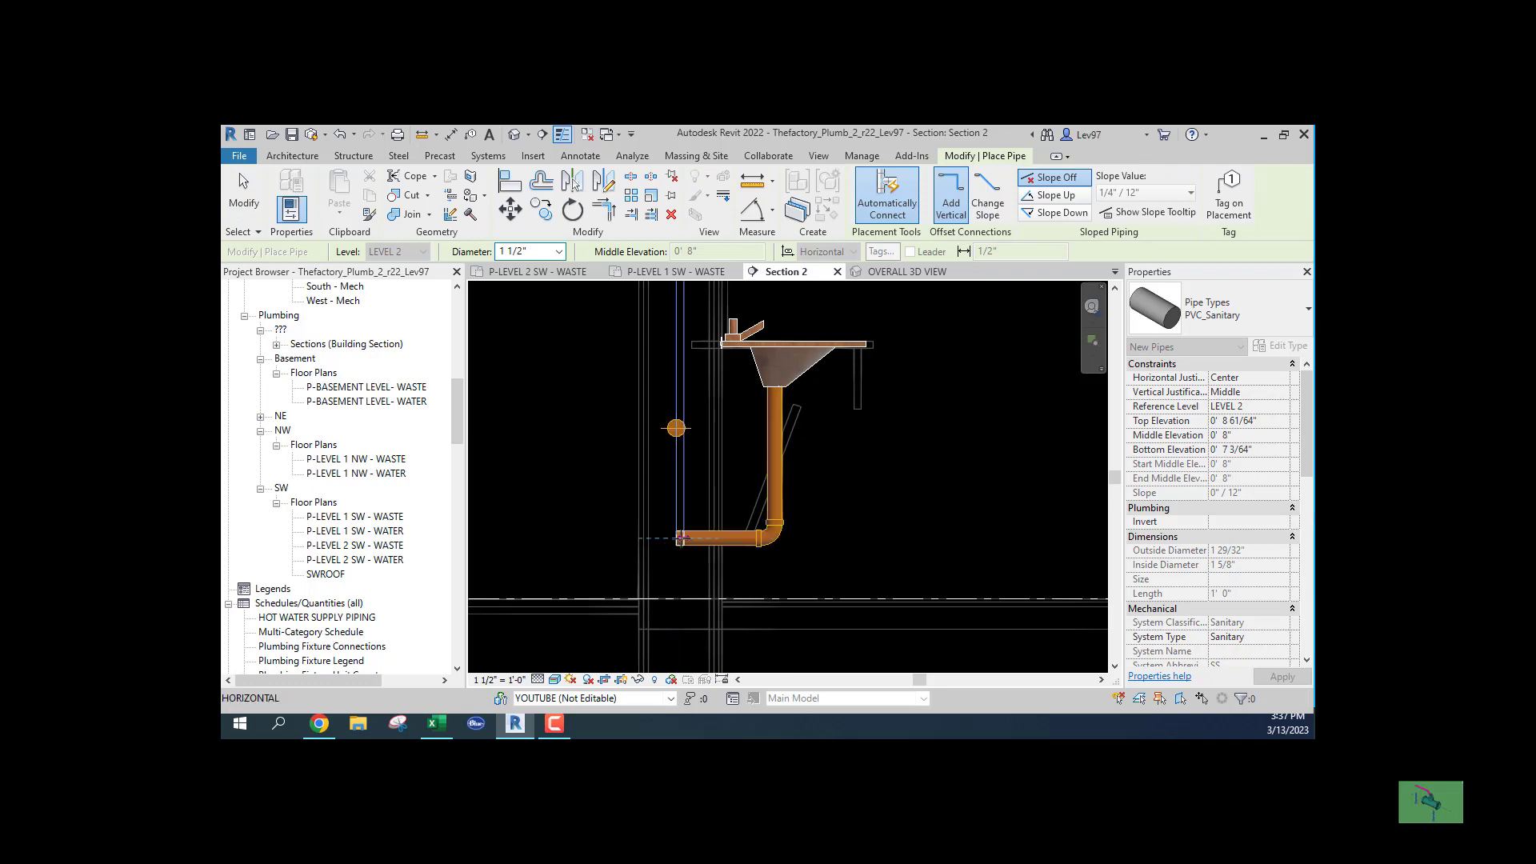
key(Escape)
key(Escape)
Replace the bend at the foot of the lavatory drain with the R20_Trap P - PVC - Sch 40 - DWV Standard fitting.
click(771, 531)
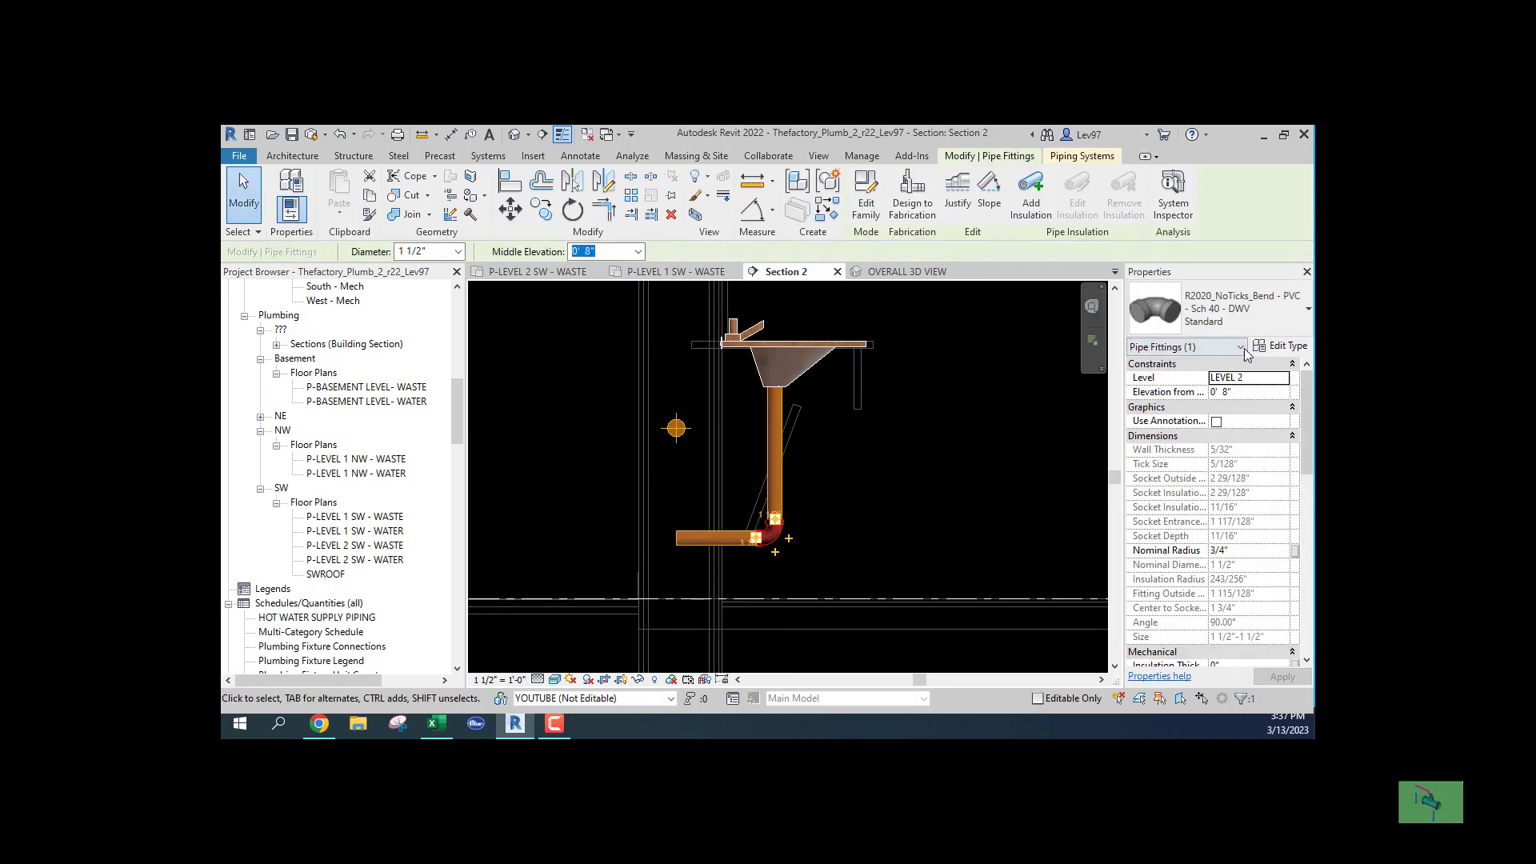
click(1268, 310)
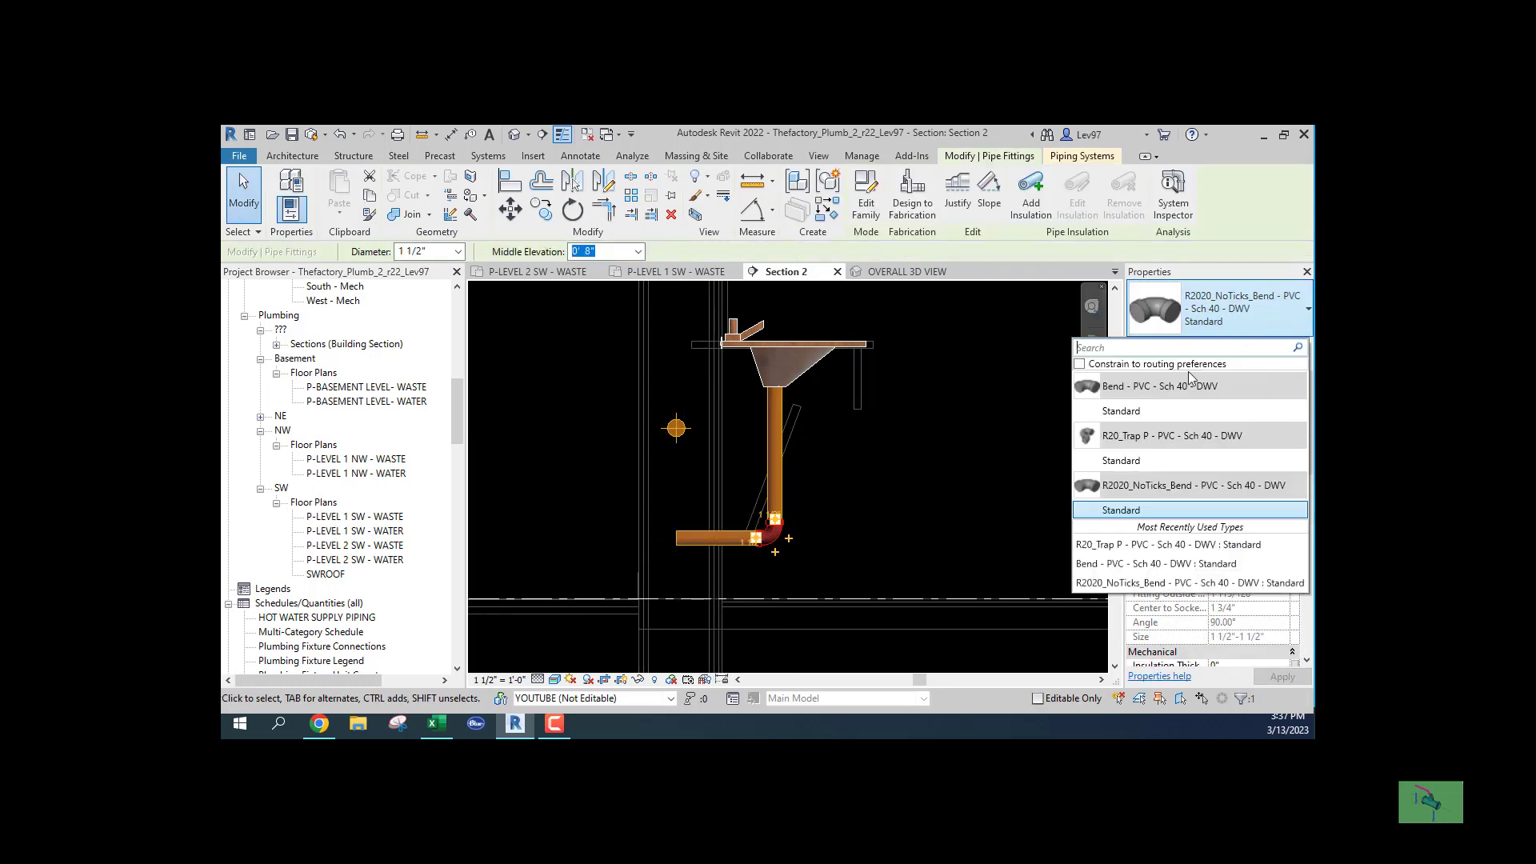
click(1114, 461)
key(Escape)
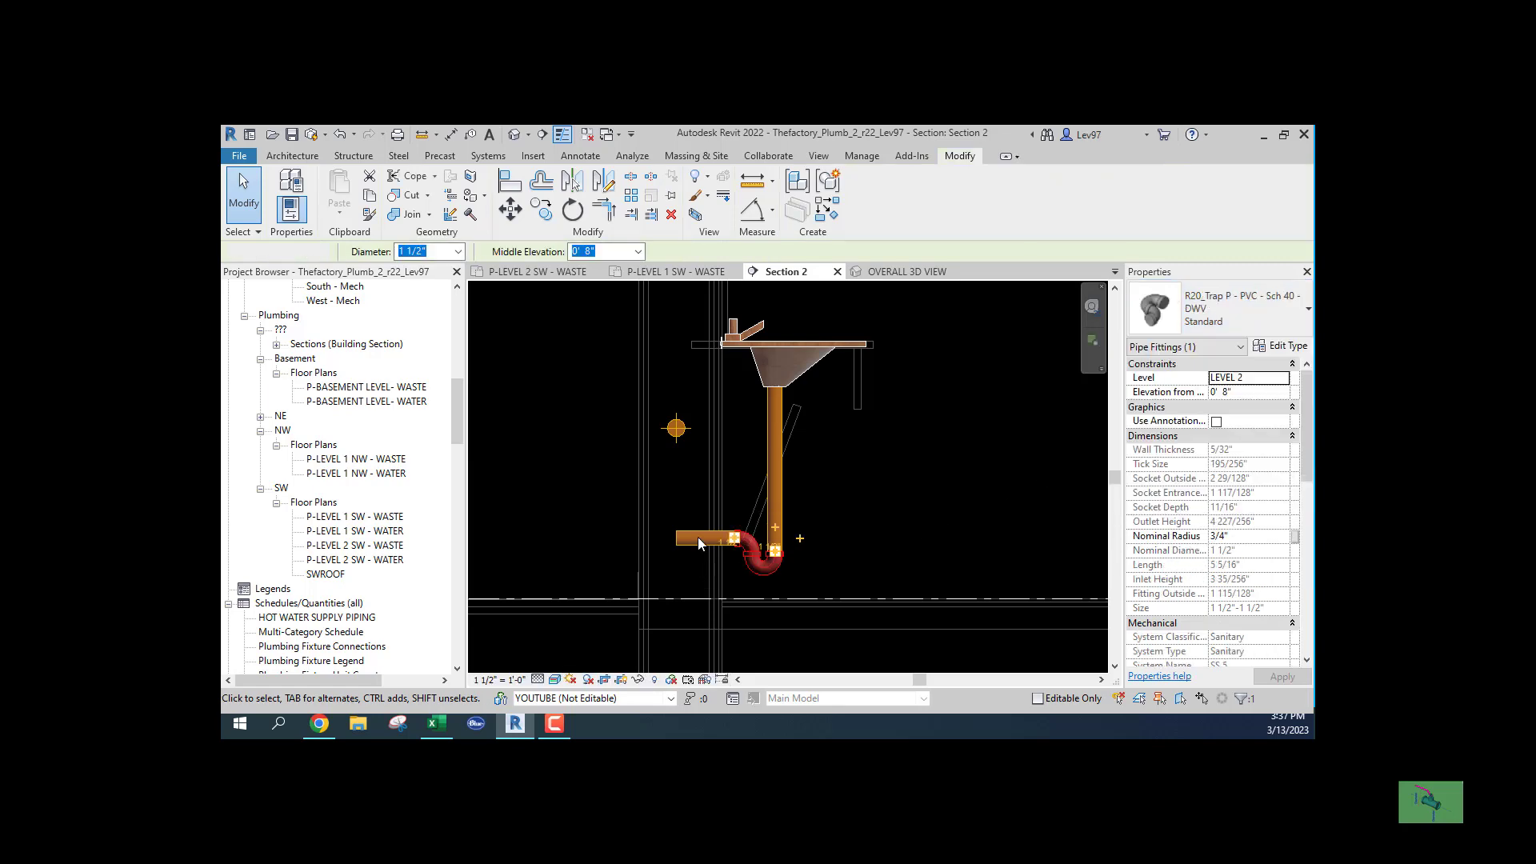
Set the diameter of the trap's horizontal outlet pipe to 2".
click(683, 536)
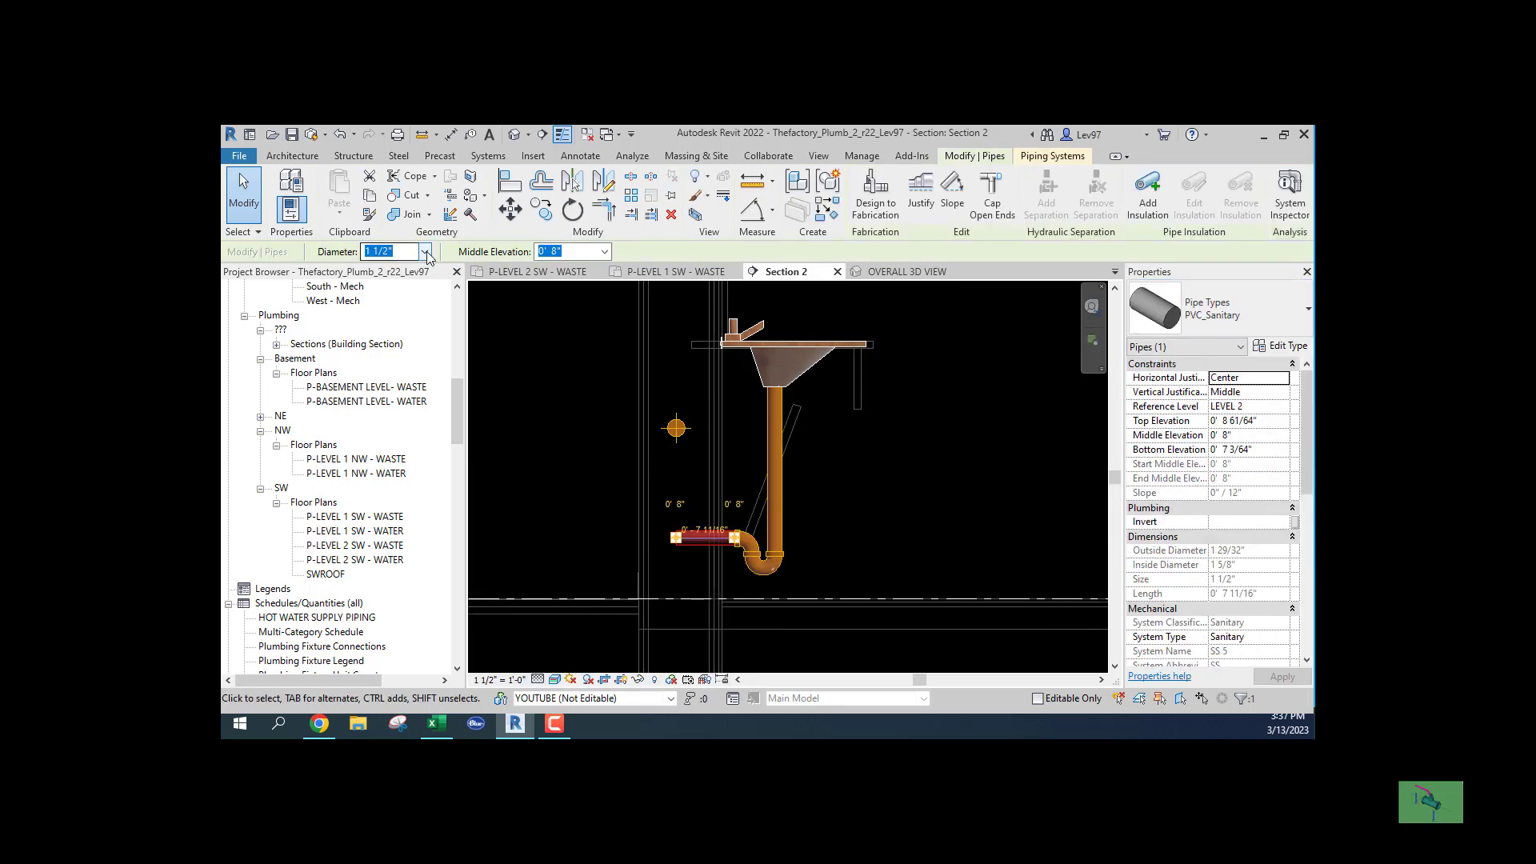
click(424, 251)
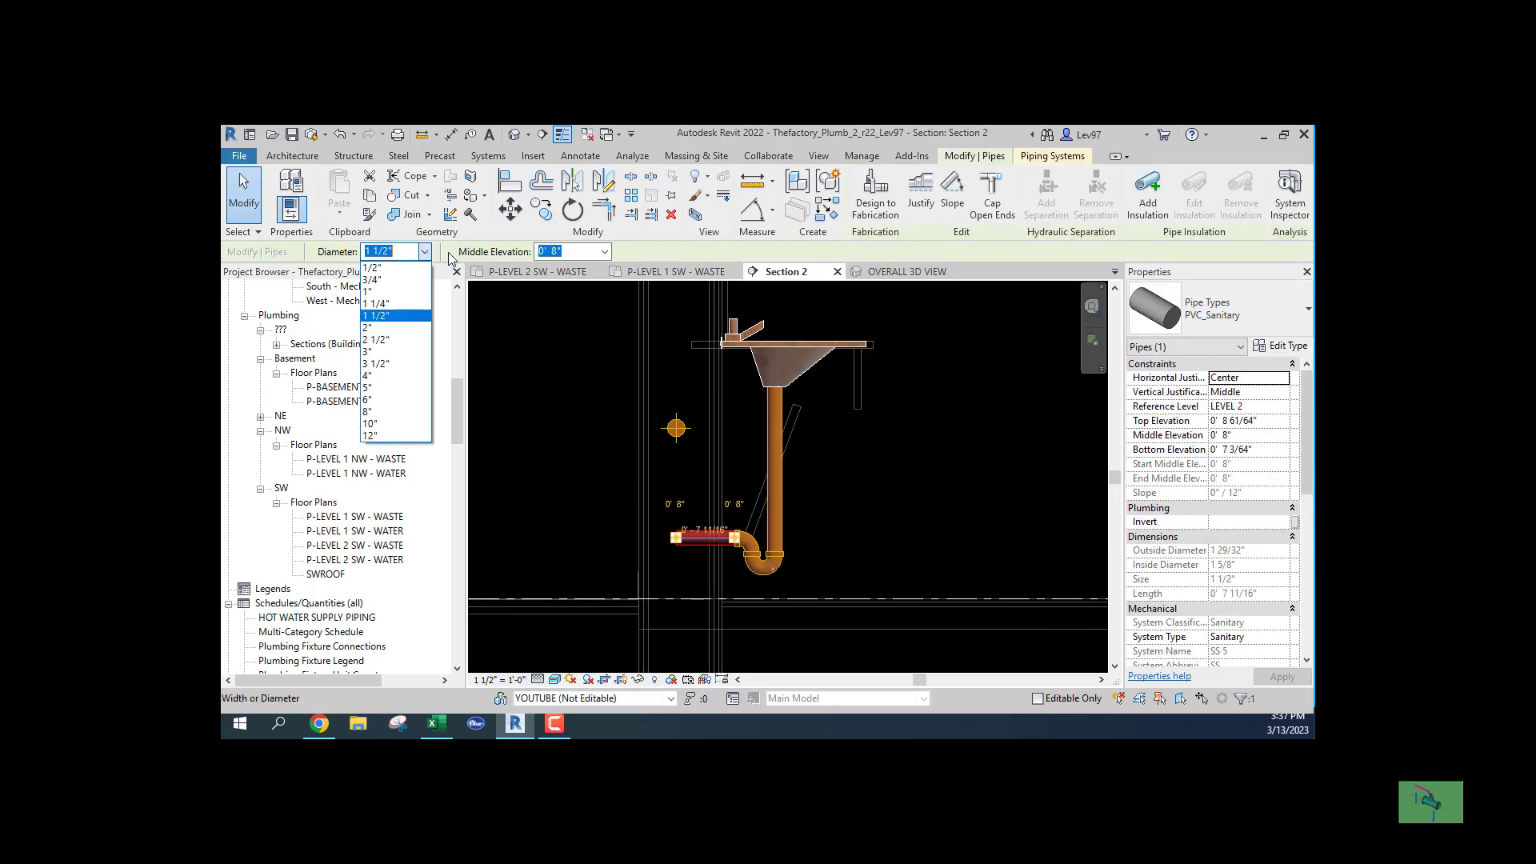
click(376, 329)
click(534, 478)
scroll(671, 536, up, 1)
scroll(671, 536, up, 1)
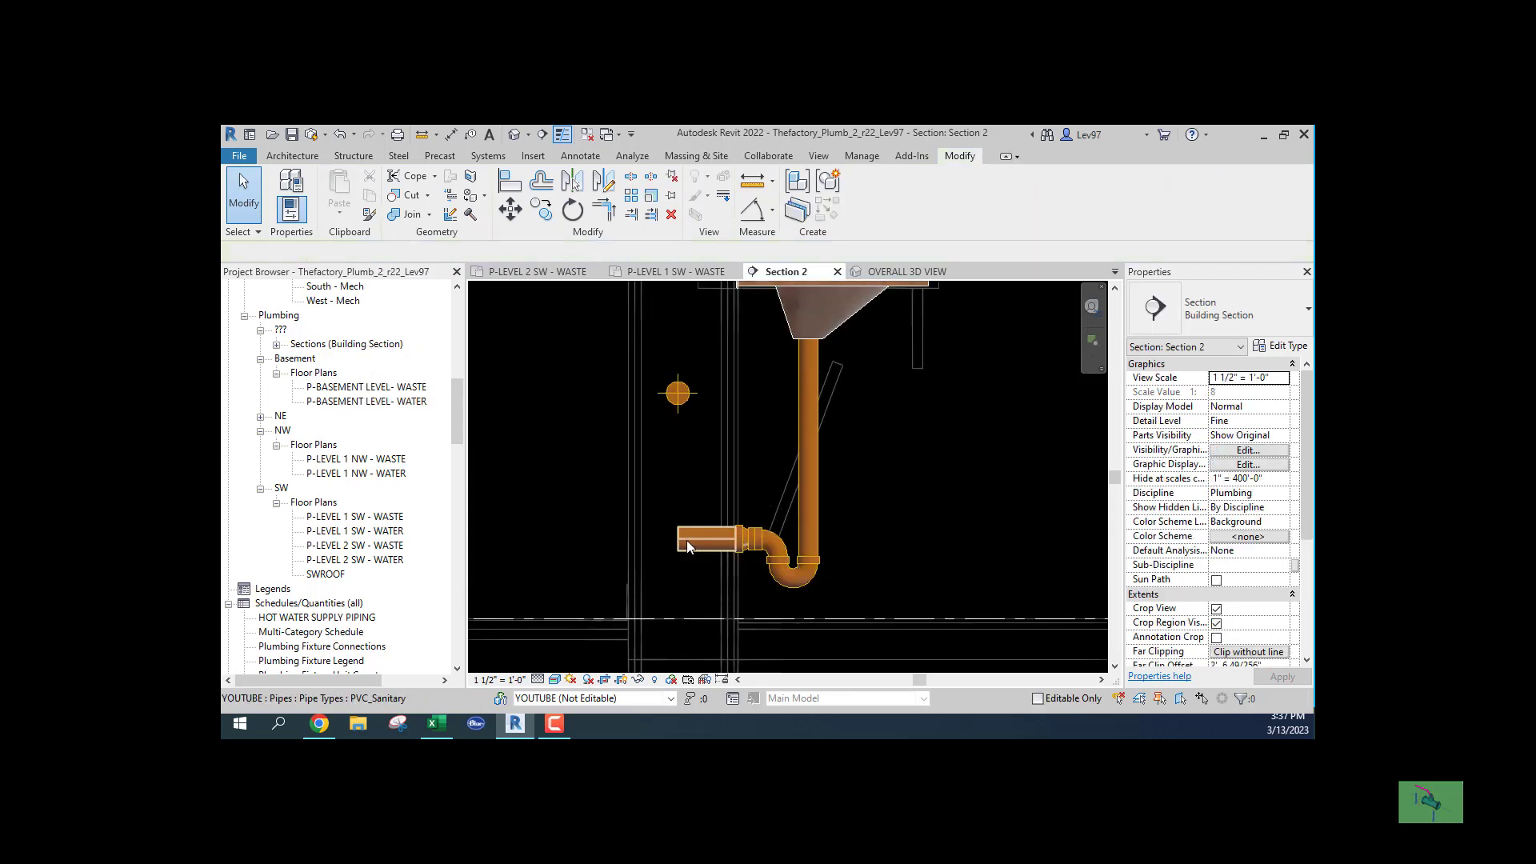
Shorten the 2" trap arm to about 2 1/2" and raise it with its trap toward the chase drain's height.
click(686, 540)
scroll(678, 536, up, 1)
drag(679, 533, 720, 533)
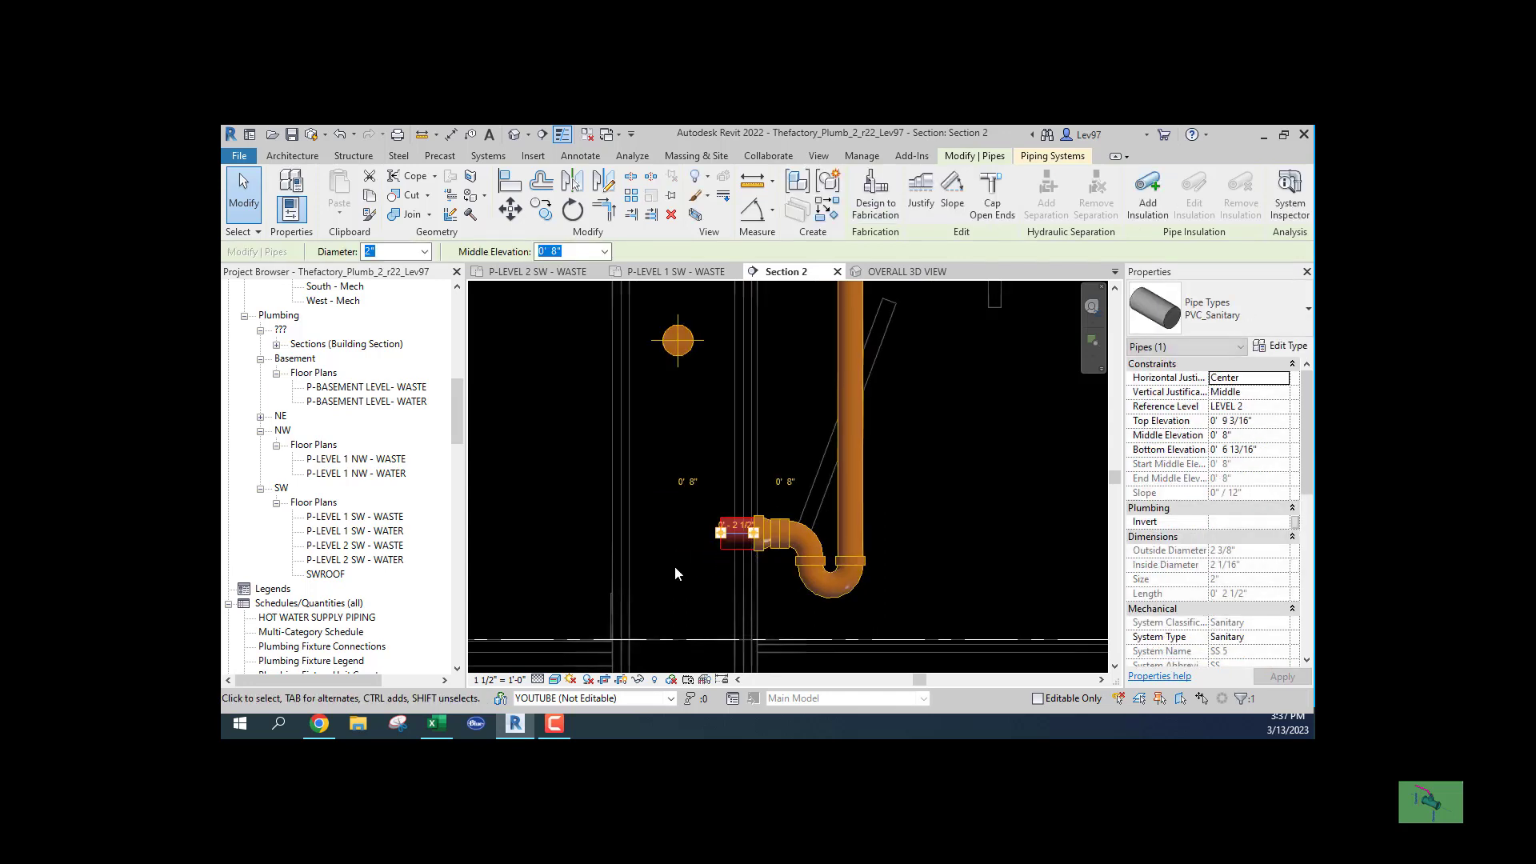
drag(737, 538, 727, 394)
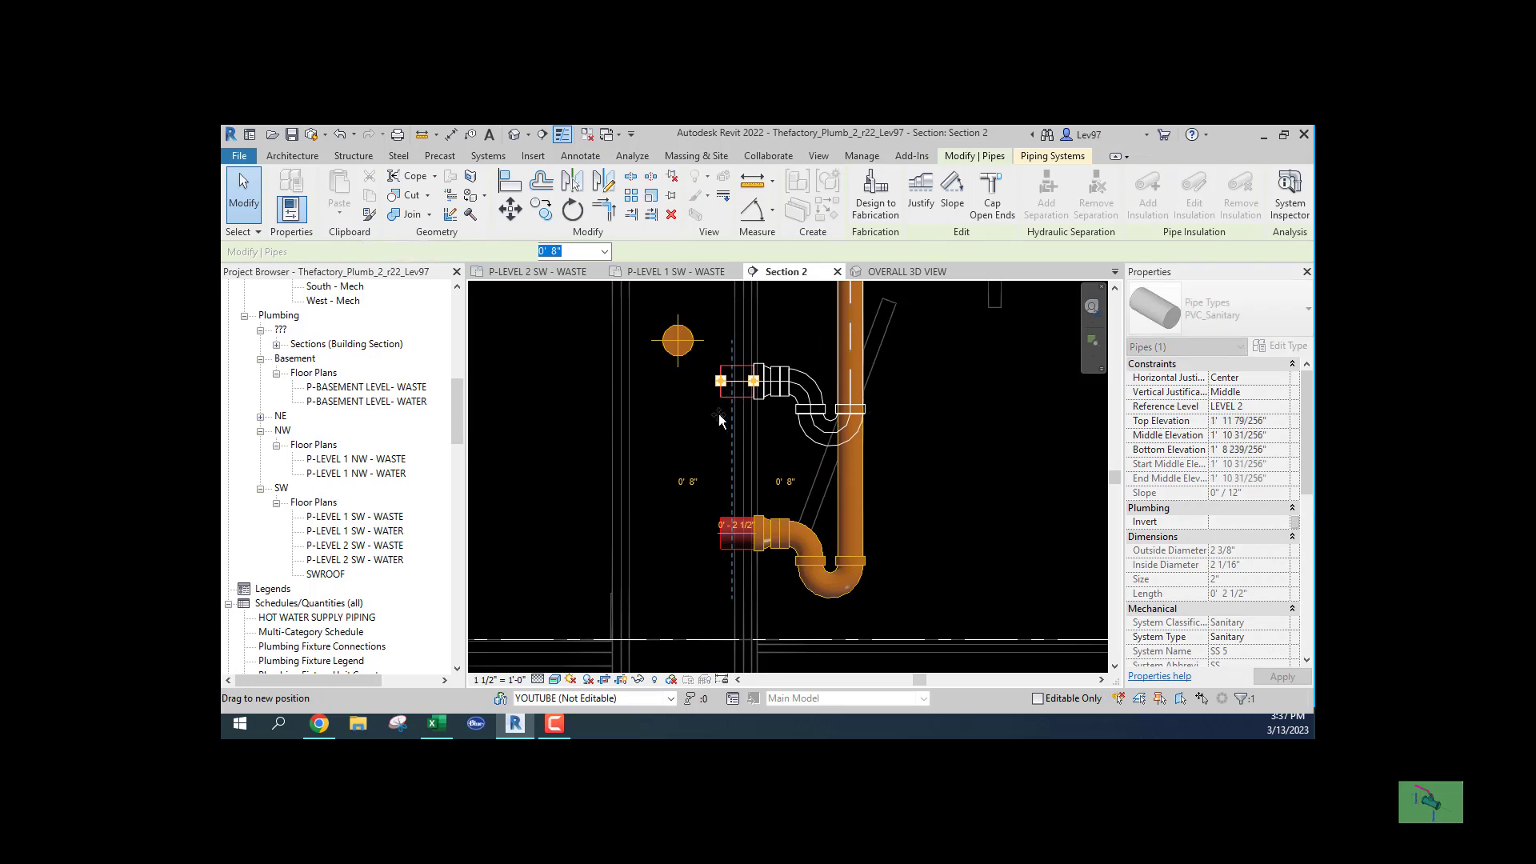
click(694, 469)
Draw a horizontal detail line about 3 1/4" long from the chase drain's center, away from the lavatory.
middle_drag(702, 465, 748, 590)
scroll(717, 496, up, 5)
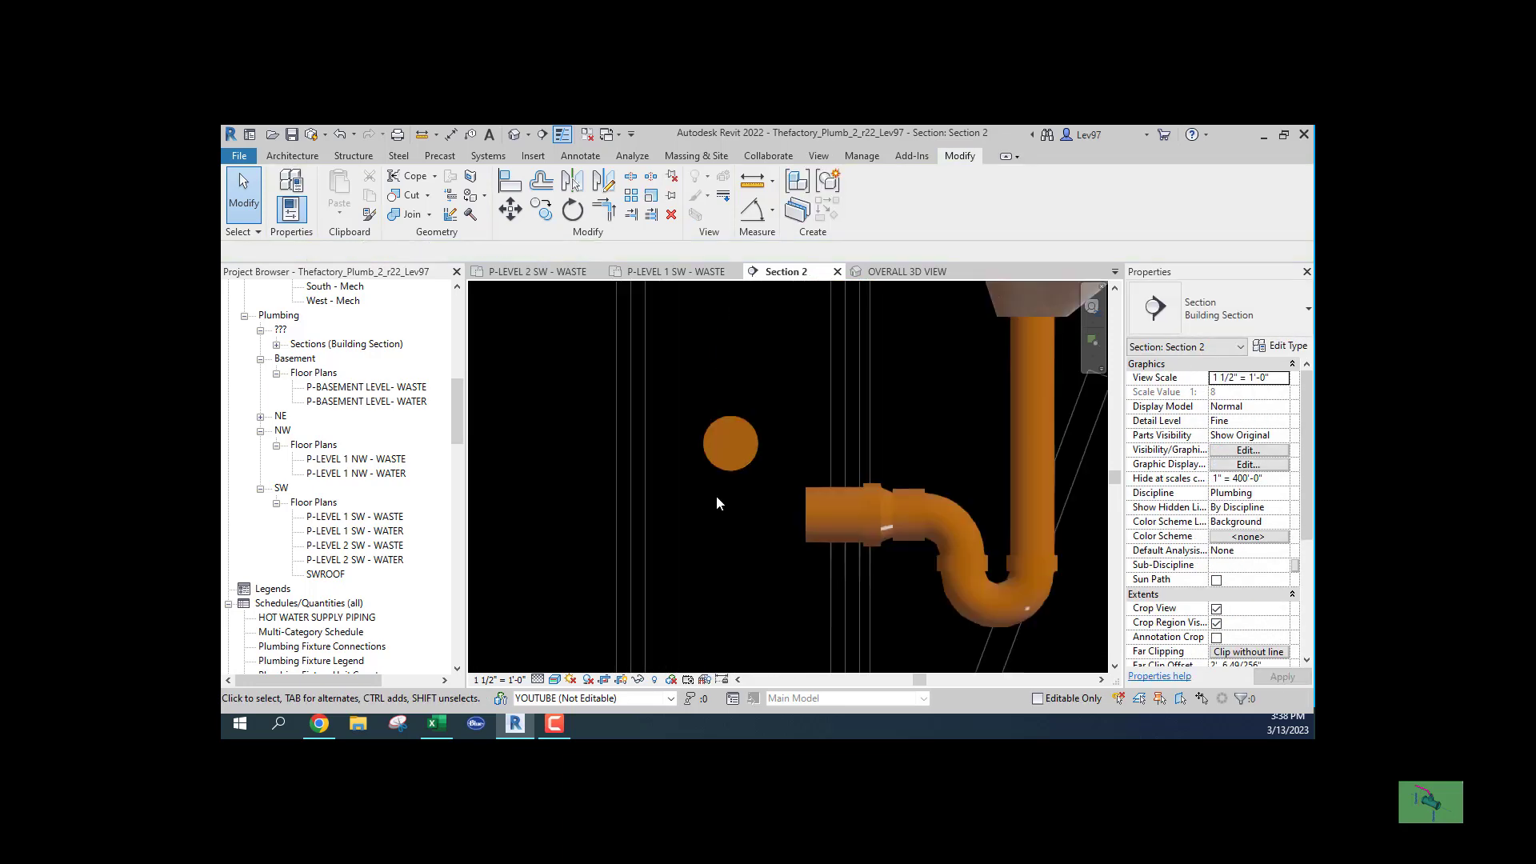
key(d)
key(l)
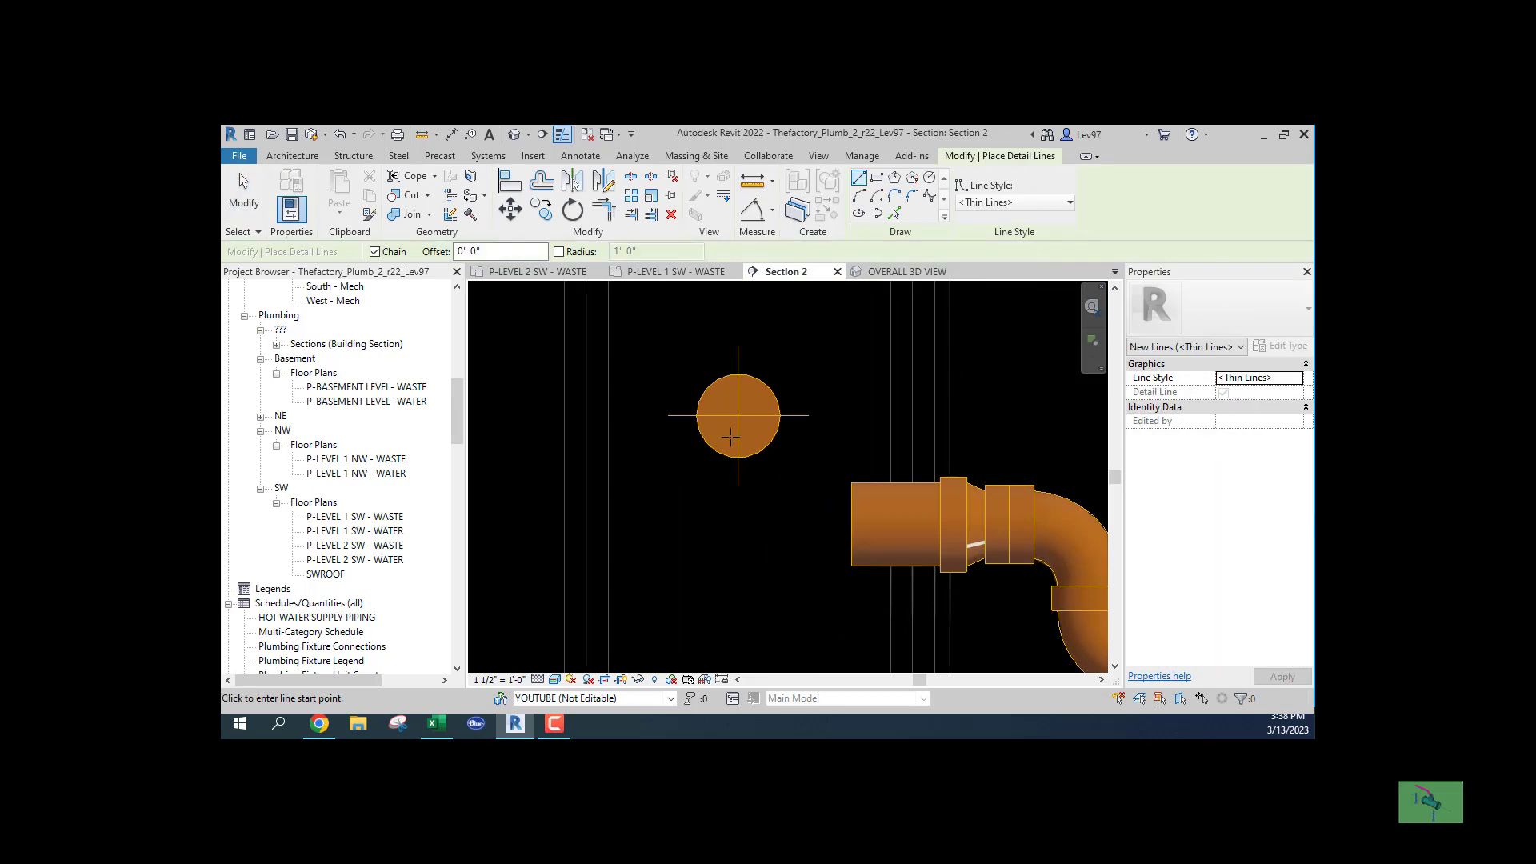
click(737, 416)
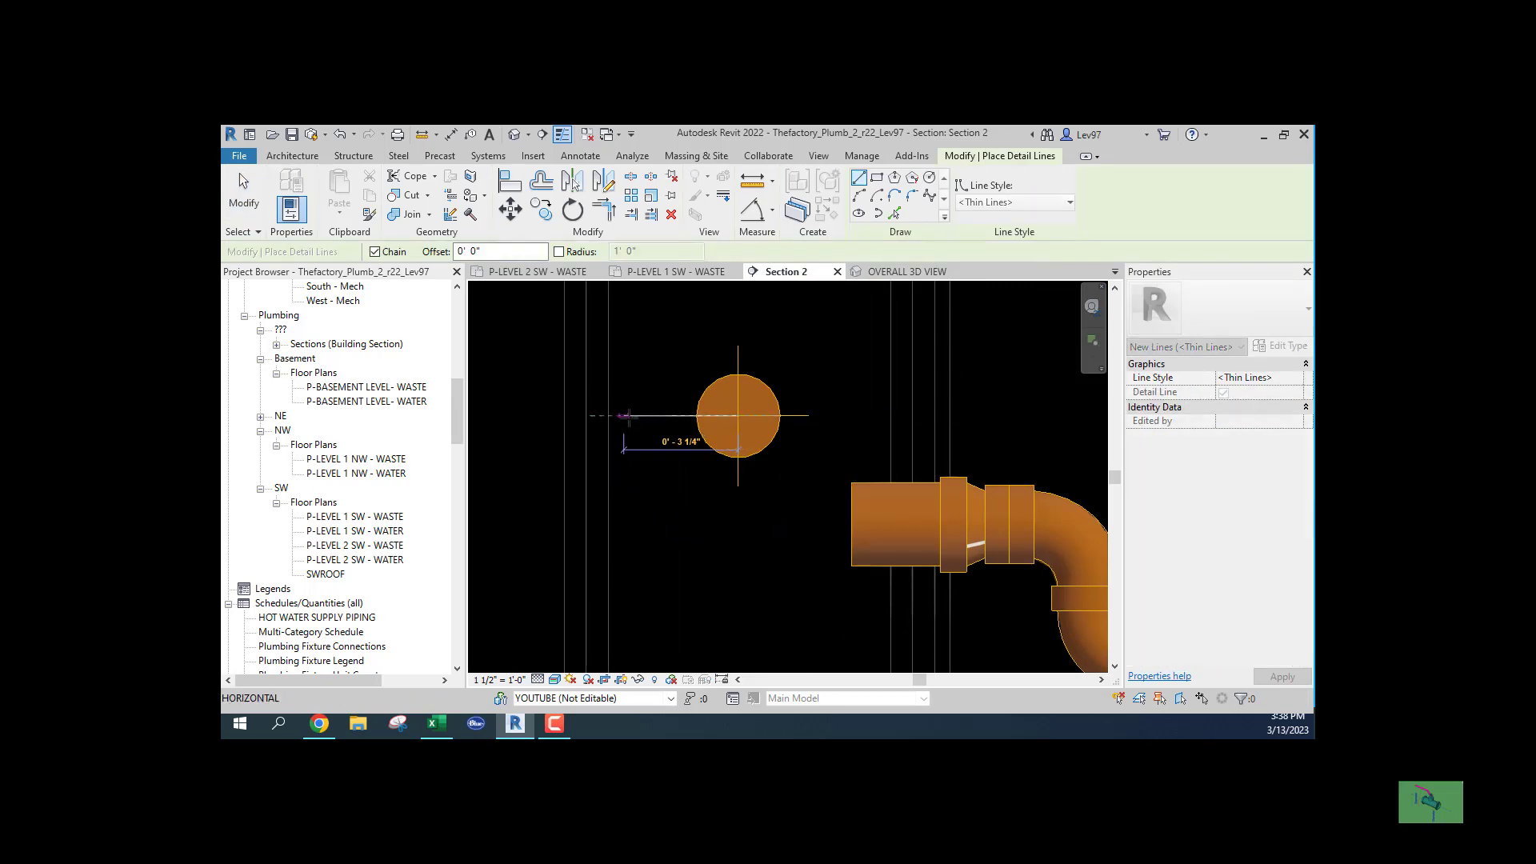
click(623, 417)
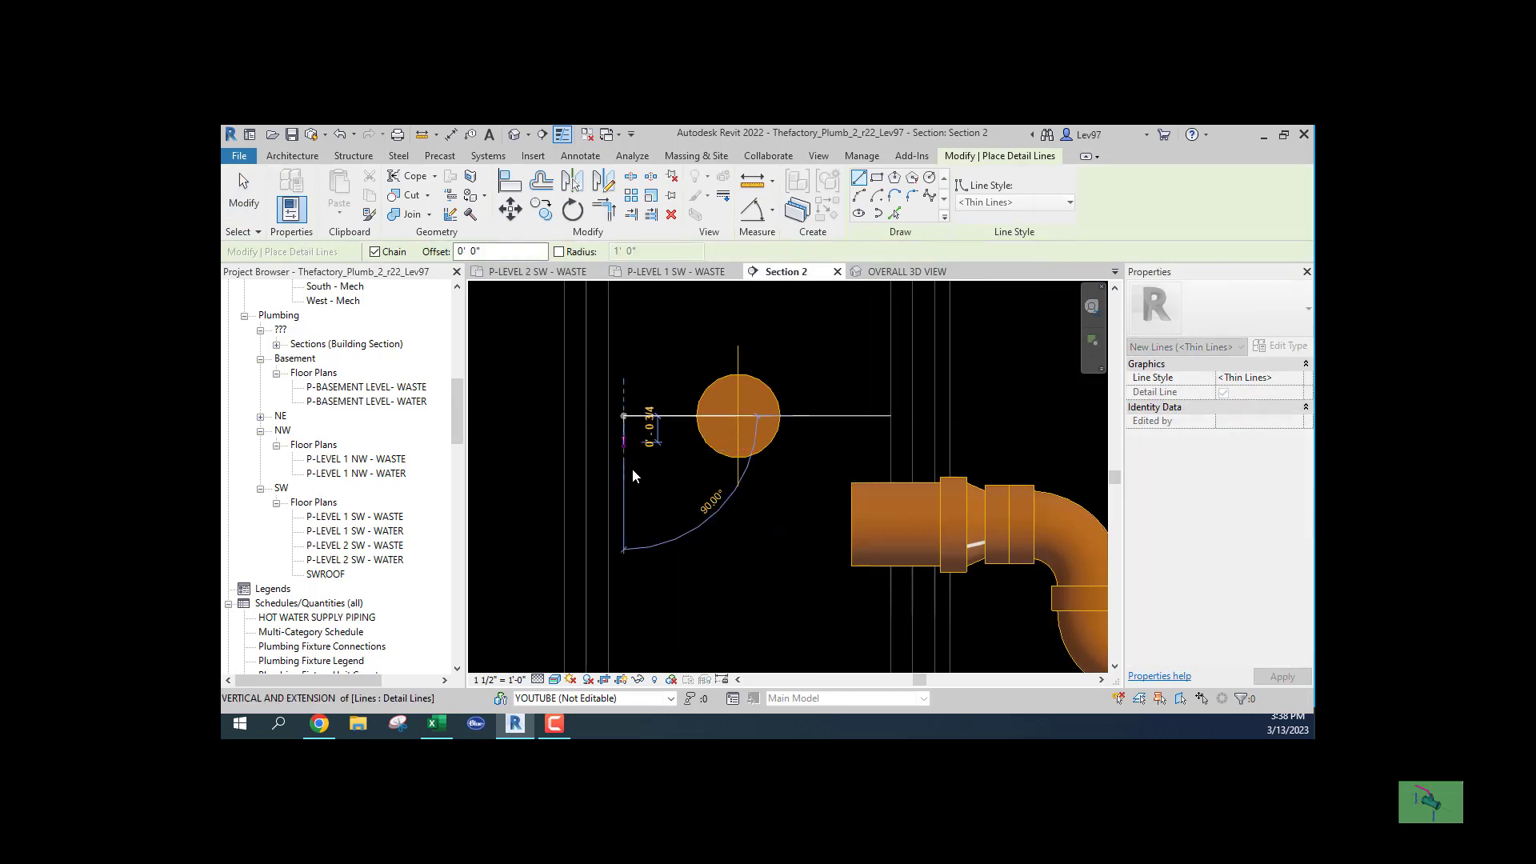
key(Escape)
key(Escape)
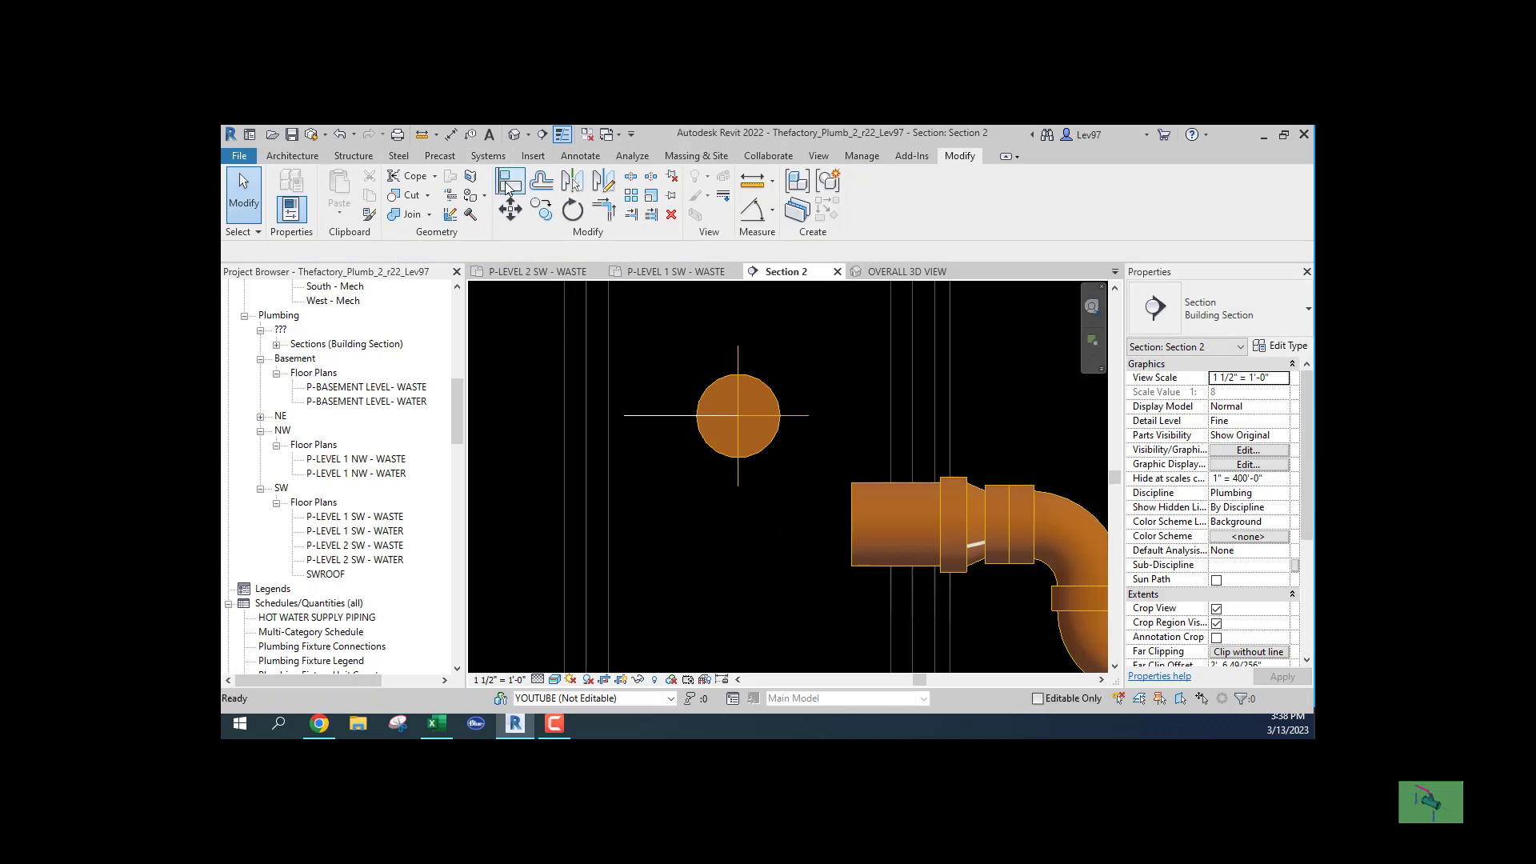
Align the trap arm's centerline with the detail line, then delete the line.
click(508, 187)
click(637, 416)
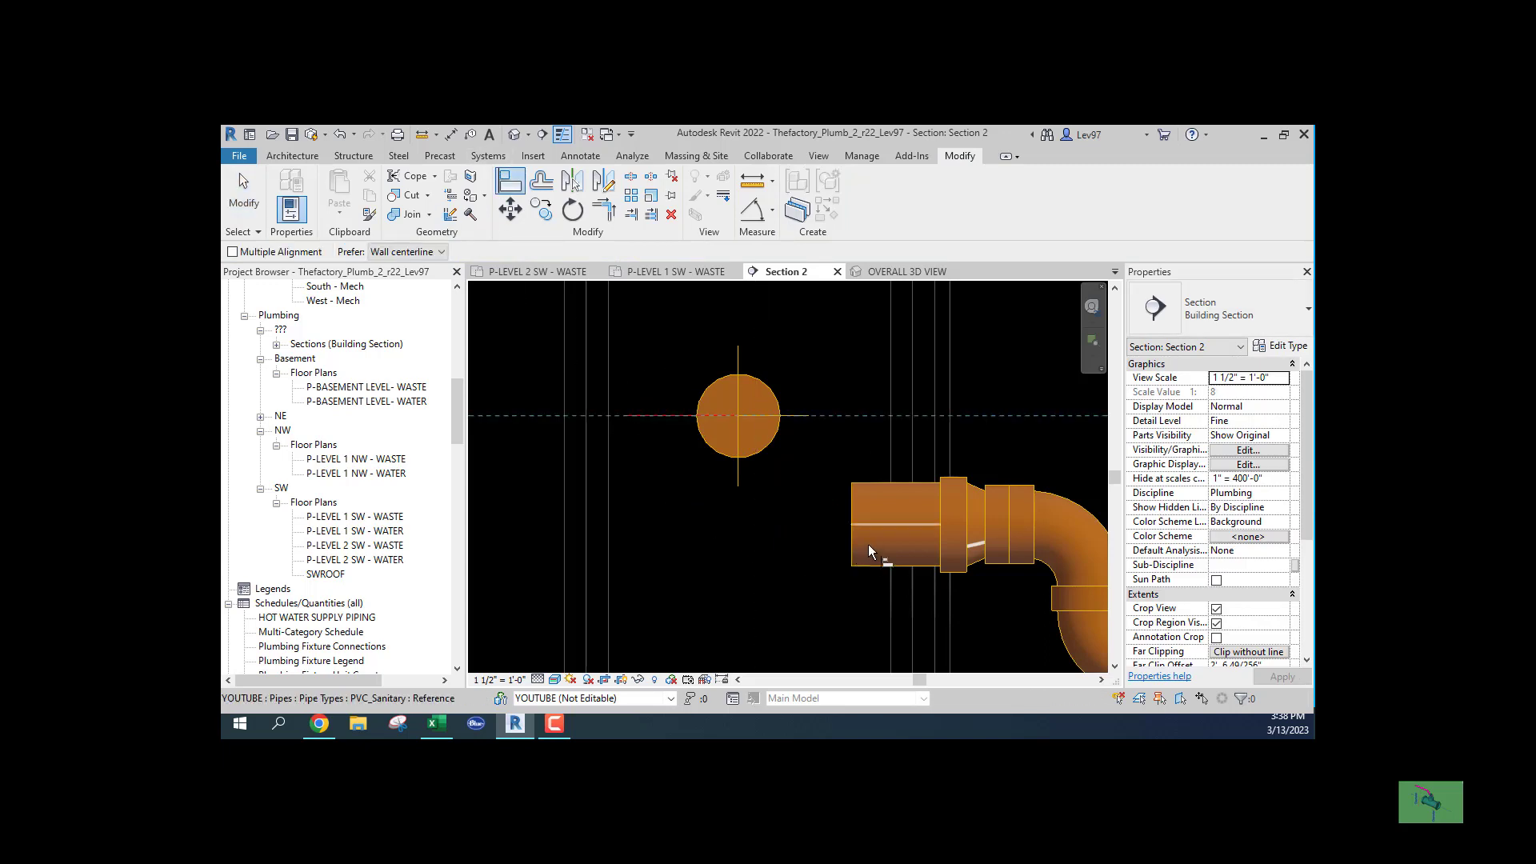
click(880, 525)
key(Escape)
key(Escape)
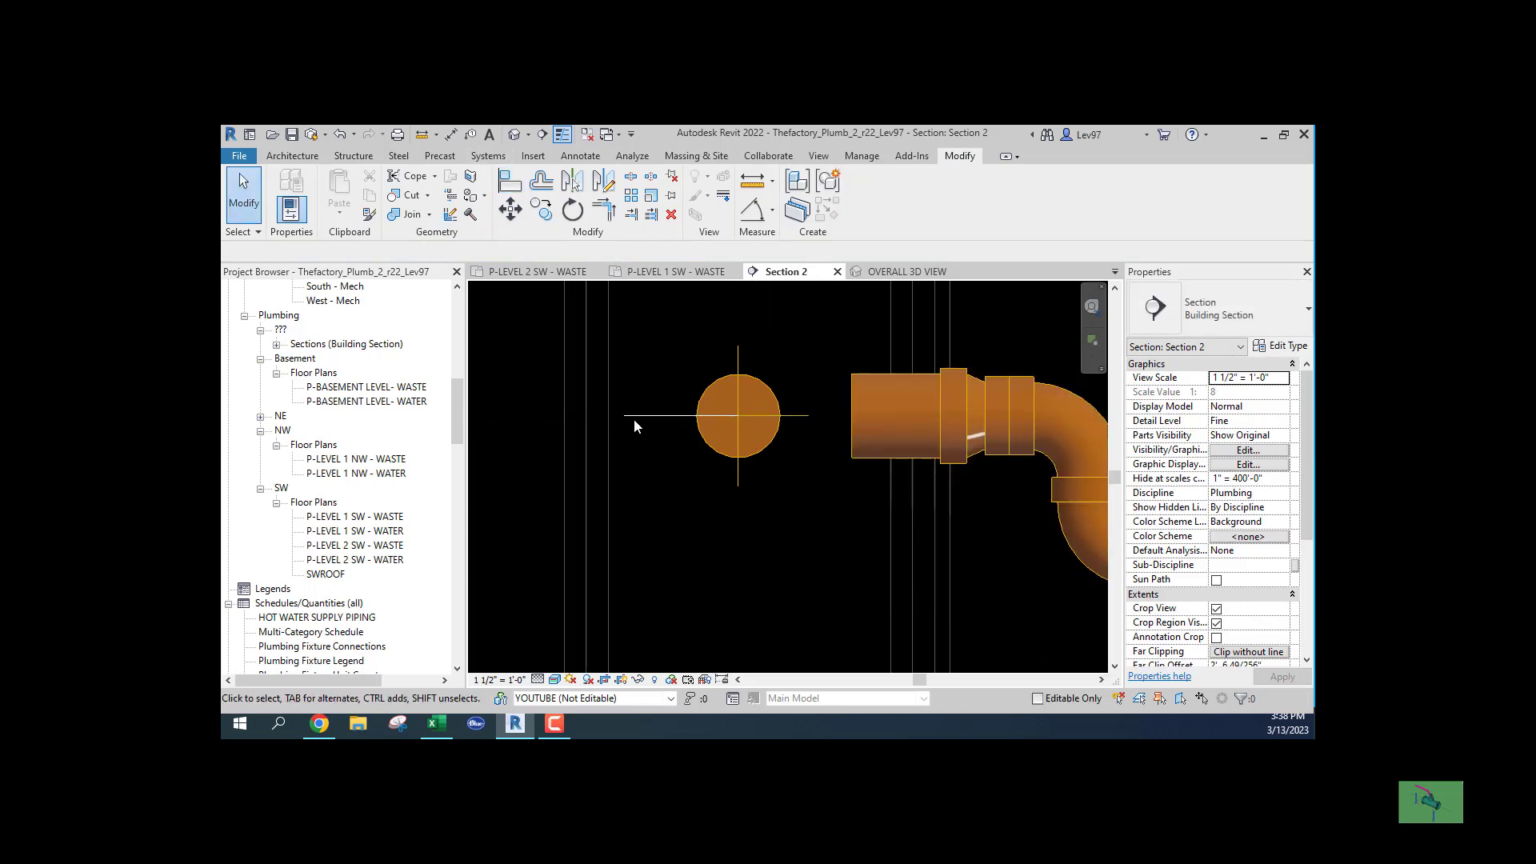
click(634, 428)
key(Delete)
Return to the P-LEVEL 2 SW - WASTE floor plan at the lavatories along the chase drain.
click(551, 272)
scroll(631, 400, up, 2)
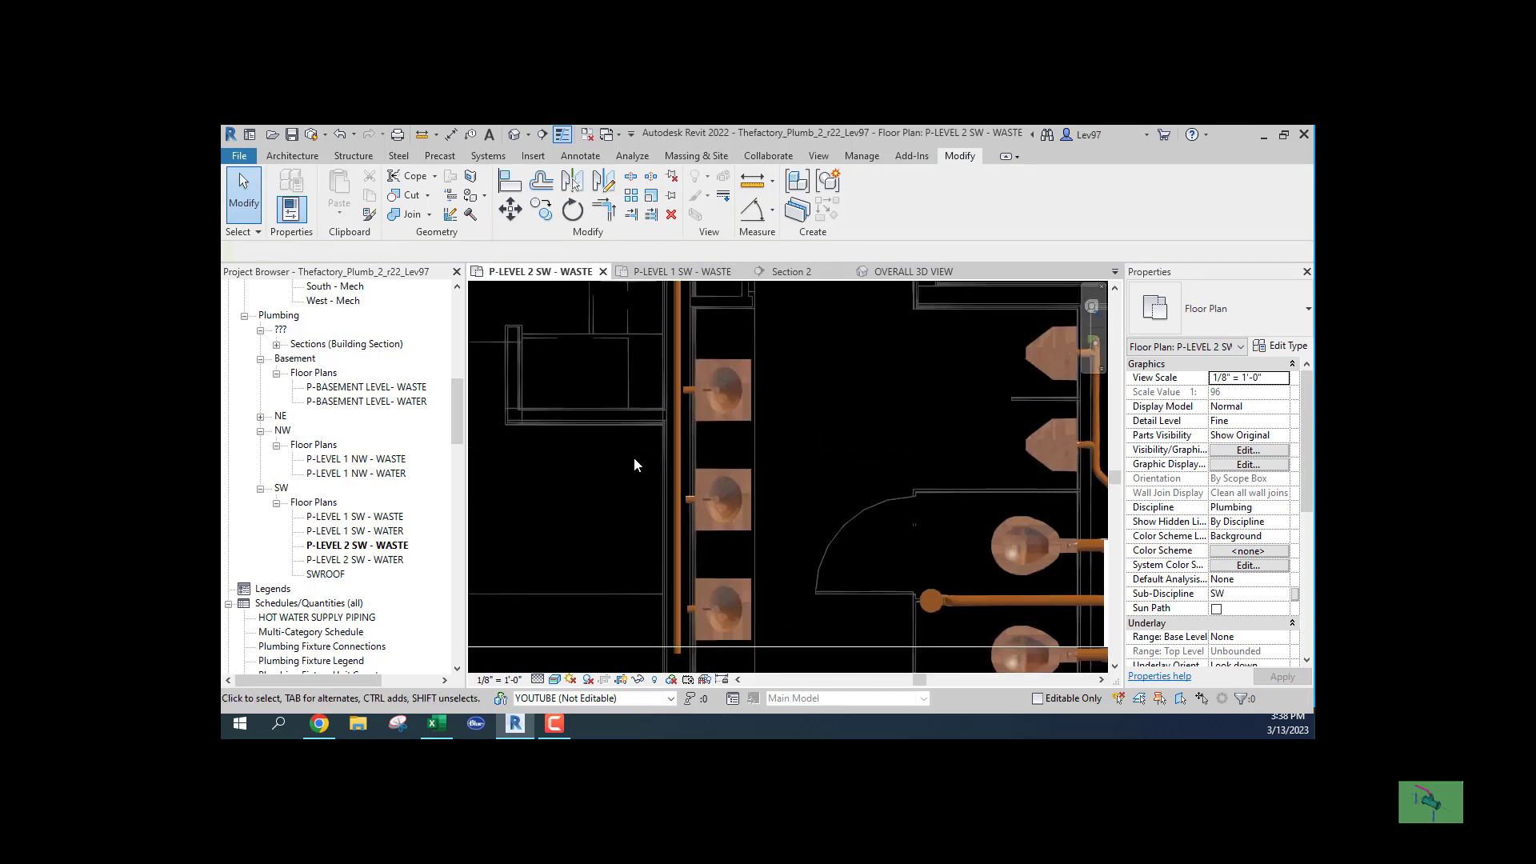
scroll(651, 432, up, 3)
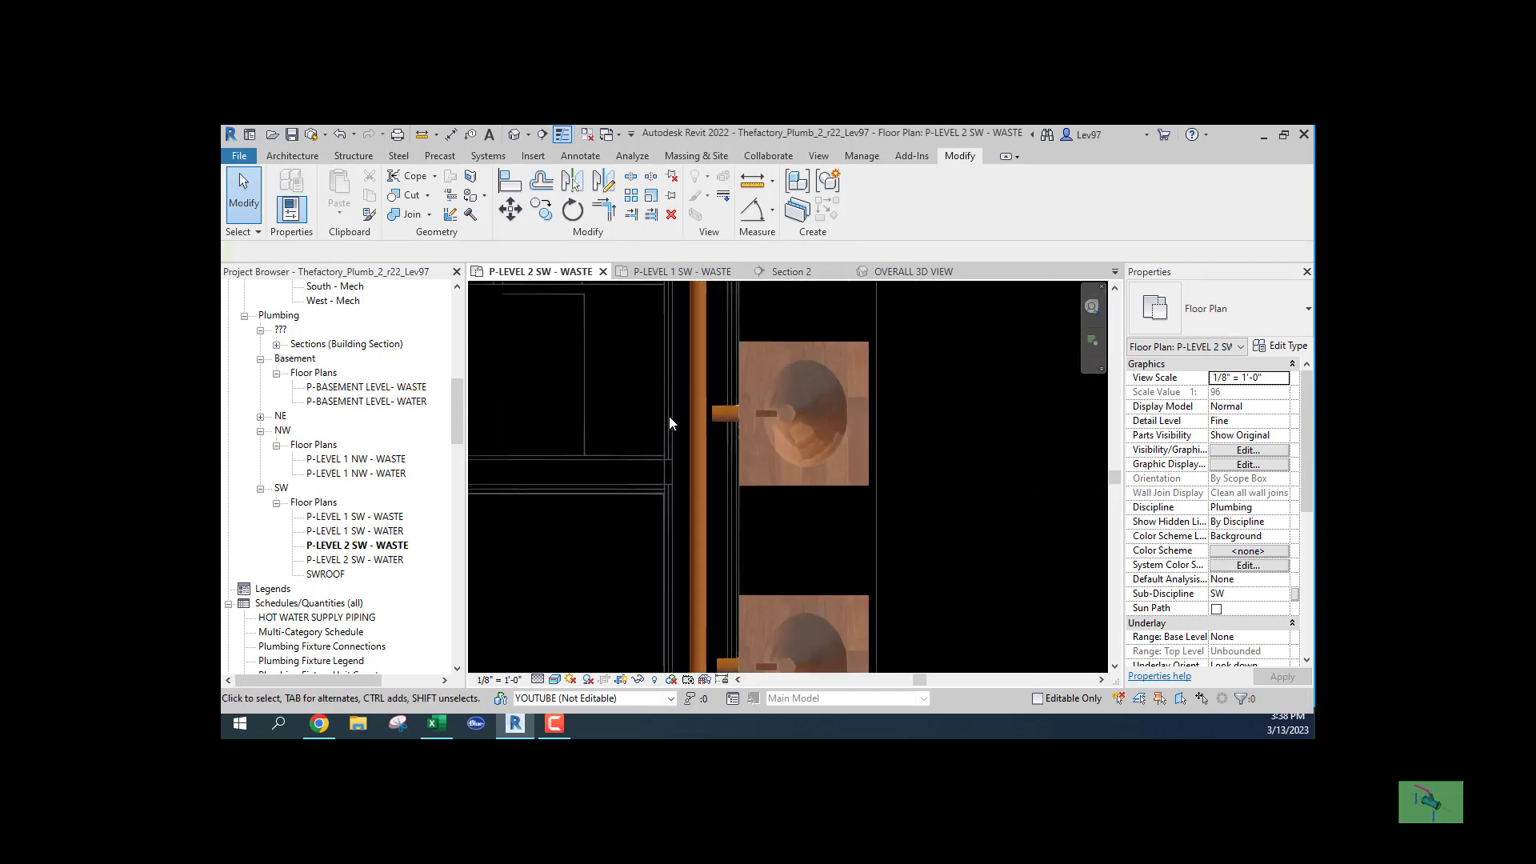
Try to extend the lavatory's trap arm to the chase drain with Trim/Extend Multiple Elements.
click(651, 216)
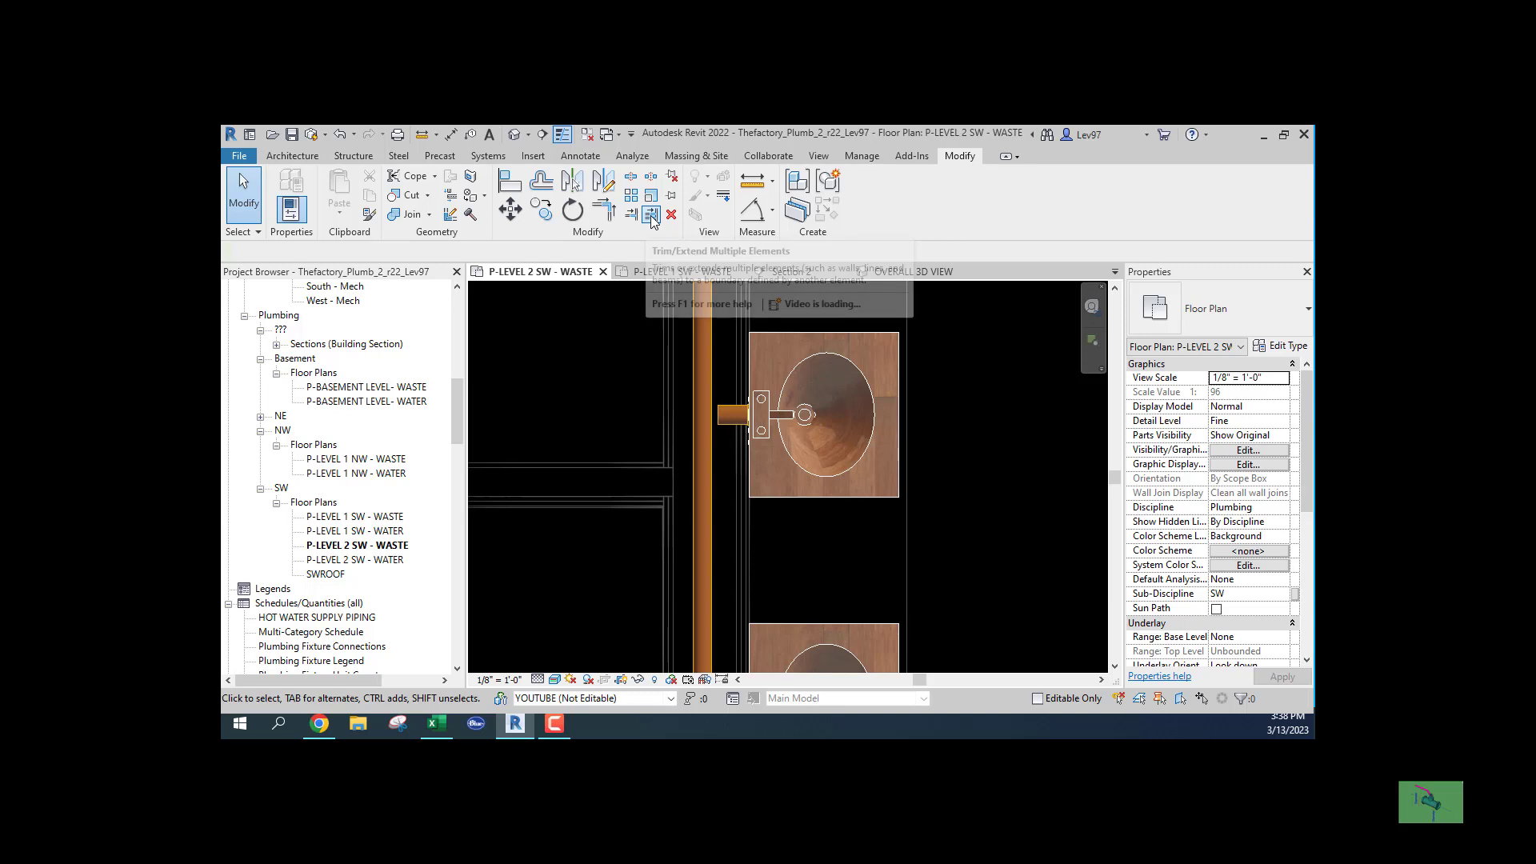
click(703, 431)
click(730, 416)
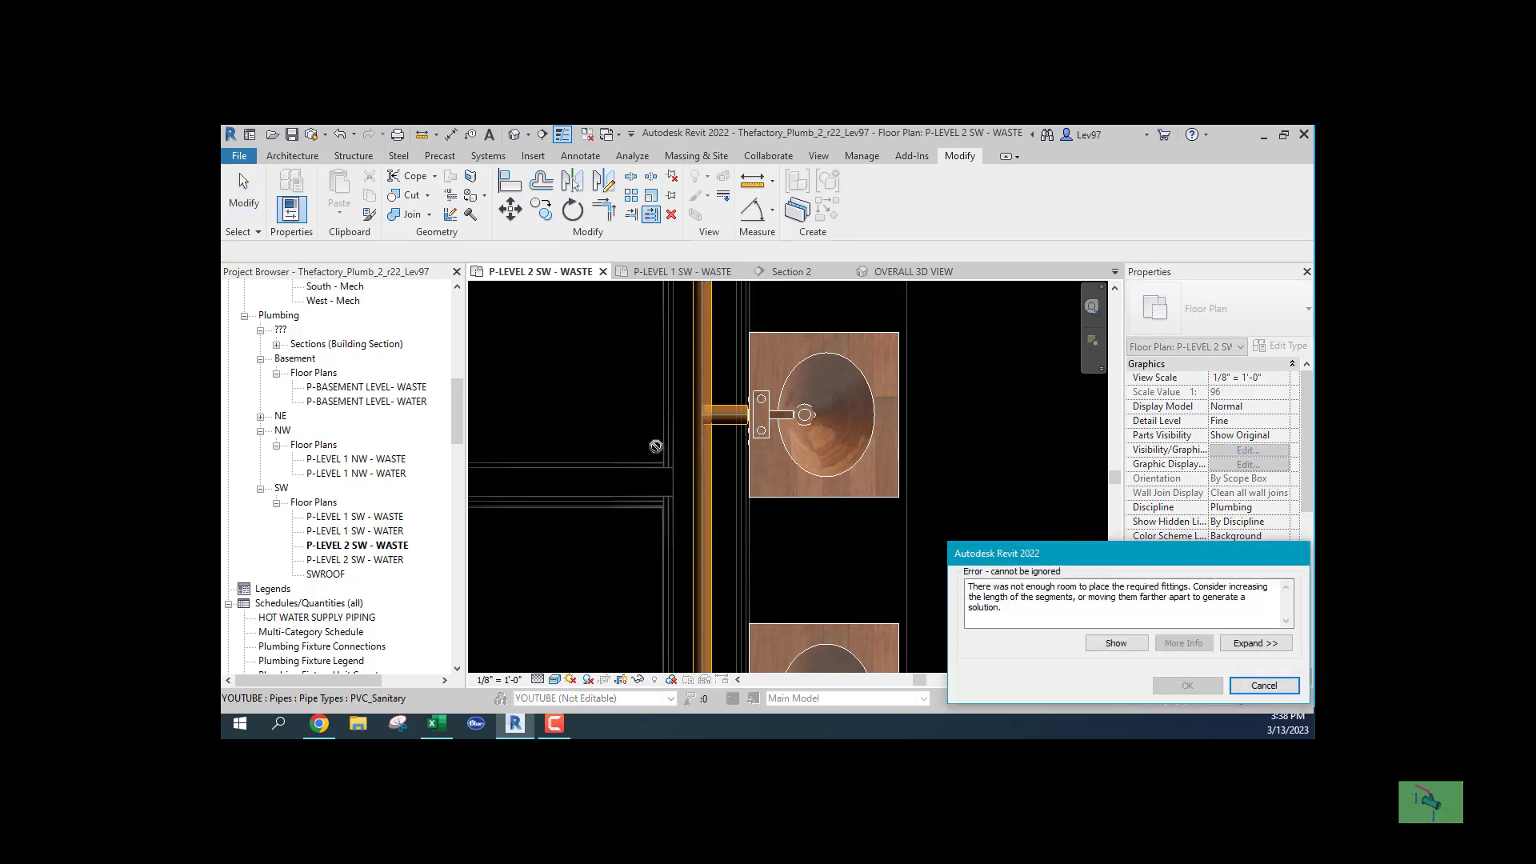
click(1264, 686)
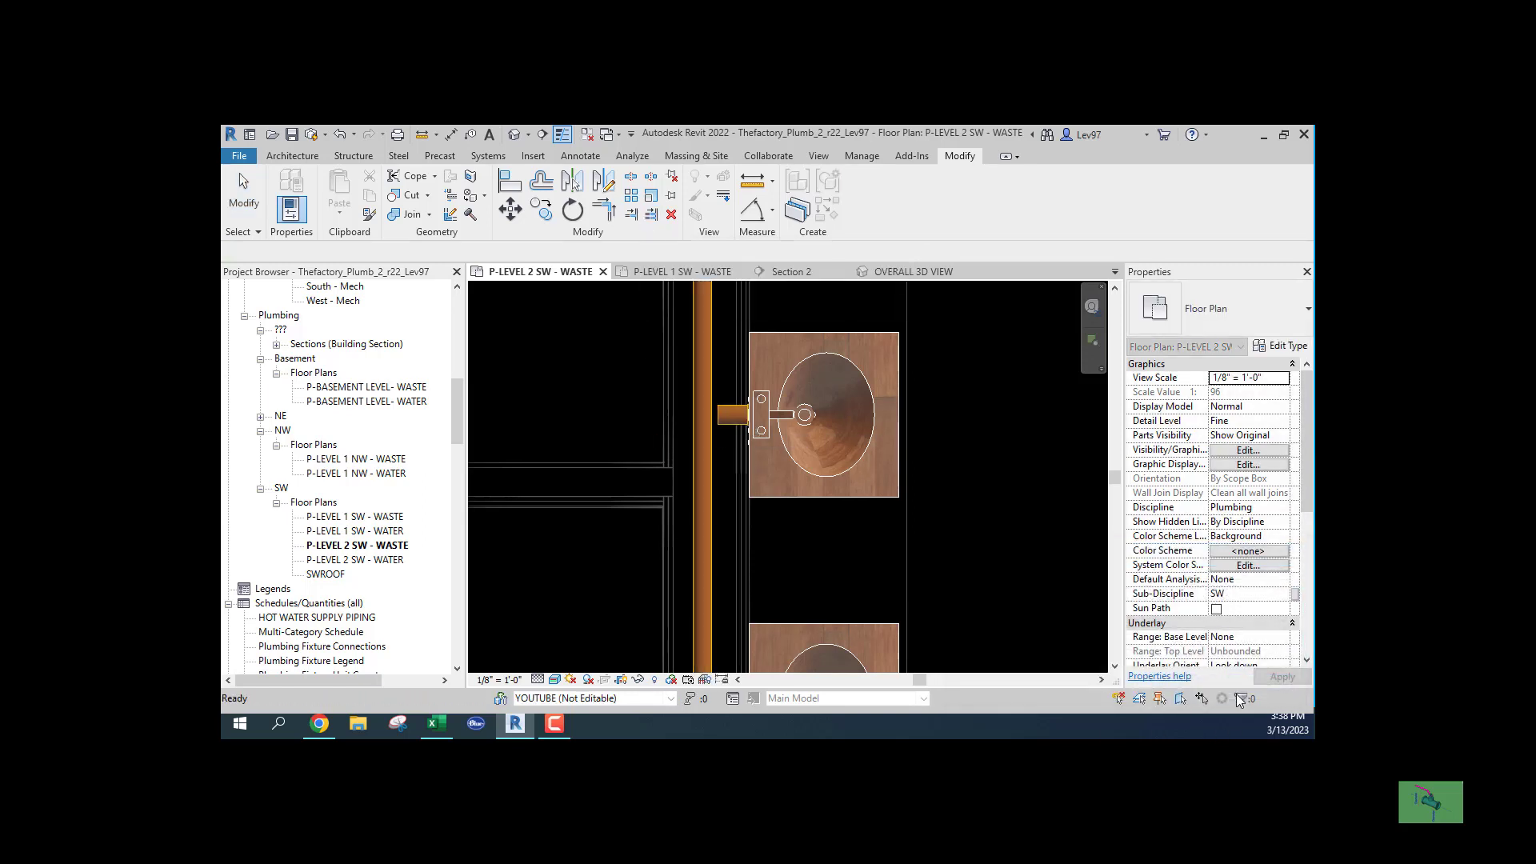
key(Escape)
Nudge the 2" chase drain two increments away from the column of three lavatories.
scroll(757, 575, down, 3)
middle_drag(659, 387, 662, 579)
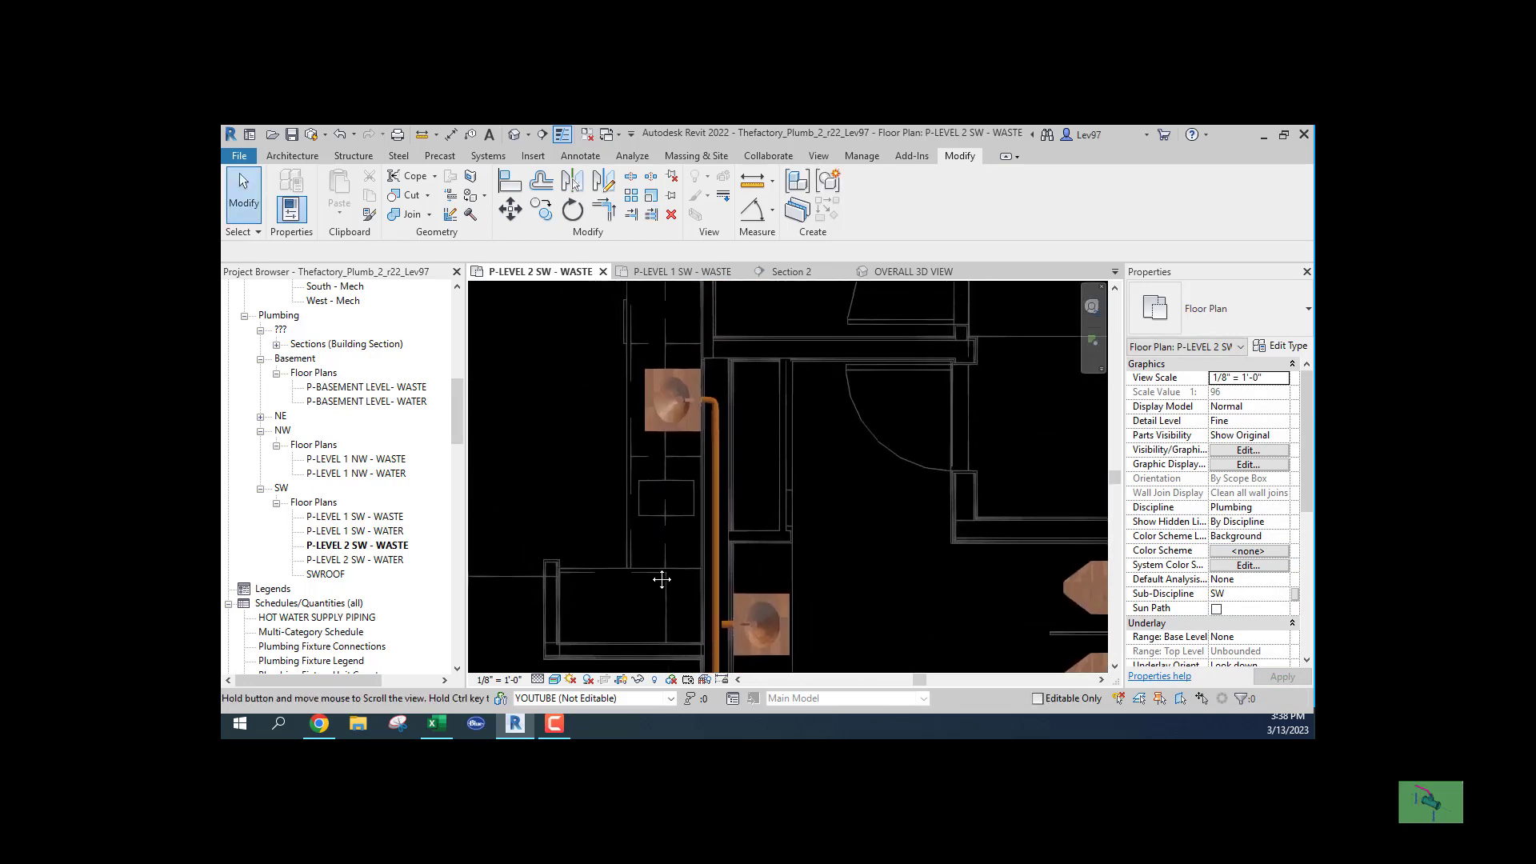
click(715, 524)
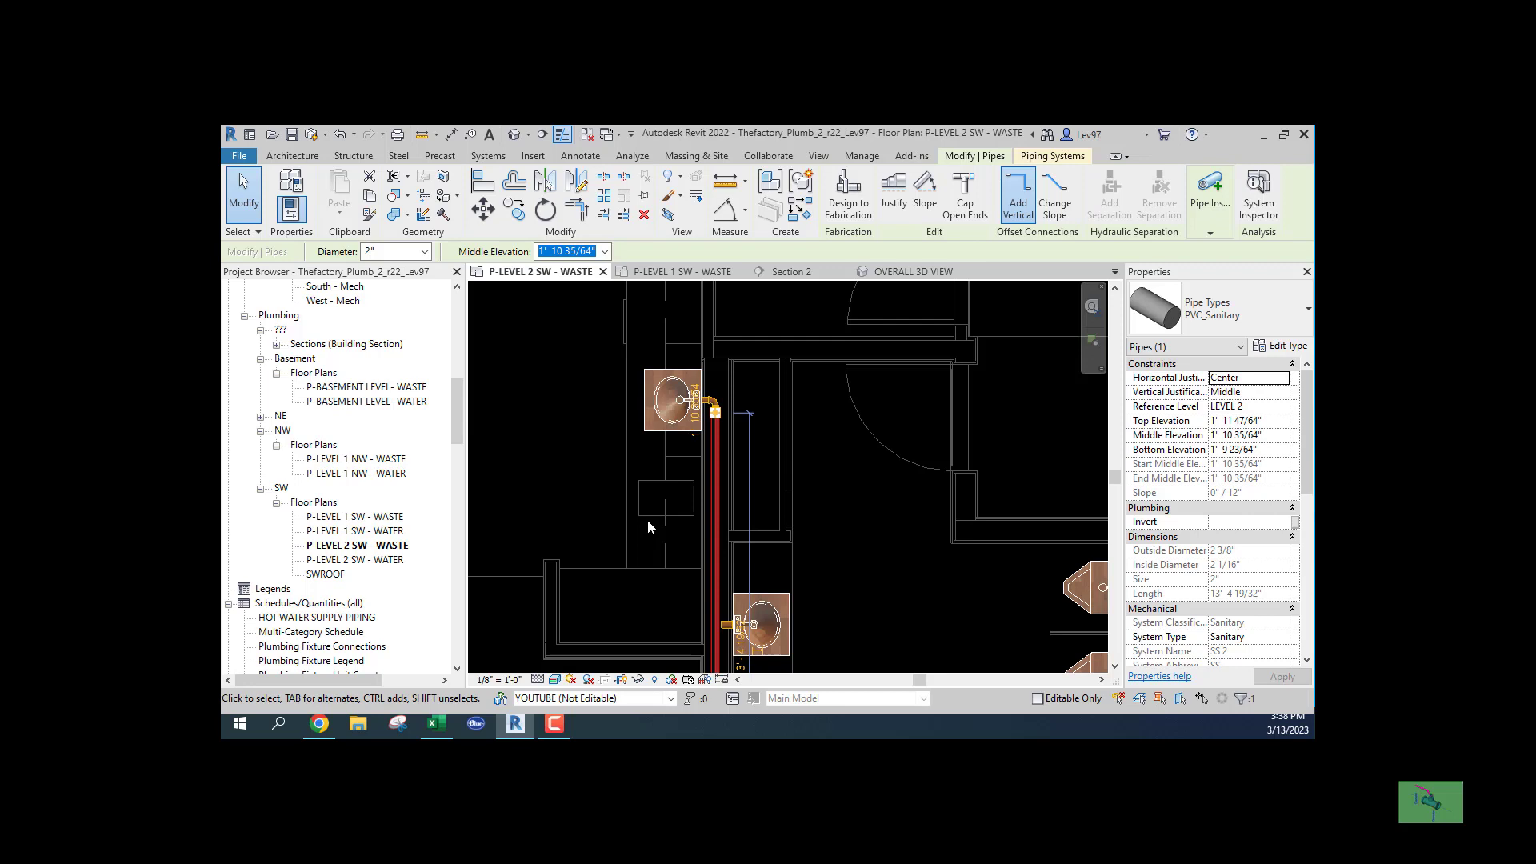
key(Left)
key(Left)
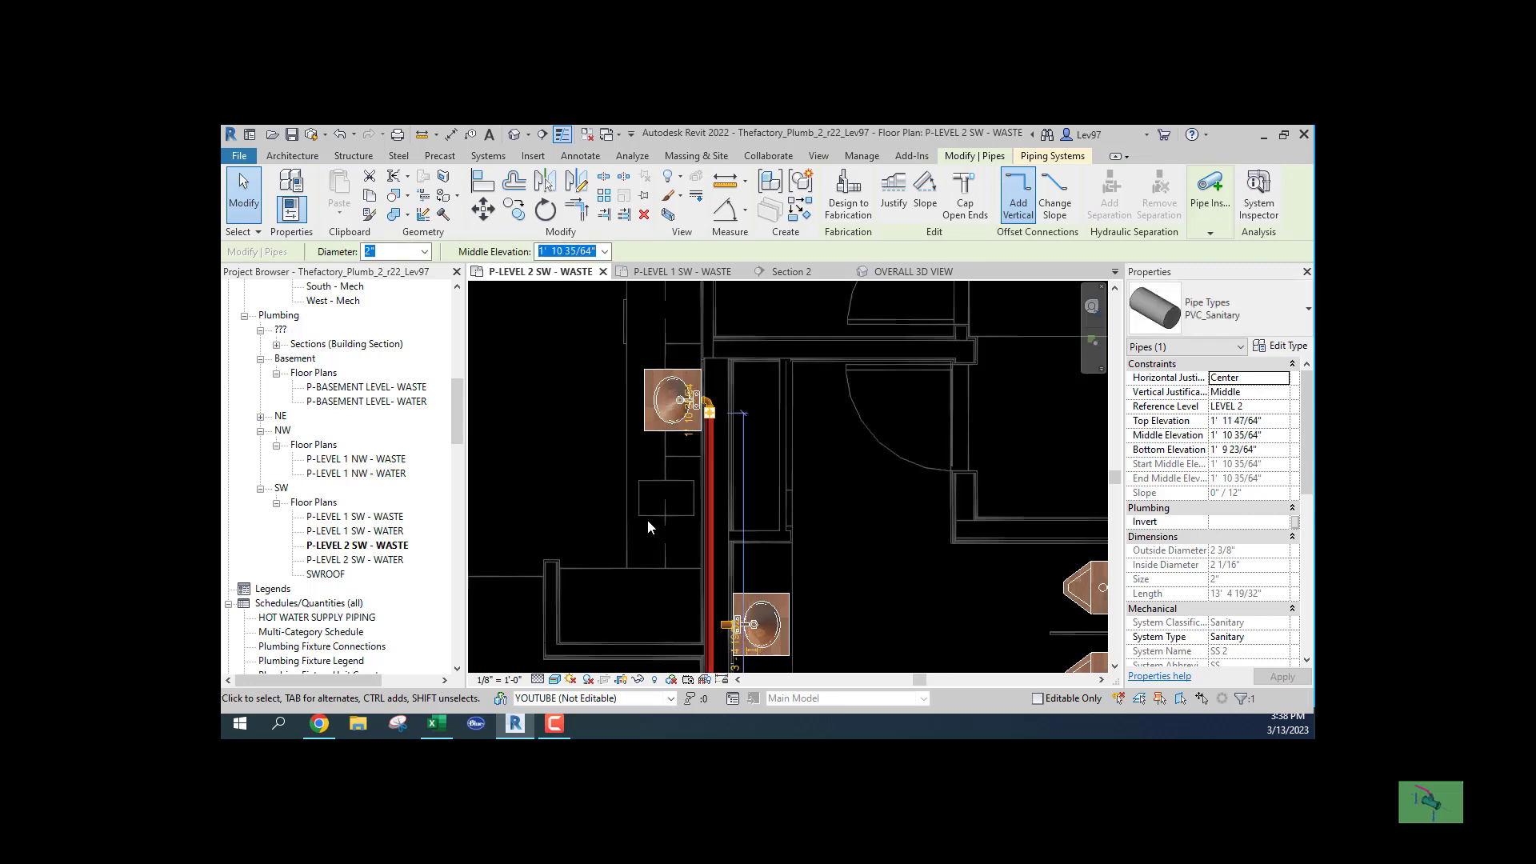
click(654, 514)
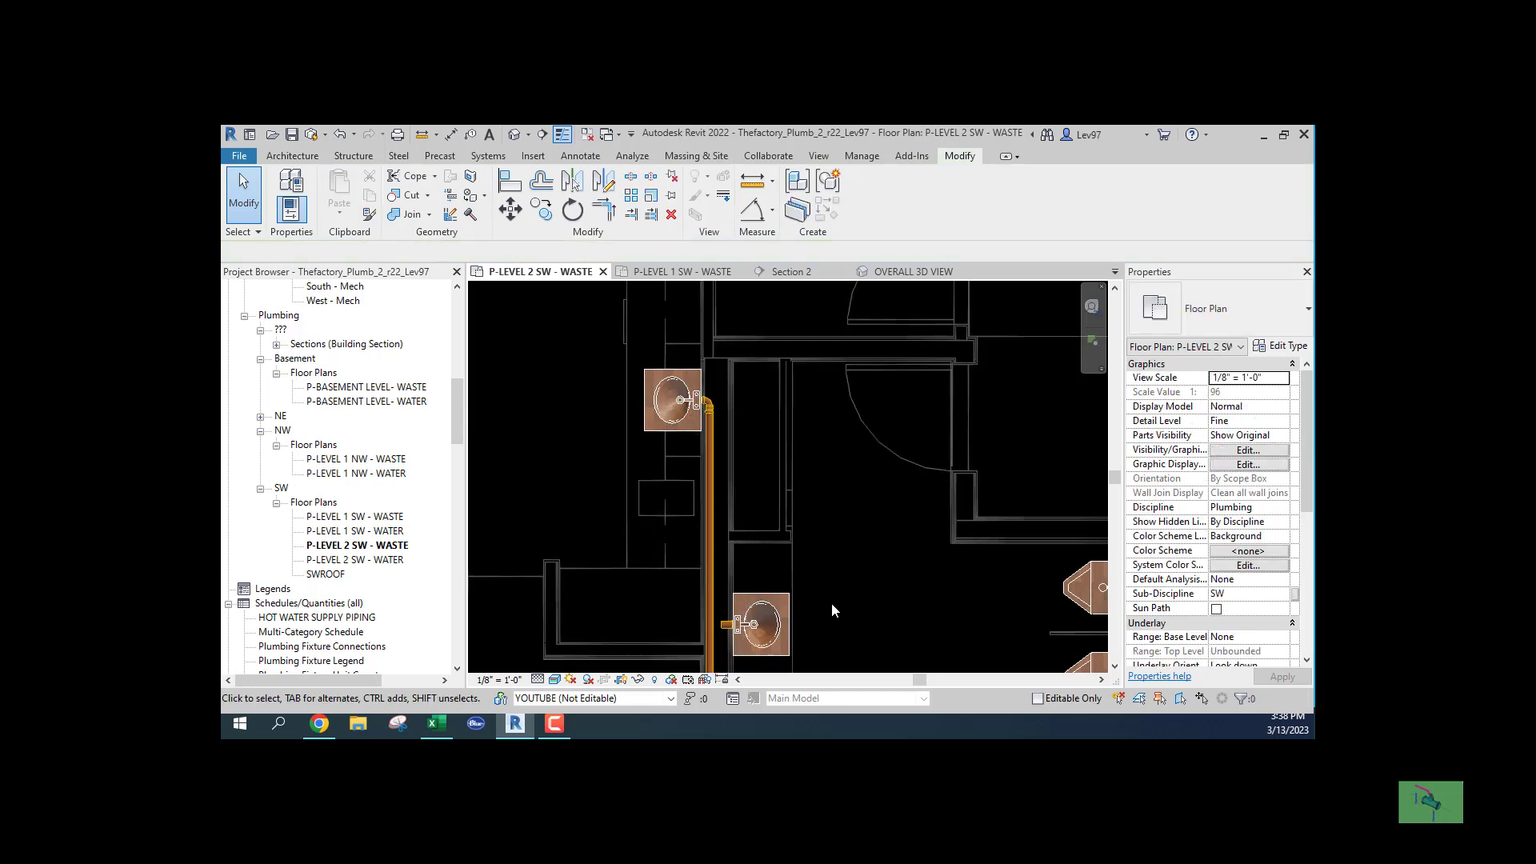
Extend the uppermost of the three lavatories' trap arms into the chase drain with Trim/Extend Single Element.
middle_drag(832, 611, 881, 432)
scroll(756, 449, up, 5)
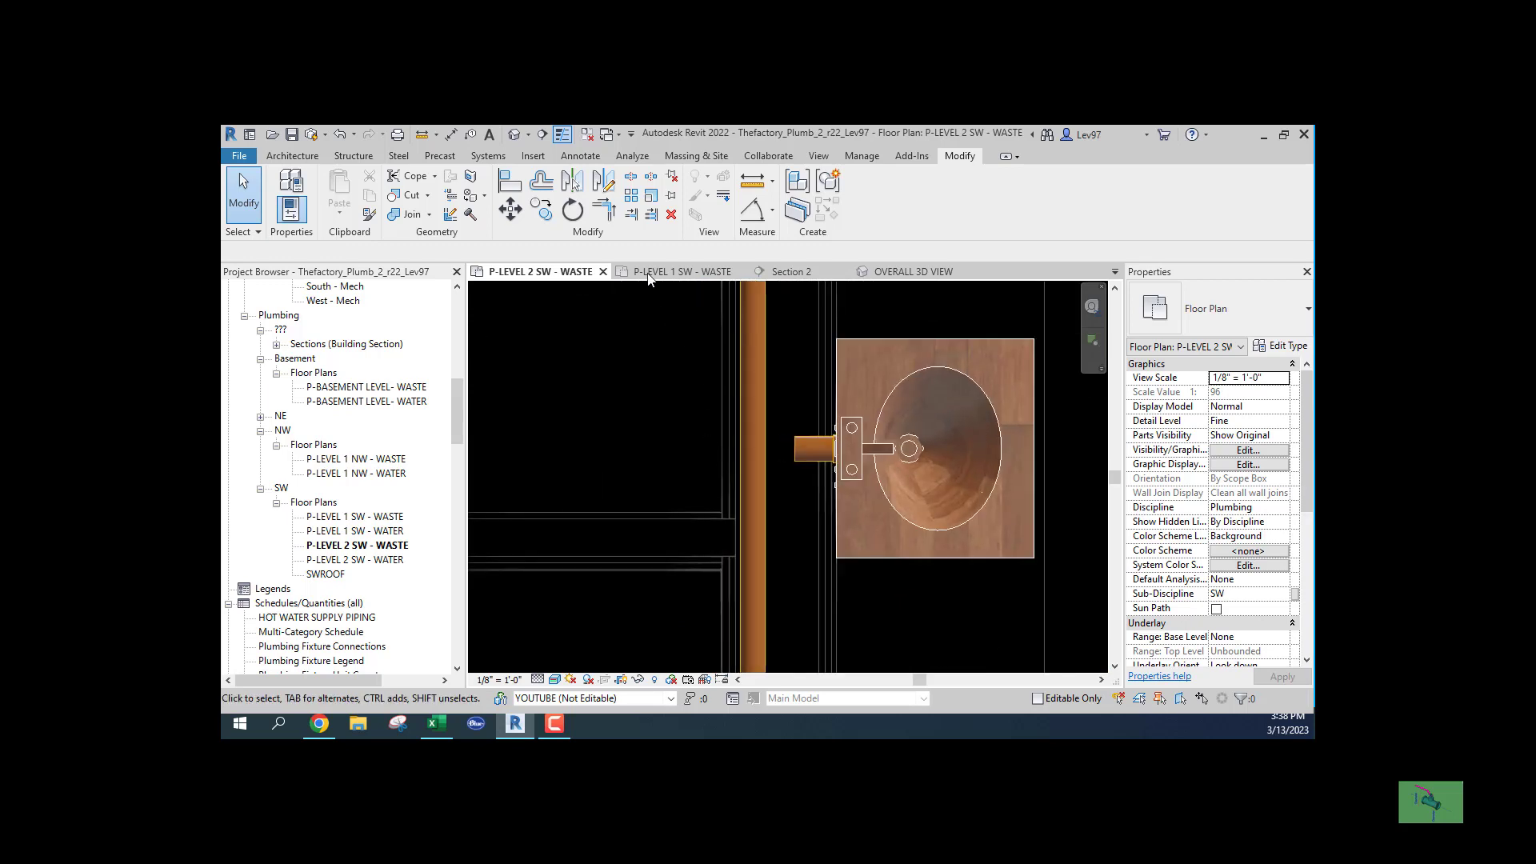
click(632, 215)
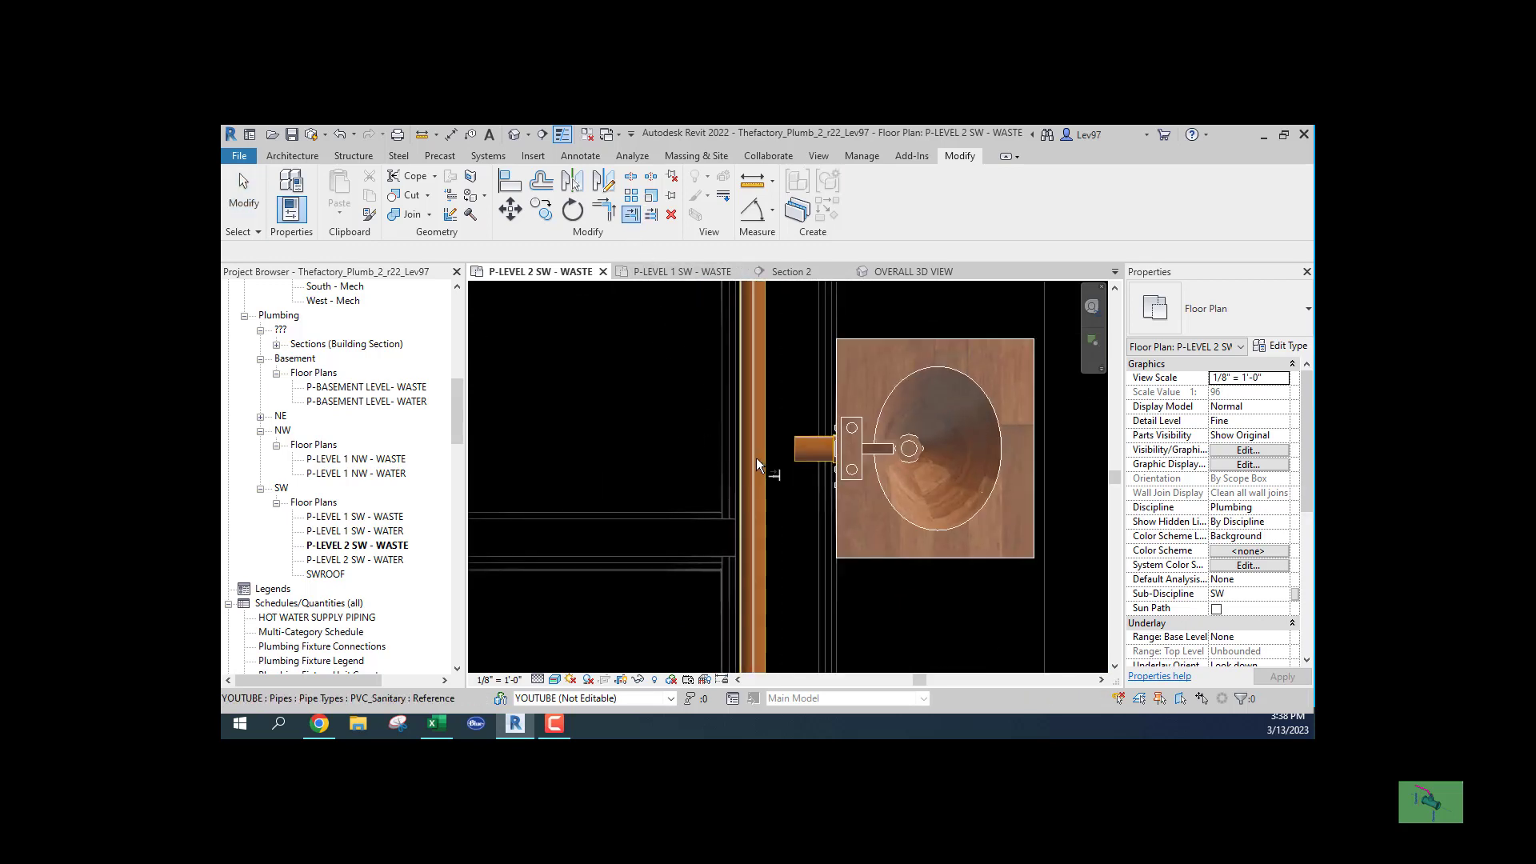
click(804, 449)
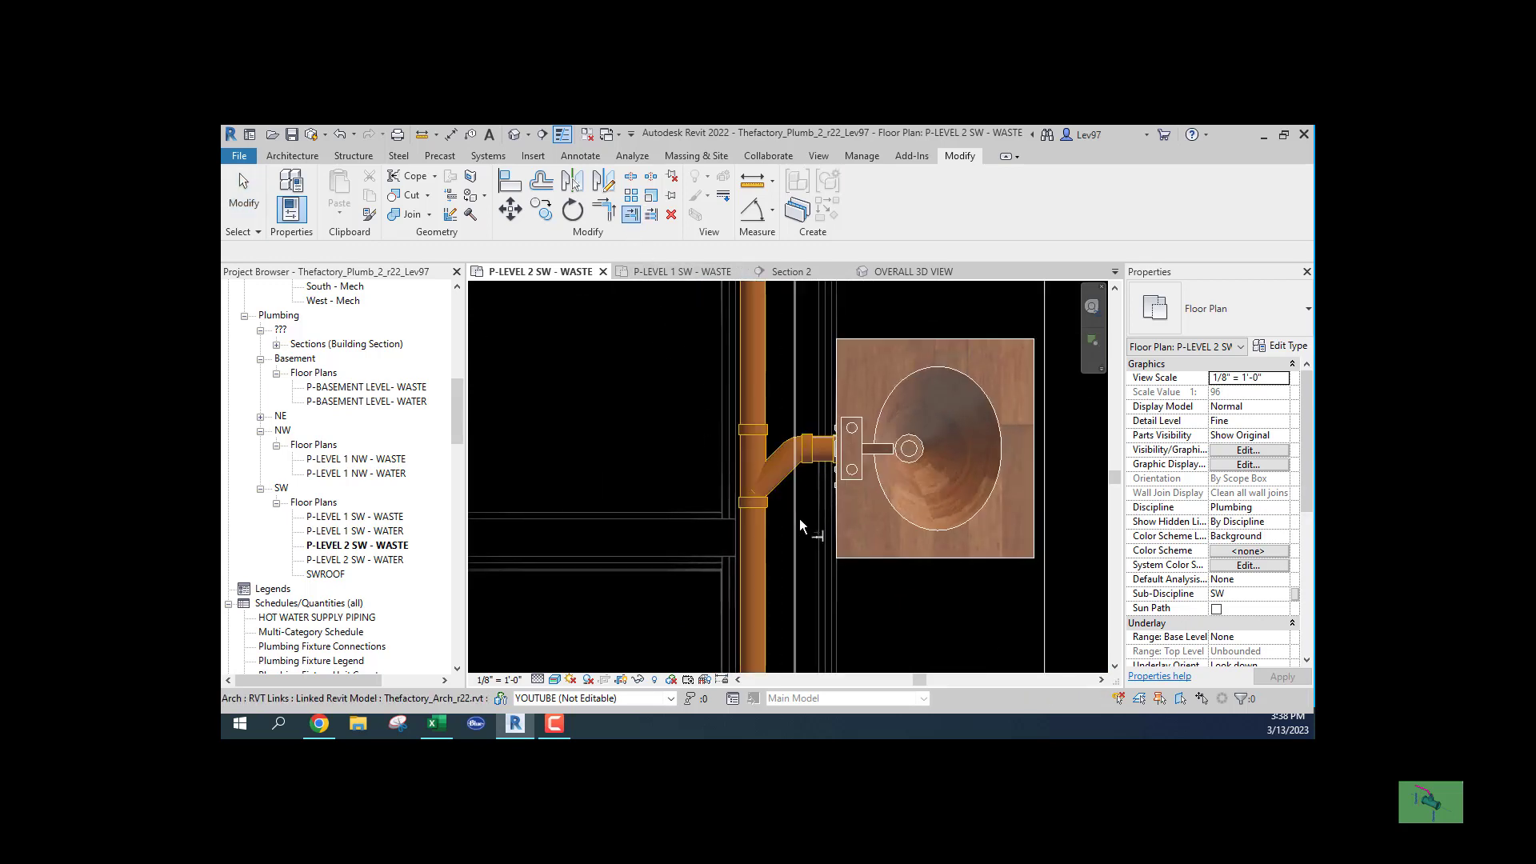
key(Escape)
key(Escape)
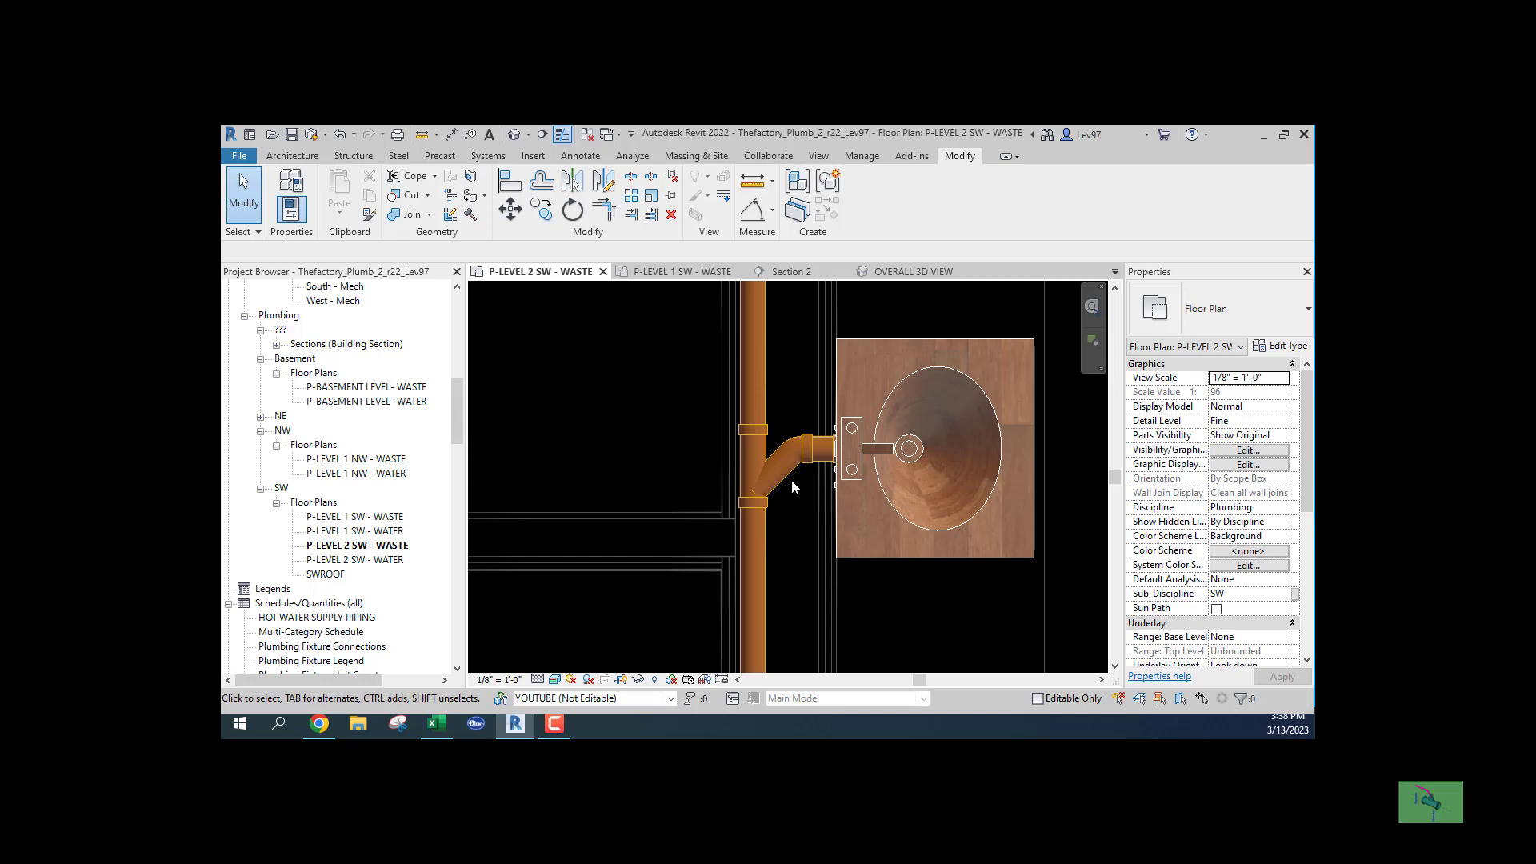
Change the wye at the uppermost lavatory's drain connection to the Standard type of Tee Reducing Sanitary - PVC - Sch 40 - DWV.
scroll(792, 483, down, 2)
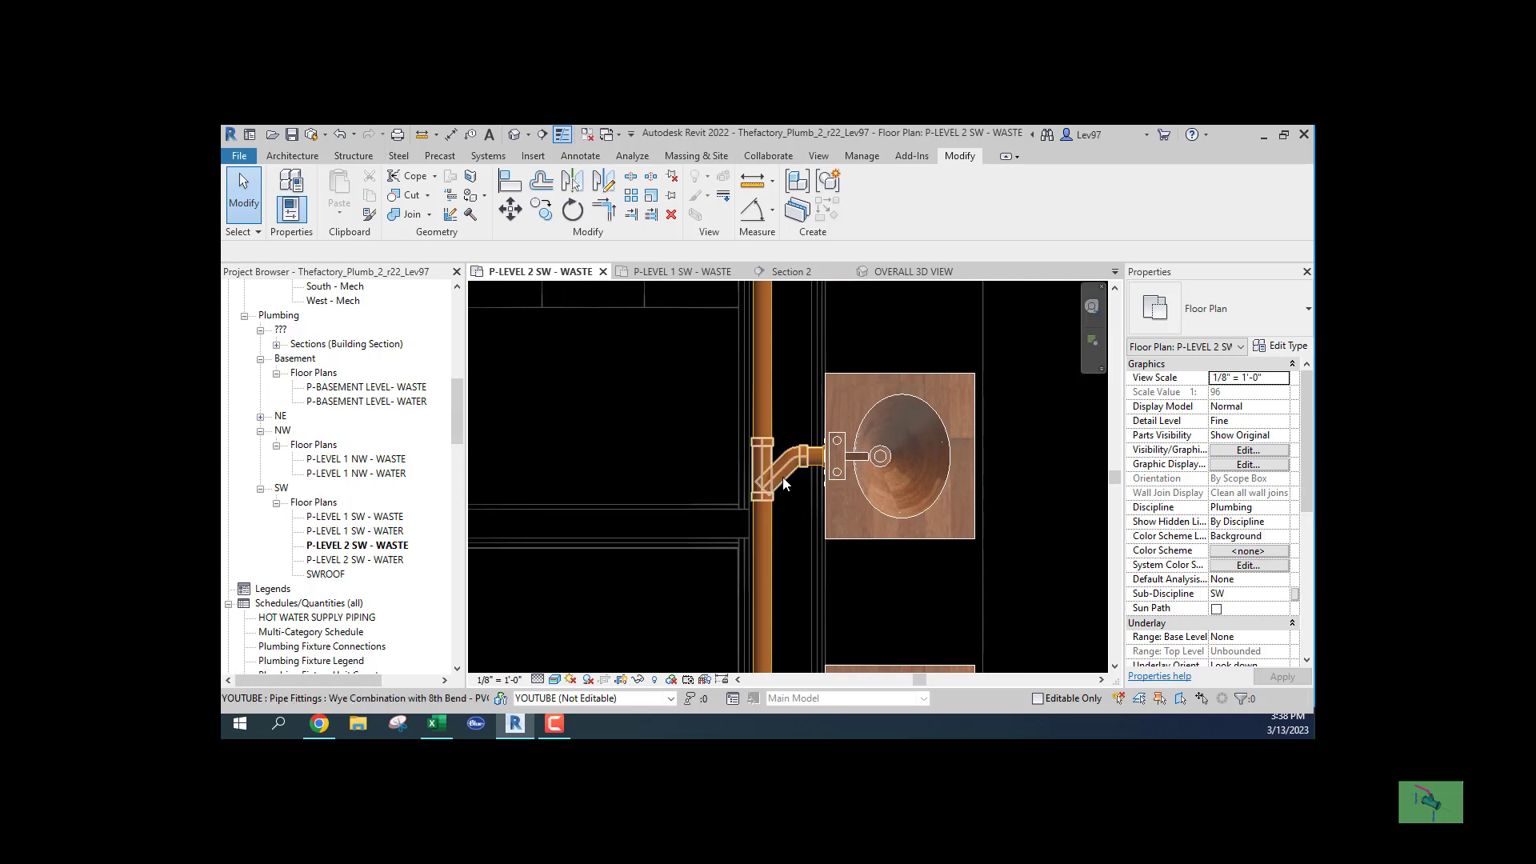
click(785, 483)
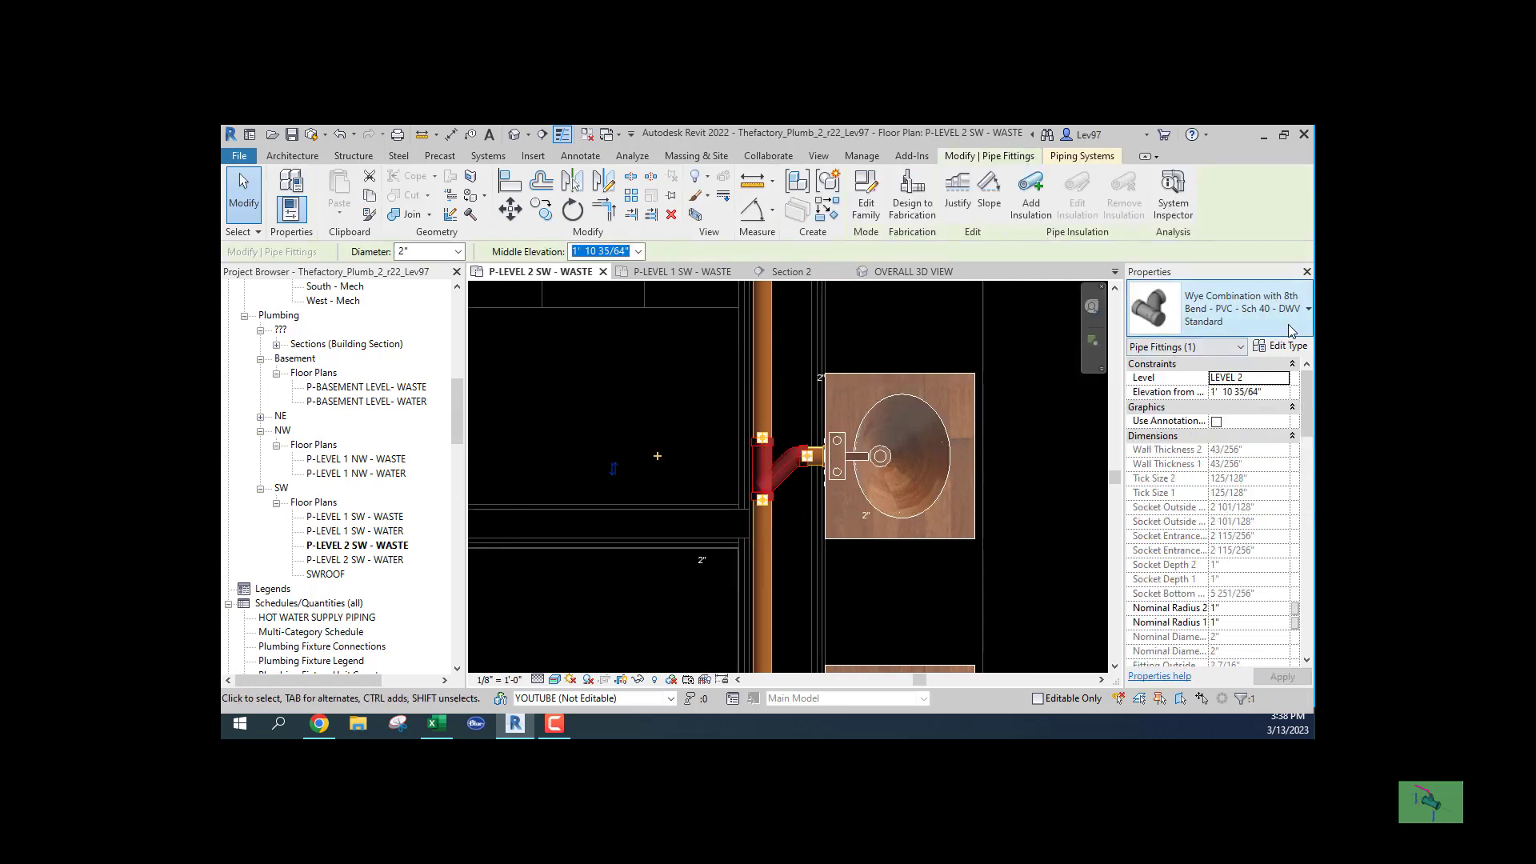
click(1289, 329)
scroll(1152, 450, up, 2)
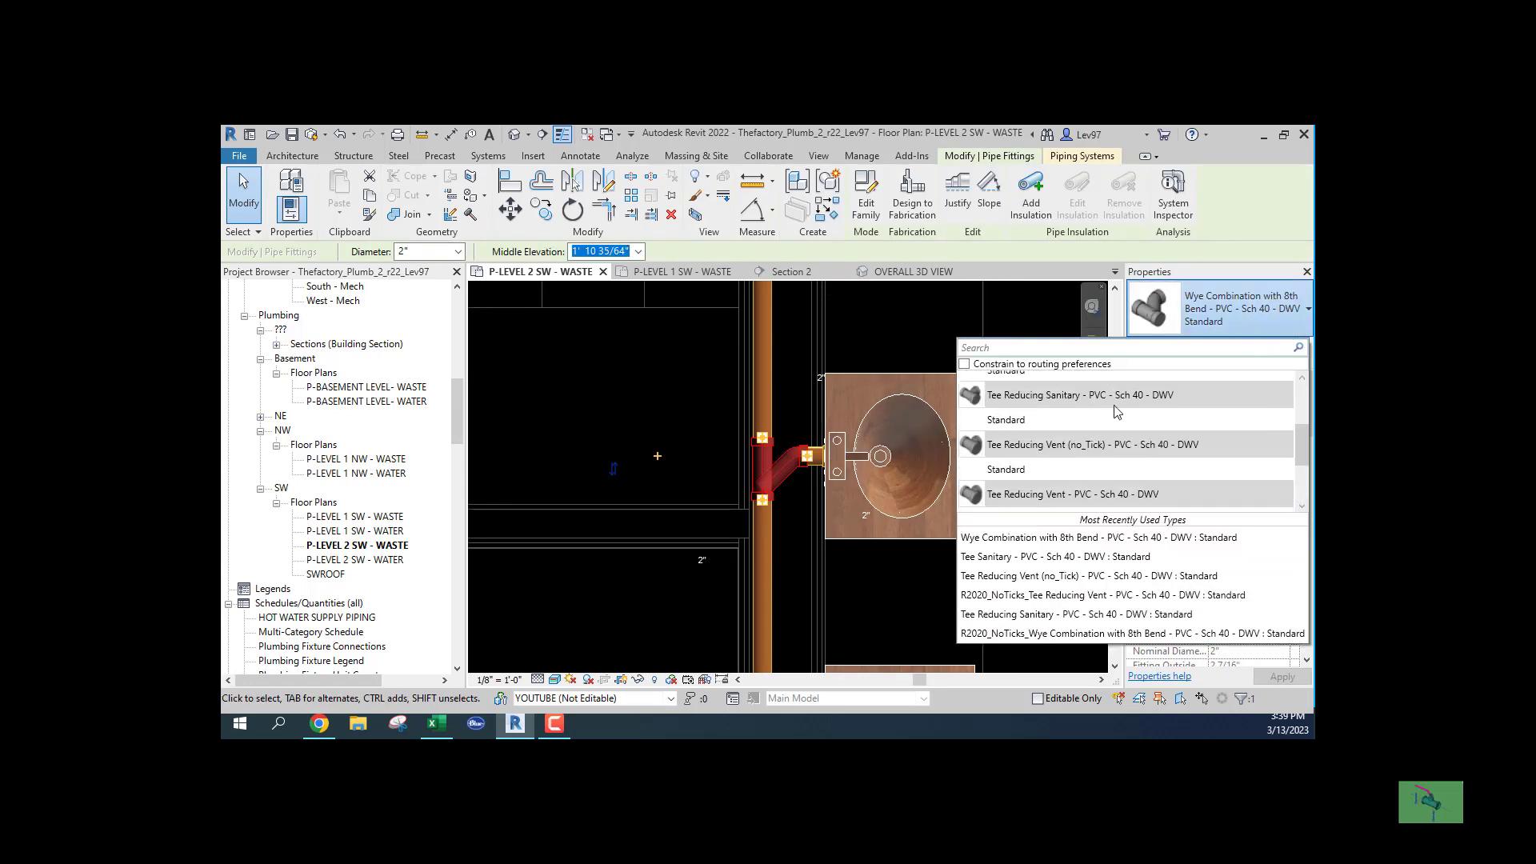
click(1013, 422)
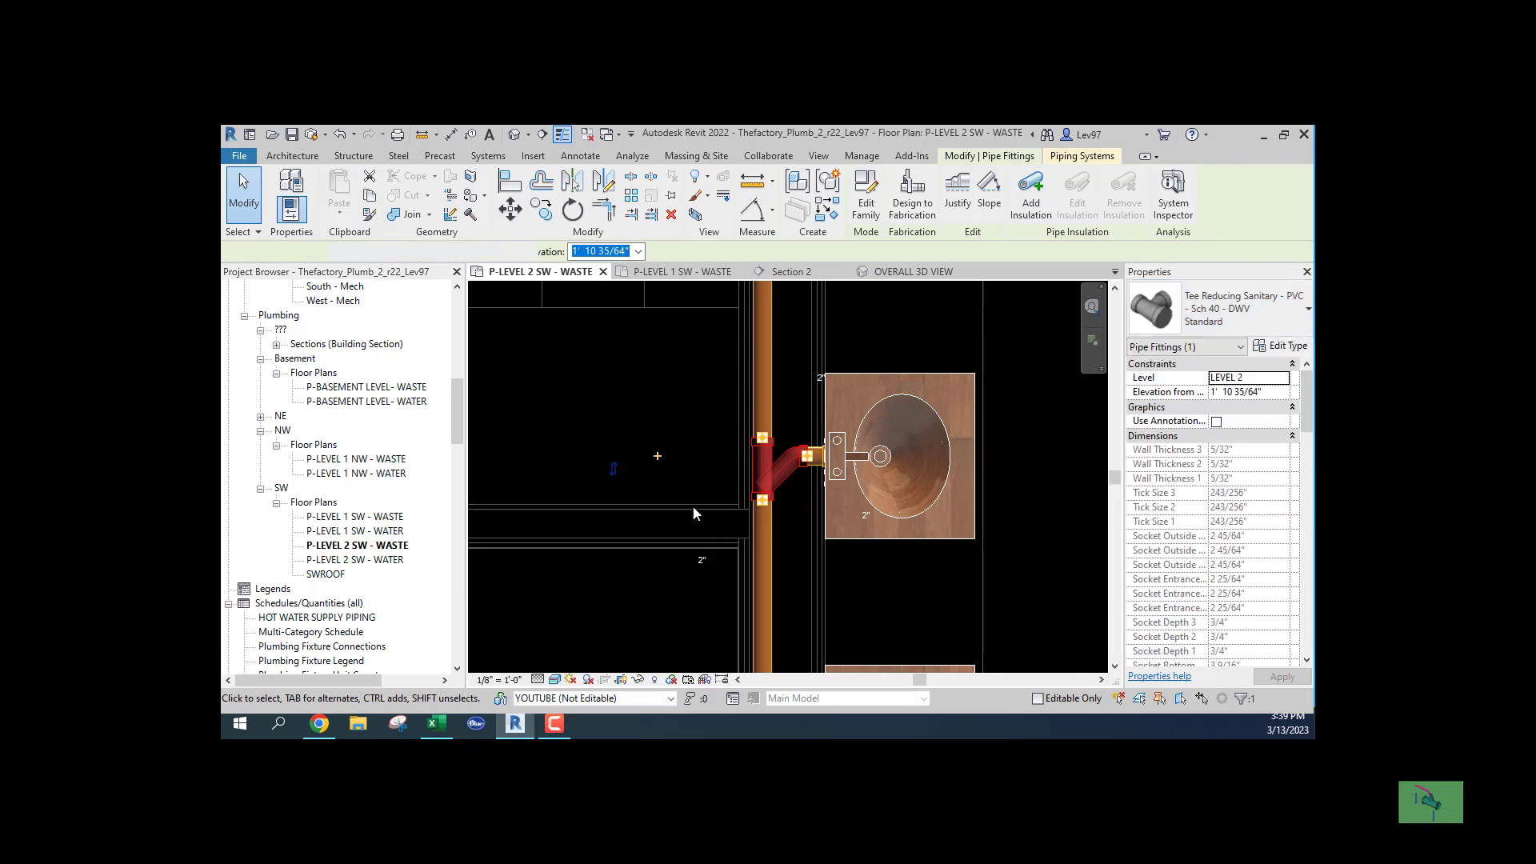
click(661, 402)
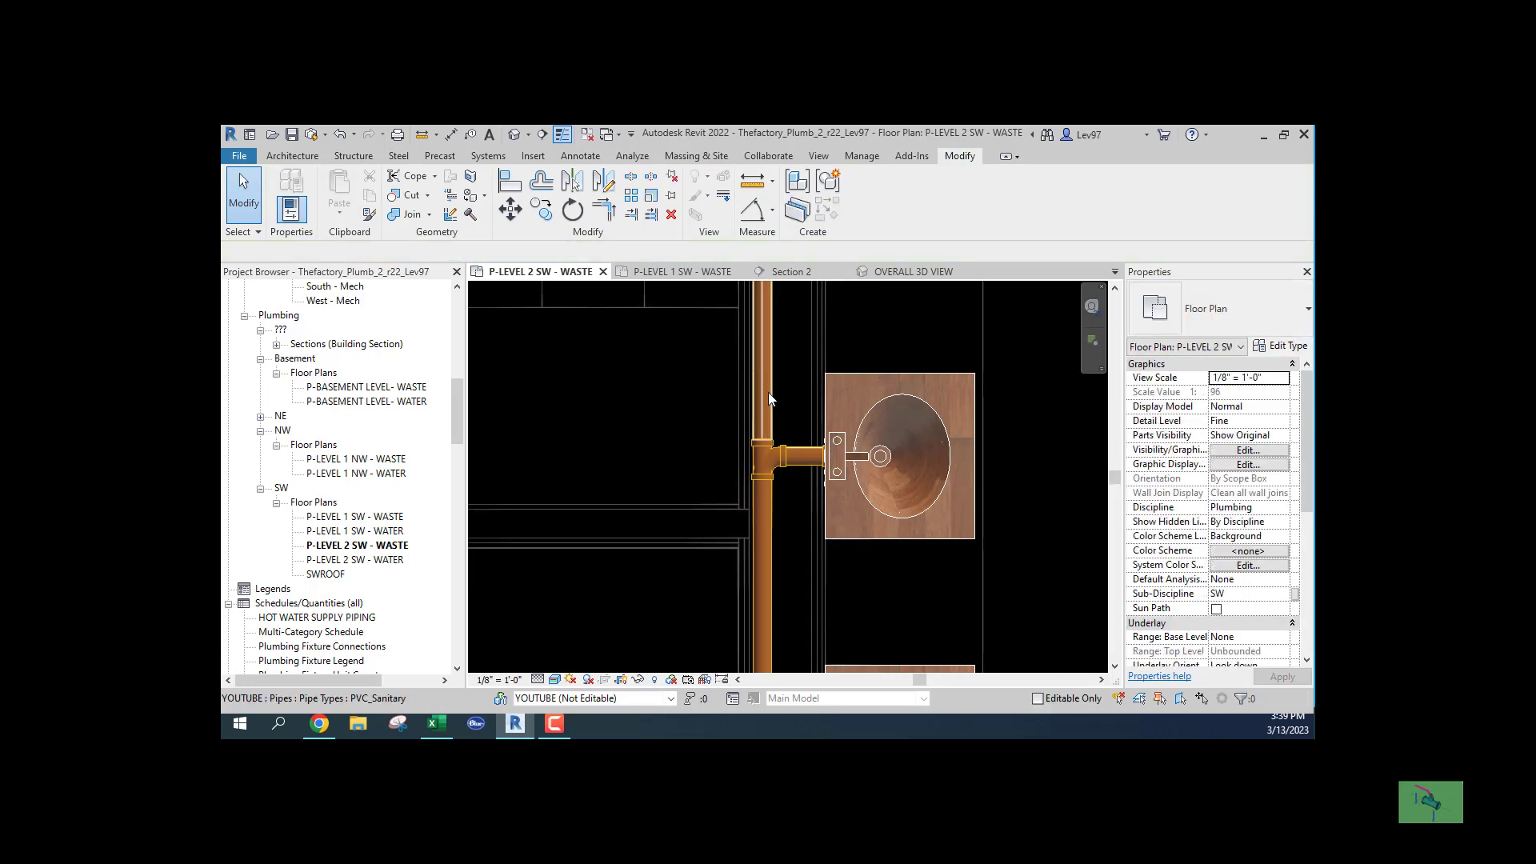
Try to extend the middle lavatory's trap arm into the chase drain with Trim/Extend Single Element.
scroll(800, 493, down, 2)
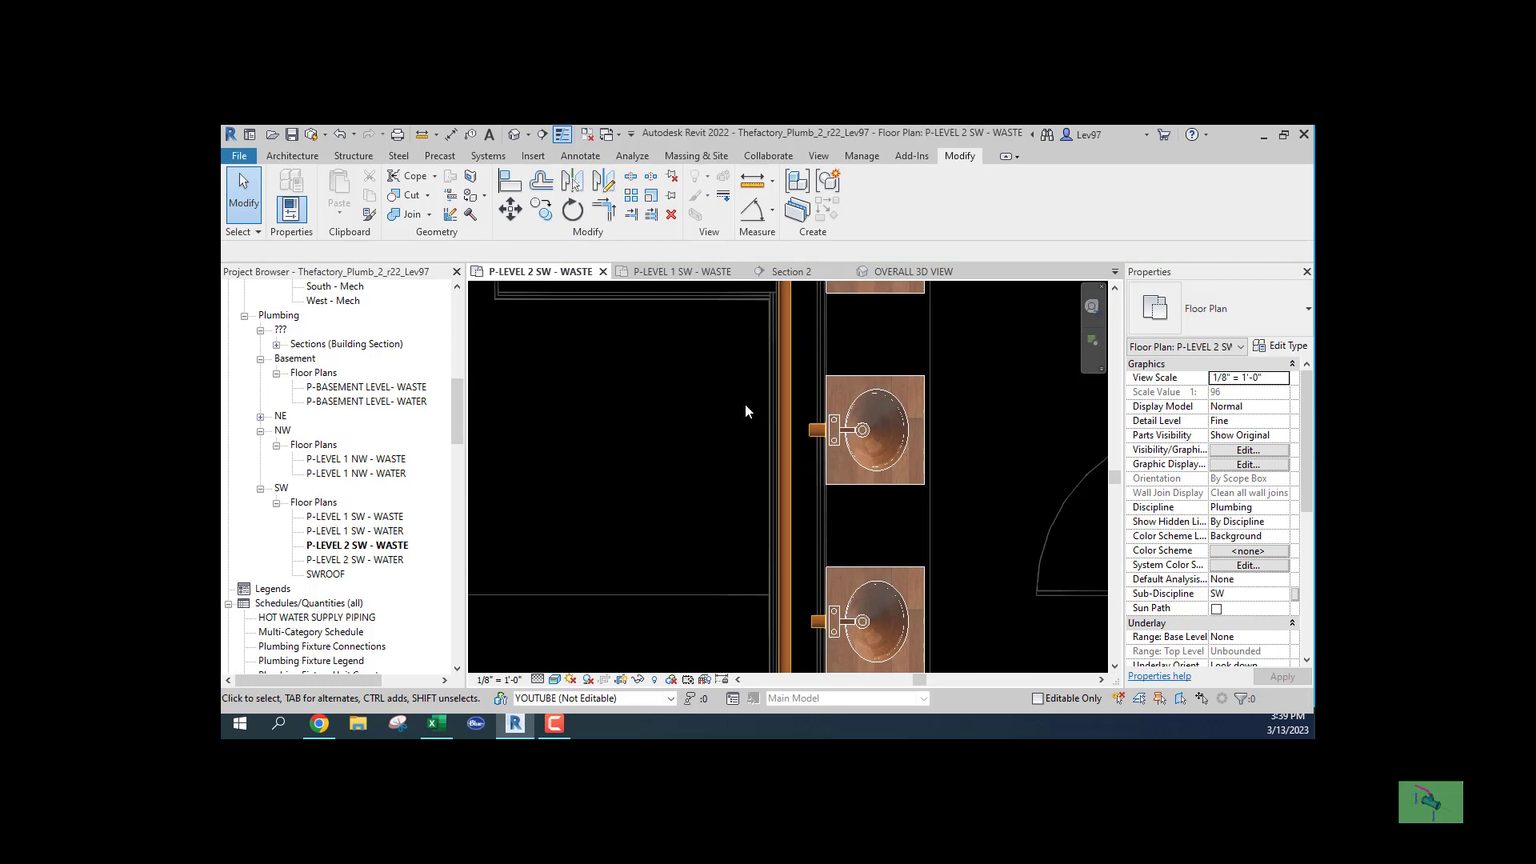
middle_drag(746, 405, 758, 520)
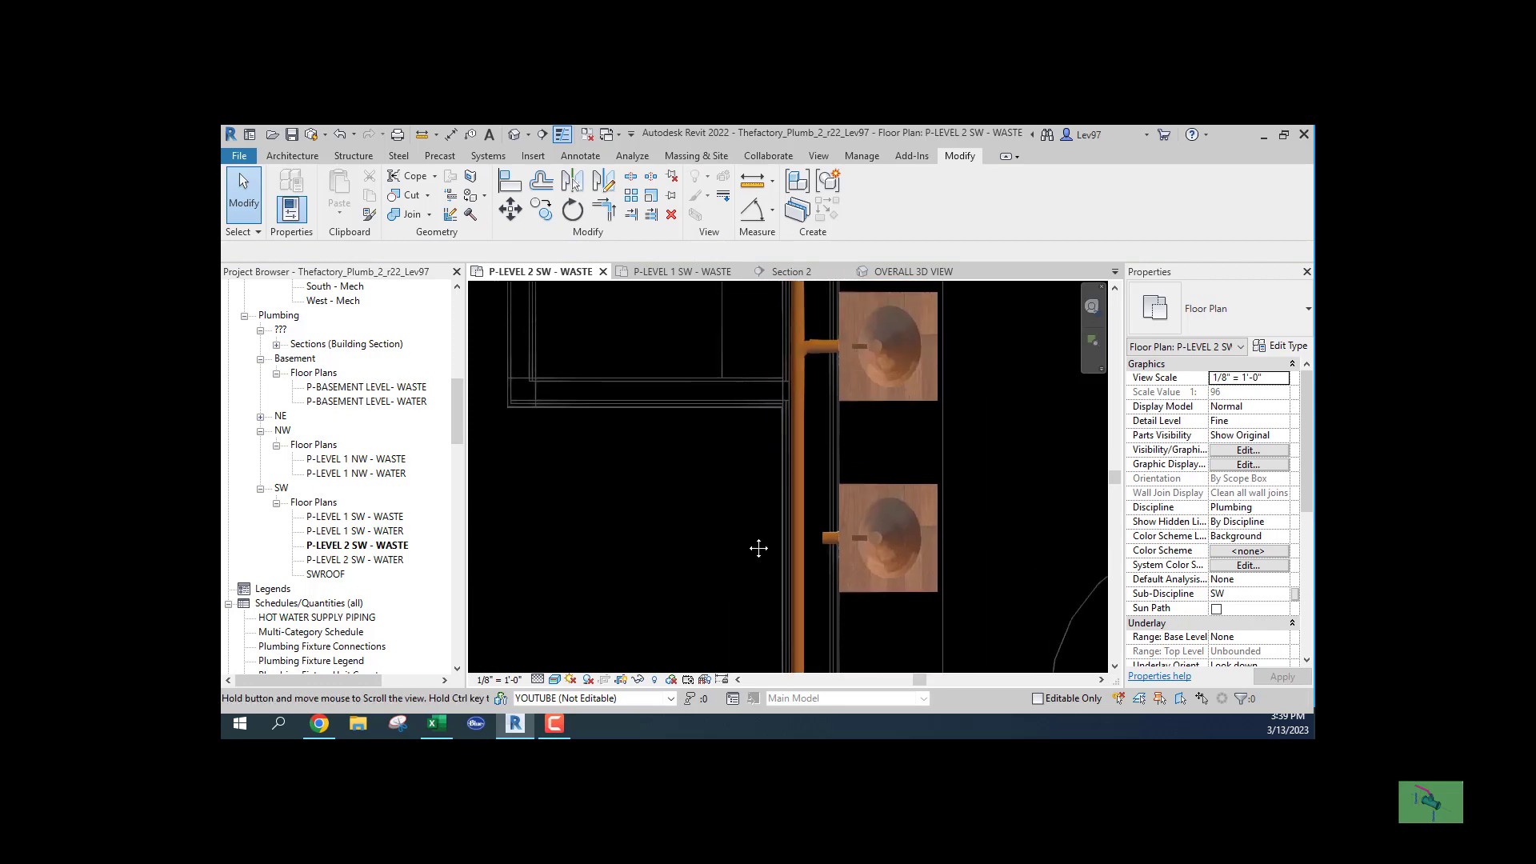
click(631, 215)
click(798, 545)
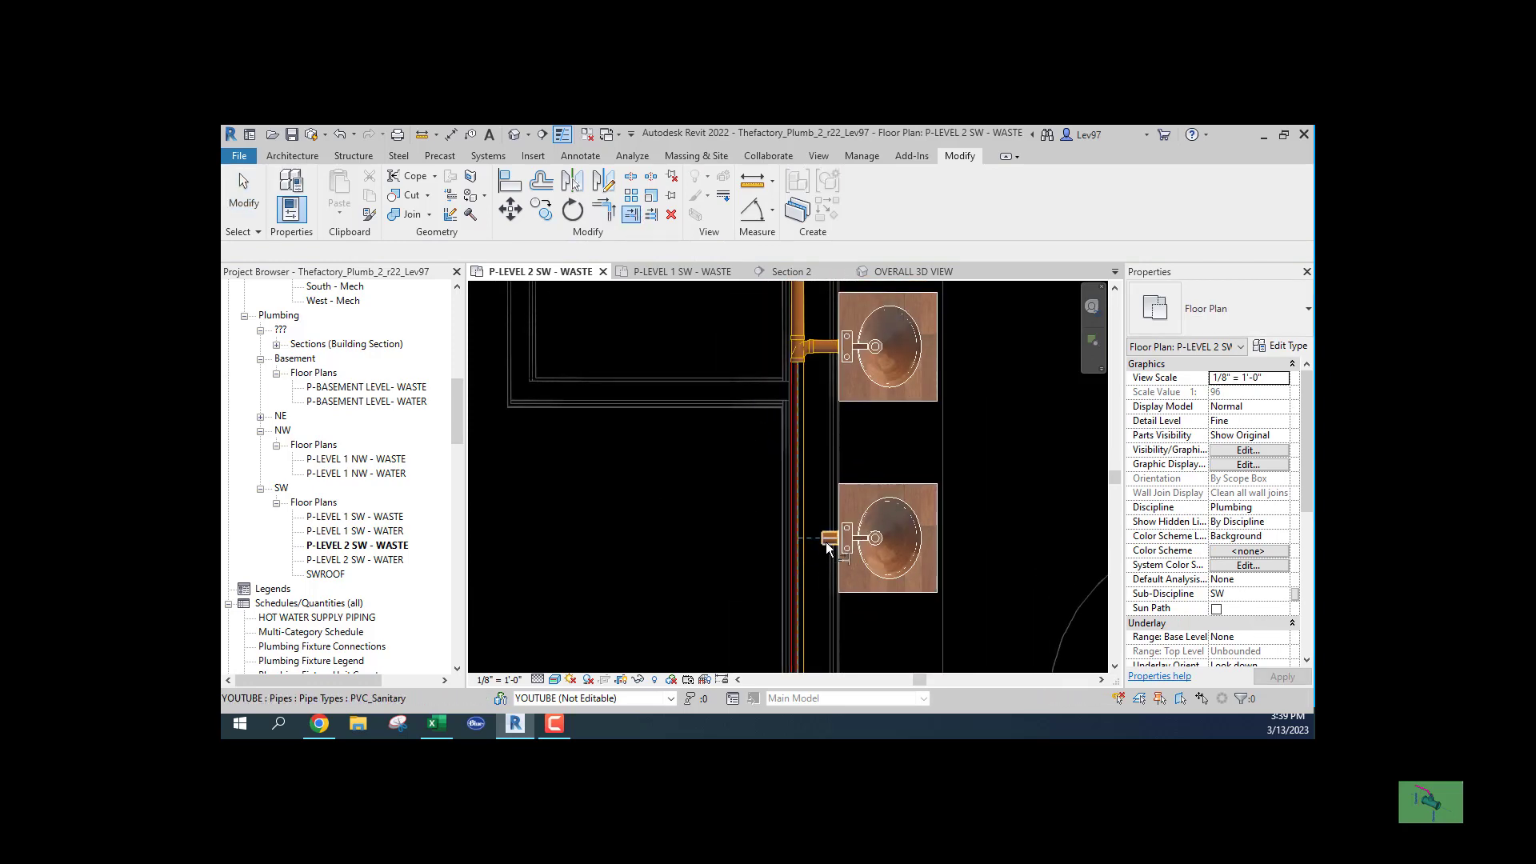
click(829, 541)
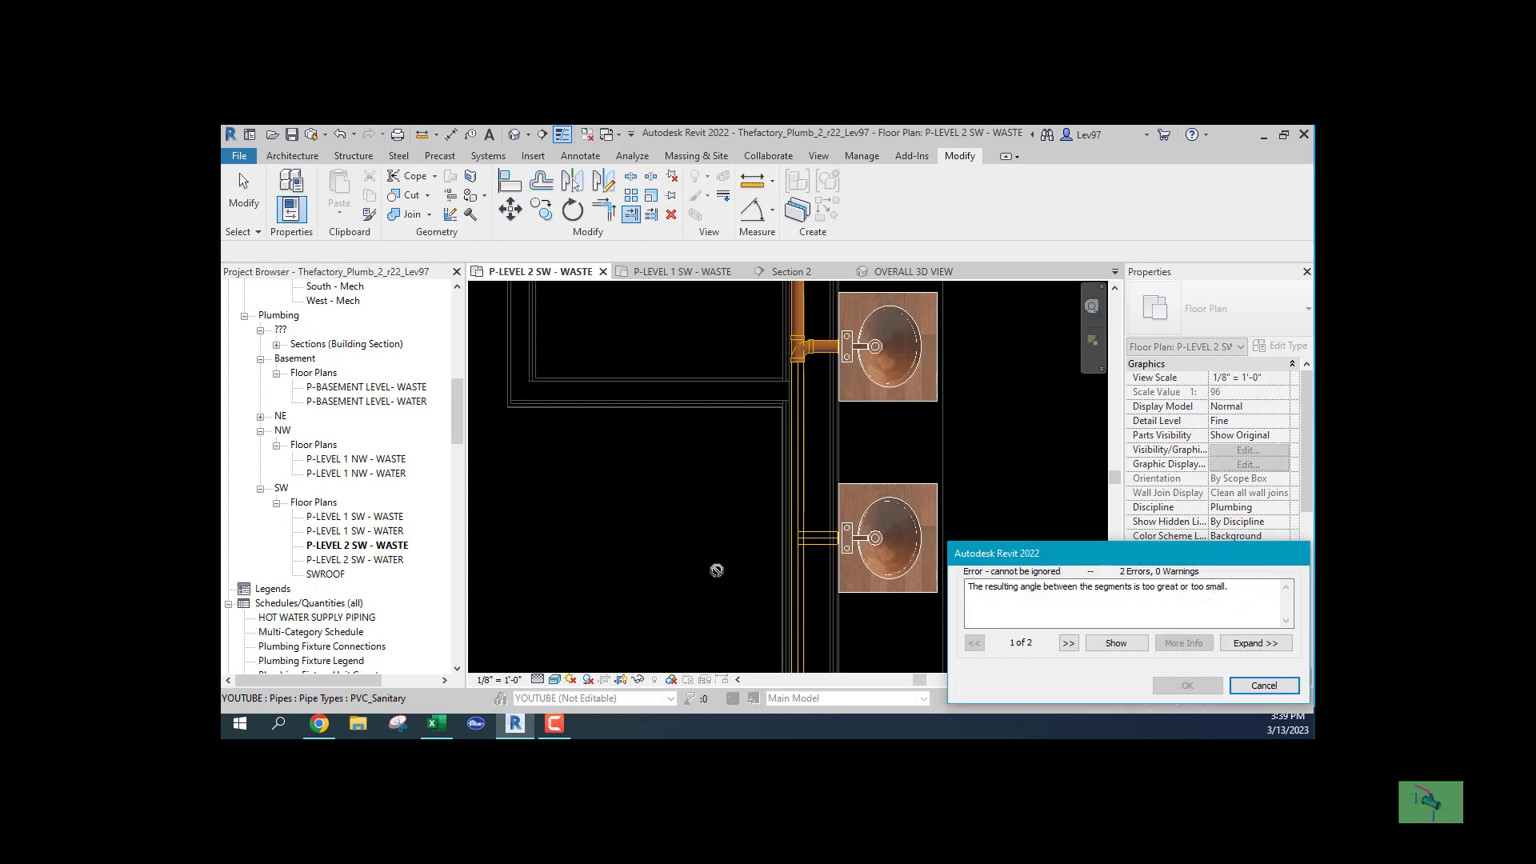
click(1264, 686)
scroll(685, 483, up, 5)
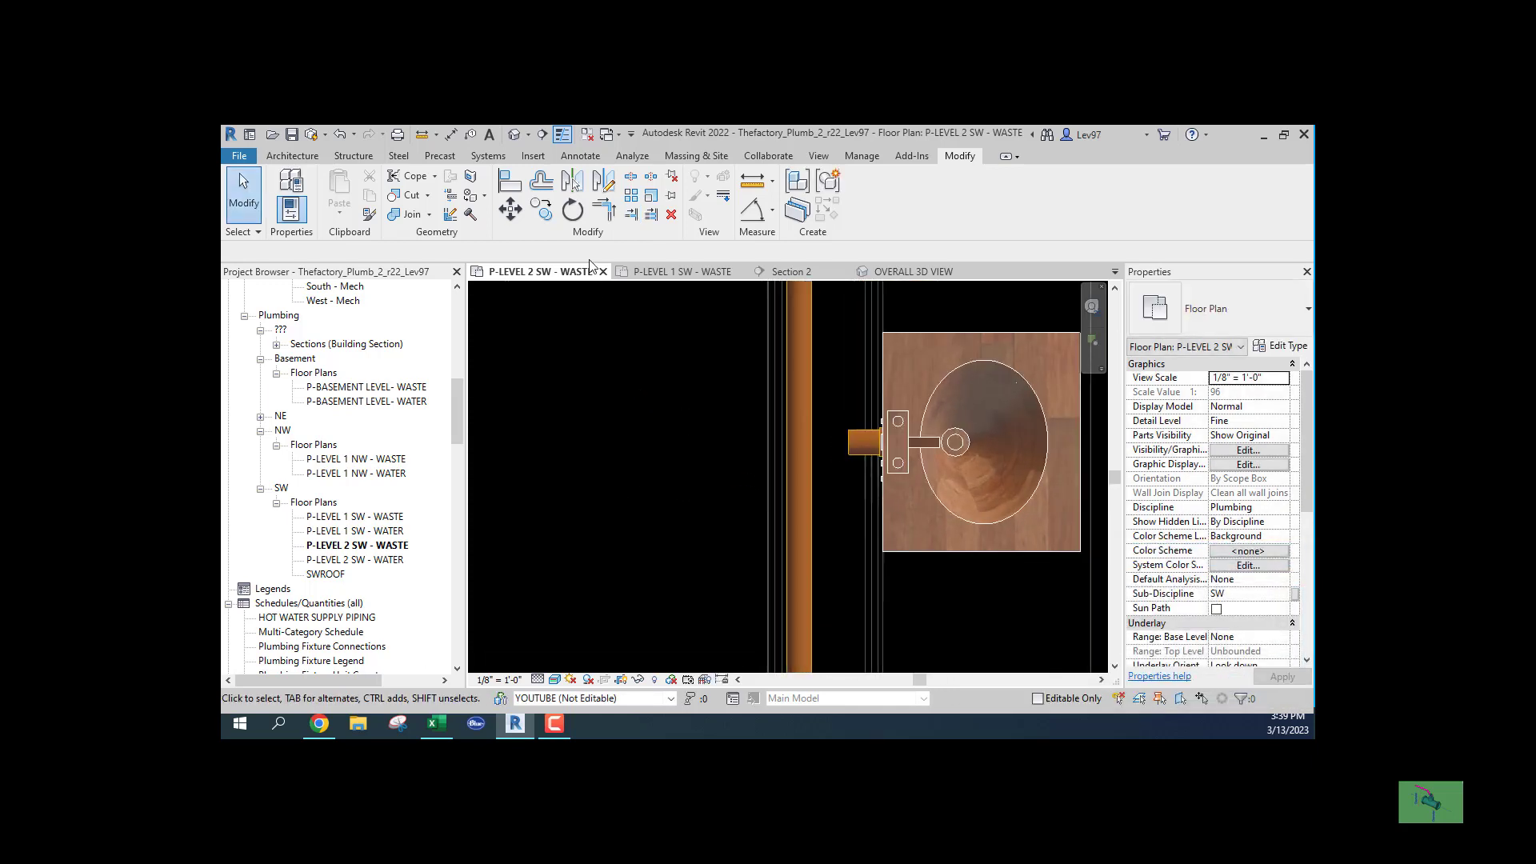
click(632, 216)
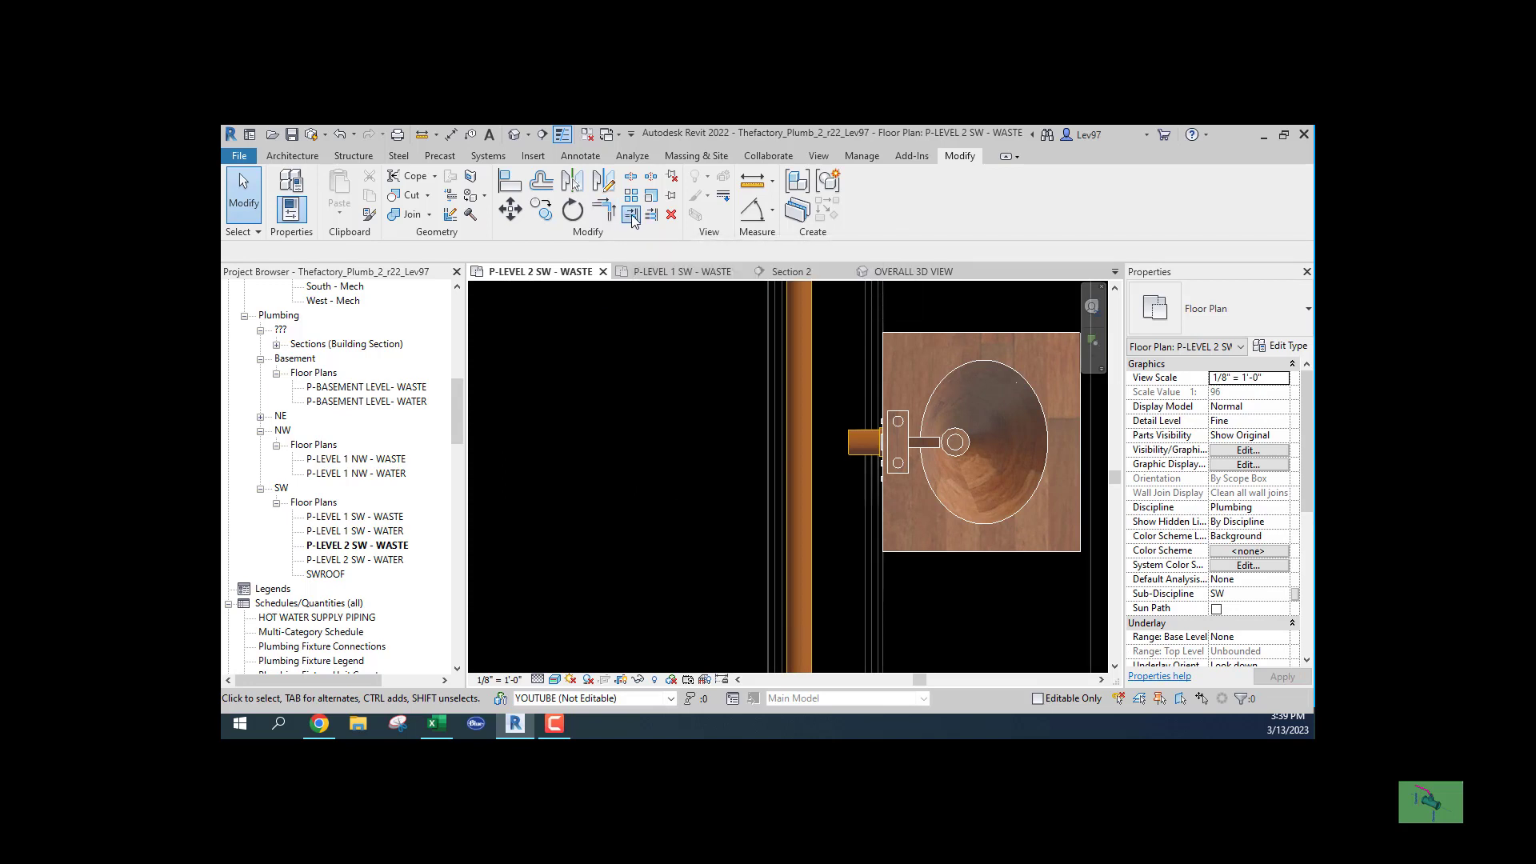
click(805, 421)
click(852, 441)
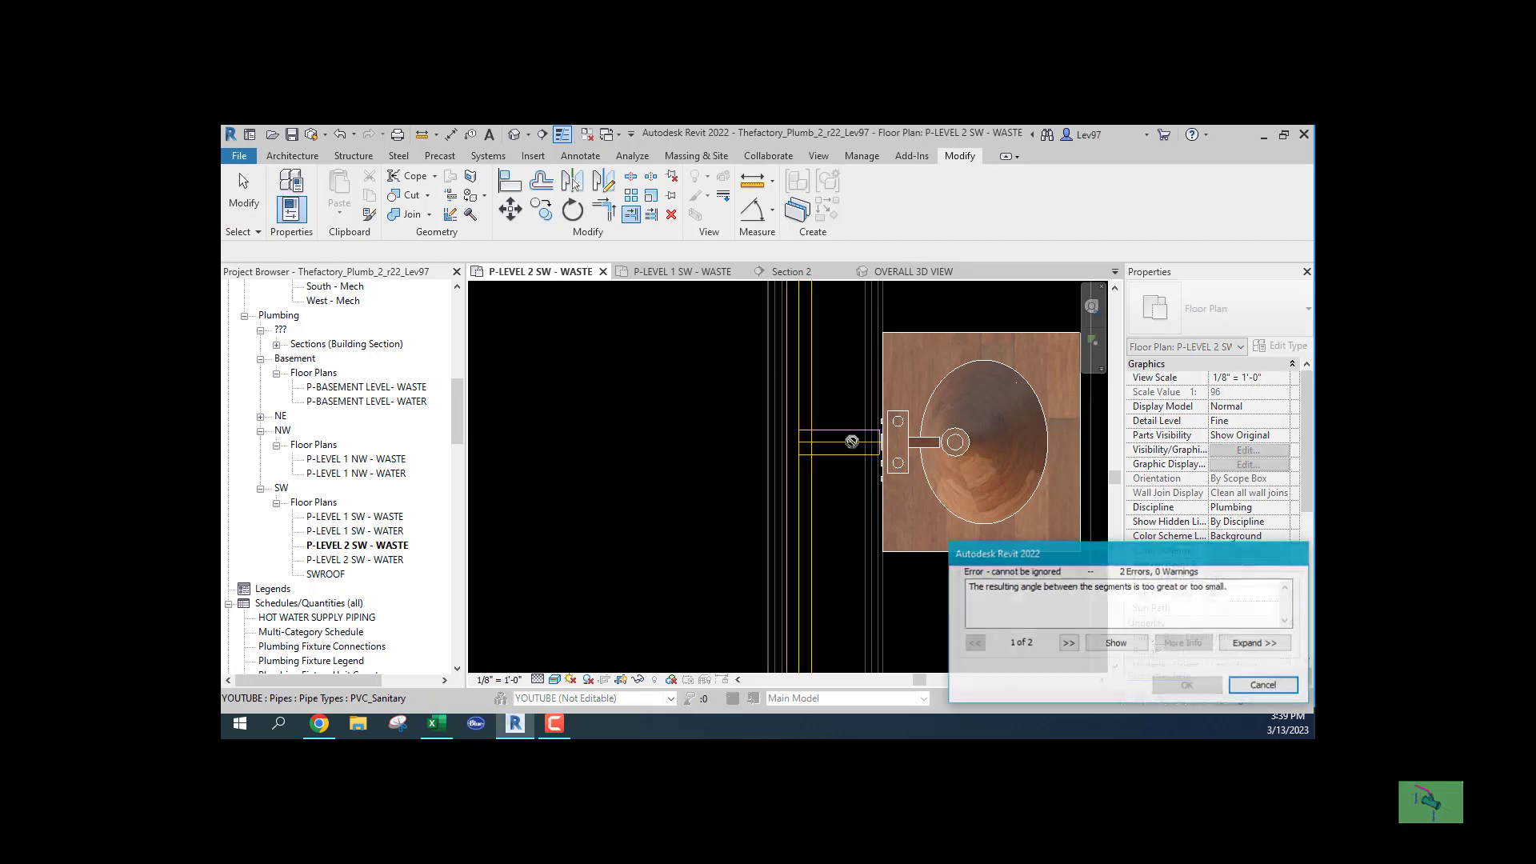
click(1263, 684)
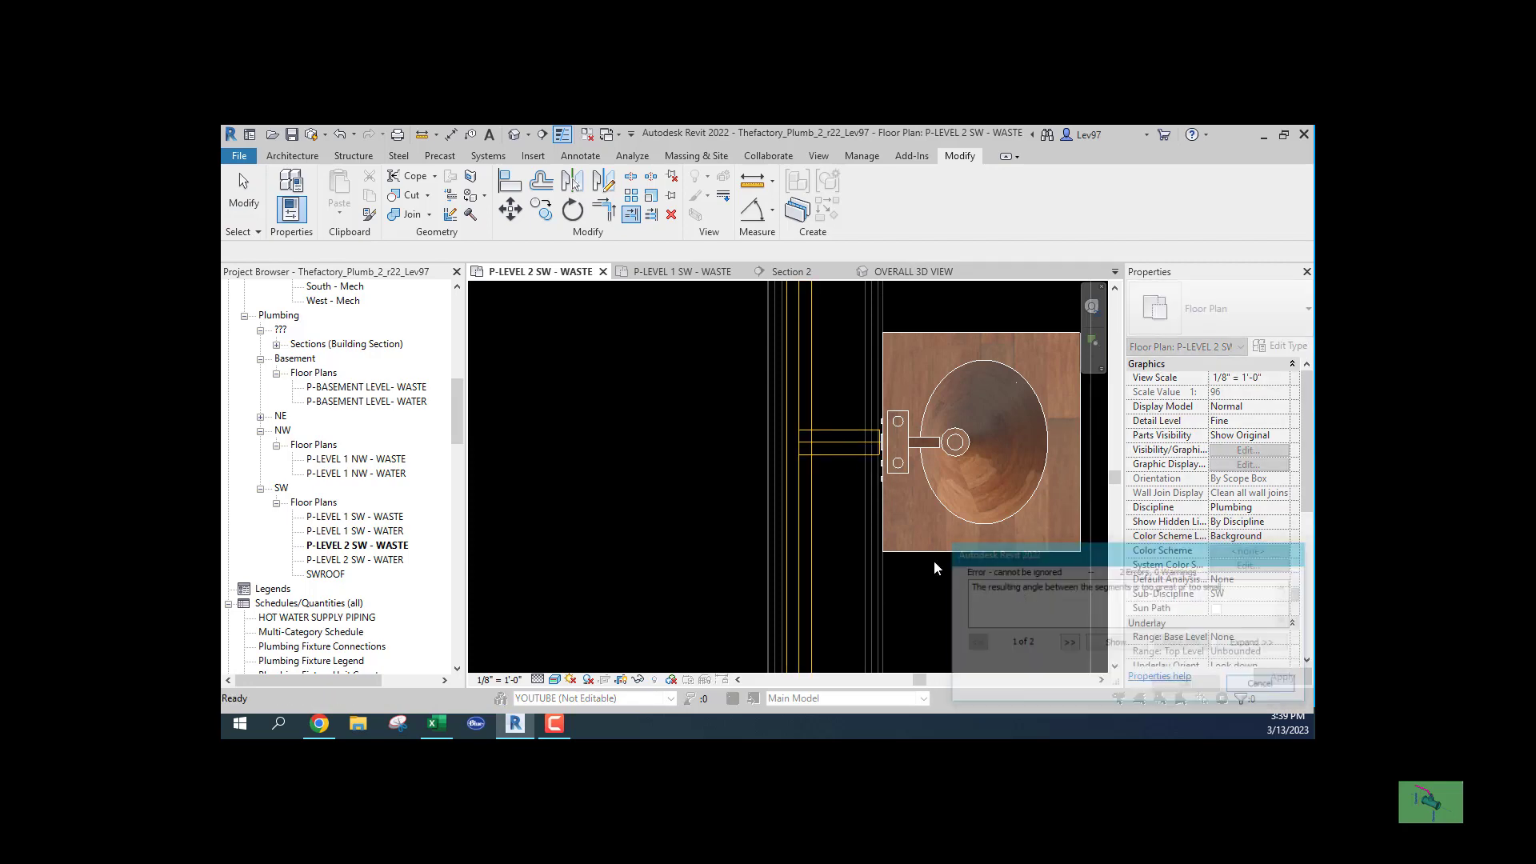
scroll(611, 432, down, 4)
key(Escape)
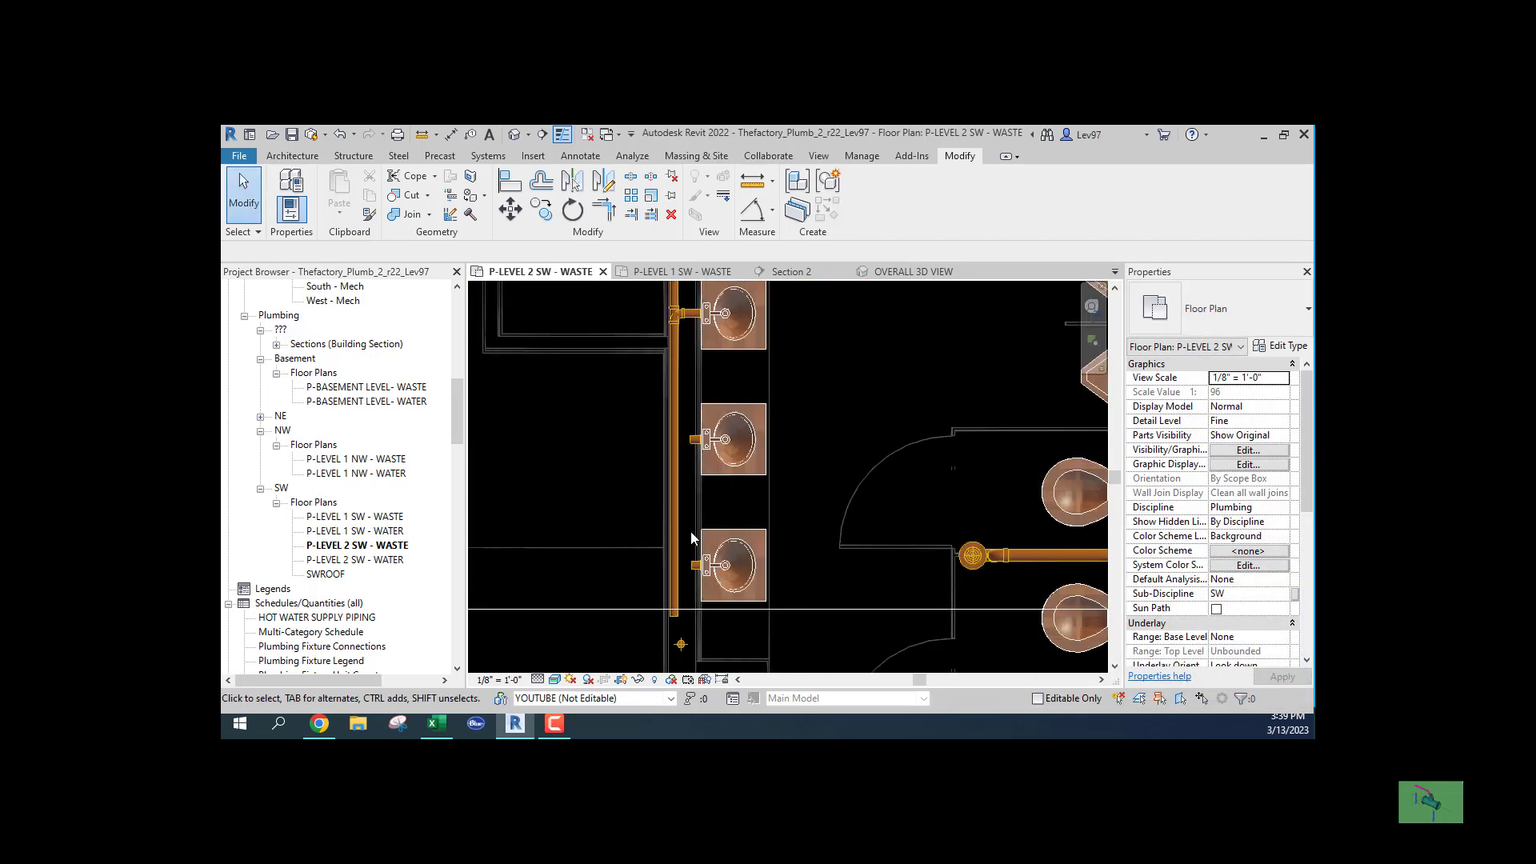
Extend the lowest lavatory's trap arm into the 2" chase drain with Trim/Extend Single Element.
scroll(680, 568, up, 4)
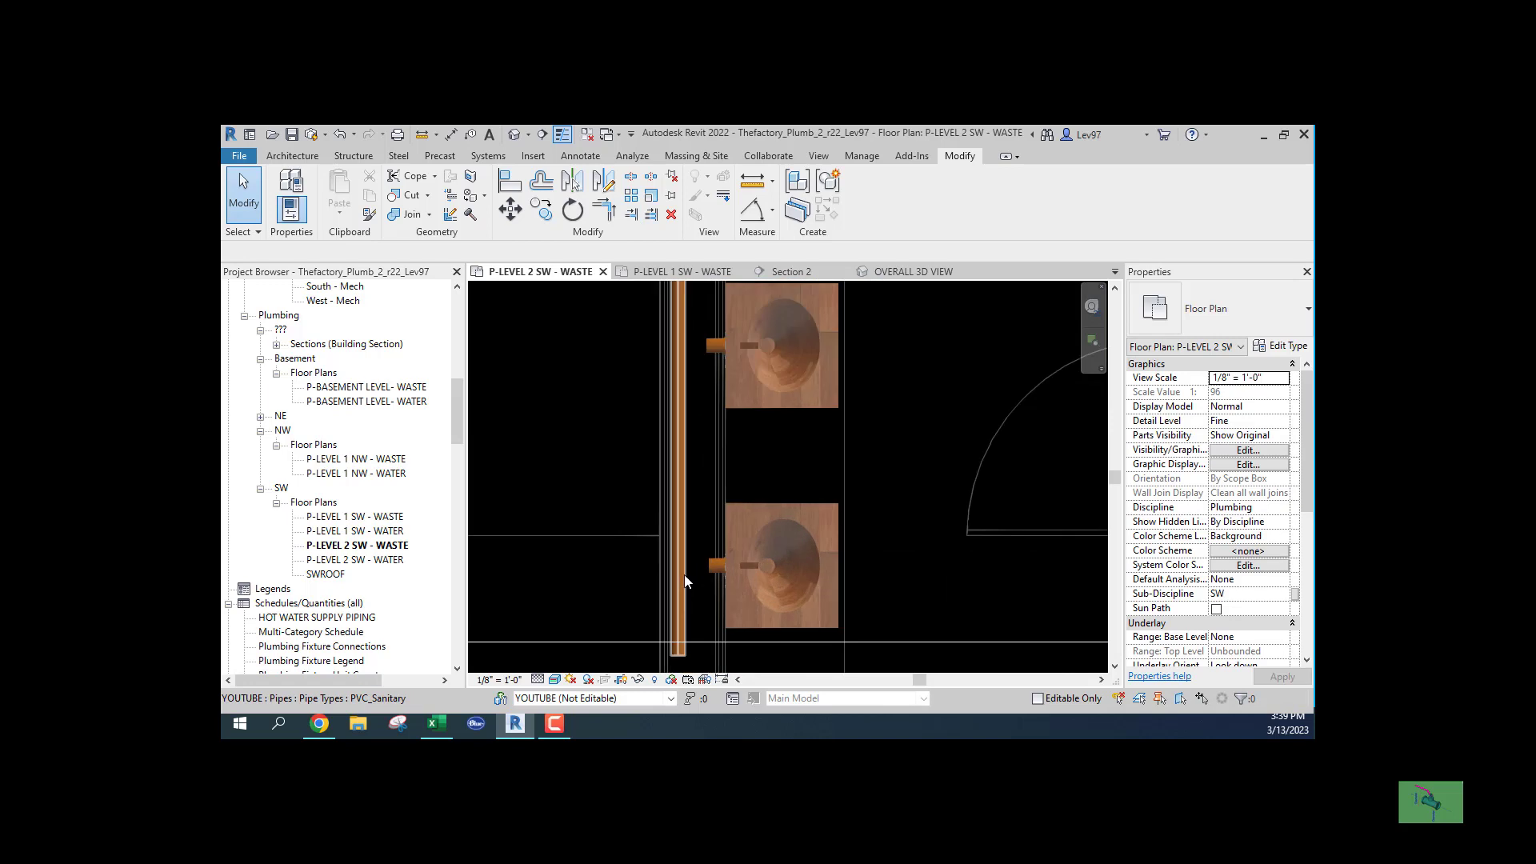
click(632, 213)
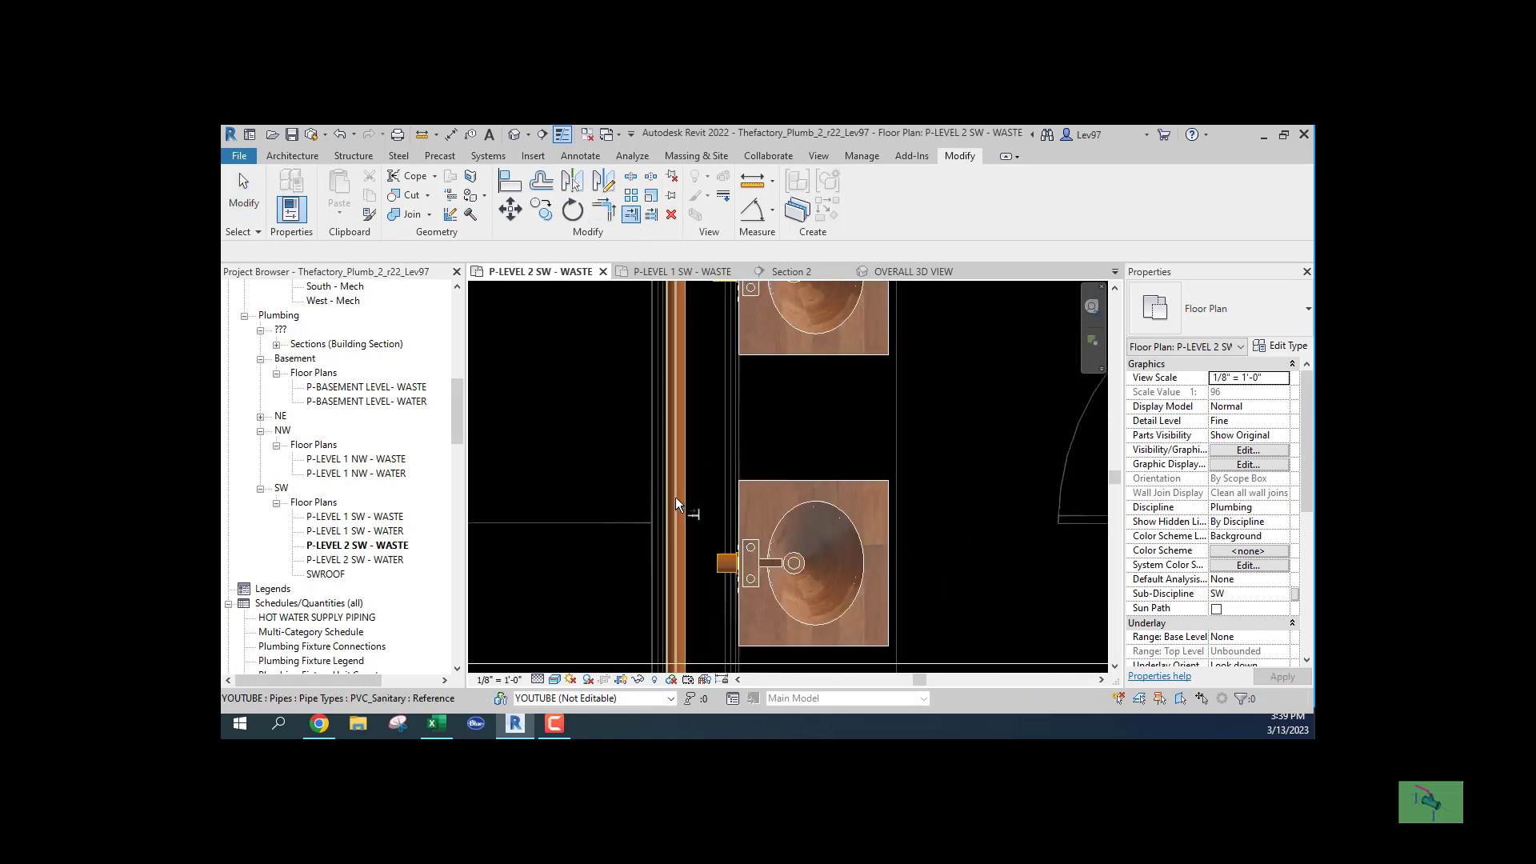
click(675, 497)
click(727, 564)
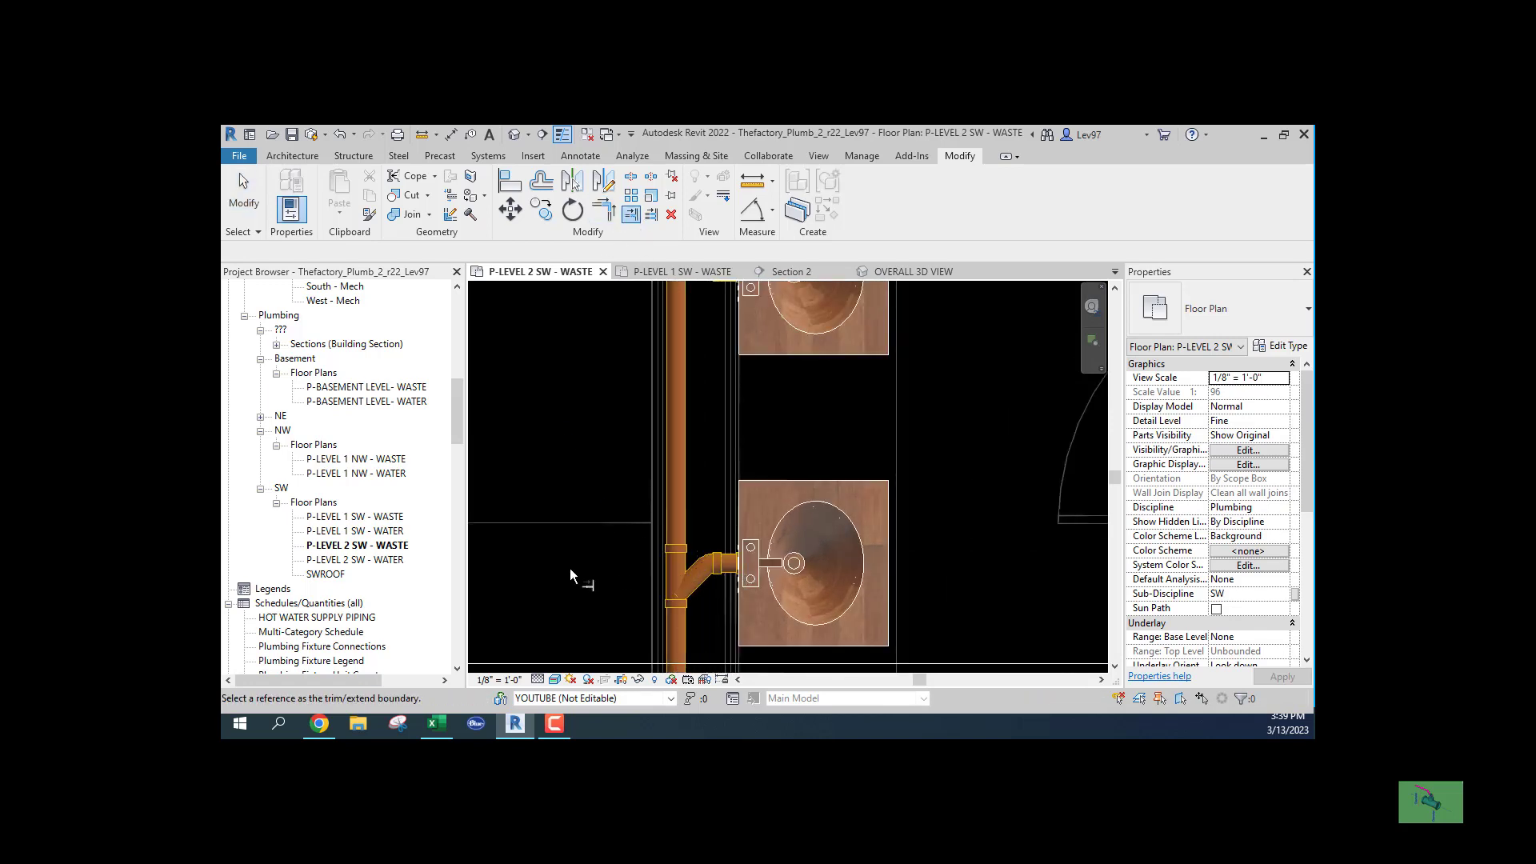
key(Escape)
Move the Section 2 line up between the middle and lowest lavatories and open the Section 2 view at the trap.
scroll(620, 560, down, 3)
click(612, 631)
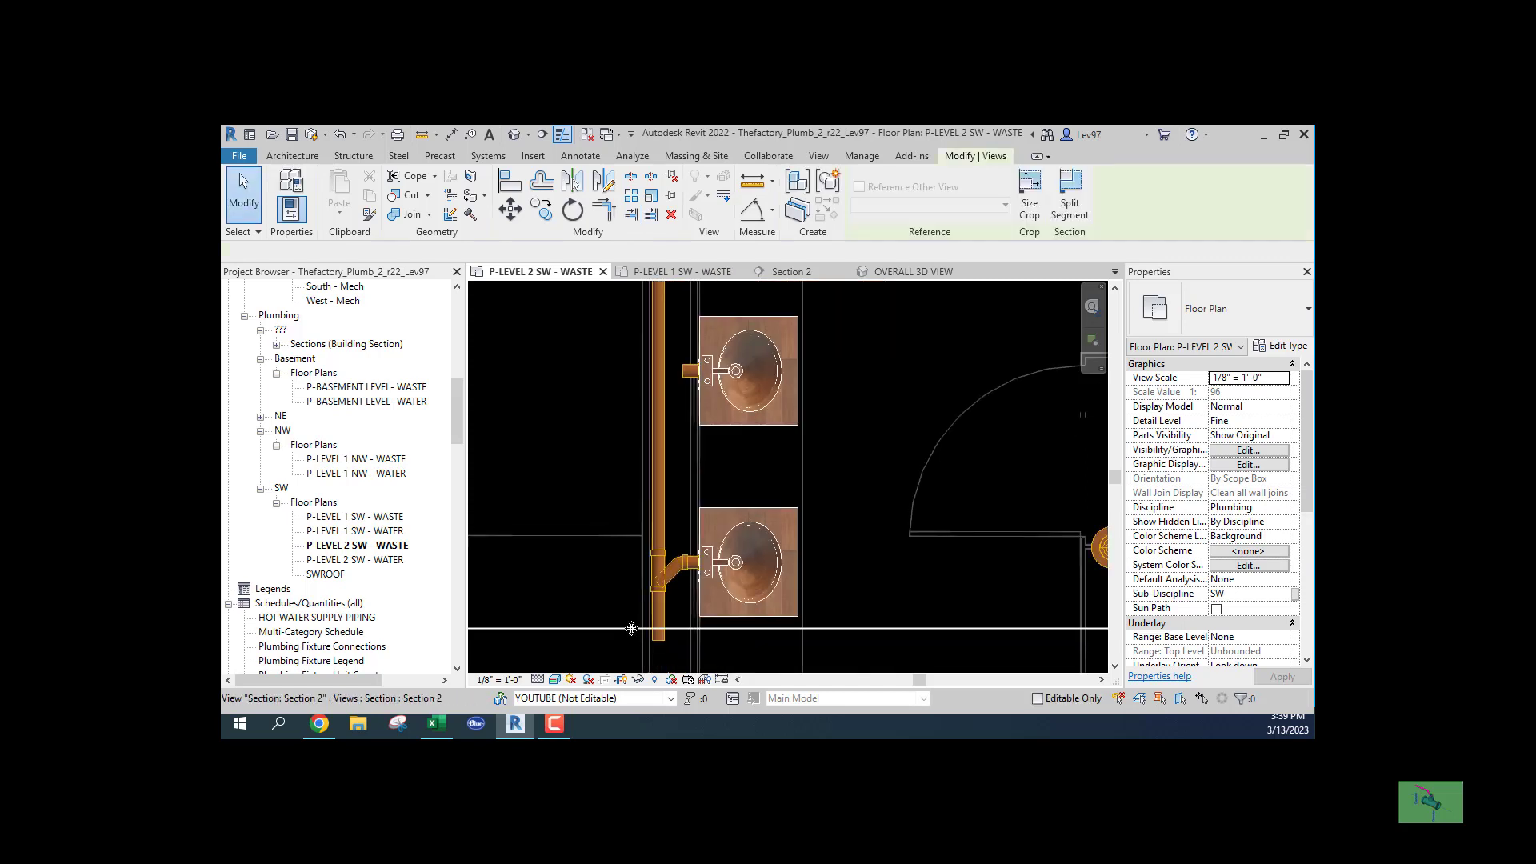
drag(611, 631, 622, 452)
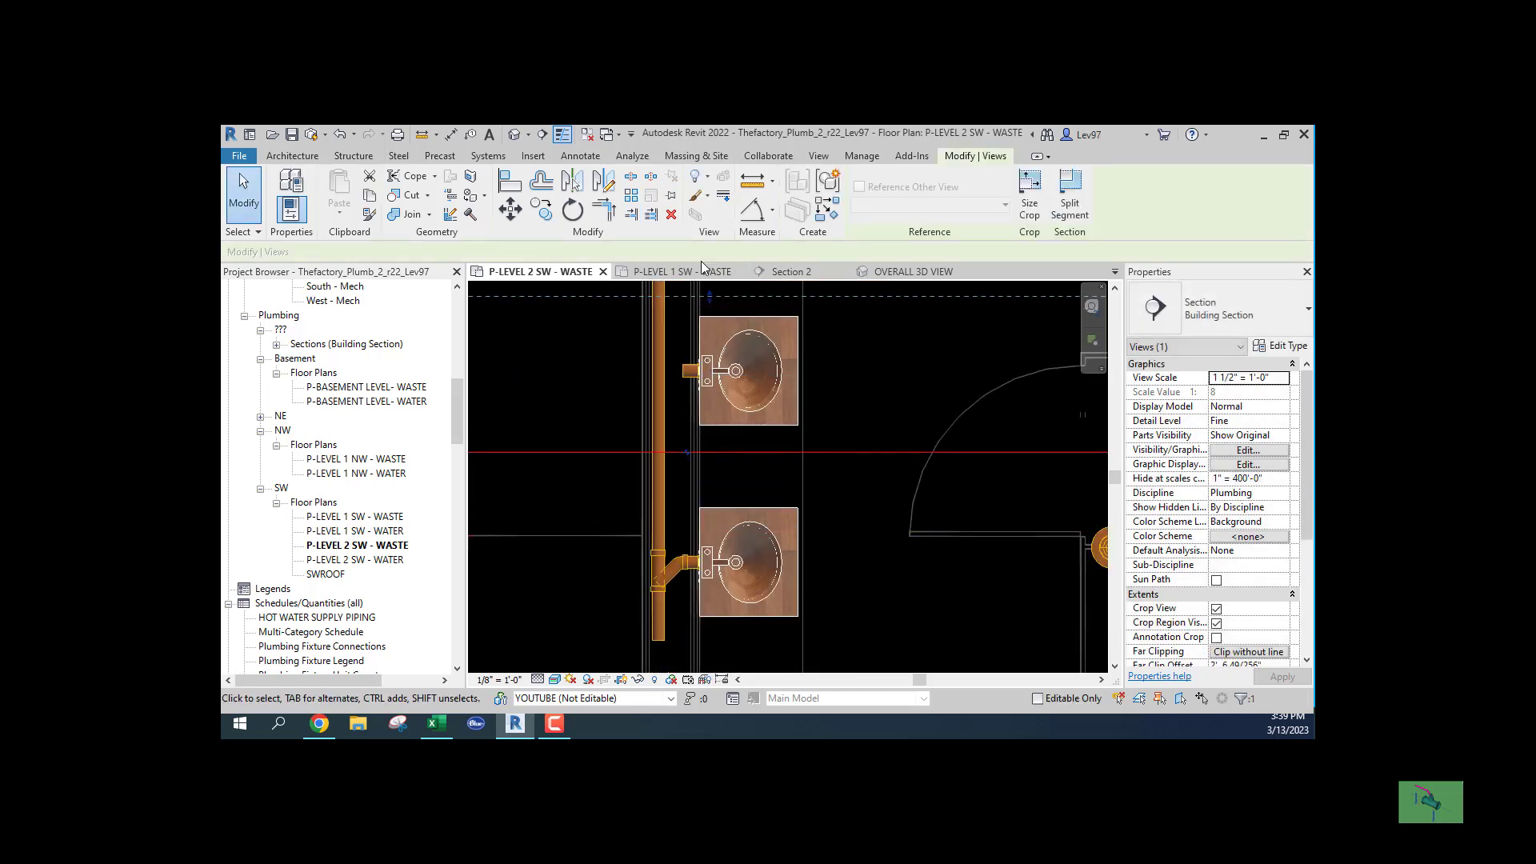
click(796, 271)
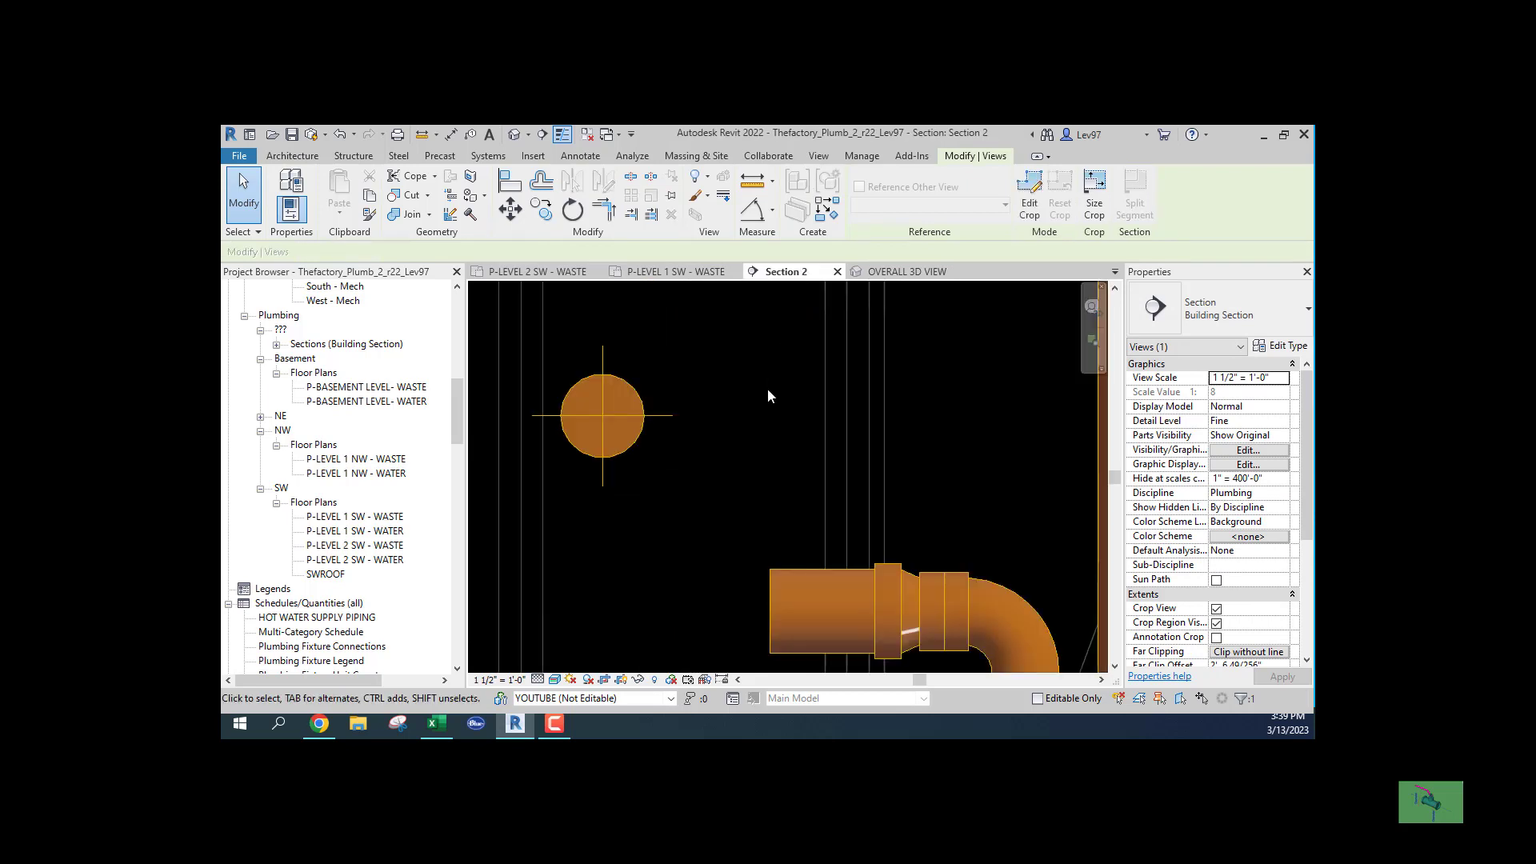
scroll(760, 433, down, 2)
click(752, 430)
middle_drag(761, 435, 797, 430)
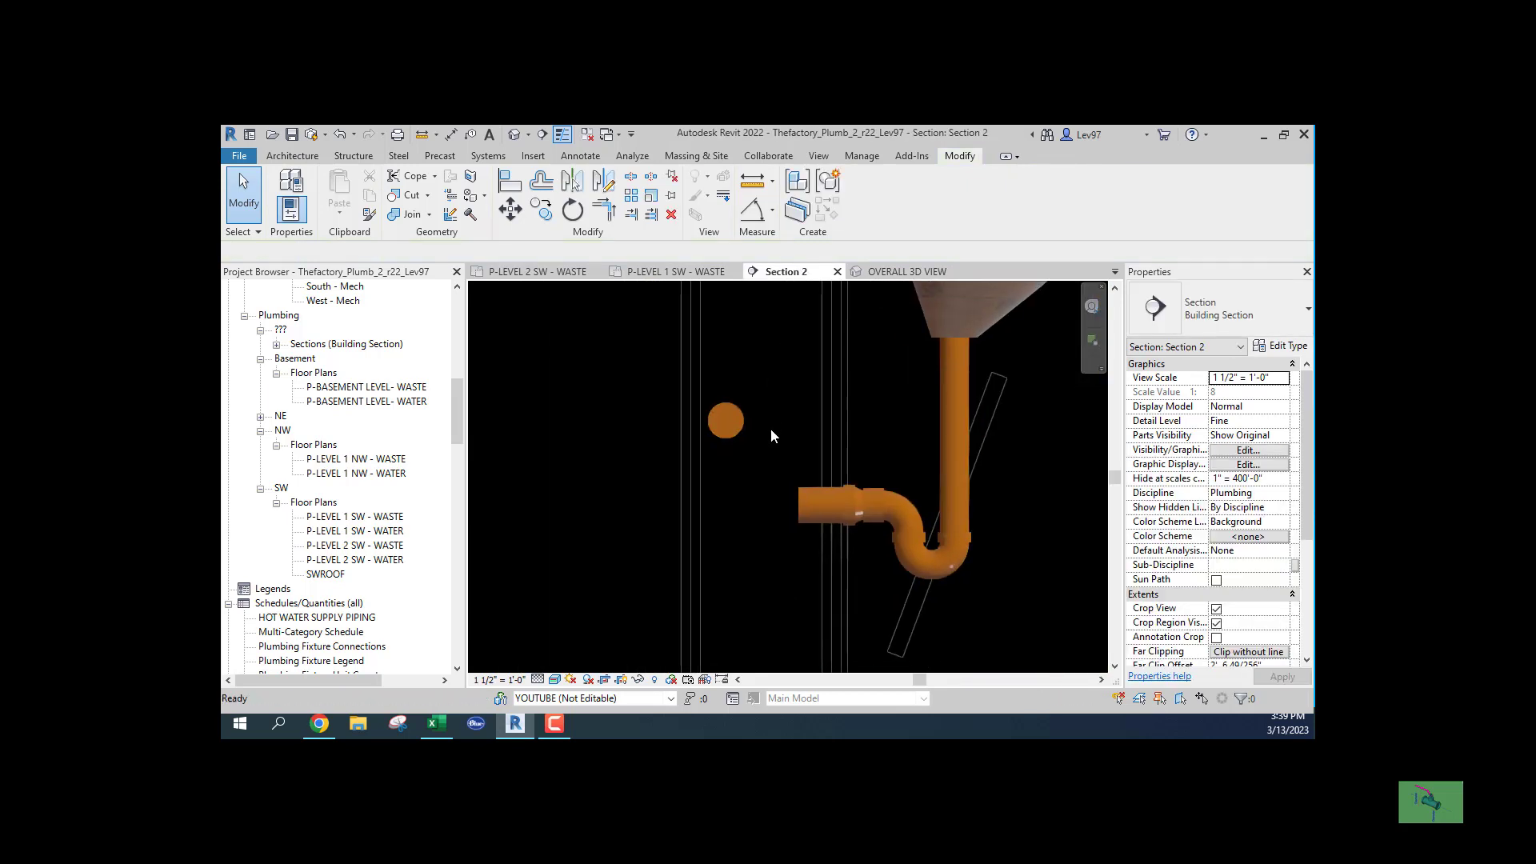
scroll(771, 436, up, 1)
Raise the middle lavatory's trap arm closer to the height of the chase drain.
click(832, 512)
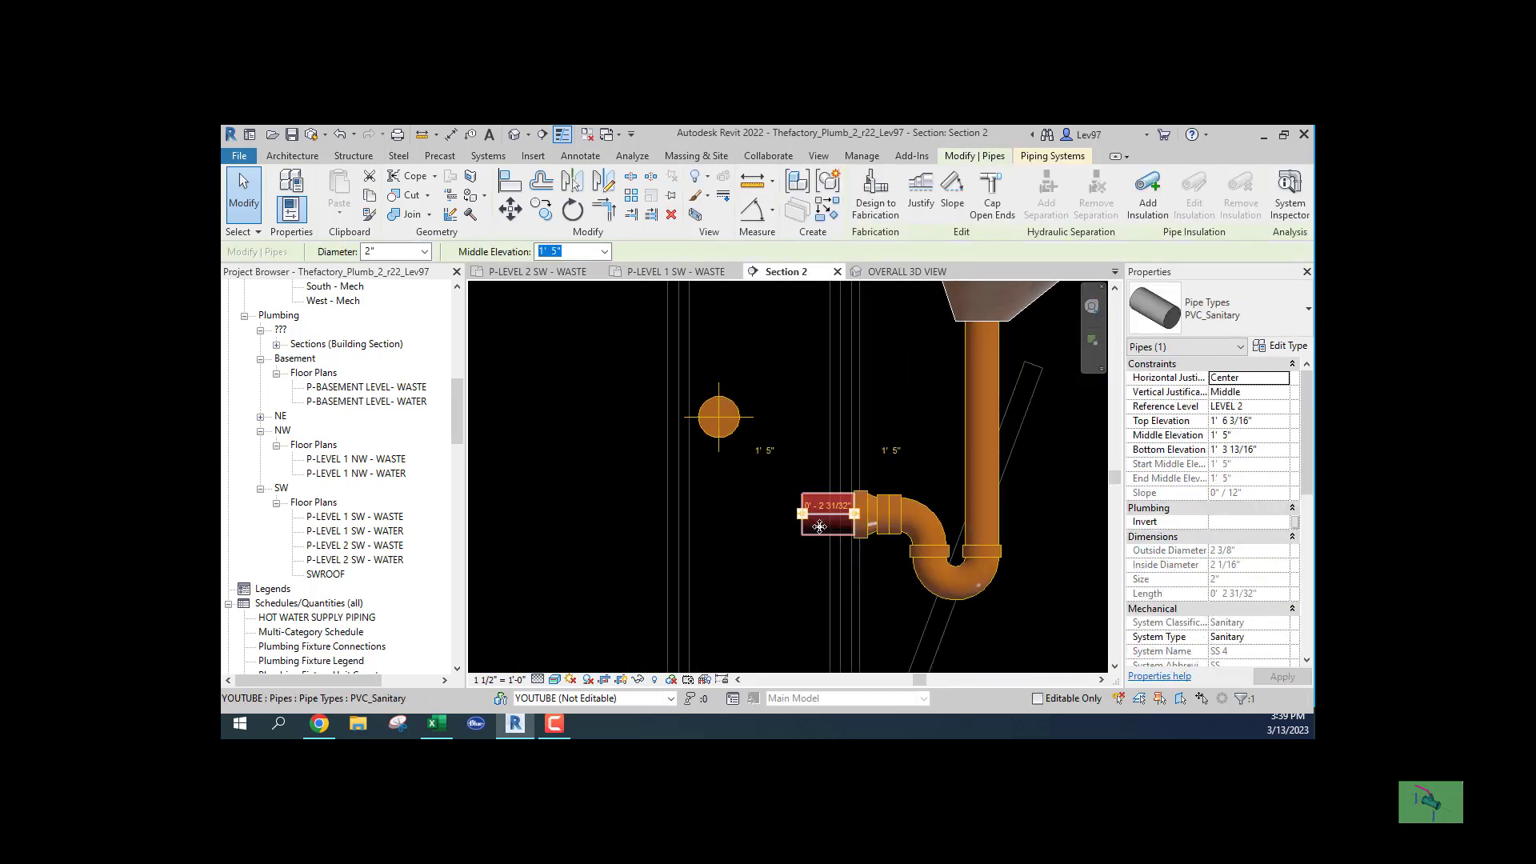
drag(820, 514, 794, 476)
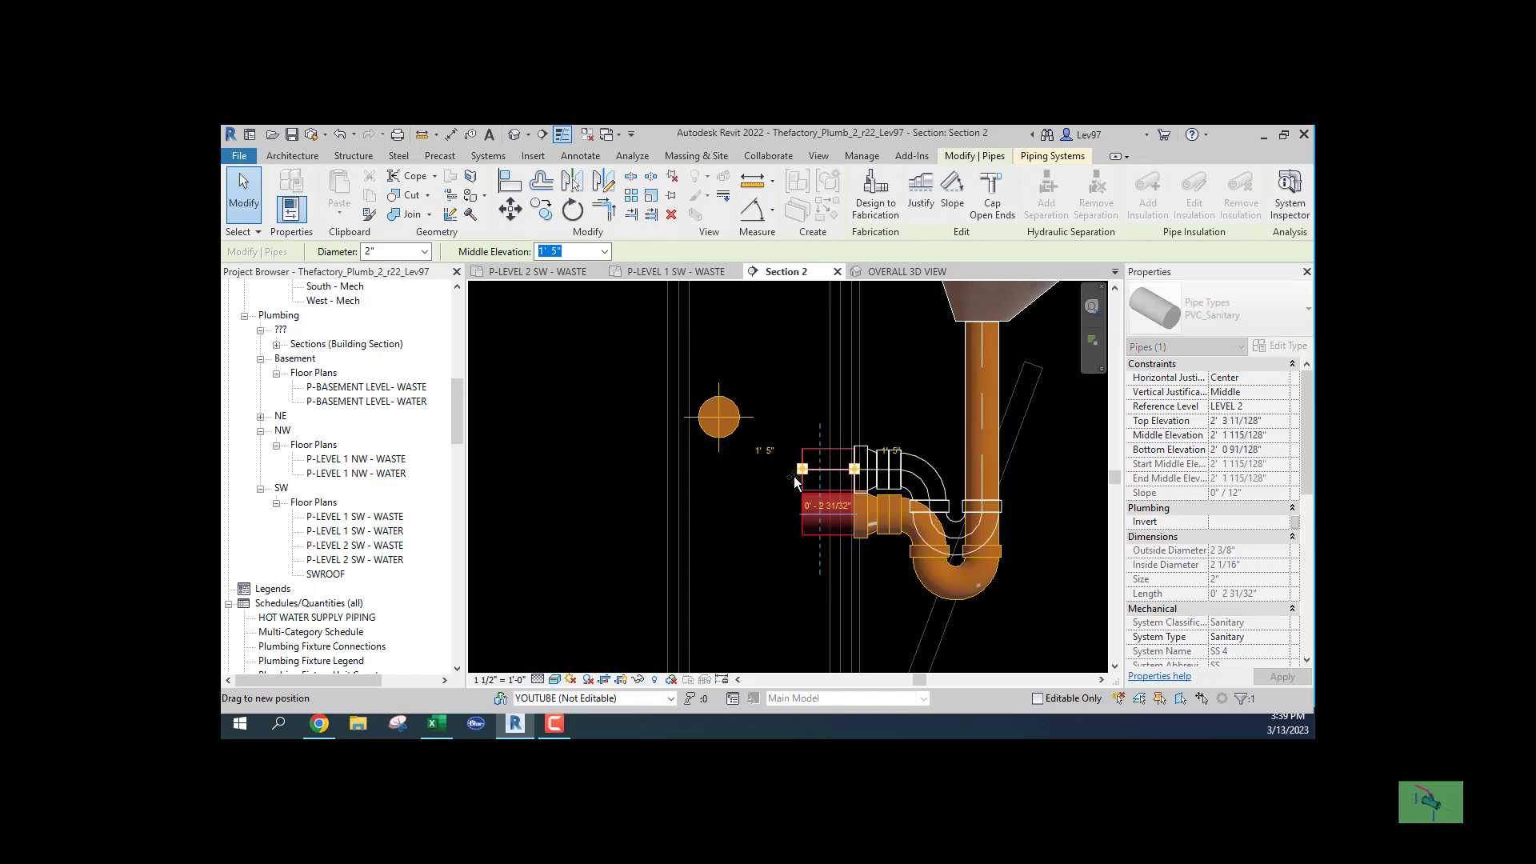
click(754, 508)
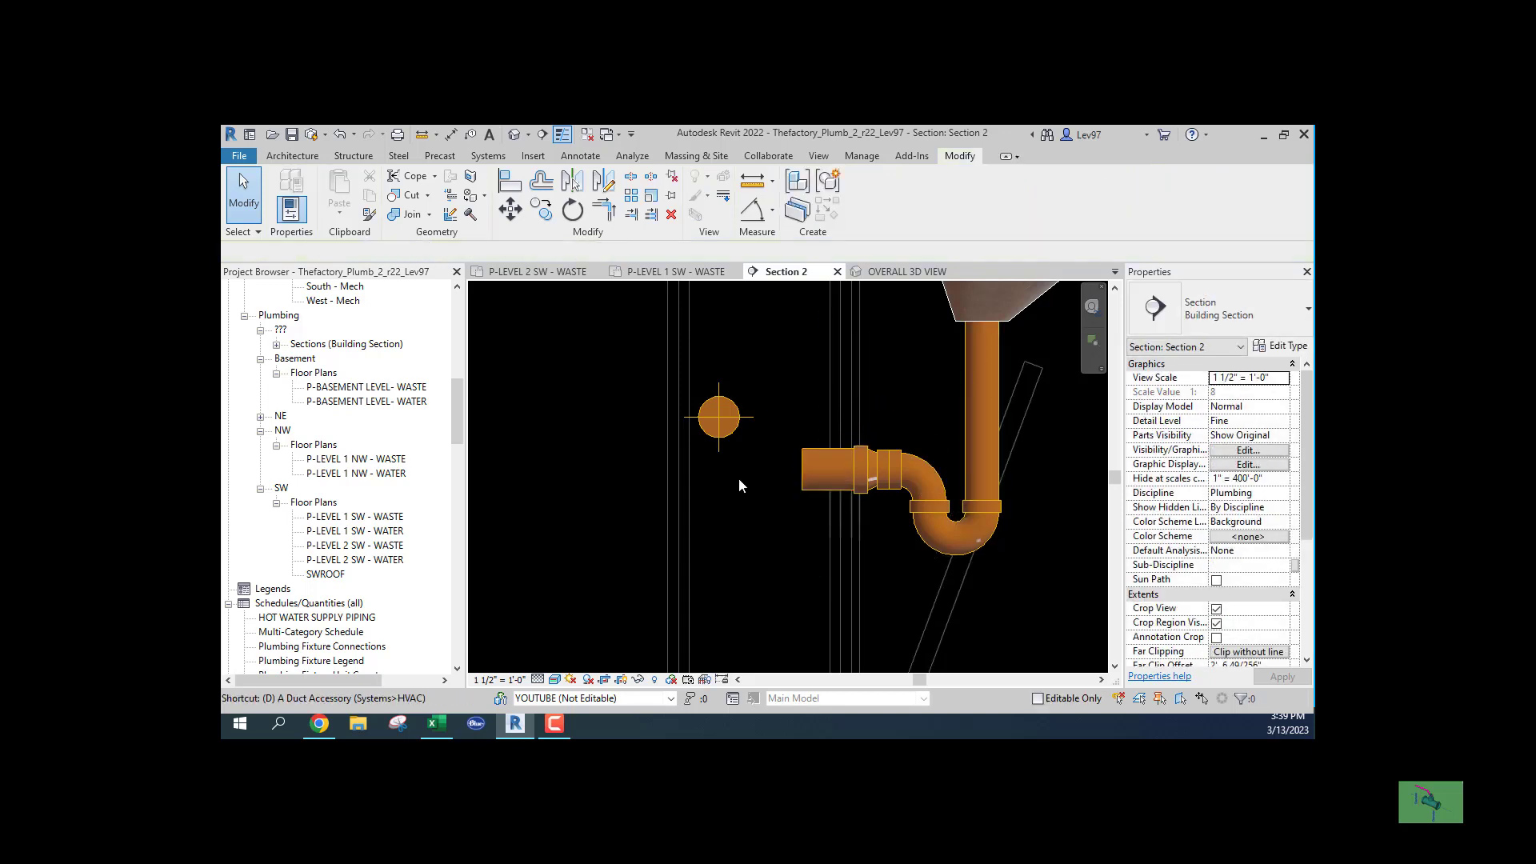
Draw a horizontal detail line about 6 3/4" long from the chase drain's centre, away from the lavatory.
key(d)
key(l)
click(719, 416)
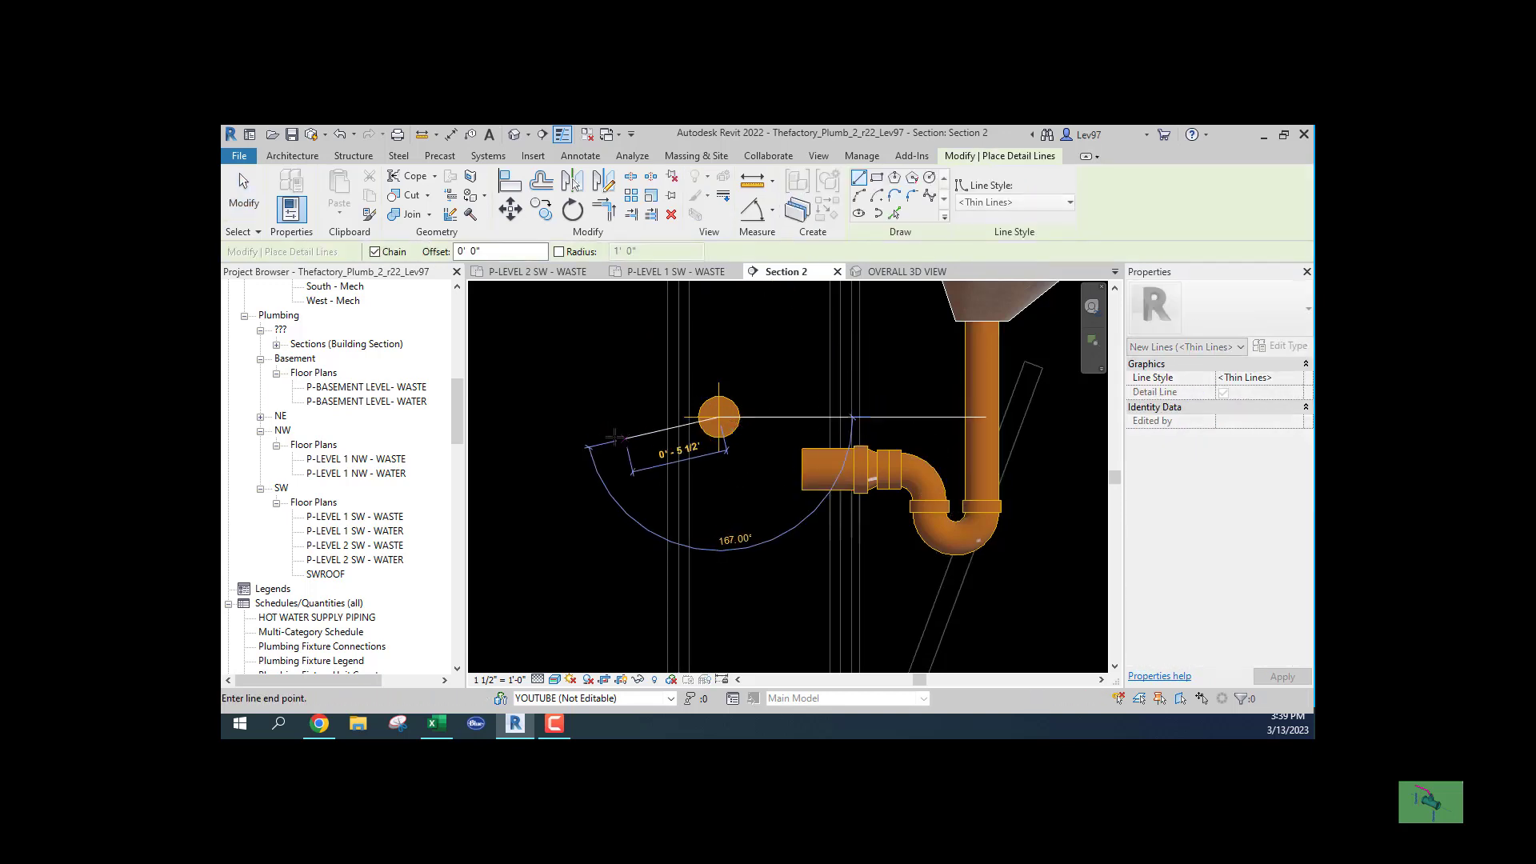
click(601, 414)
key(Escape)
key(Escape)
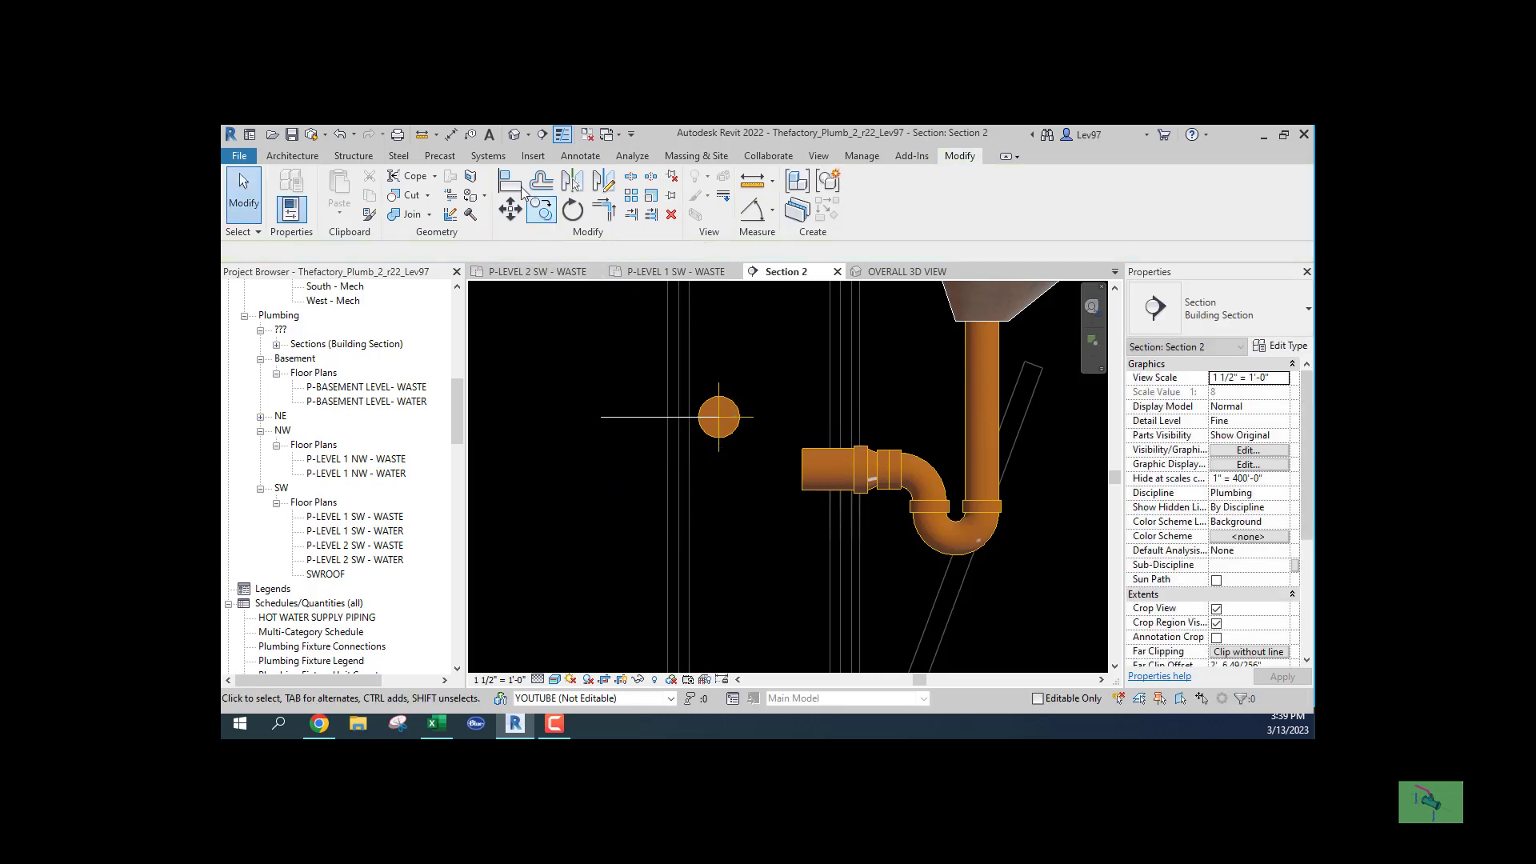
Align the middle lavatory's trap arm centreline to the detail line, and delete the line.
key(a)
key(l)
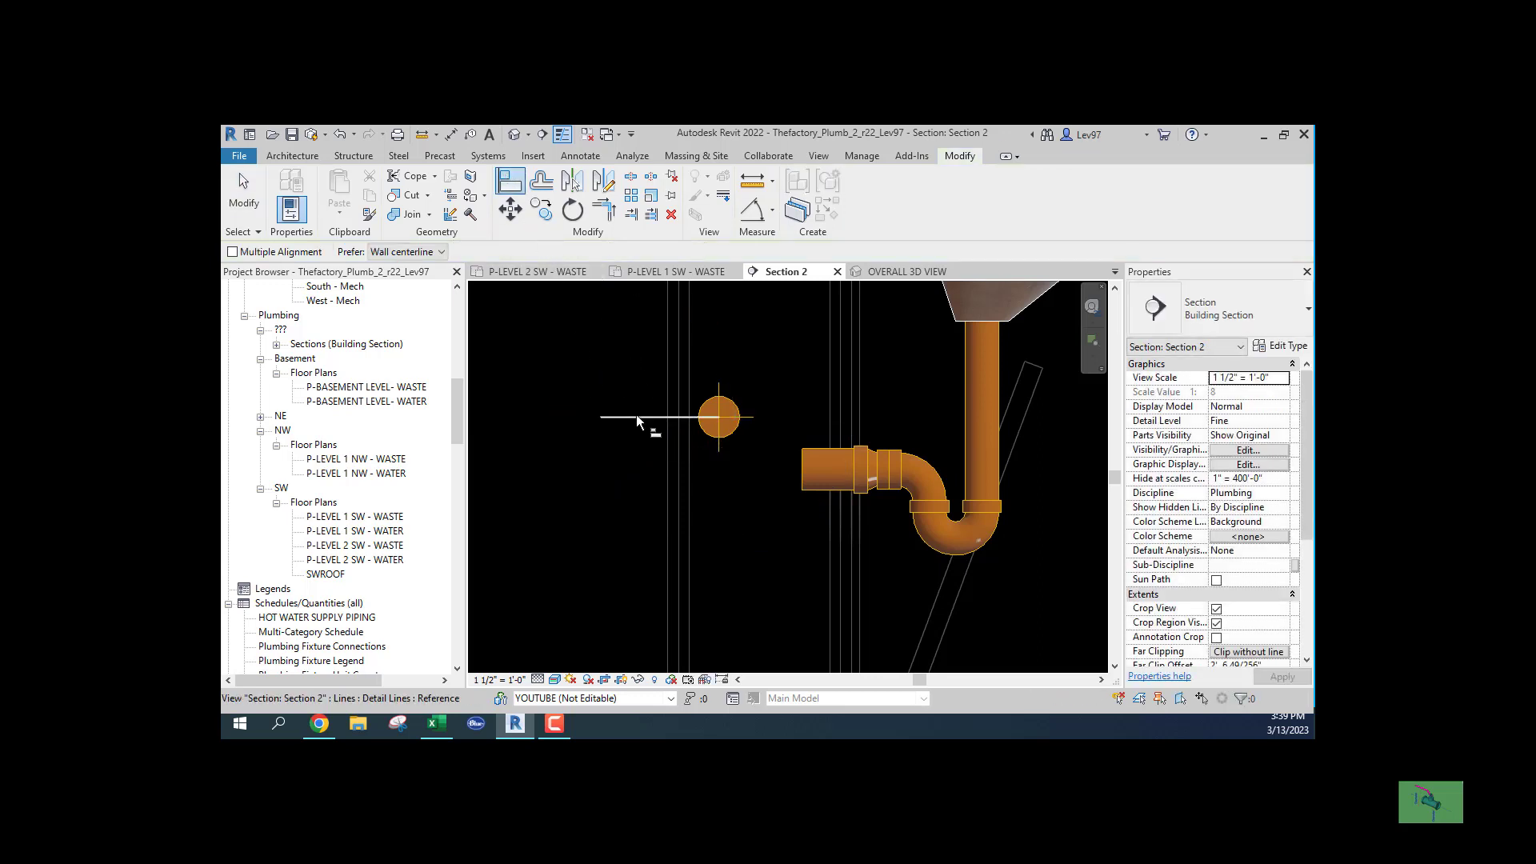
click(636, 415)
click(819, 473)
key(Escape)
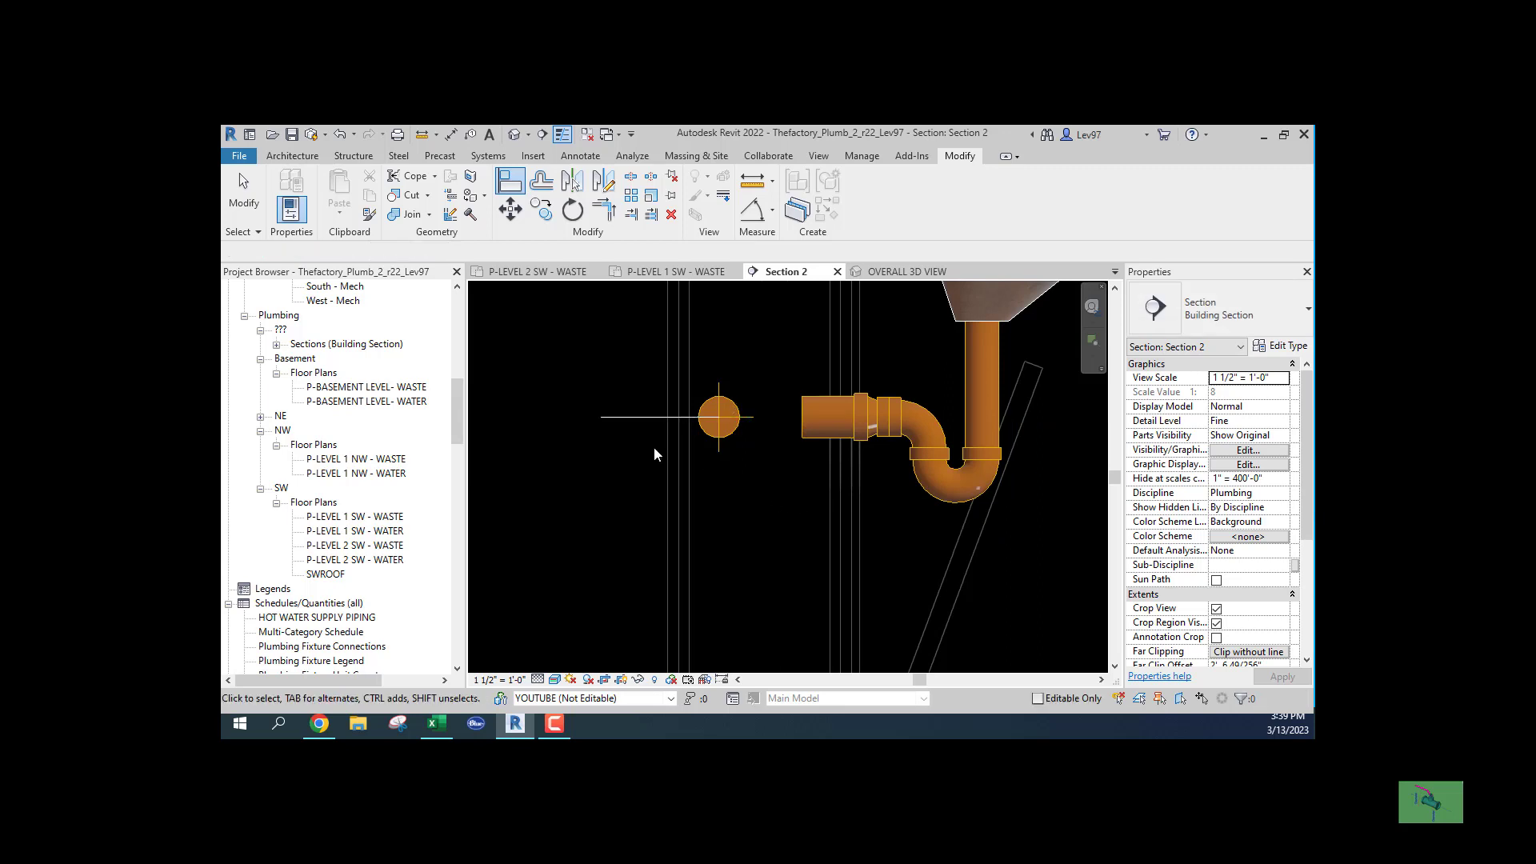
click(637, 418)
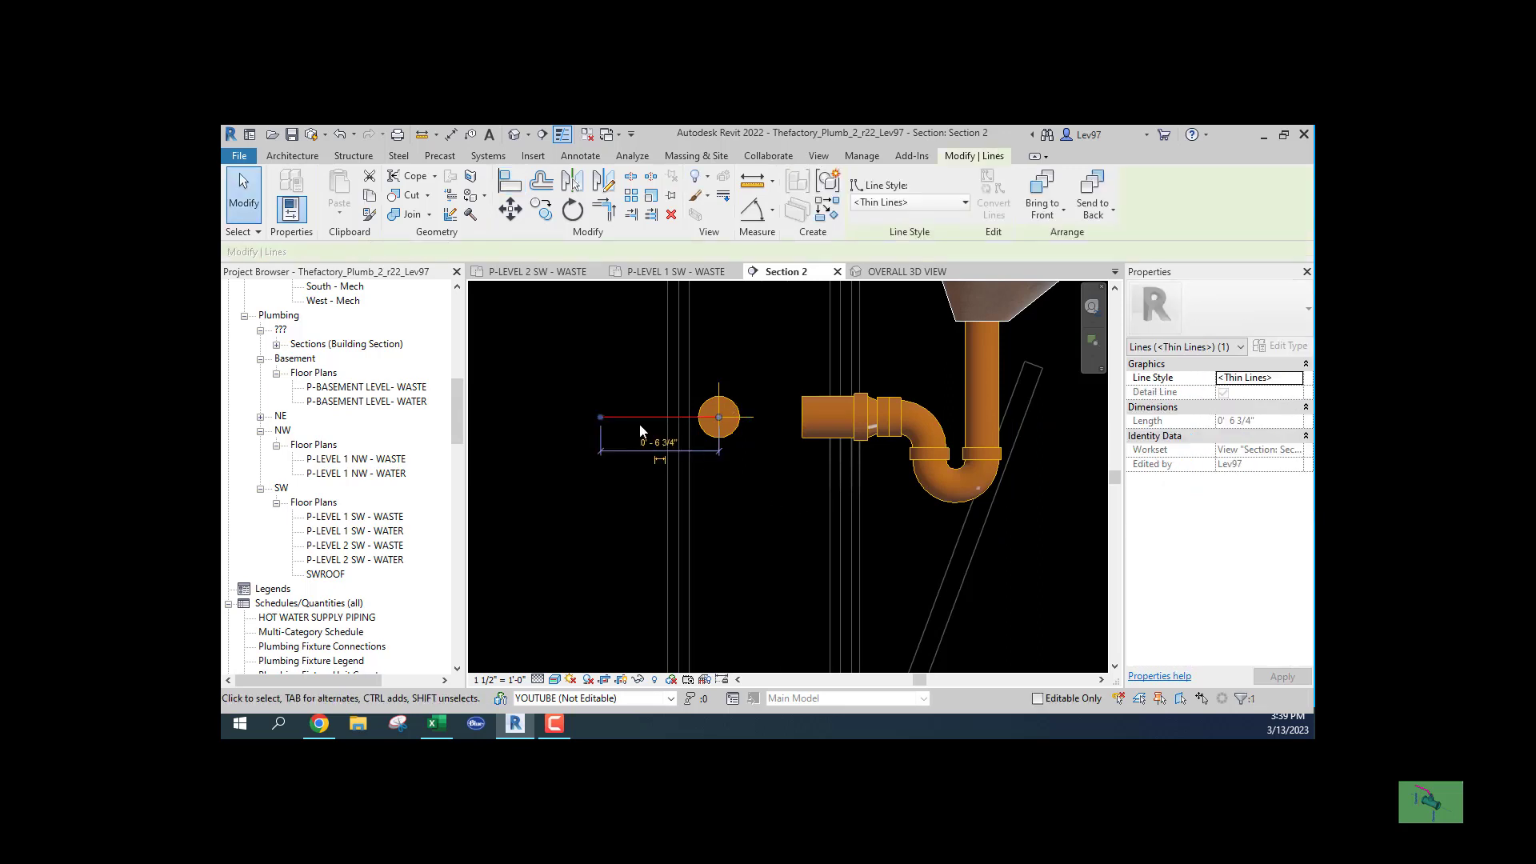
key(Delete)
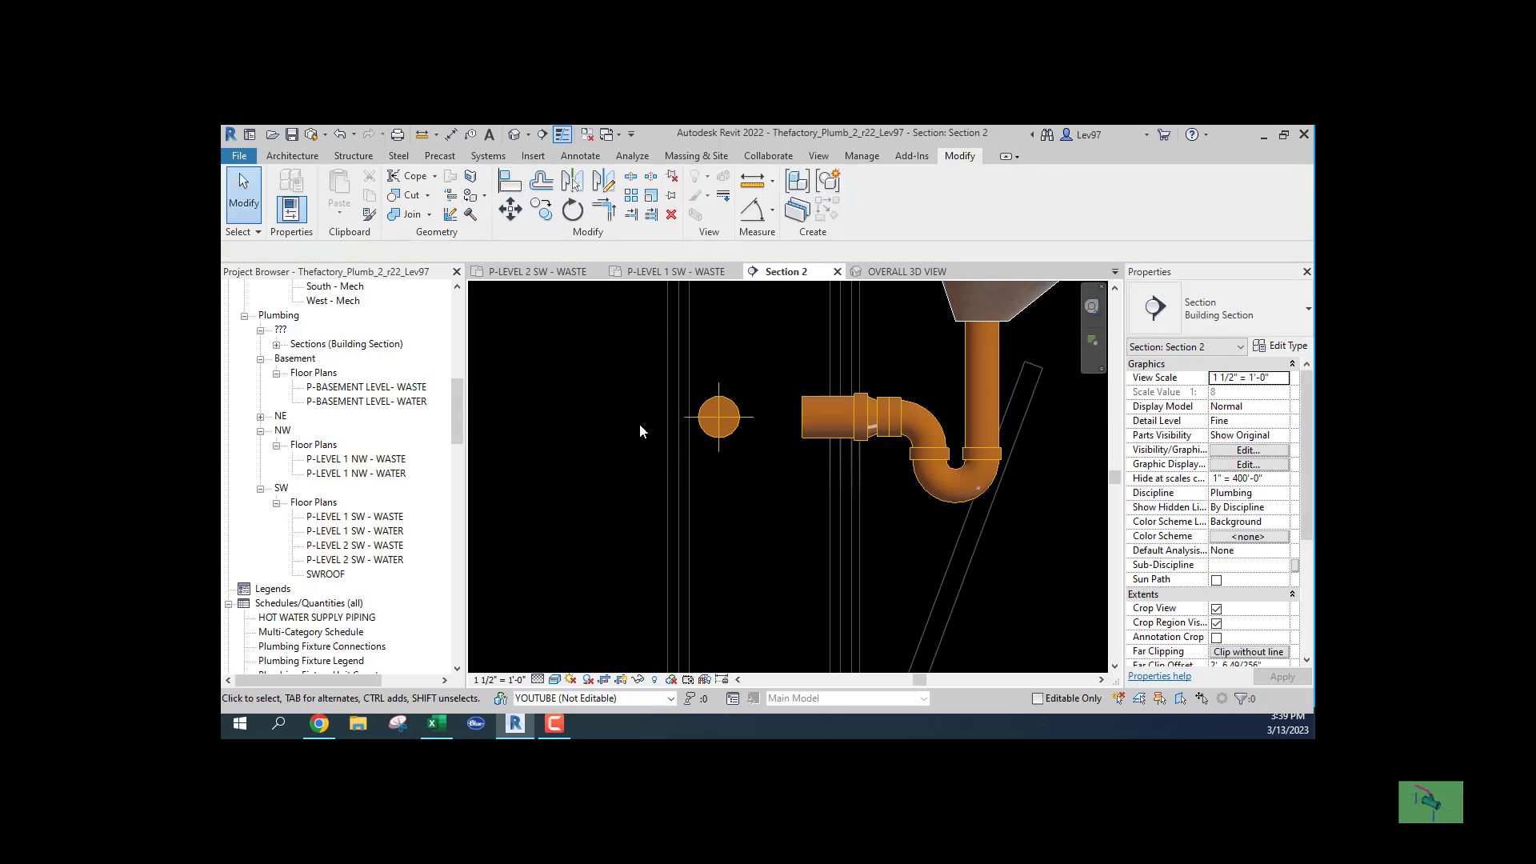
Return to the P-LEVEL 2 SW - WASTE plan and extend the middle lavatory's trap arm into the chase drain with Trim/Extend Single Element.
click(538, 272)
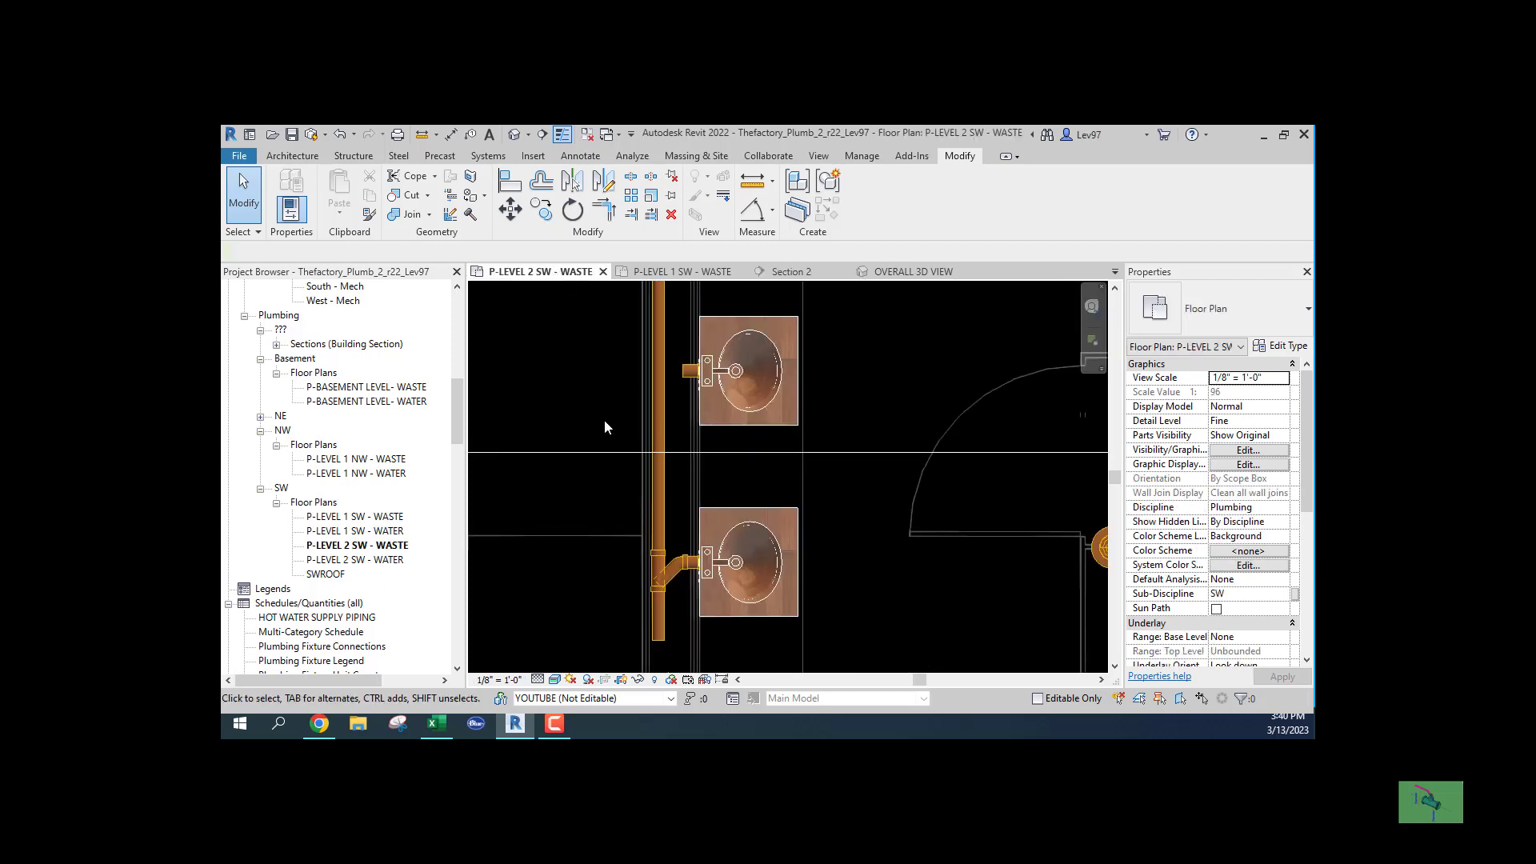
middle_drag(561, 375, 575, 411)
click(631, 215)
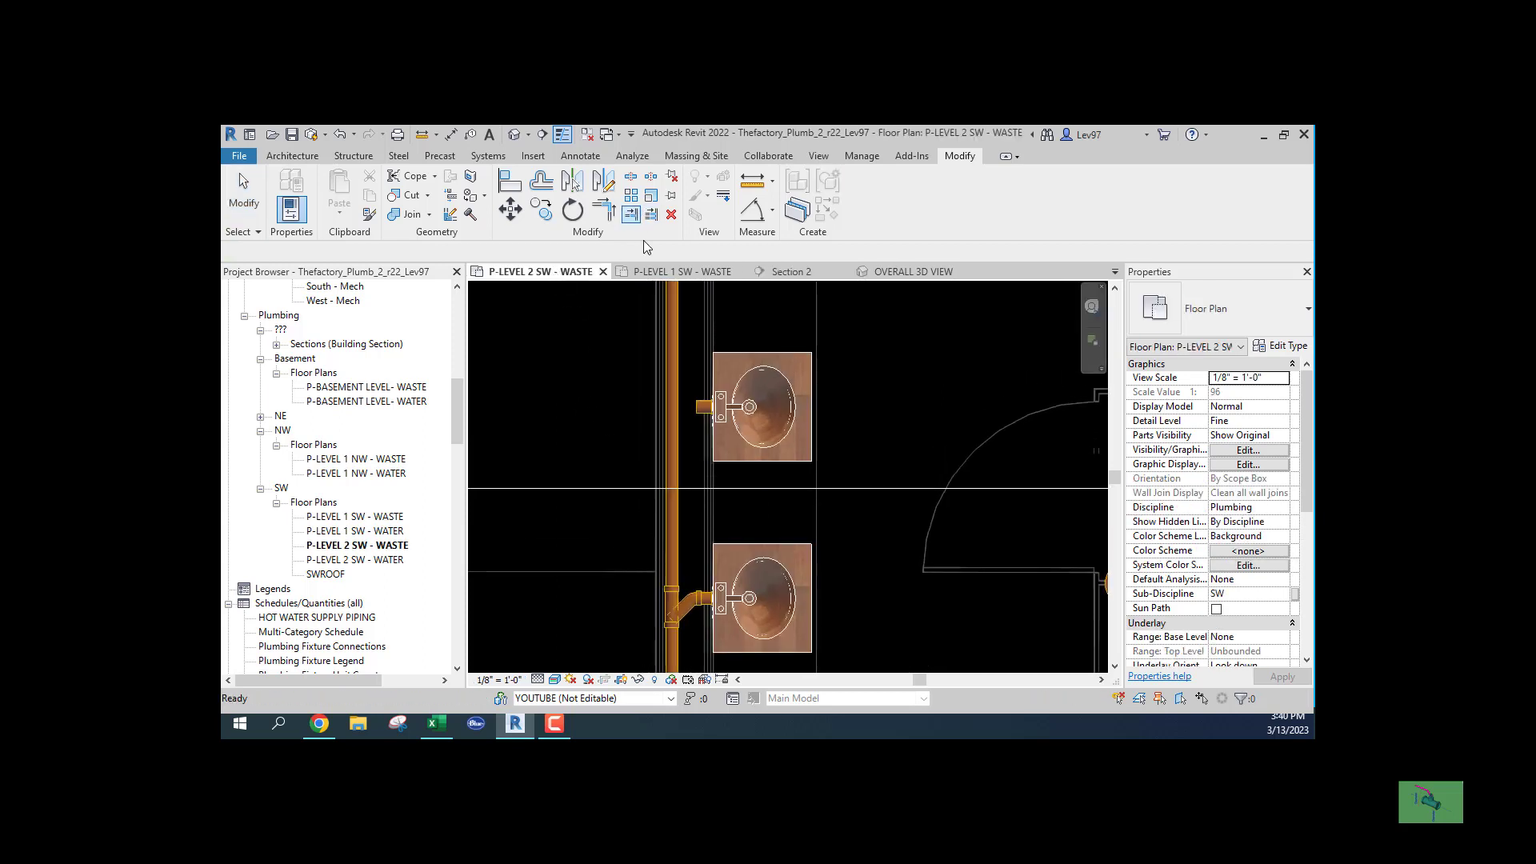
scroll(643, 462, up, 4)
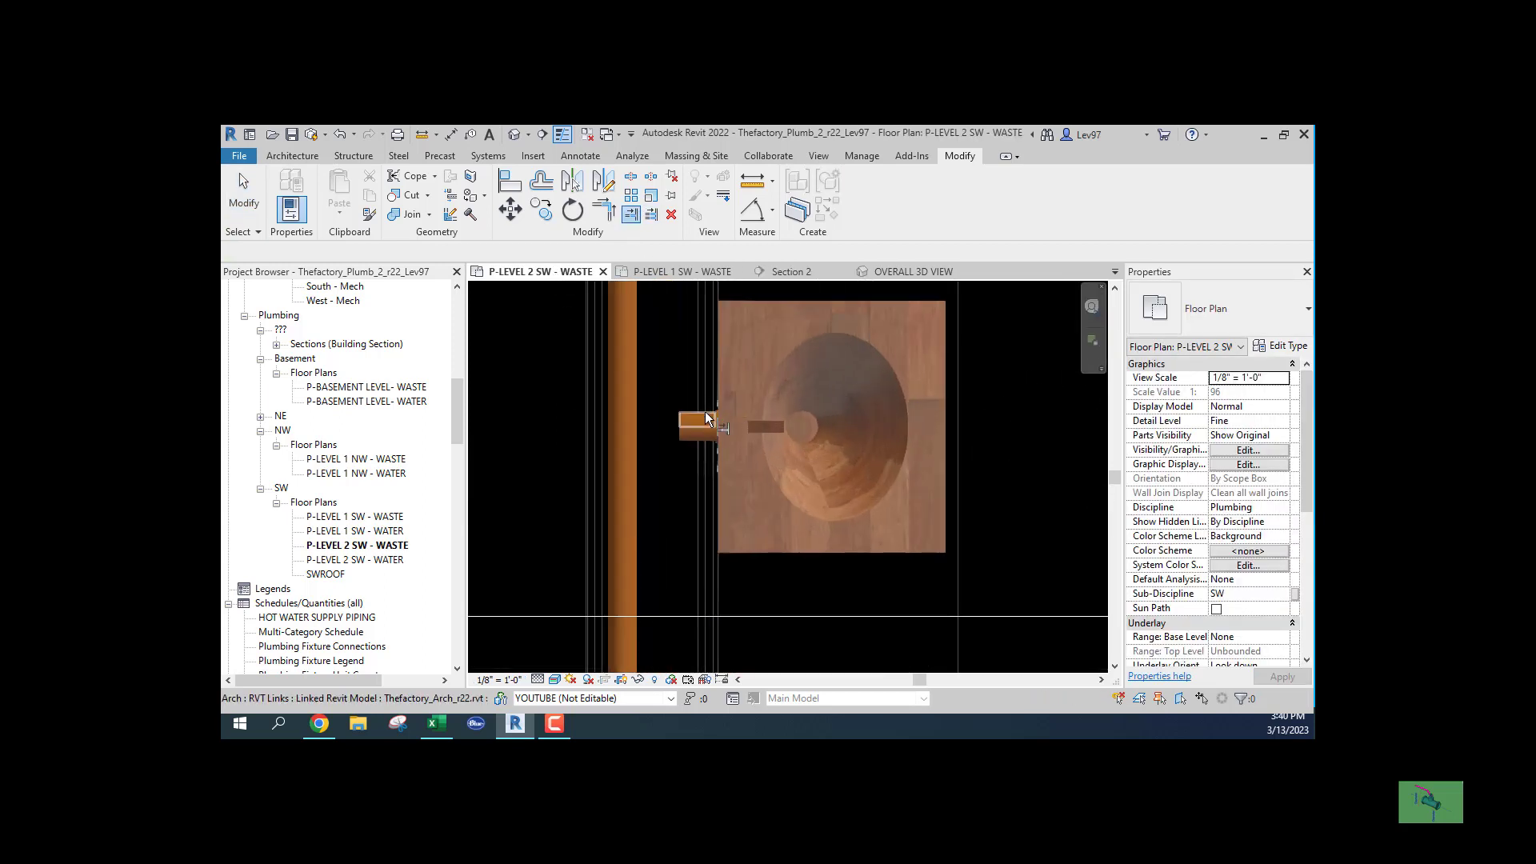
click(628, 463)
click(696, 426)
key(Escape)
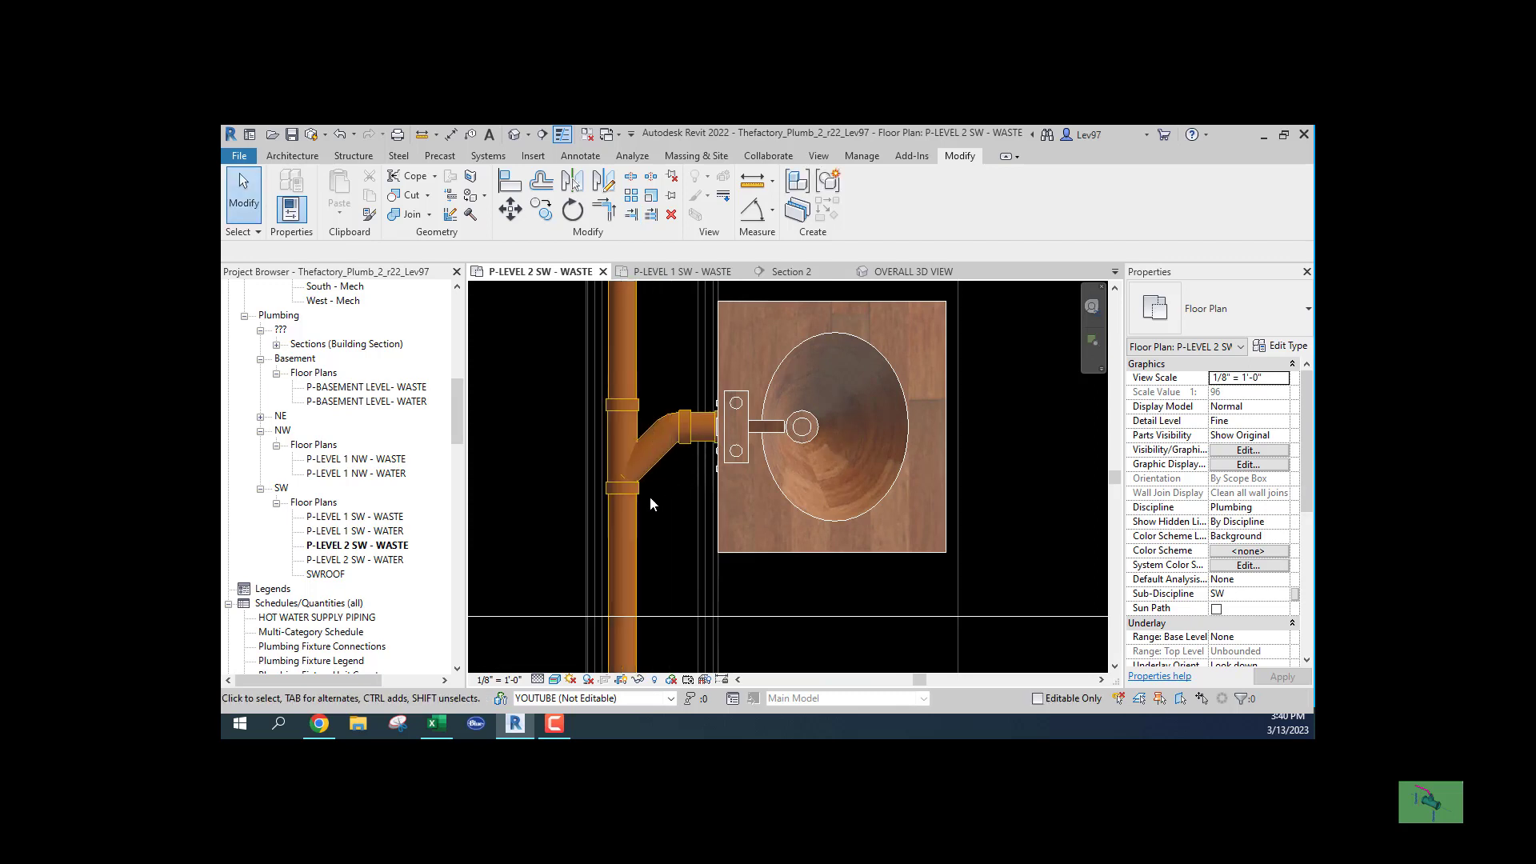
Change the wye fittings at the middle lavatory and the next one below it on plan to Tee Sanitary - PVC - Sch 40 - DWV Standard.
click(630, 513)
scroll(691, 516, down, 2)
scroll(583, 424, down, 1)
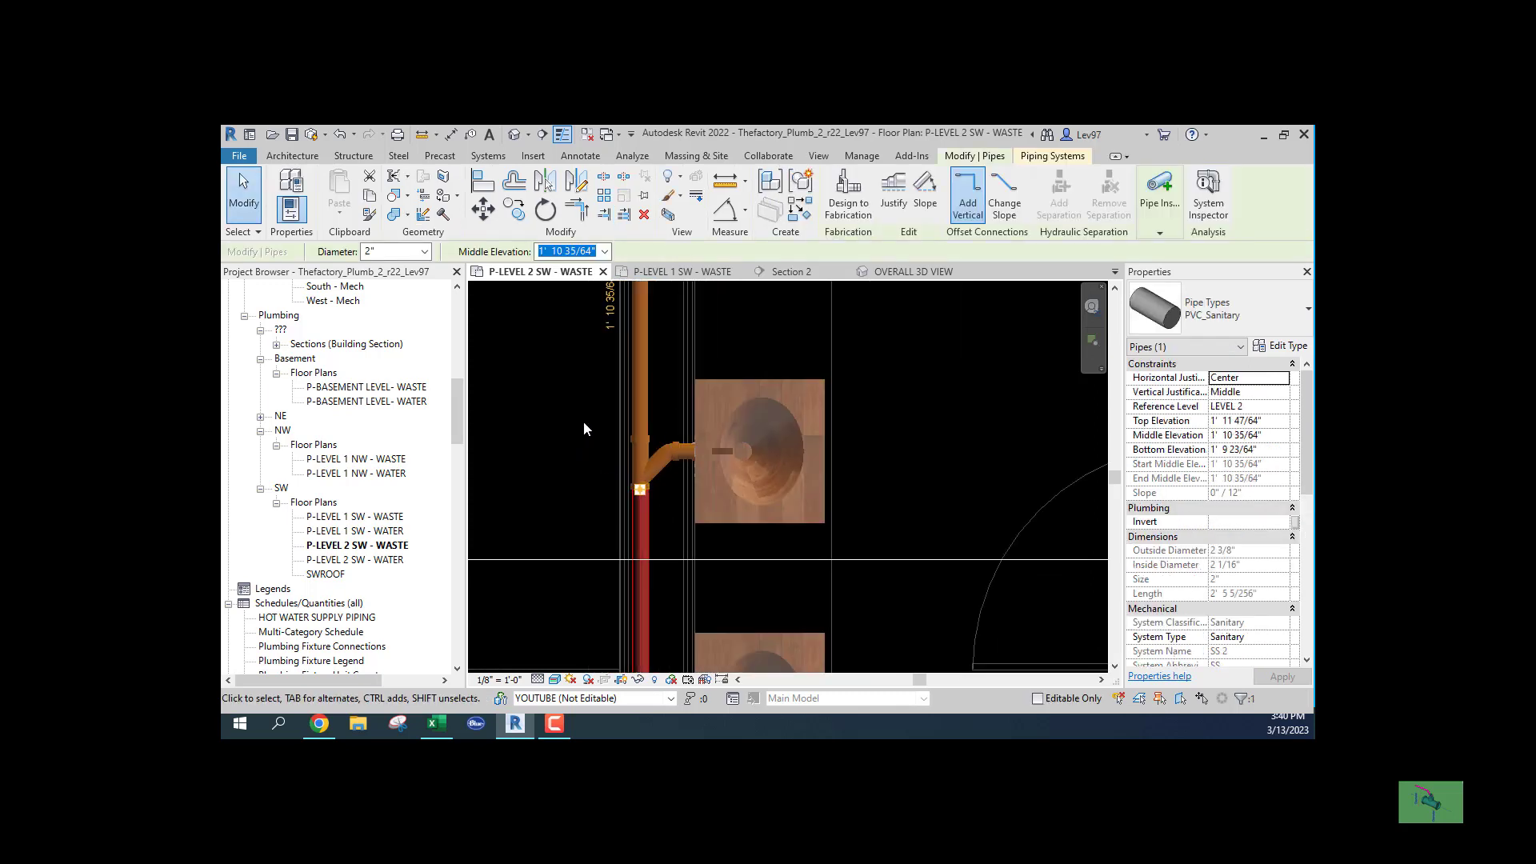
click(667, 388)
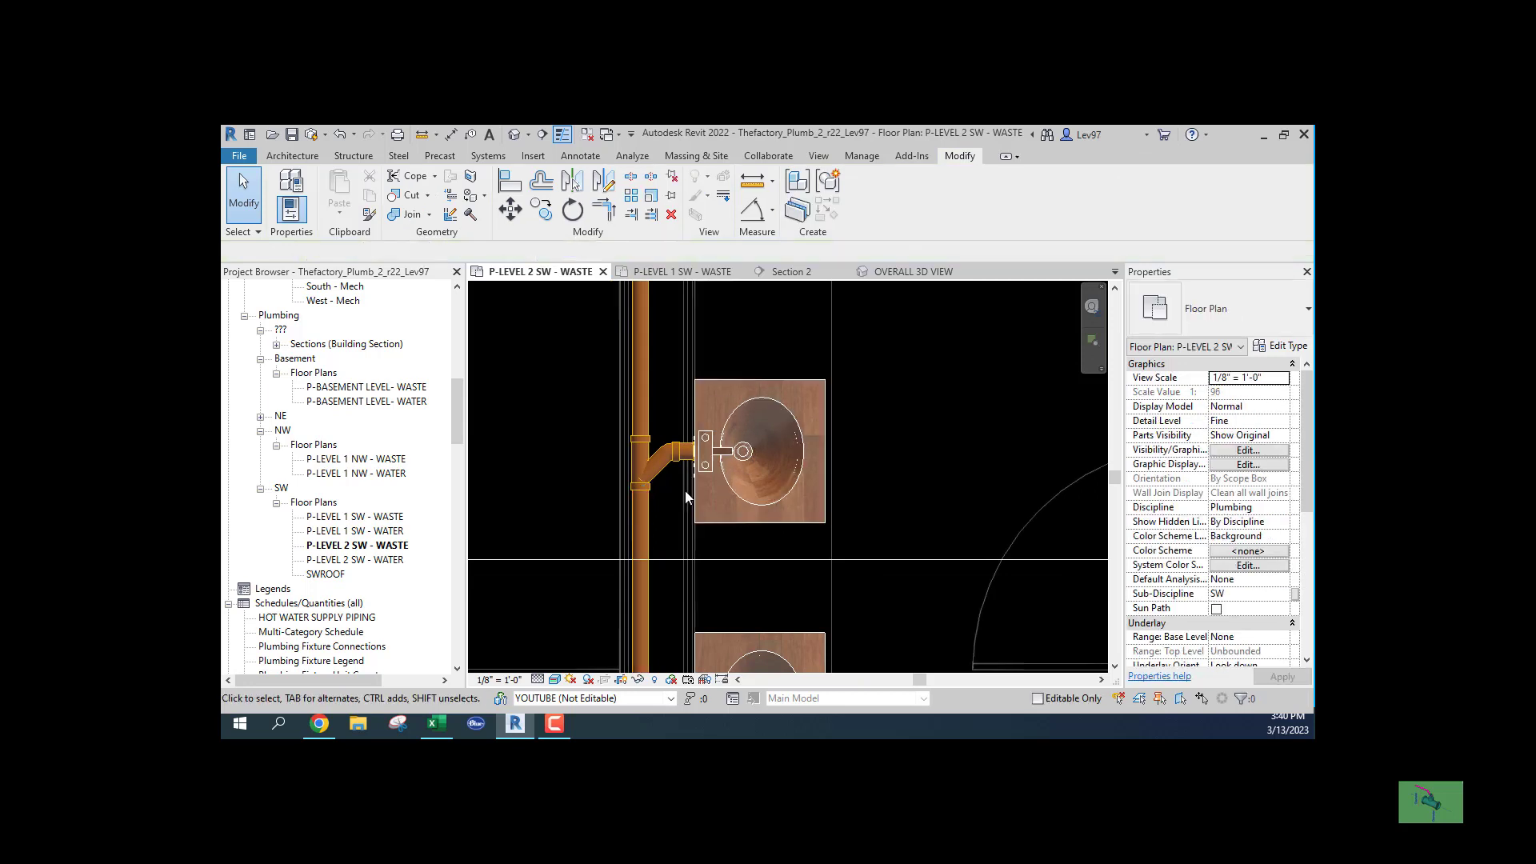
click(660, 467)
middle_drag(606, 486, 712, 374)
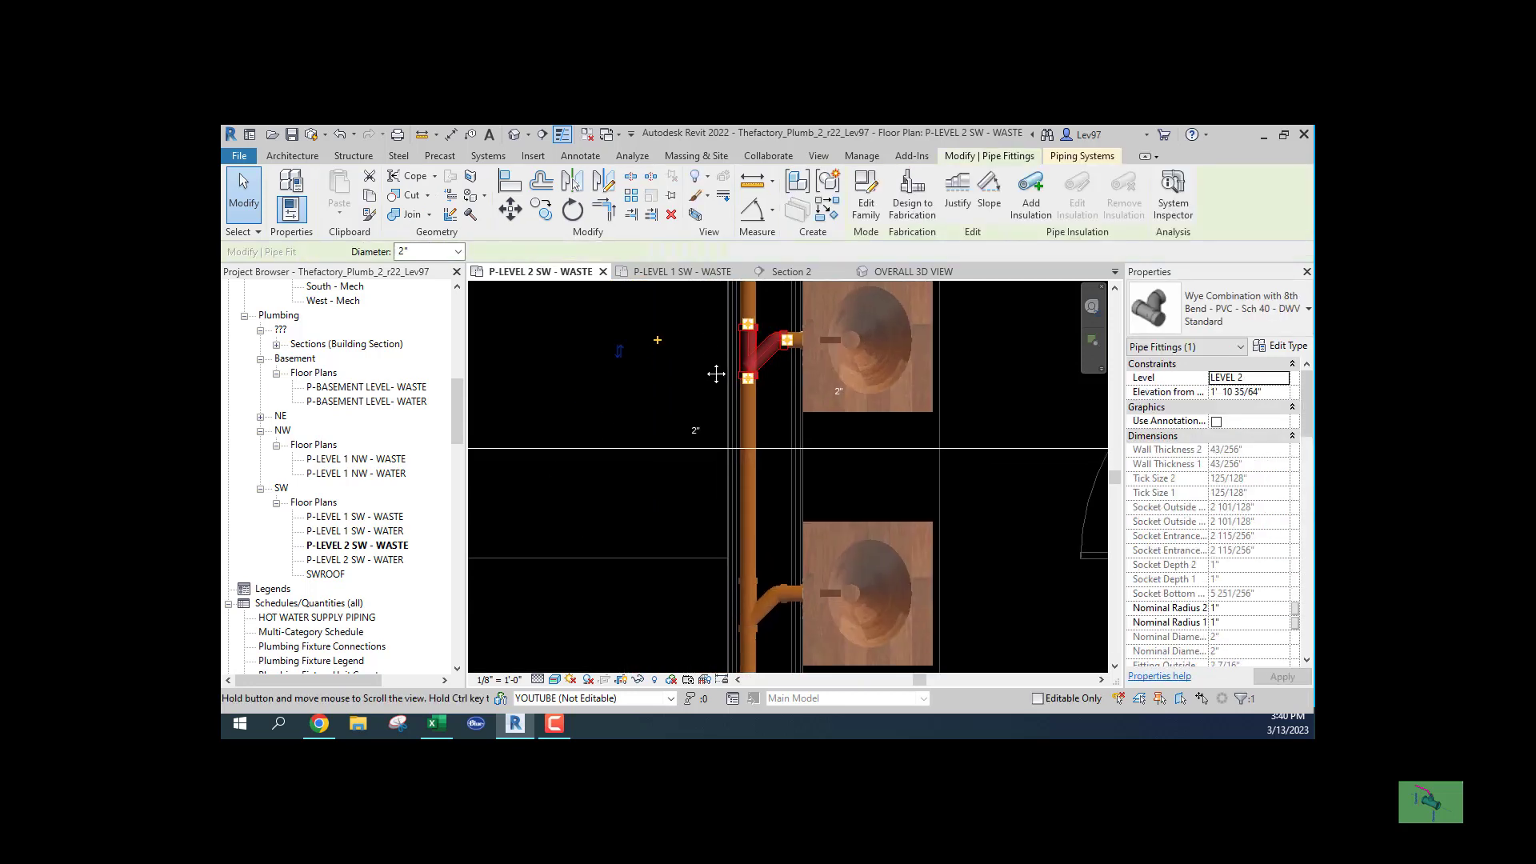
scroll(739, 391, down, 1)
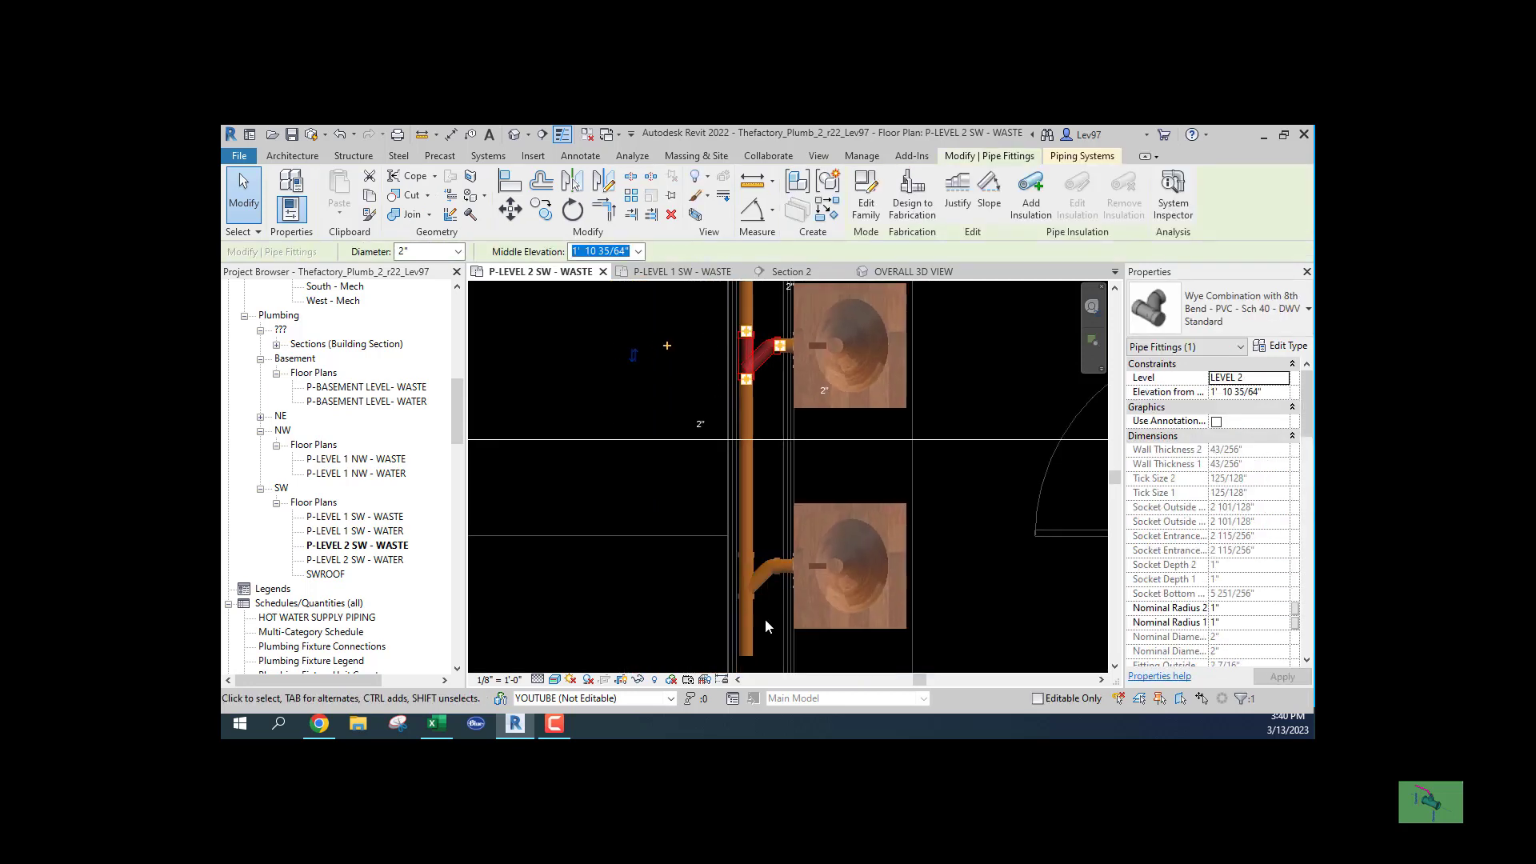
ctrl+click(766, 579)
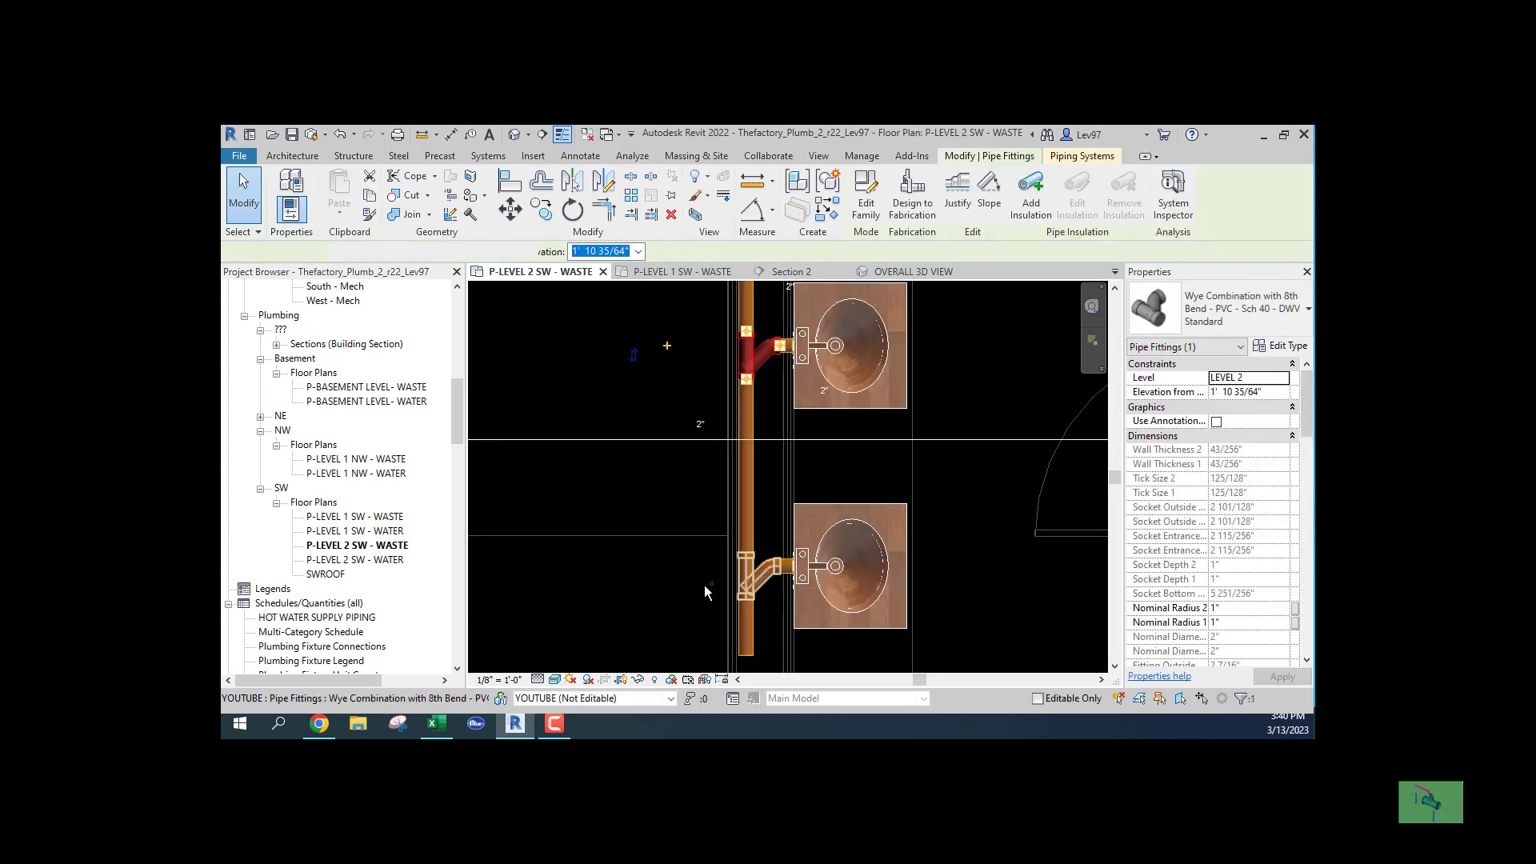
click(1248, 316)
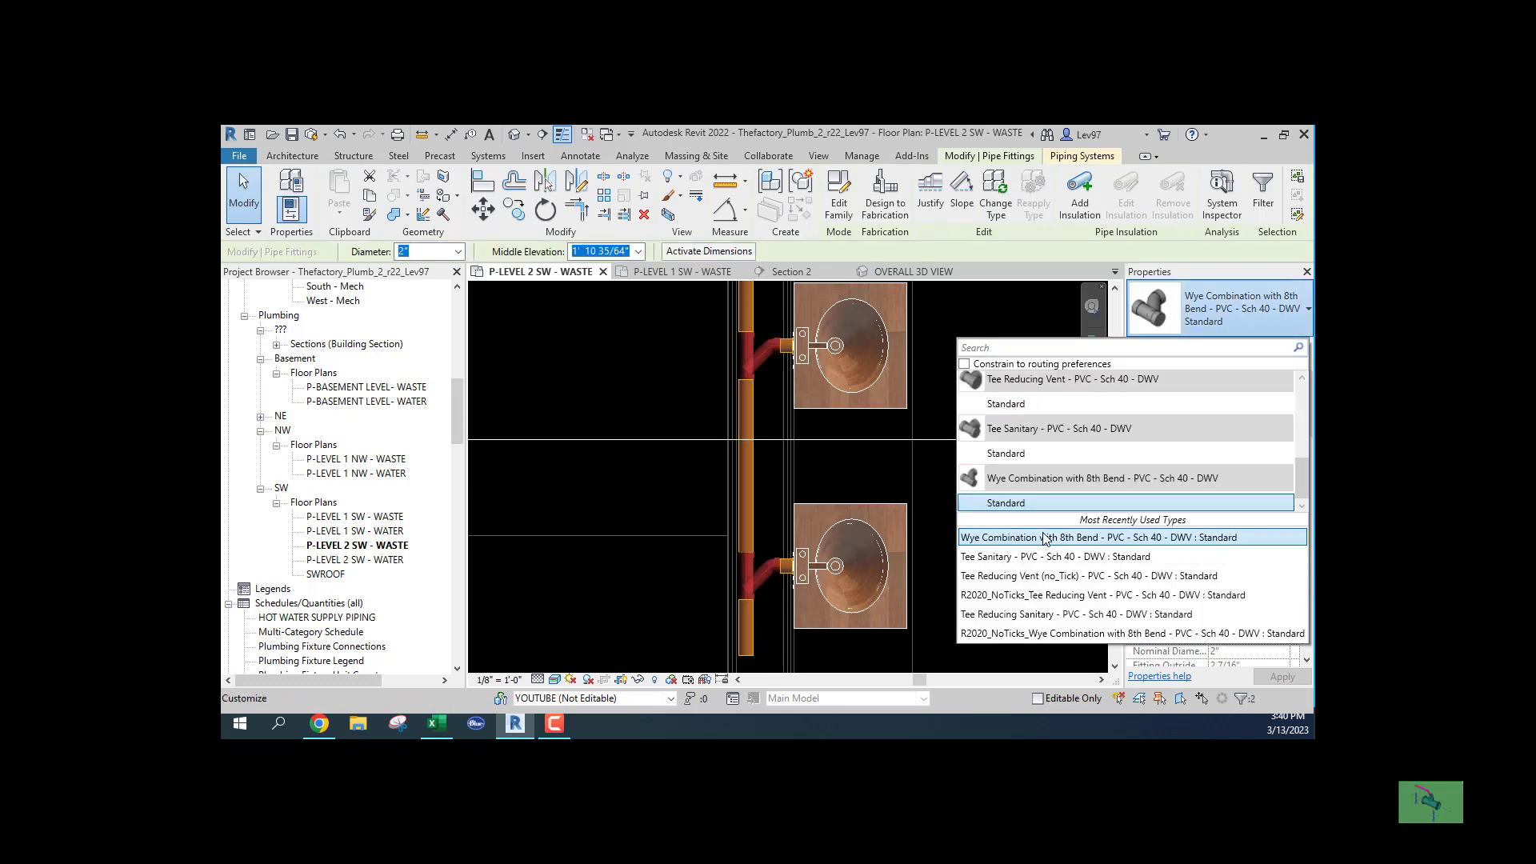
click(1020, 450)
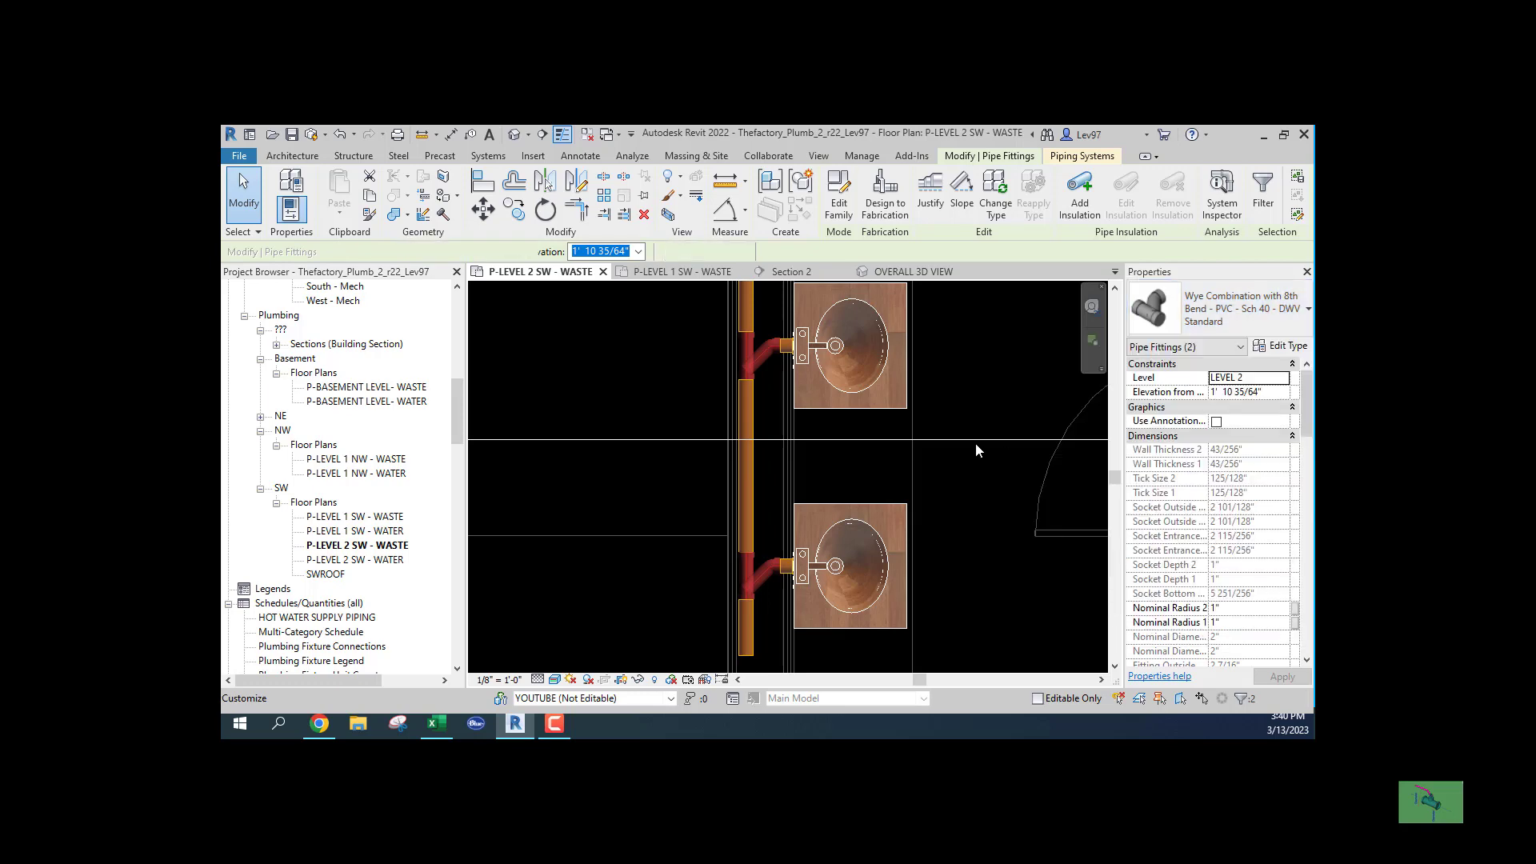
click(686, 370)
Nudge the chase drain sideways on plan, slightly closer to the lavatories.
scroll(686, 370, down, 1)
middle_drag(697, 384, 759, 575)
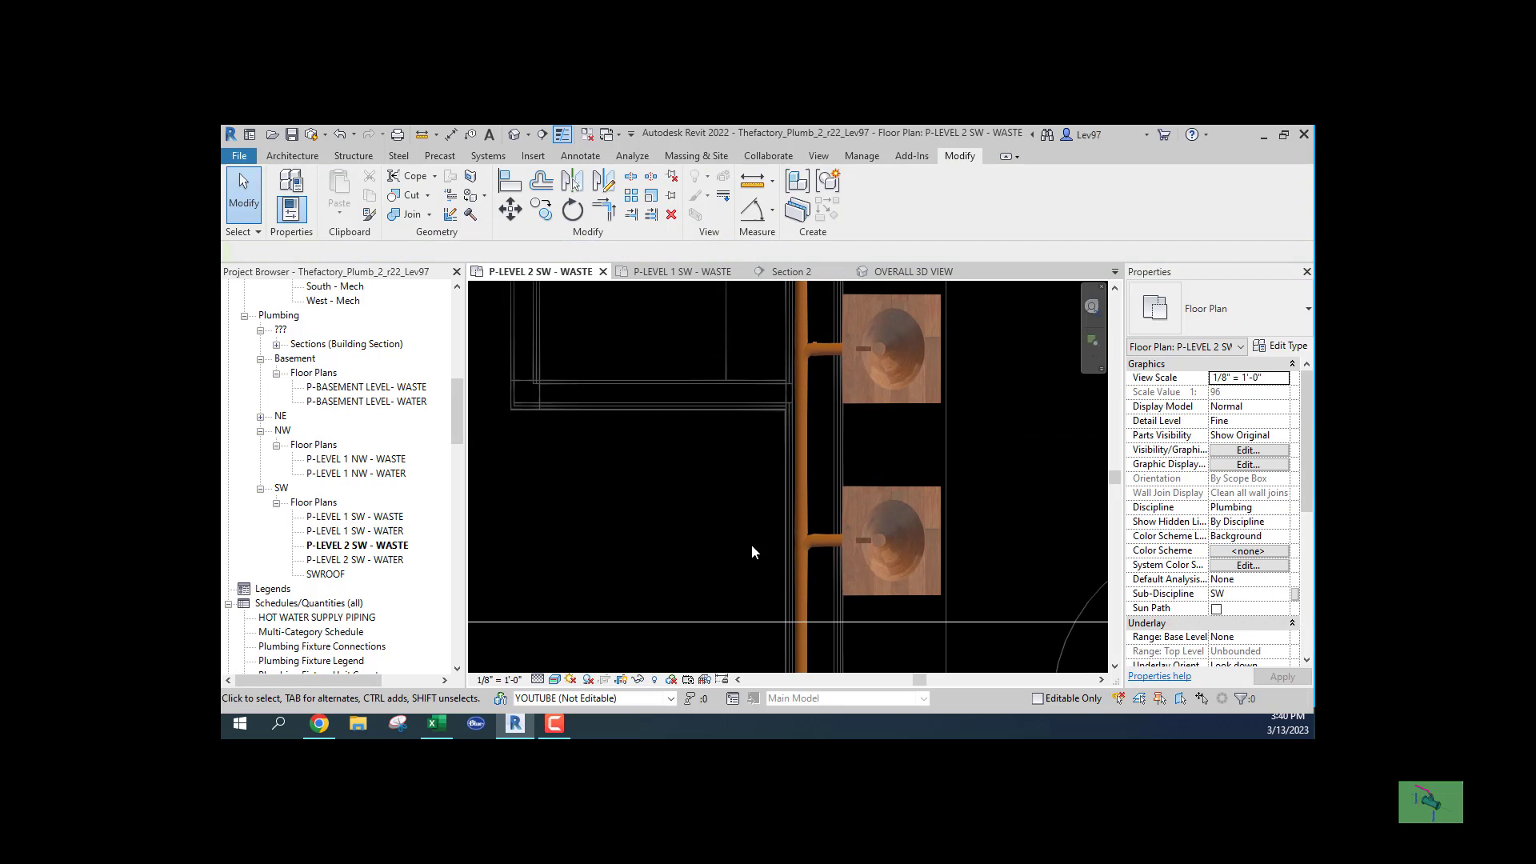
click(804, 474)
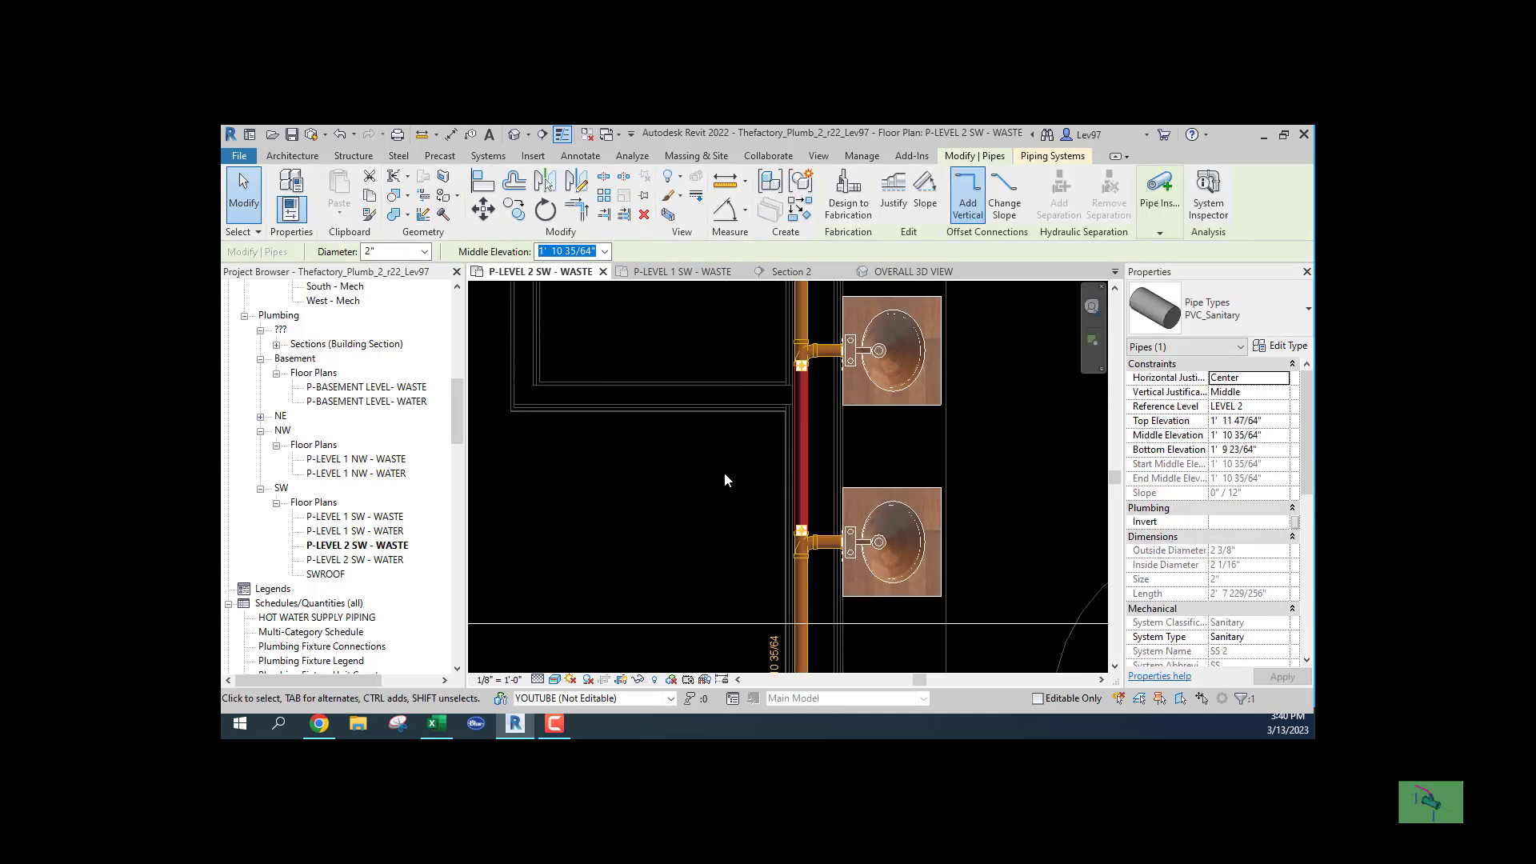
key(Right)
key(Right)
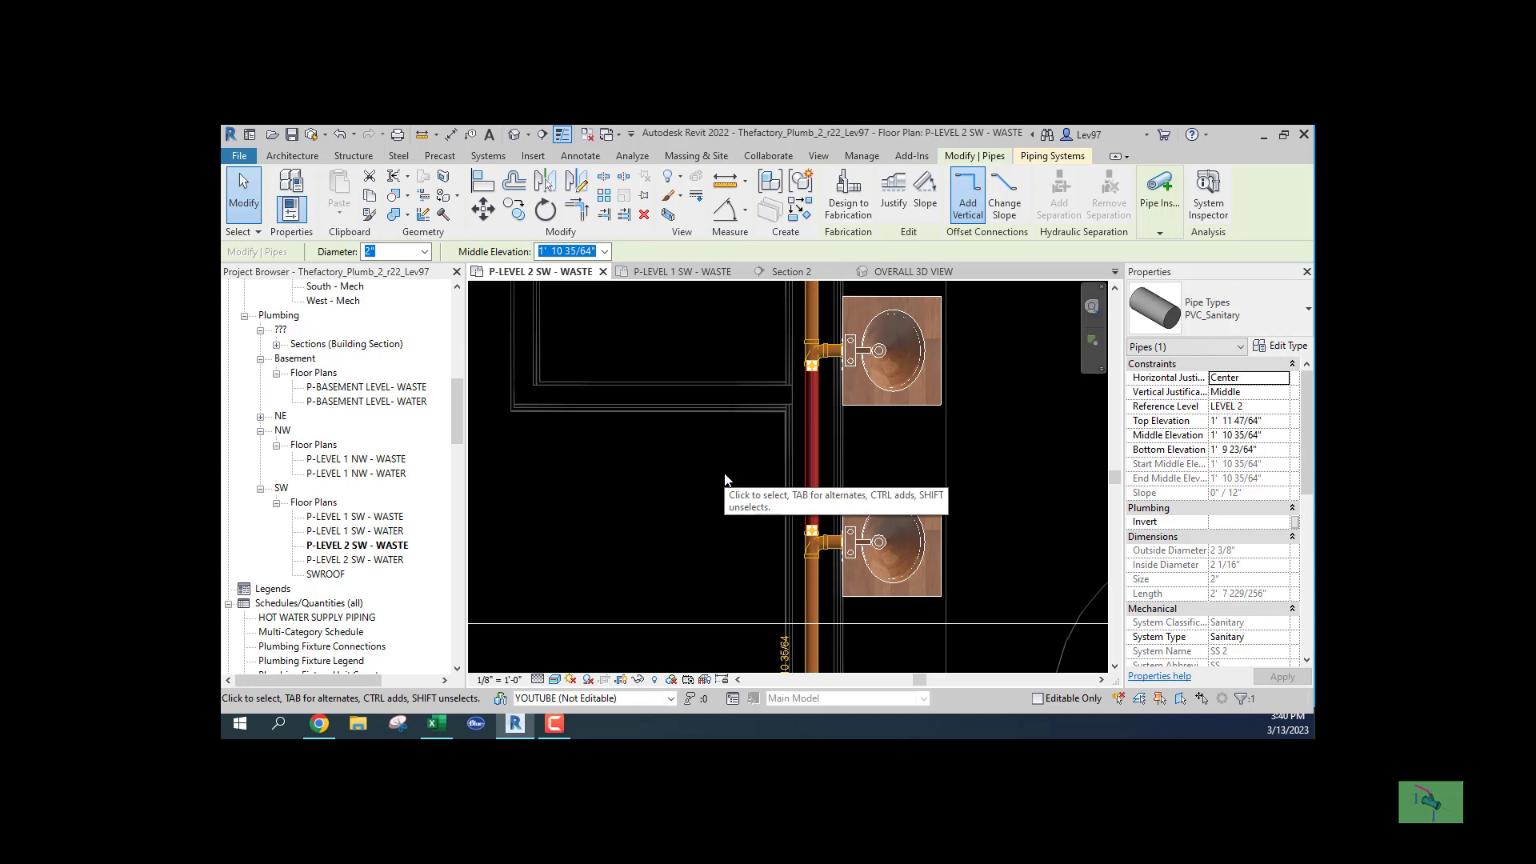
In OVERALL 3D VIEW, join the Level 2 chase drain's open end to the vertical riser with Trim/Extend to Corner.
scroll(750, 524, down, 5)
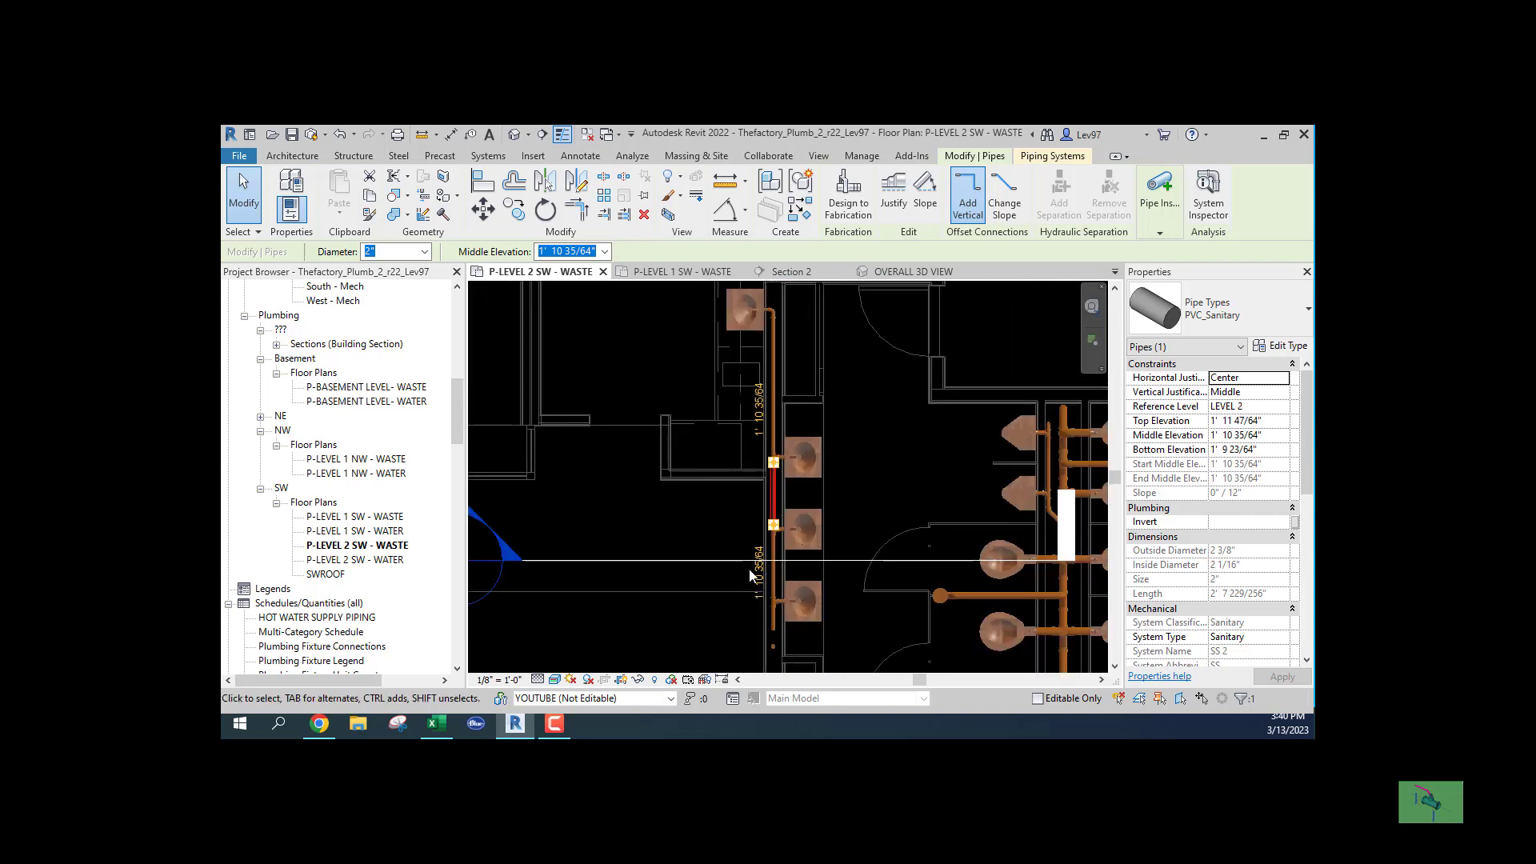
scroll(797, 528, up, 2)
scroll(797, 528, up, 2)
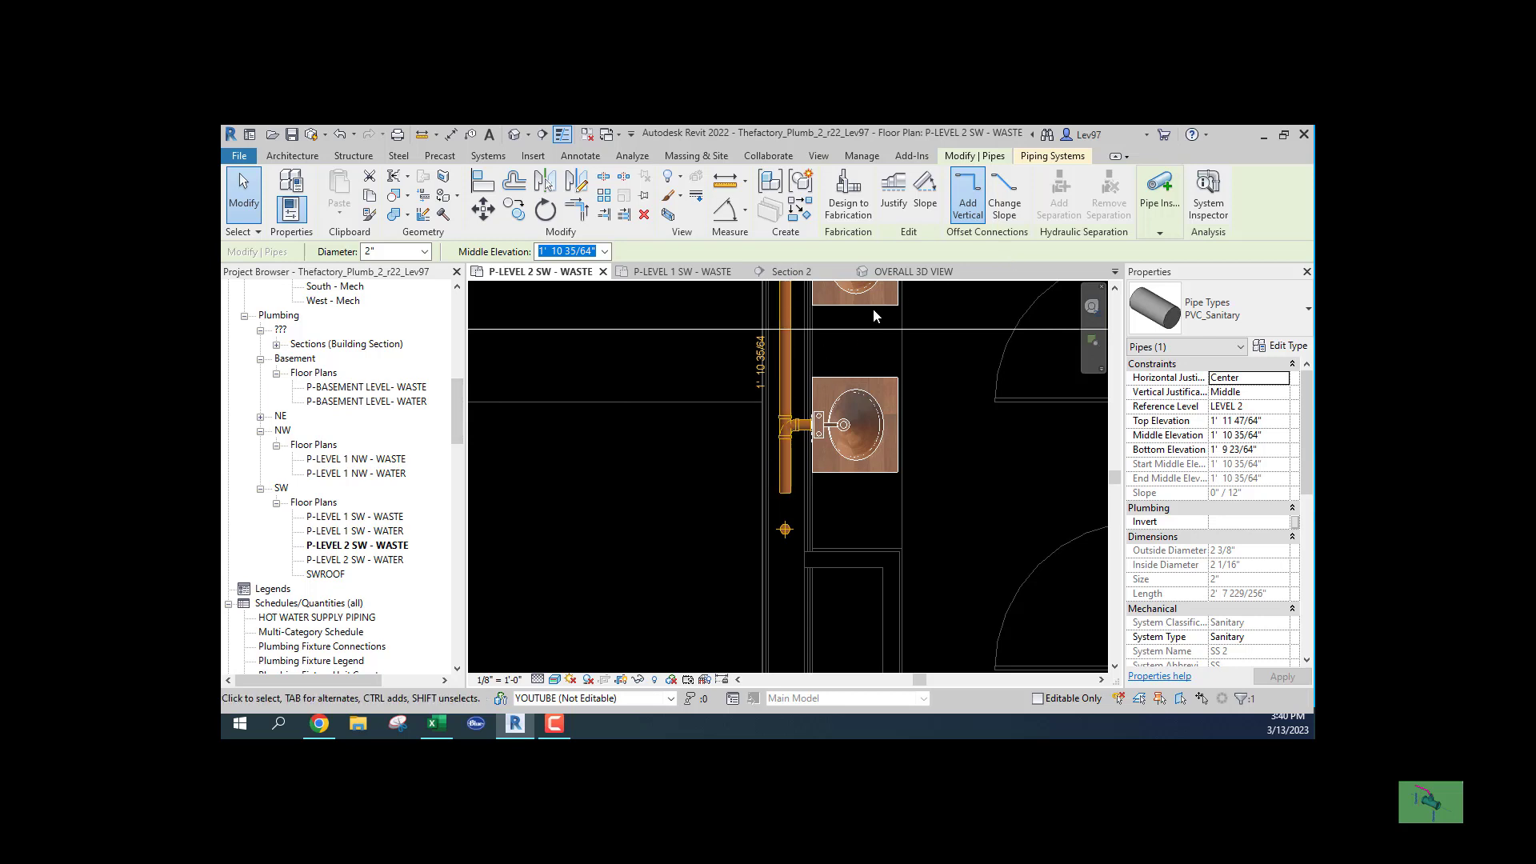
click(929, 270)
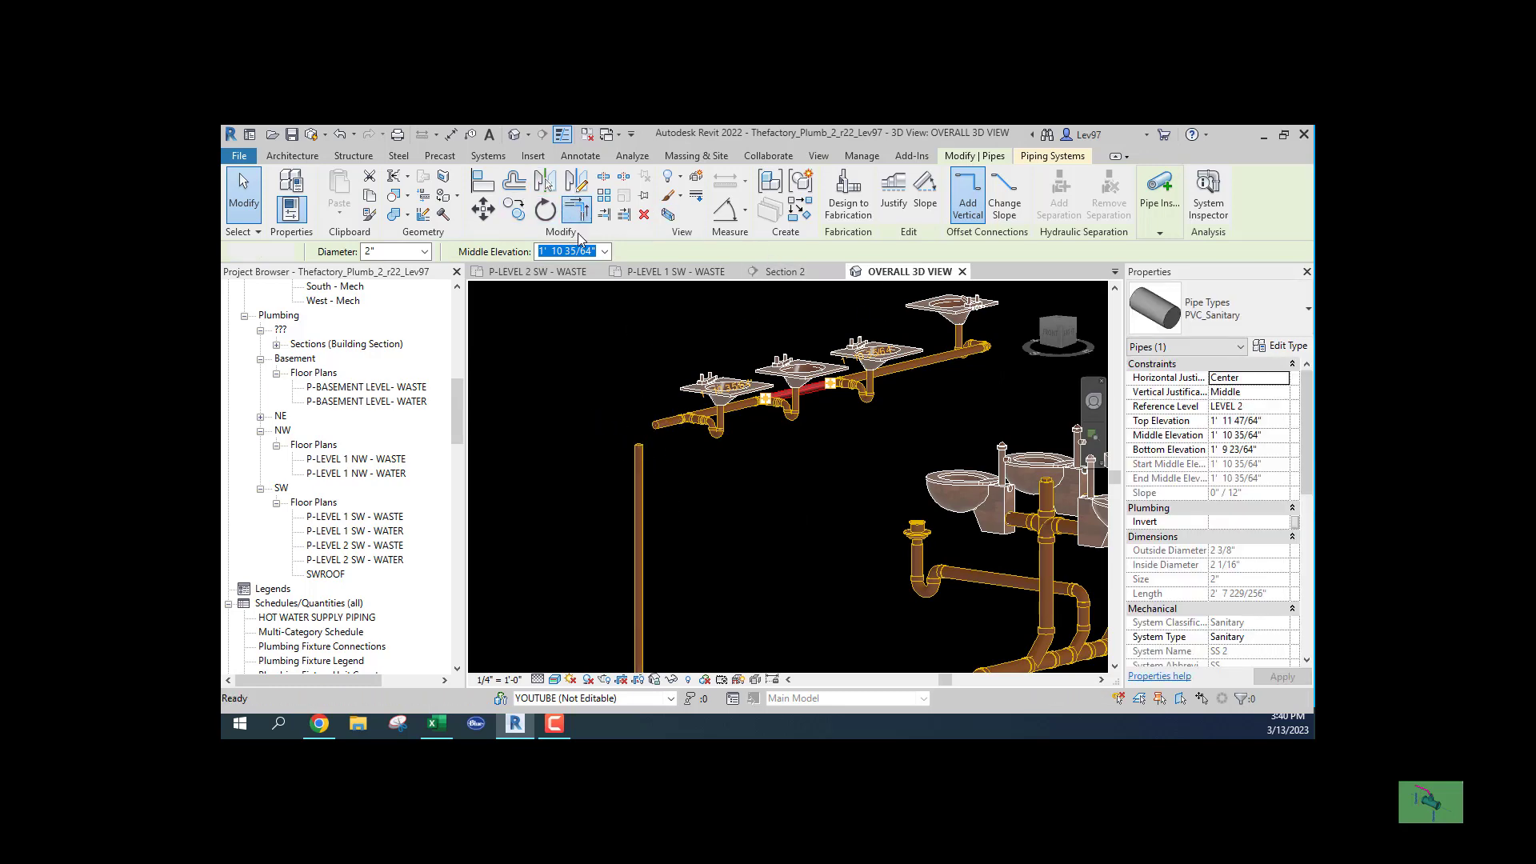
key(Escape)
click(641, 484)
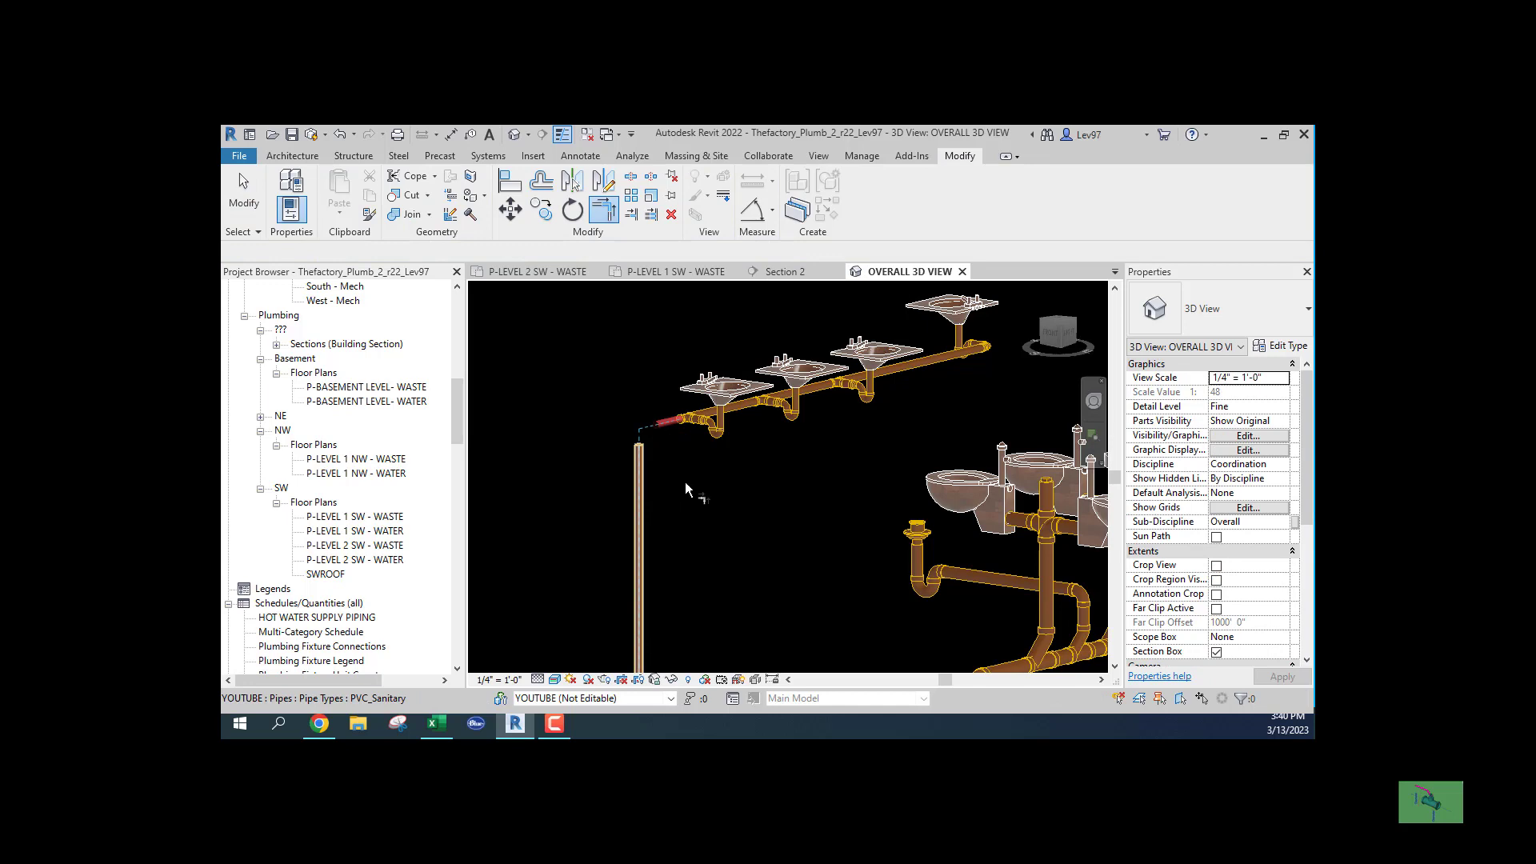
key(Escape)
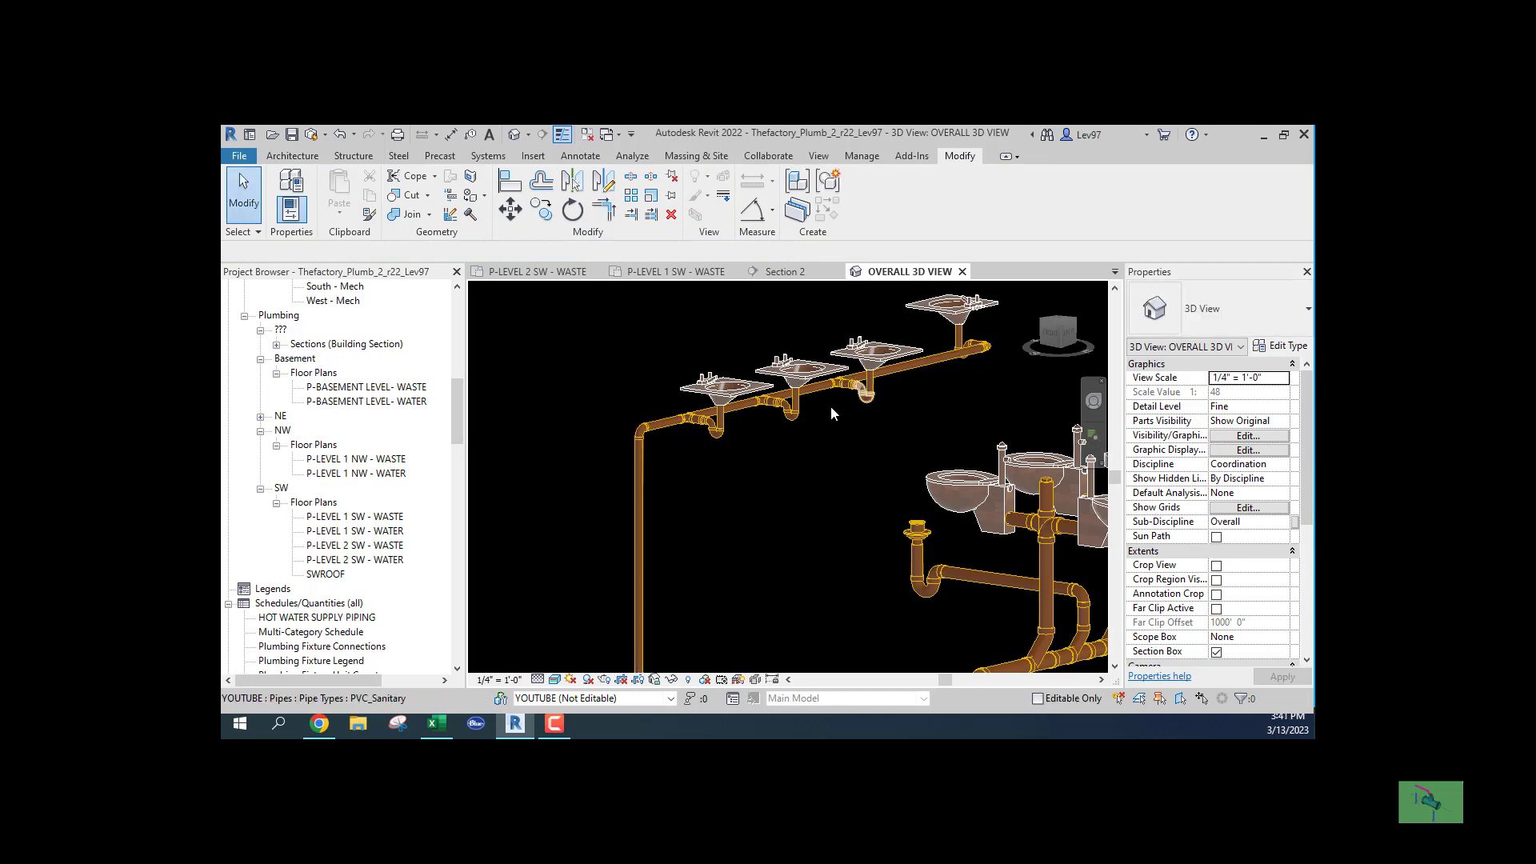
Try to extend the lower lavatory group's drain into the vertical riser with Trim/Extend Single Element.
middle_drag(765, 521, 776, 284)
scroll(749, 429, down, 3)
scroll(704, 448, up, 3)
middle_drag(645, 425, 632, 536)
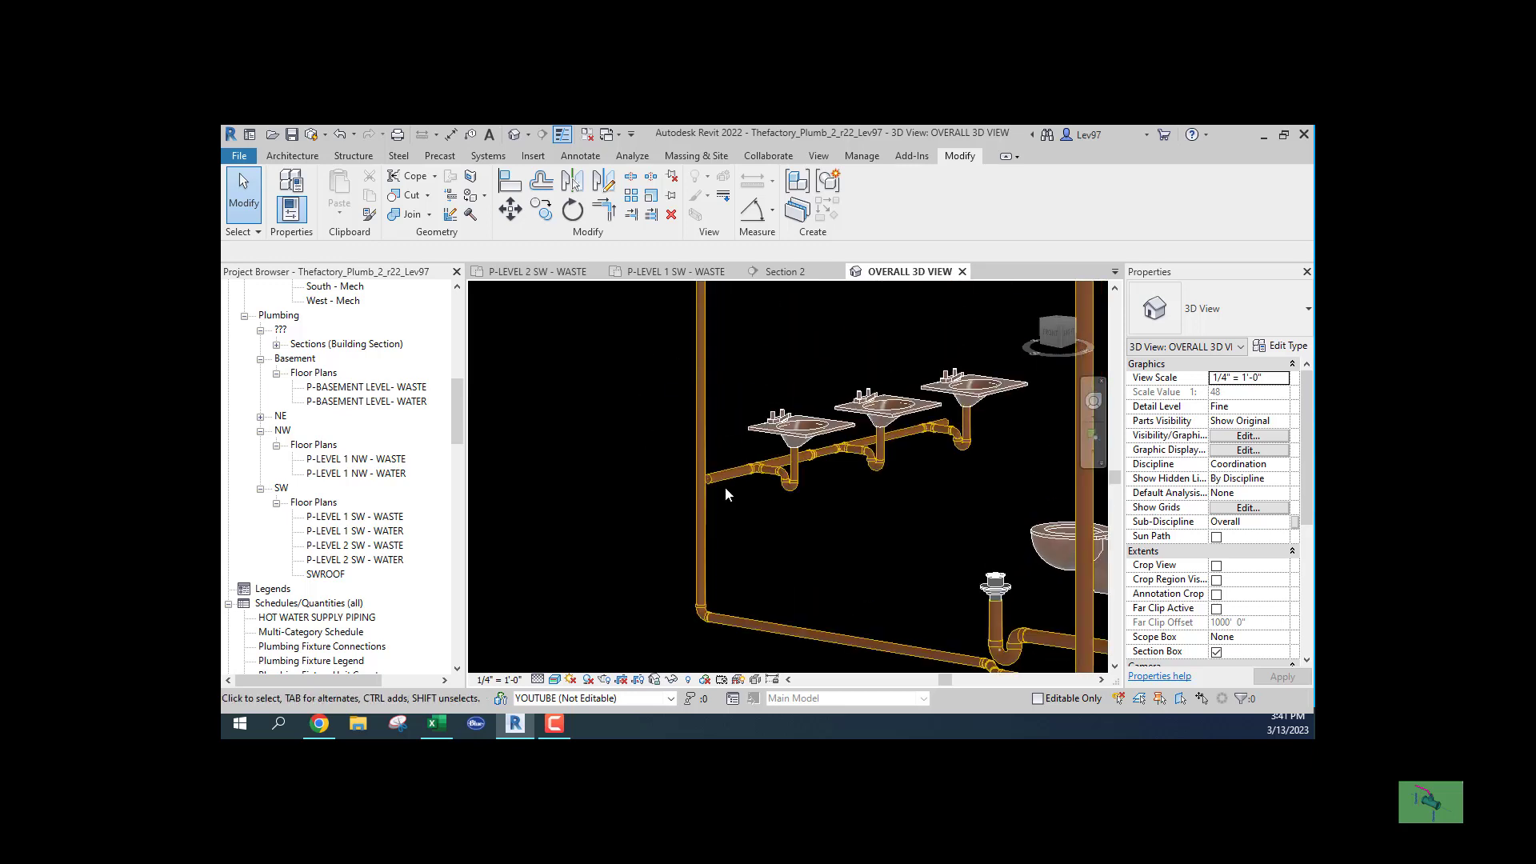
click(632, 214)
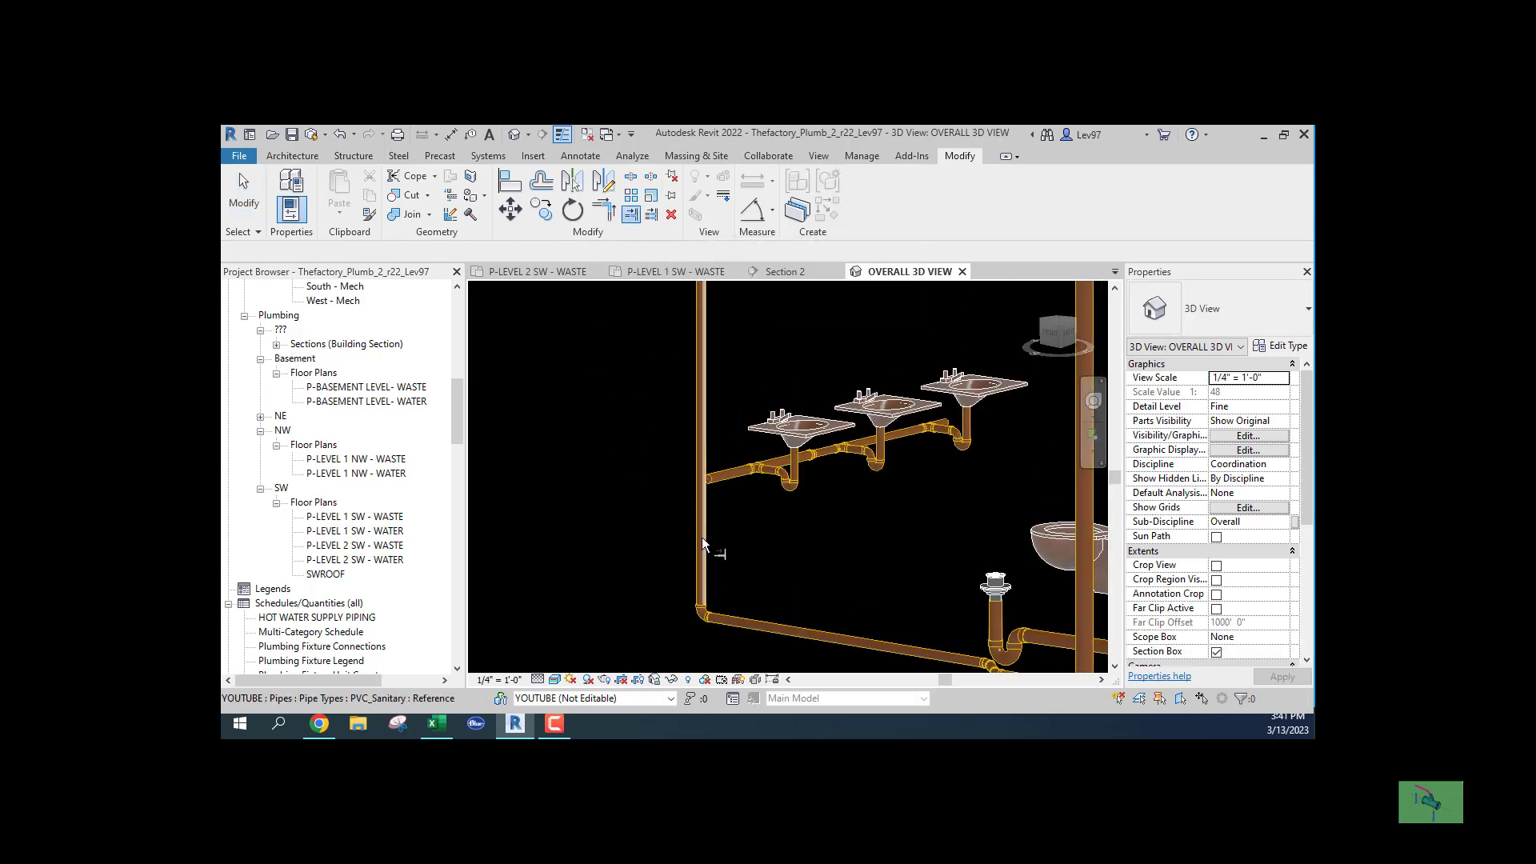
click(704, 553)
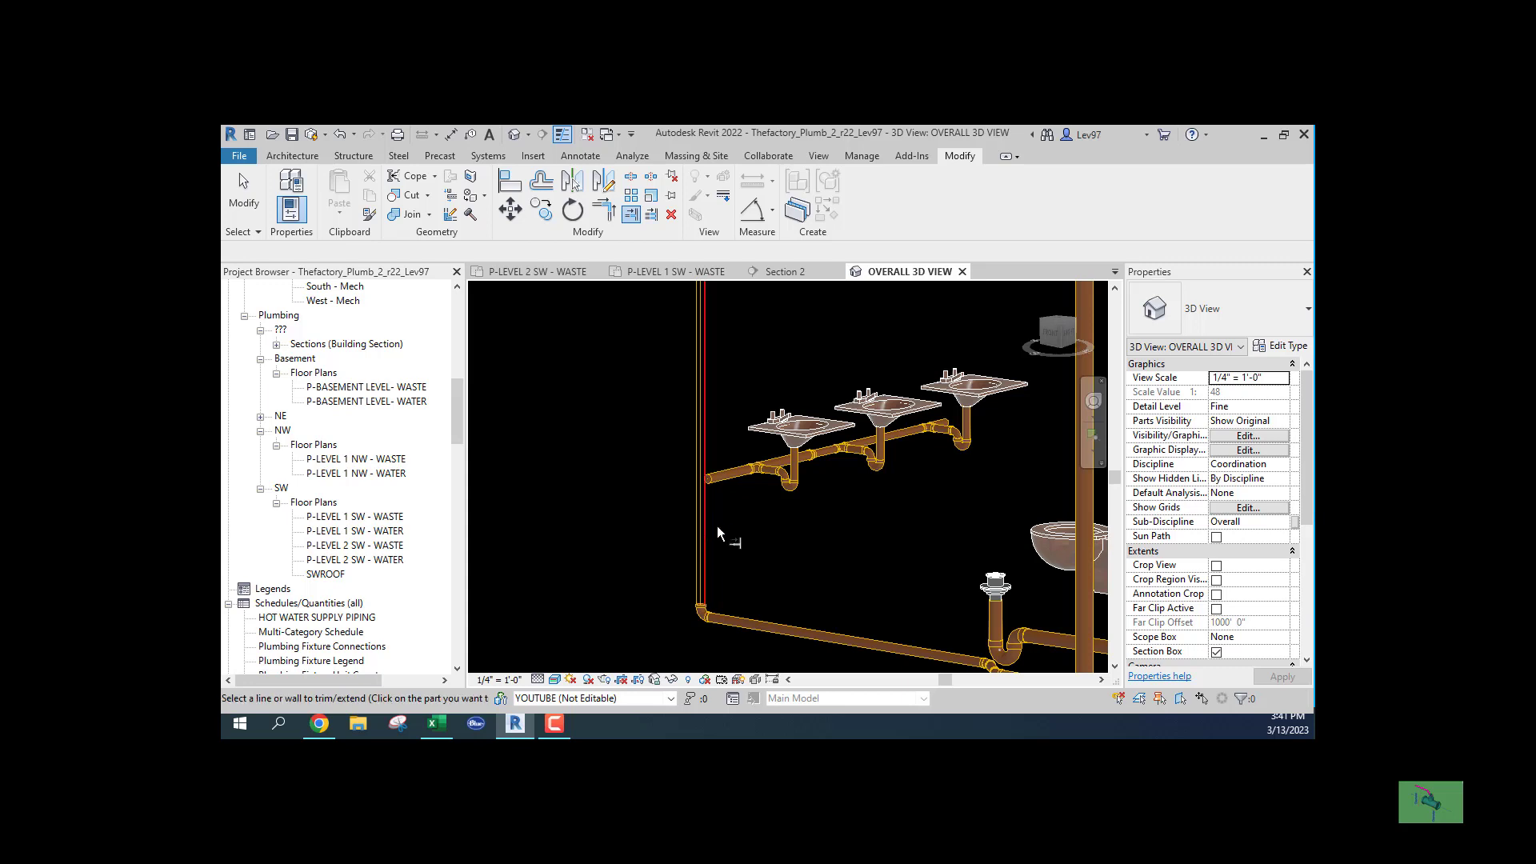
click(730, 480)
key(Escape)
key(Escape)
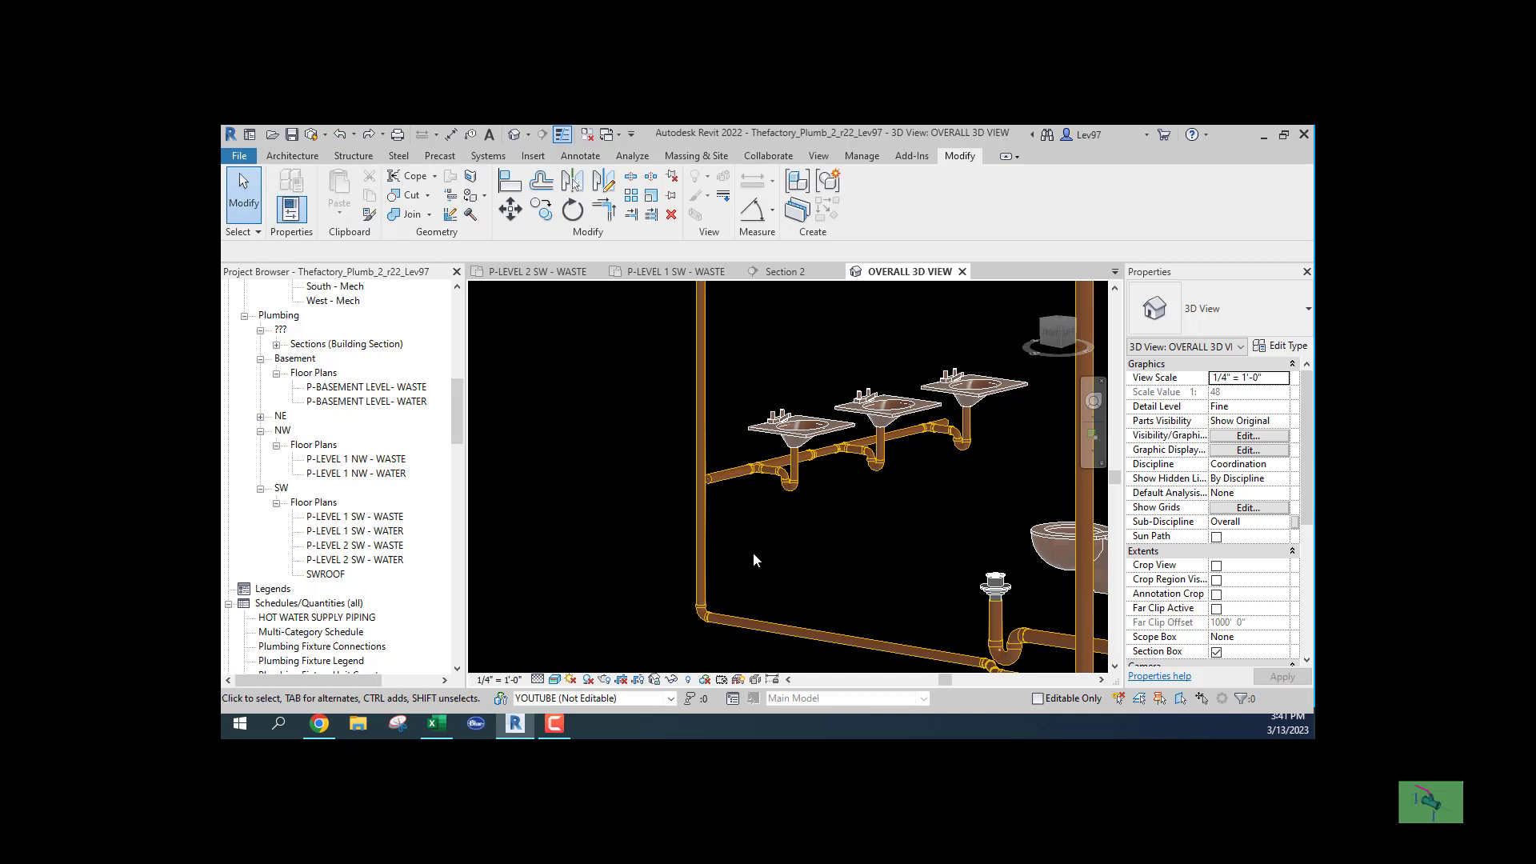
middle_drag(748, 501, 806, 522)
scroll(804, 516, up, 2)
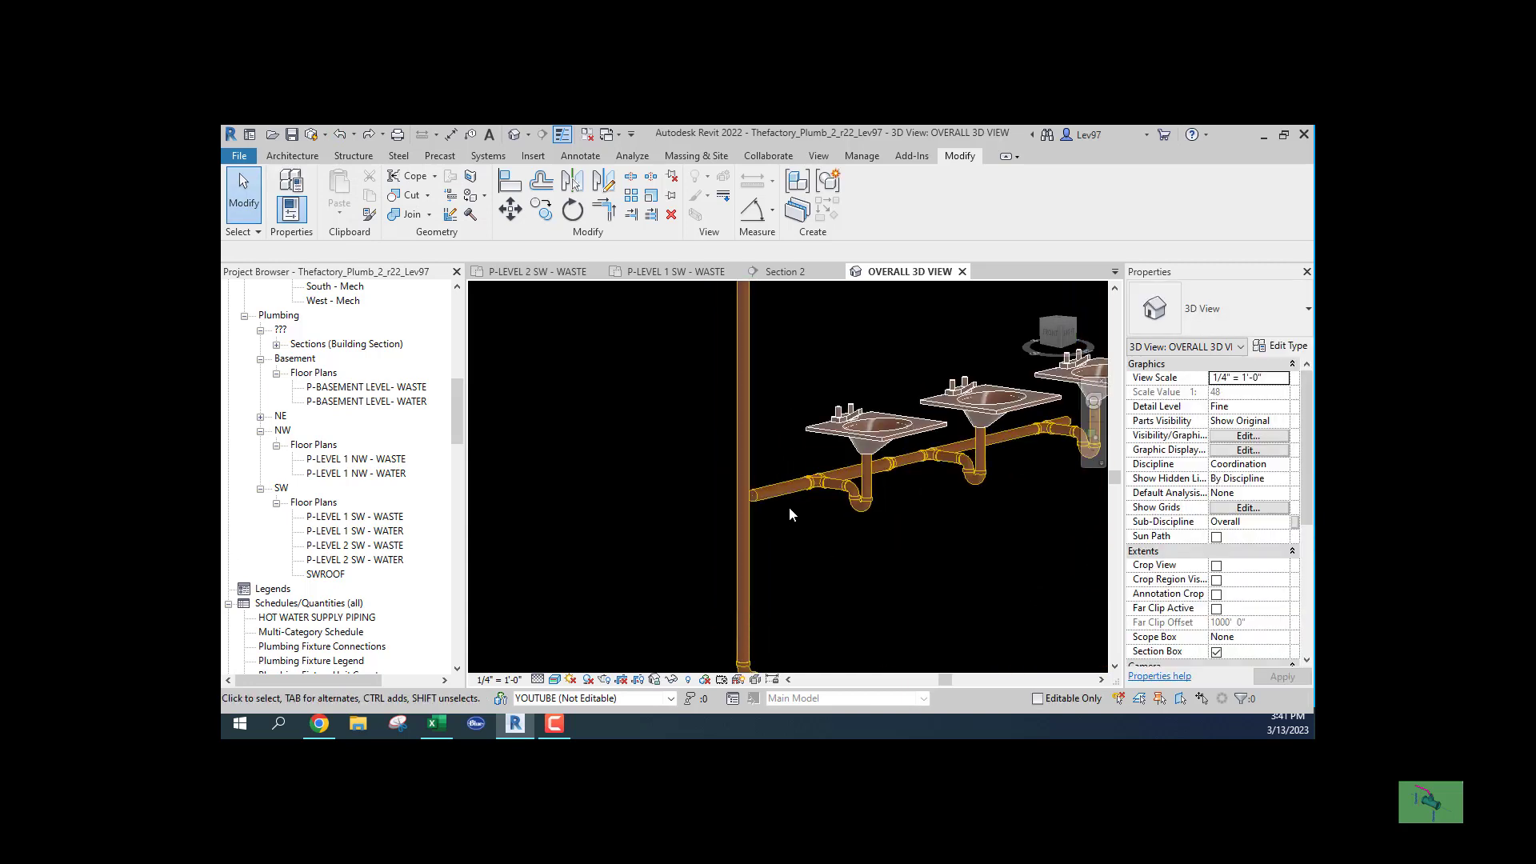